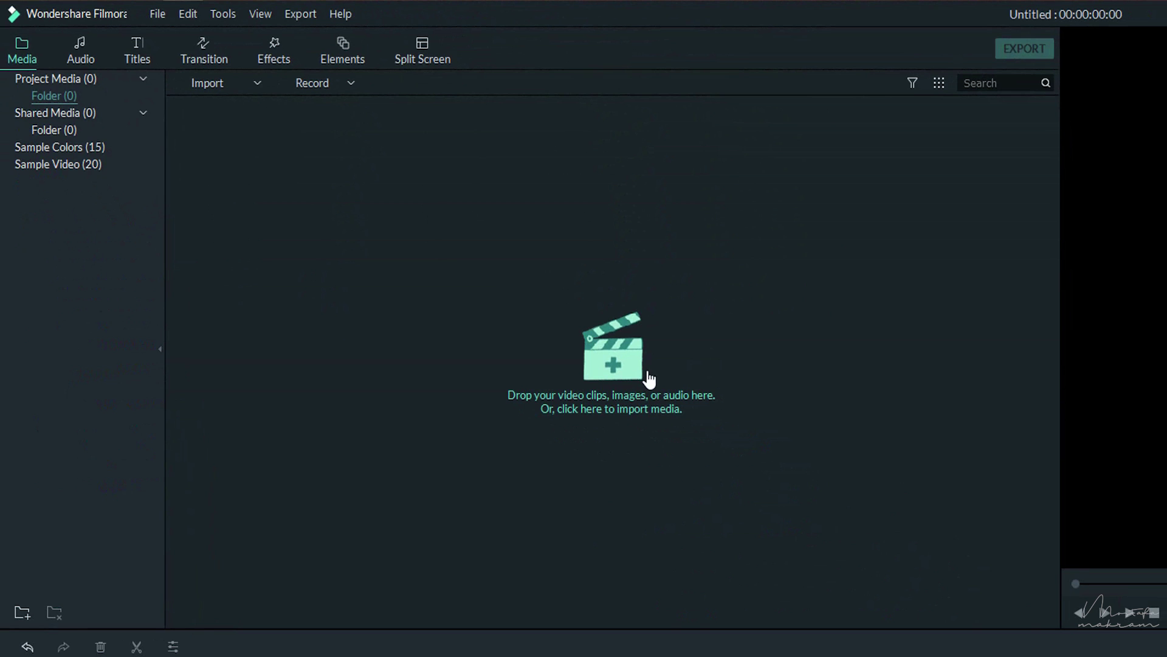
Import clips 3V4A5033 to 3V4A5038, Green Screen Laptop and both new logo 2017 images from the Msi GL65 folder into the project media.
left_click(613, 364)
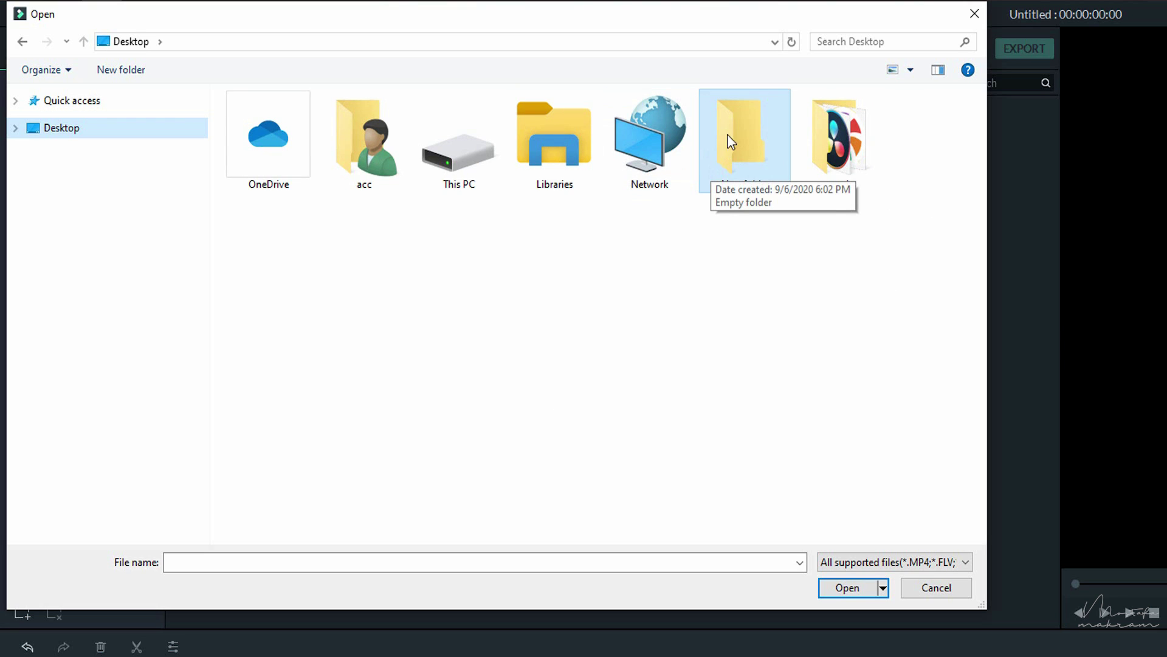
left_click(975, 13)
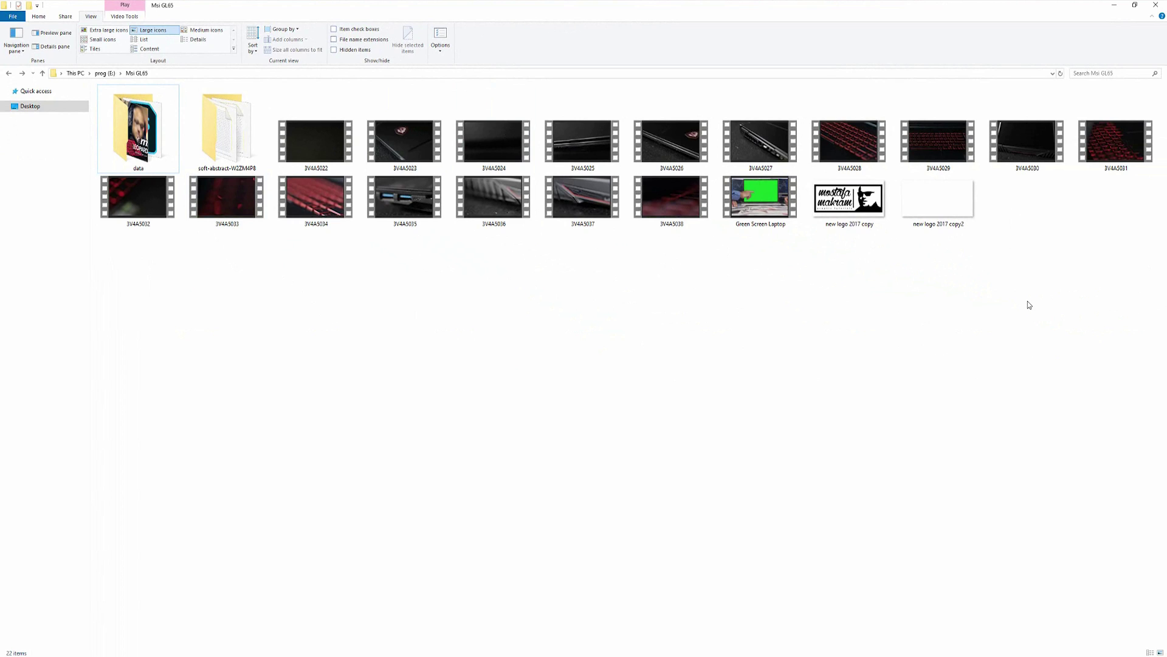
left_click_drag(981, 252, 194, 190)
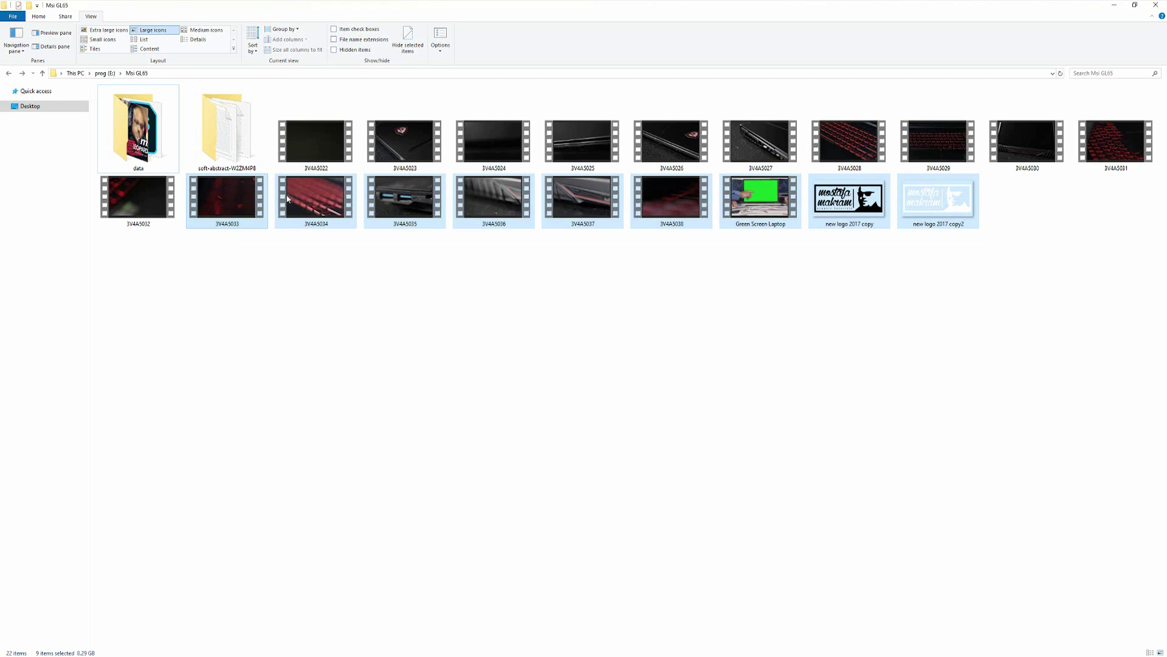
left_click_drag(290, 185, 76, 9)
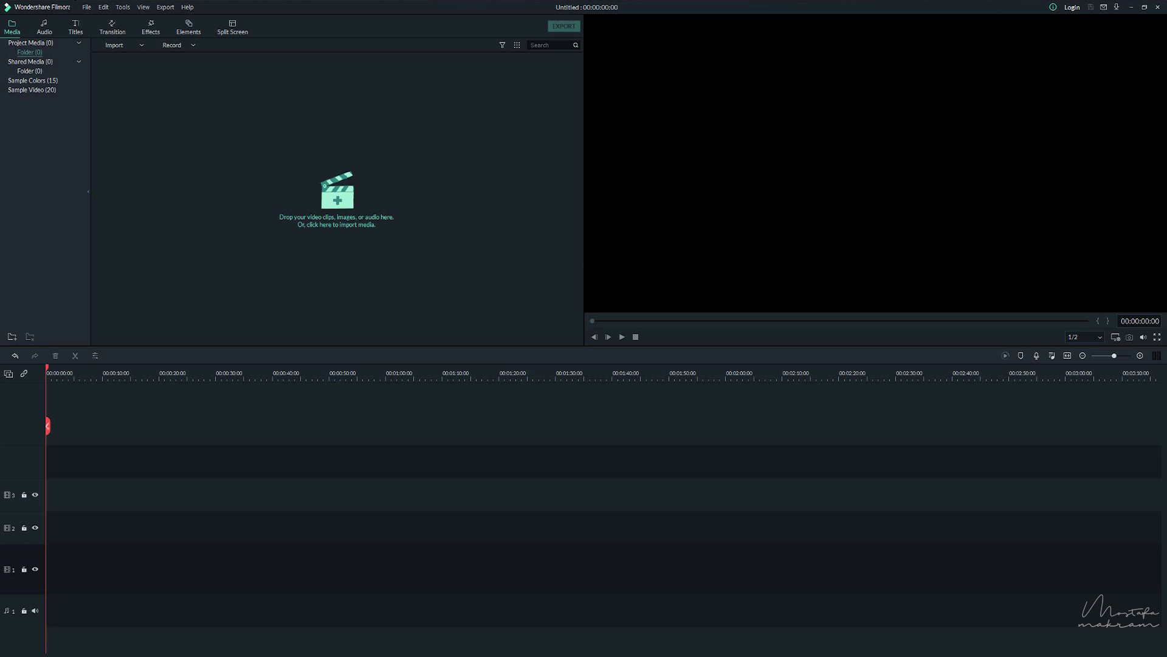
left_click_drag(76, 9, 274, 135)
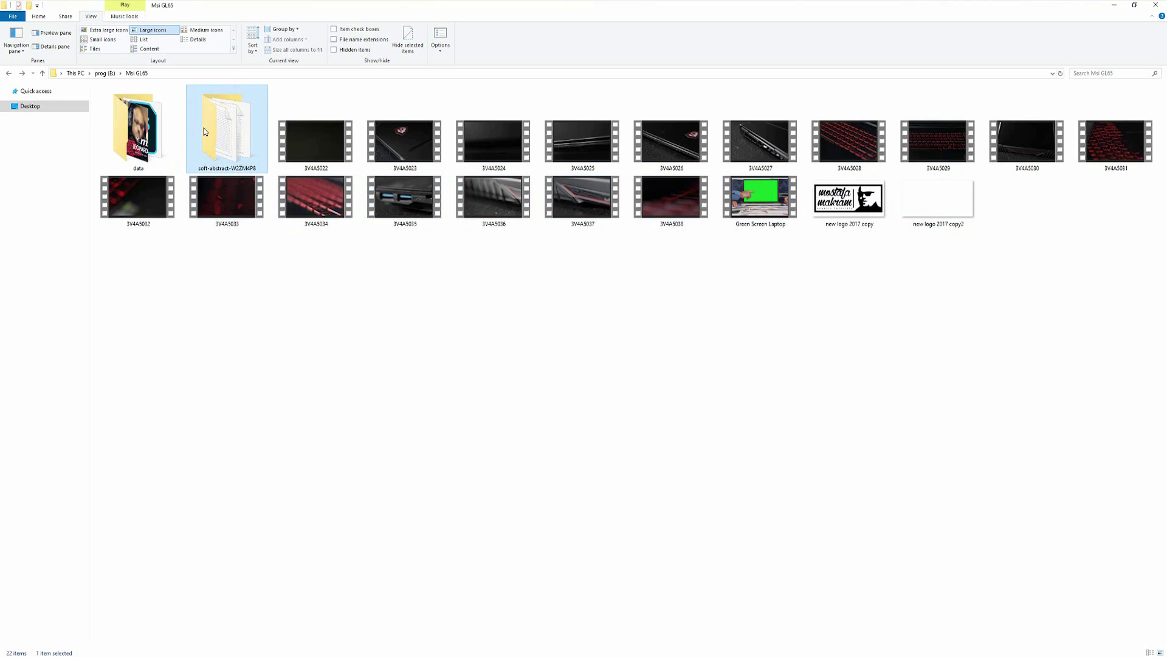
Import the main_track audio file from the soft-abstract subfolder into the project media.
double_click(226, 131)
left_click_drag(121, 132, 389, 214)
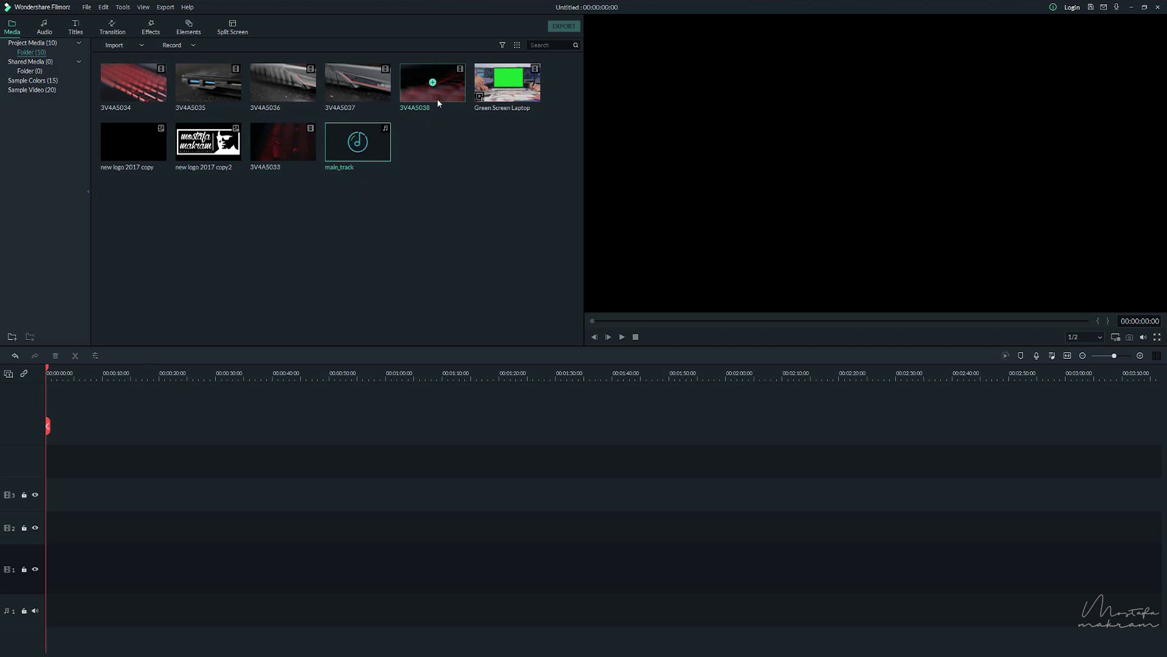
Place 3V4A5038 at the start of video track 3, matching the project to 1920 x 1080 60fps, and main_track on audio track 1.
left_click_drag(447, 82, 37, 485)
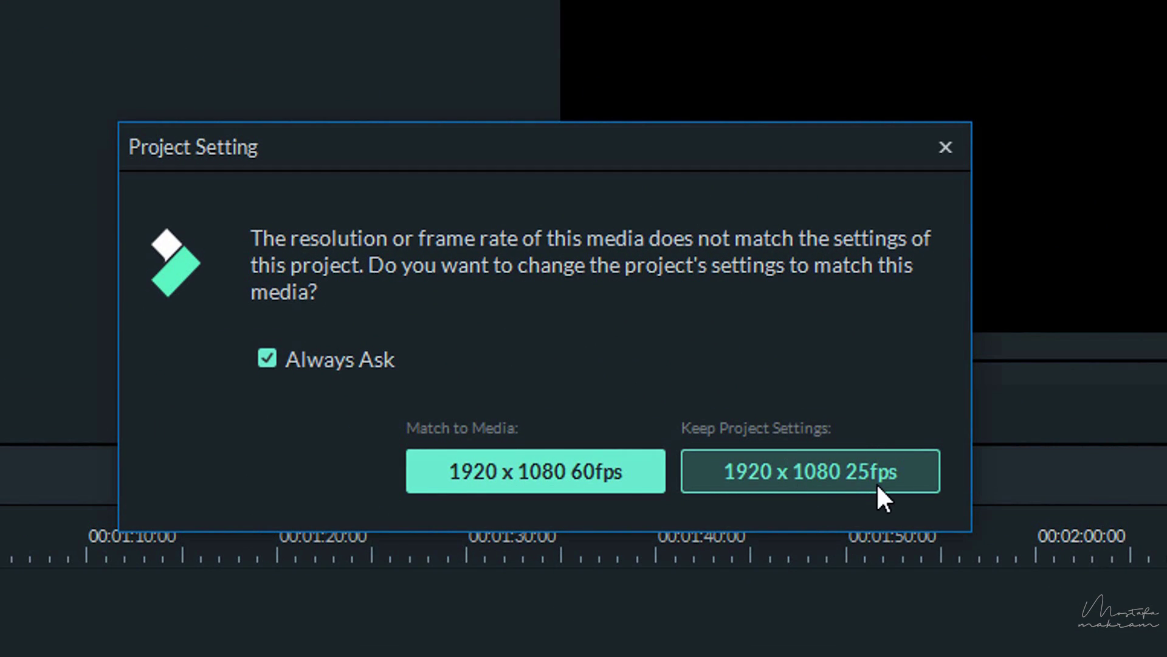
left_click(523, 465)
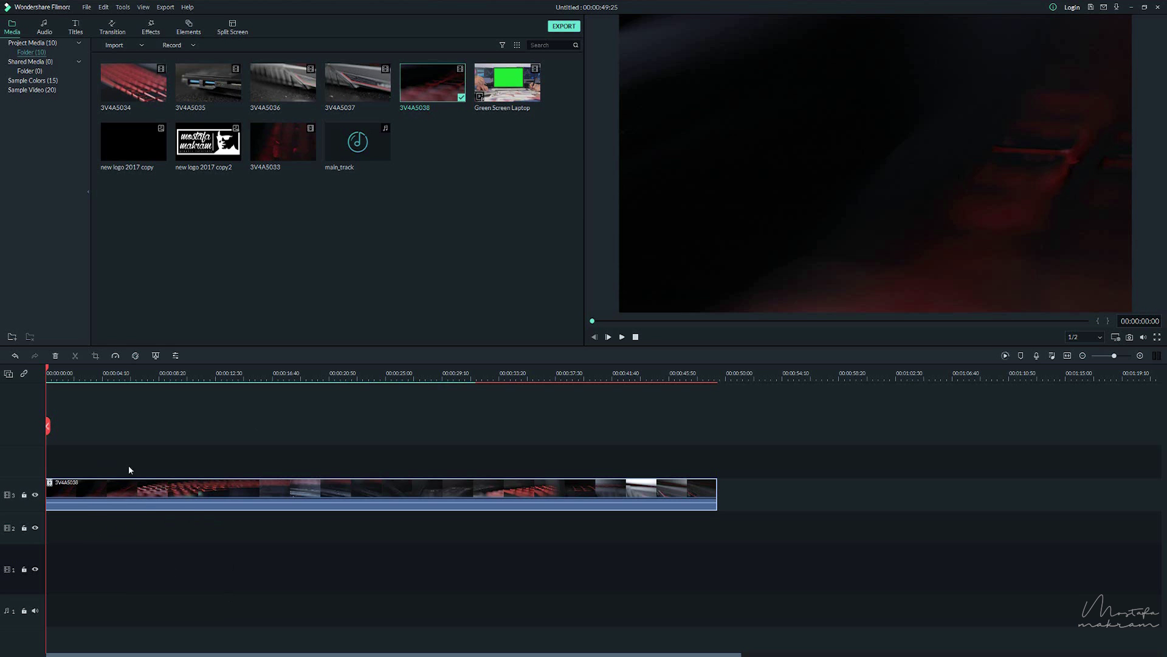
left_click_drag(370, 146, 39, 554)
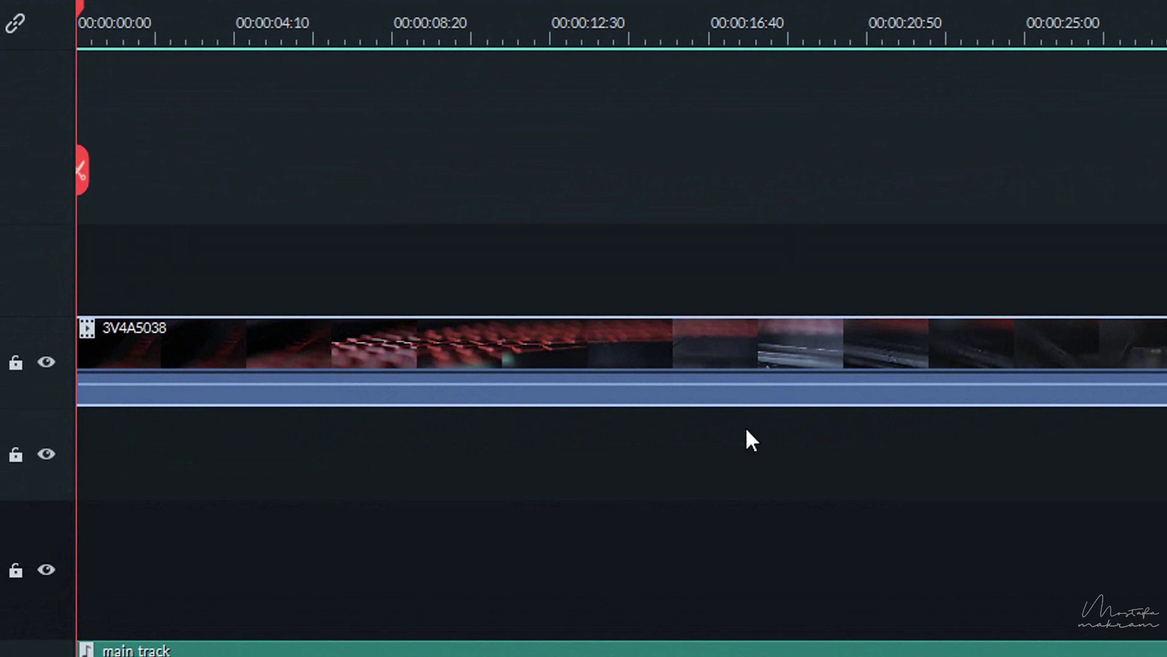
Detach the audio from video clip 3V4A5038 and delete the detached audio clip.
right_click(454, 372)
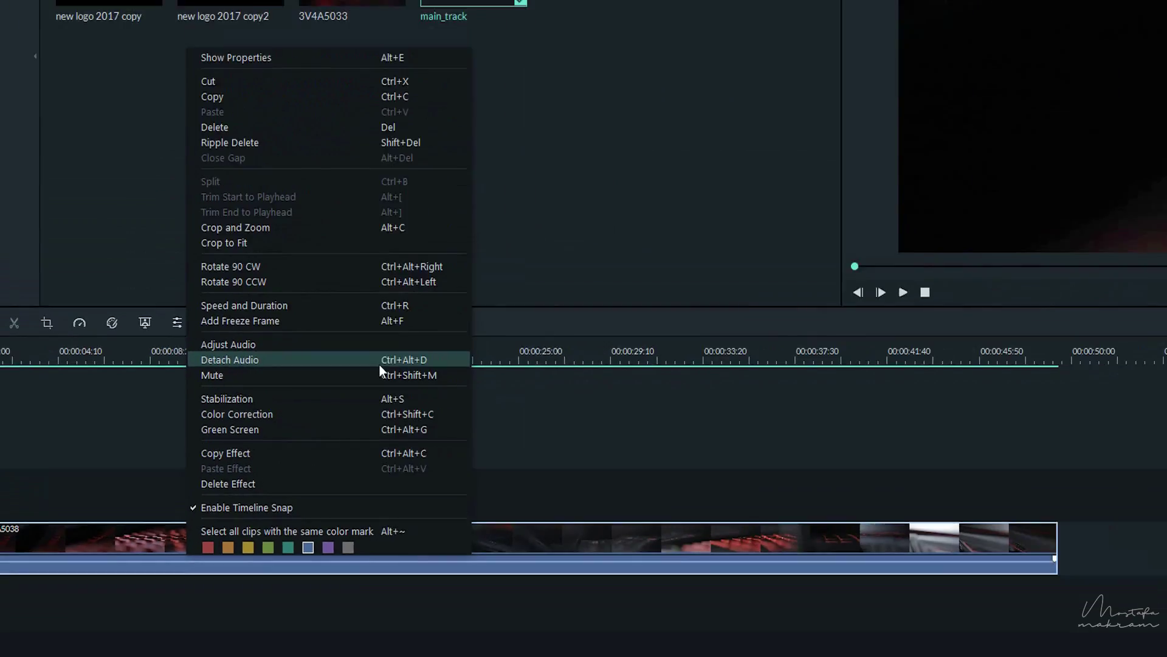
left_click(845, 280)
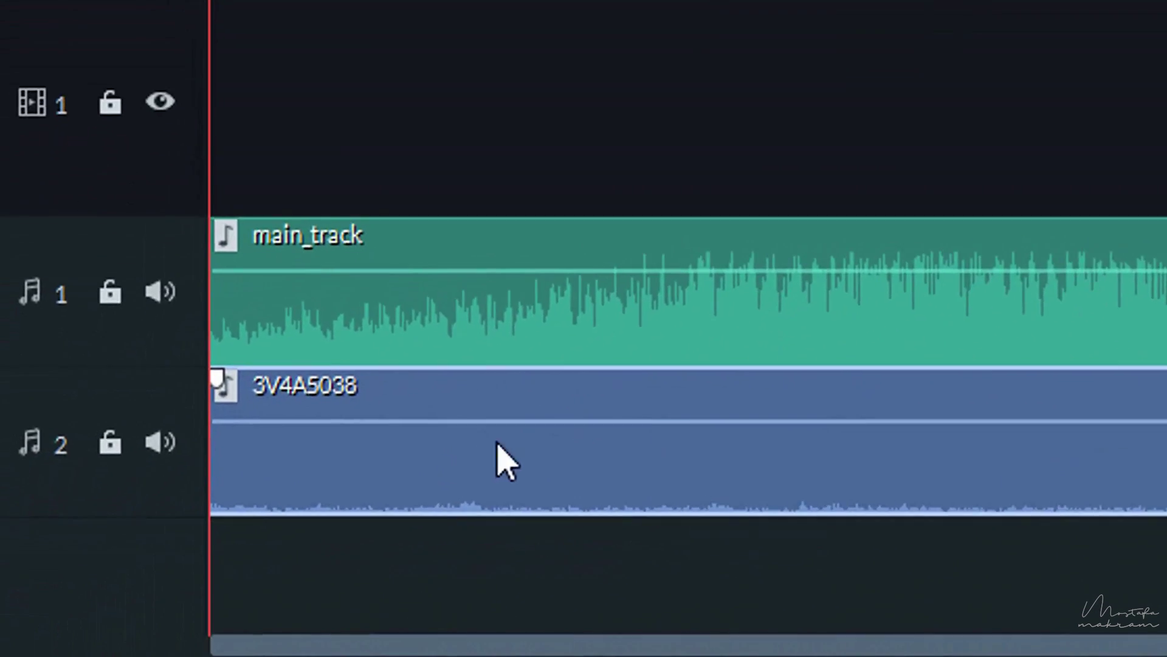
left_click_drag(795, 464, 1166, 462)
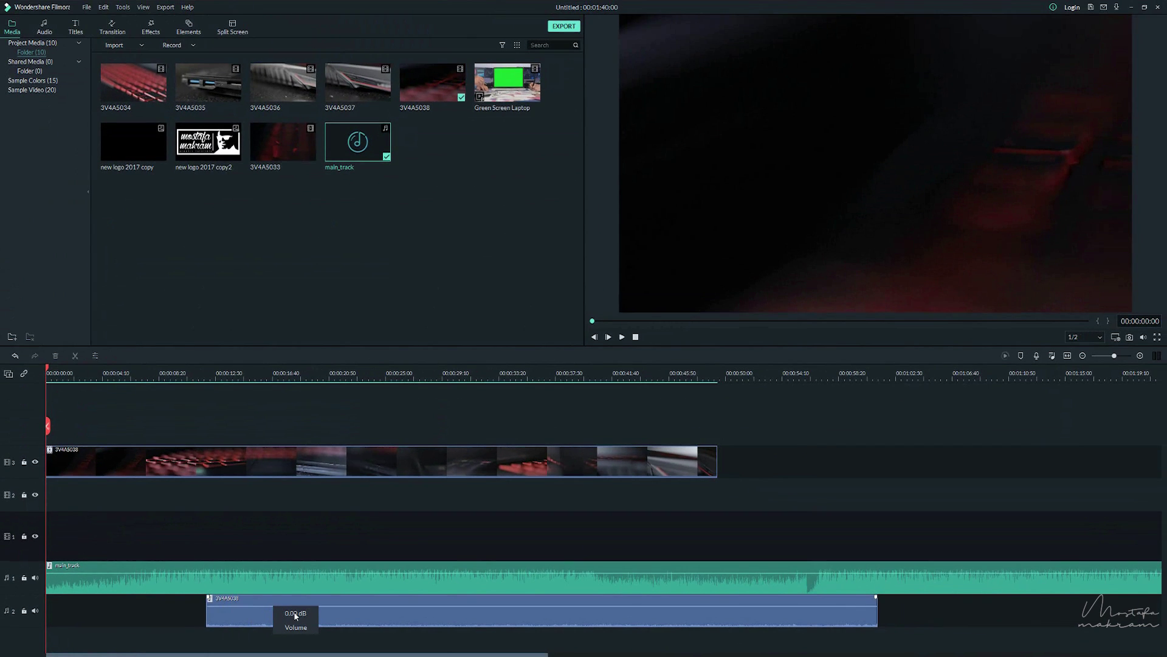
right_click(297, 615)
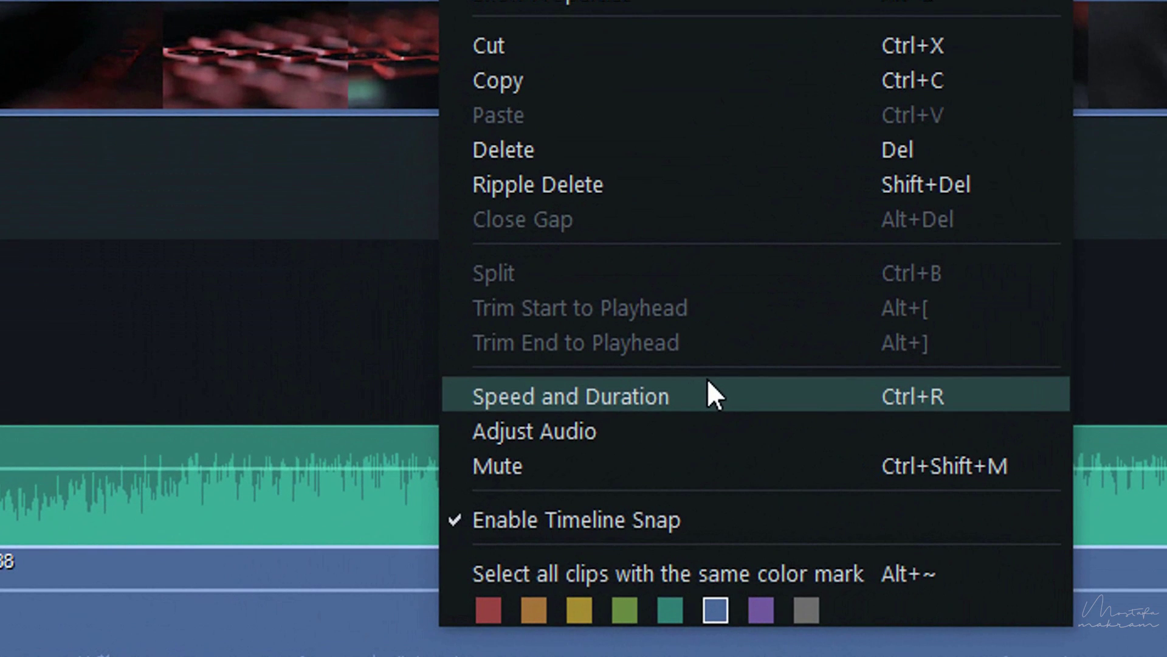
left_click(575, 164)
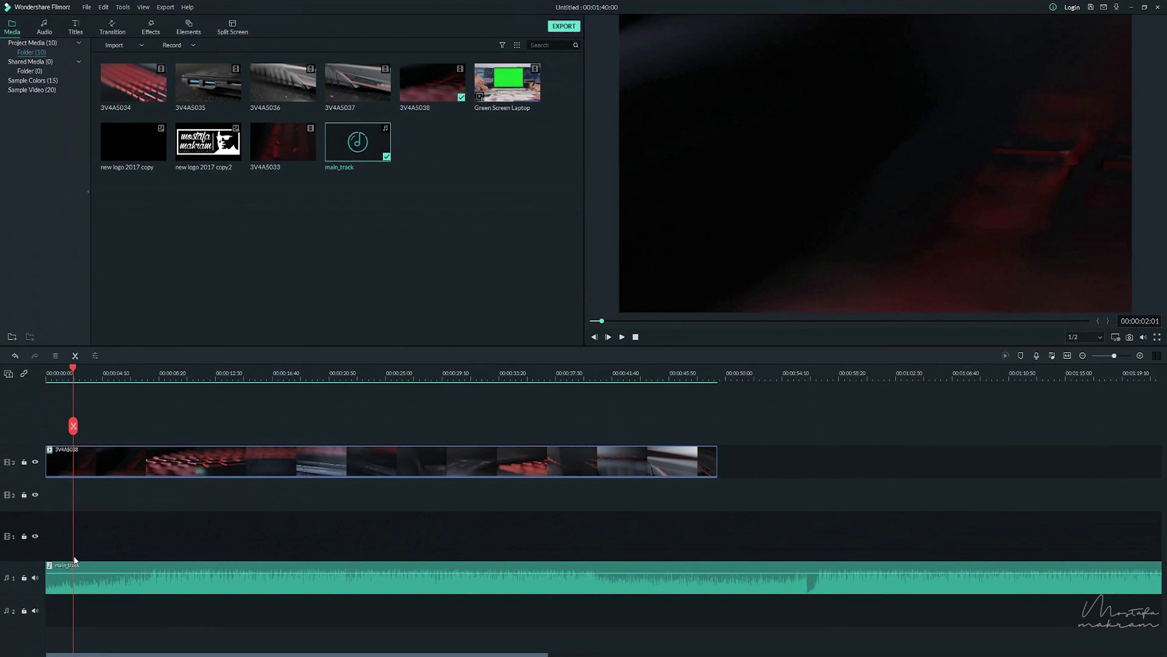
Play the timeline from the start, setting the system volume to 37 during playback, and pause it.
left_click_drag(75, 367, 30, 384)
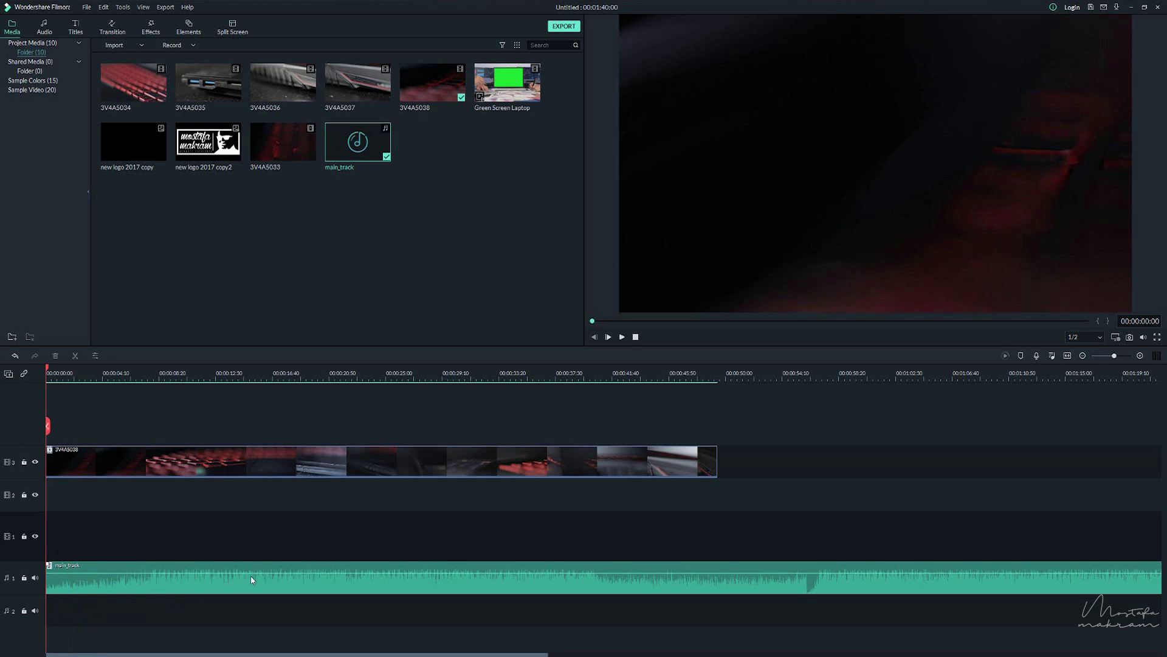
left_click(424, 415)
left_click(623, 336)
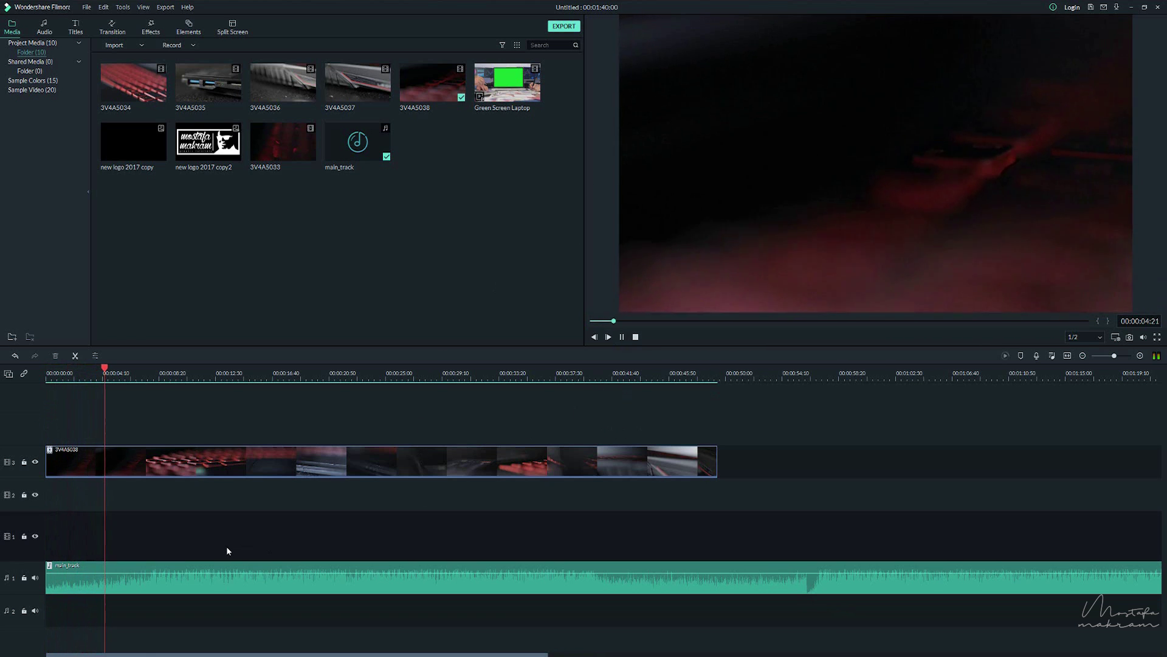
left_click(1068, 3)
left_click_drag(1069, 36, 1073, 36)
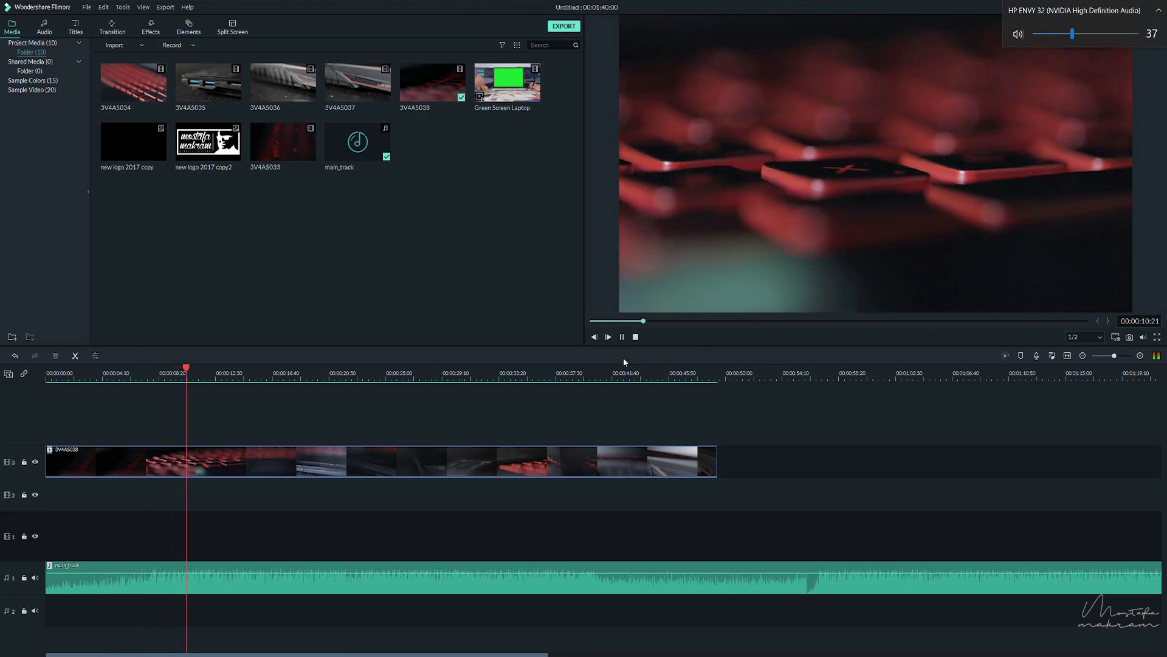
left_click(621, 337)
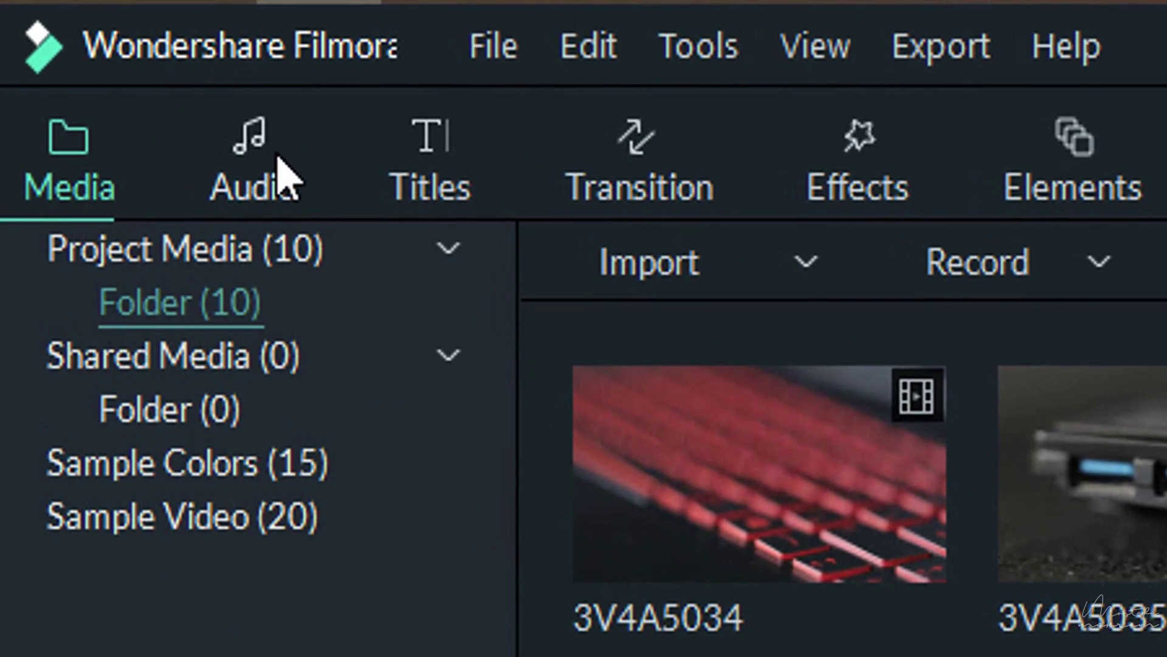
Look through the audio and title libraries, previewing the Default Title and Title 2 presets.
left_click(50, 29)
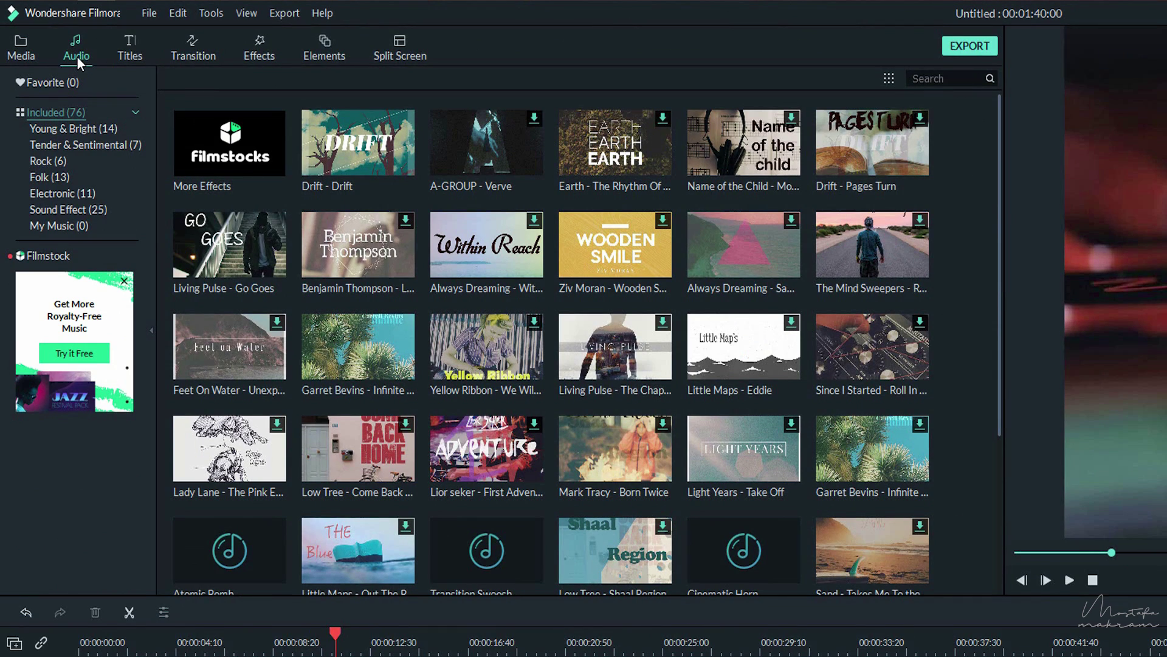
left_click(137, 44)
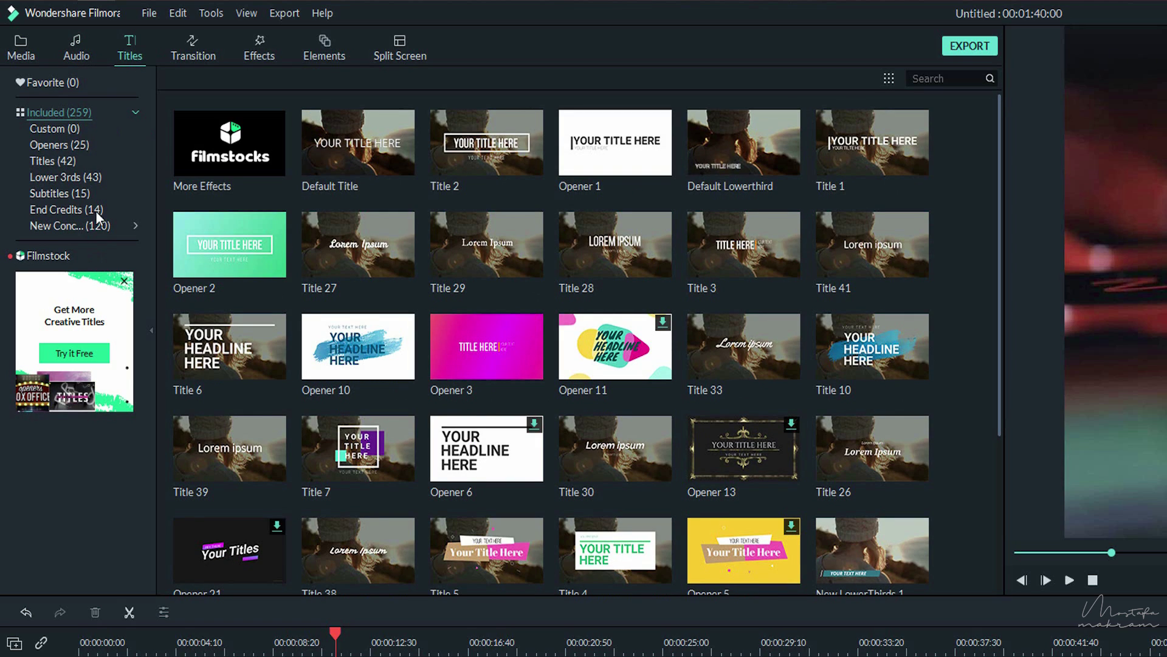
left_click(395, 146)
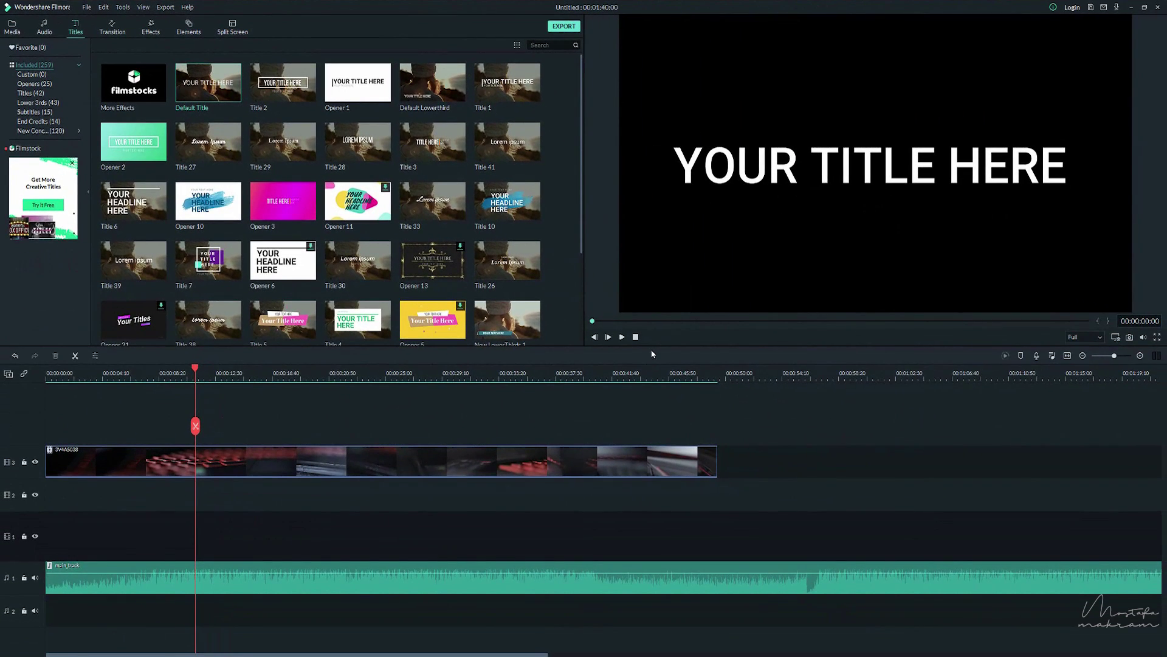
left_click(622, 338)
left_click(283, 82)
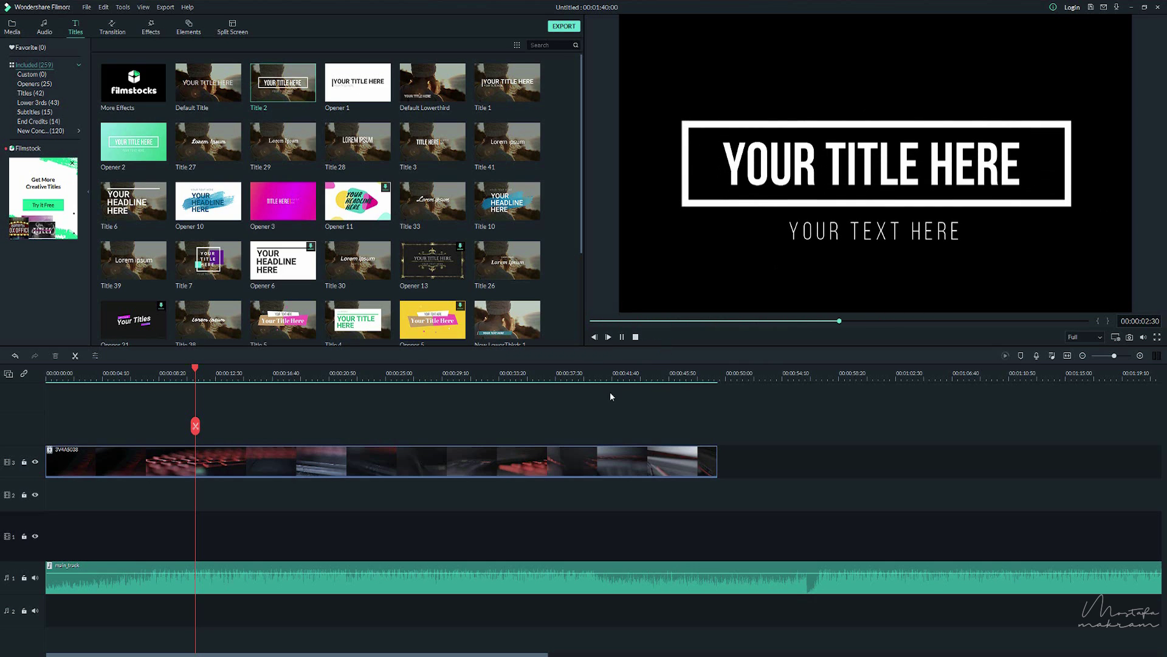
left_click(621, 337)
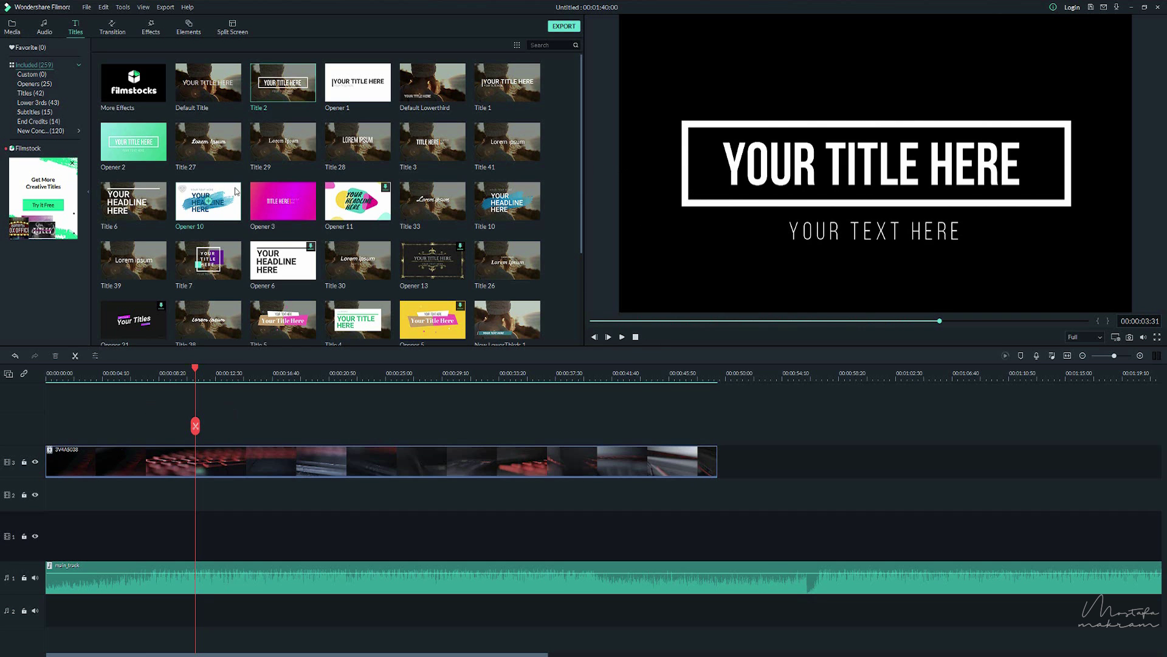
Place Title 2 on video track 4 at the start of the timeline and preview it over the clip.
left_click_drag(288, 105, 52, 441)
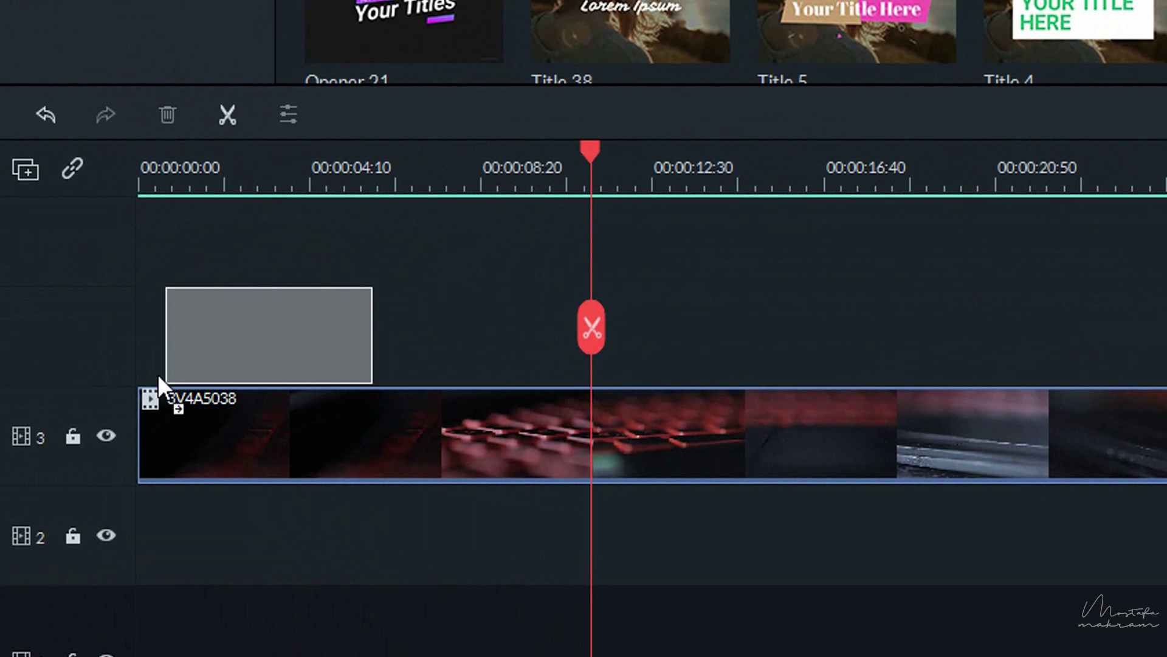
left_click_drag(158, 374, 133, 374)
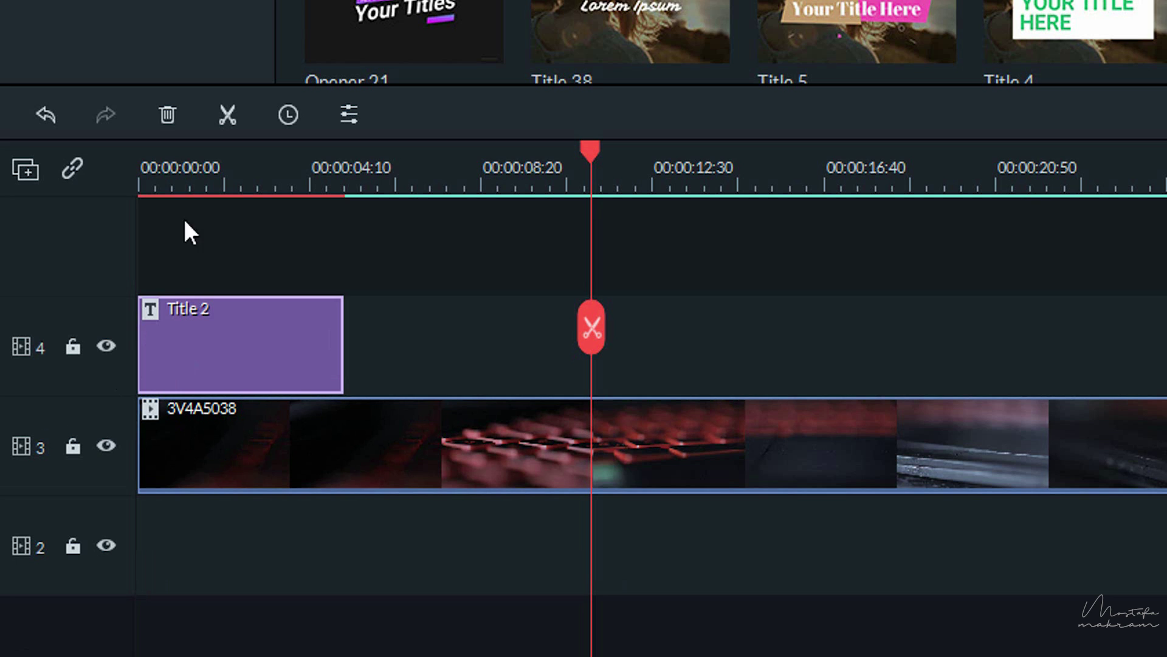
left_click(179, 166)
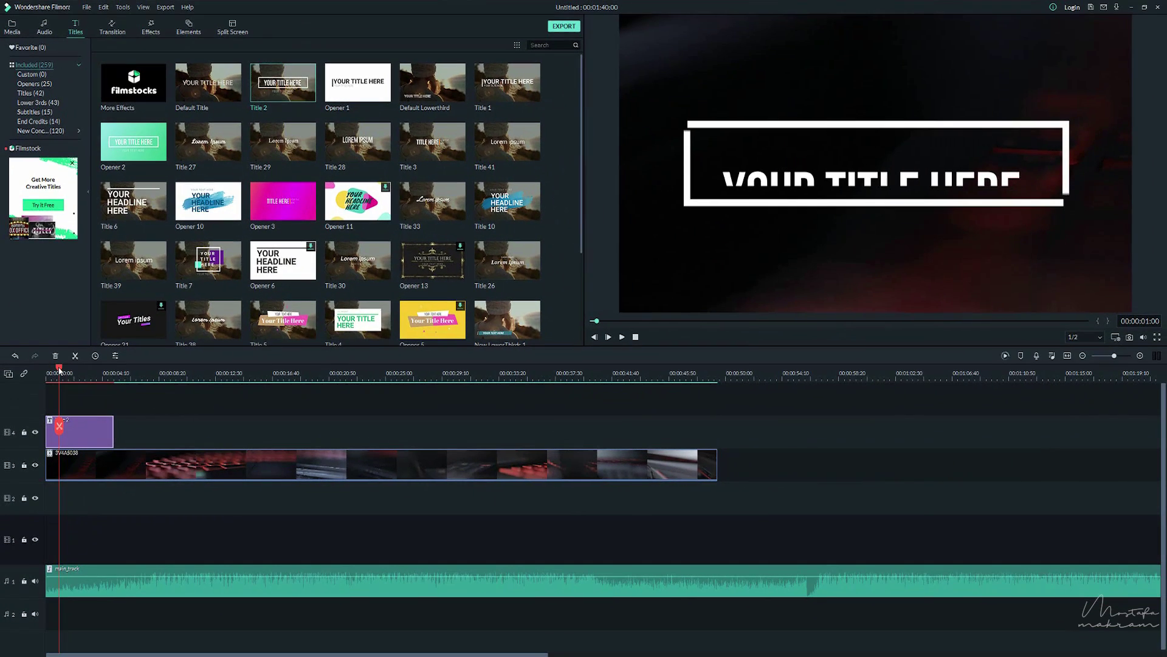
left_click_drag(59, 369, 48, 370)
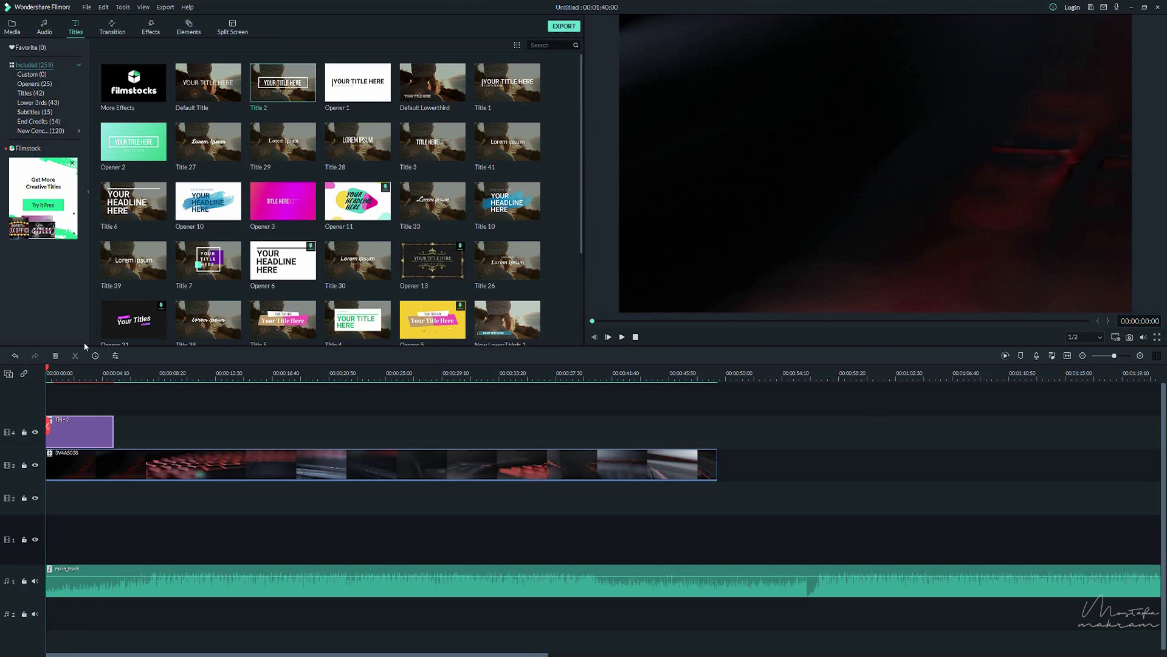
key("space")
Try moving video clip 3V4A5038 to the track above Title 2, and undo the move.
left_click_drag(151, 465, 156, 407)
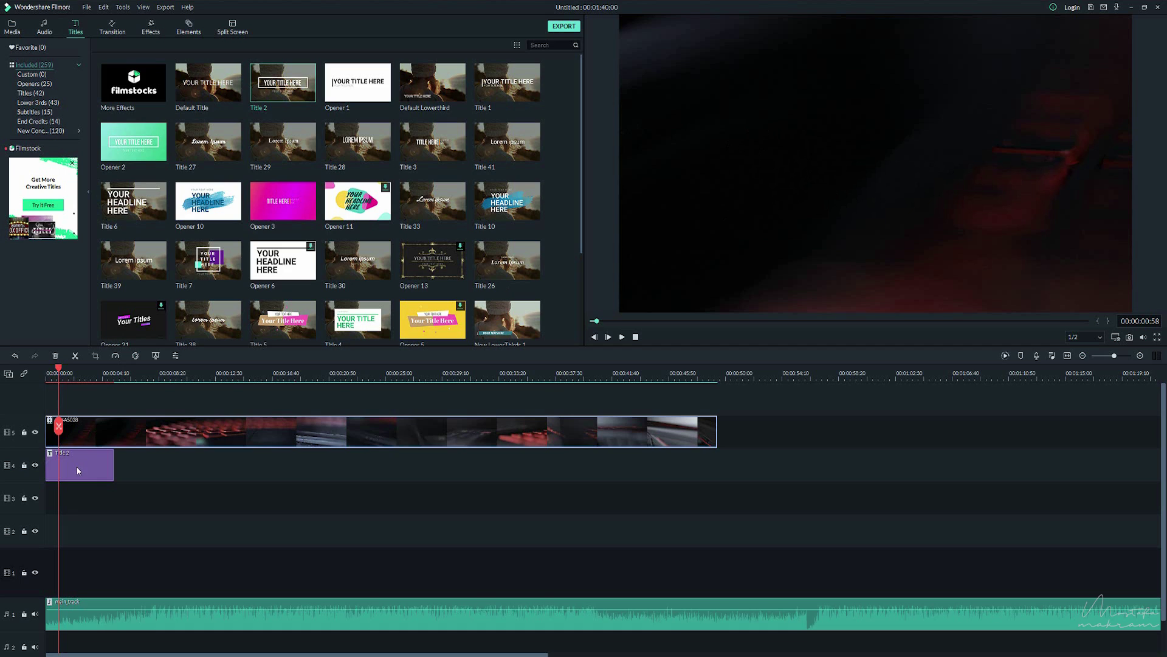
left_click_drag(76, 467, 32, 462)
key("ctrl+z")
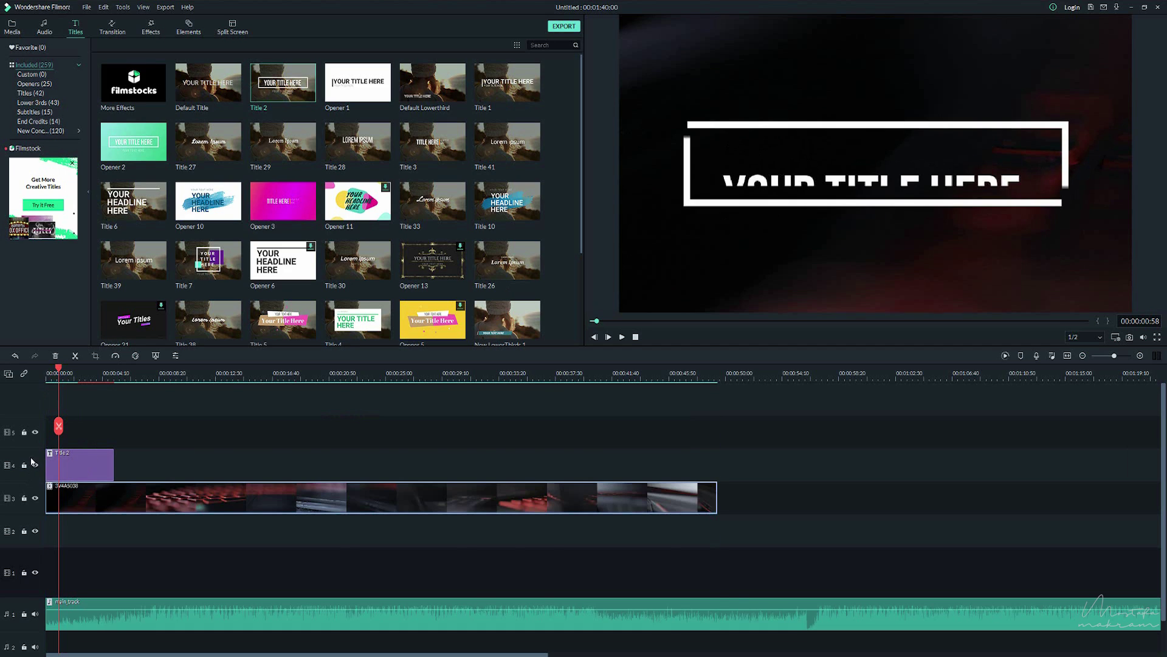
Replay the opening seconds of the timeline to check the title animation over the video.
left_click_drag(61, 369, 7, 385)
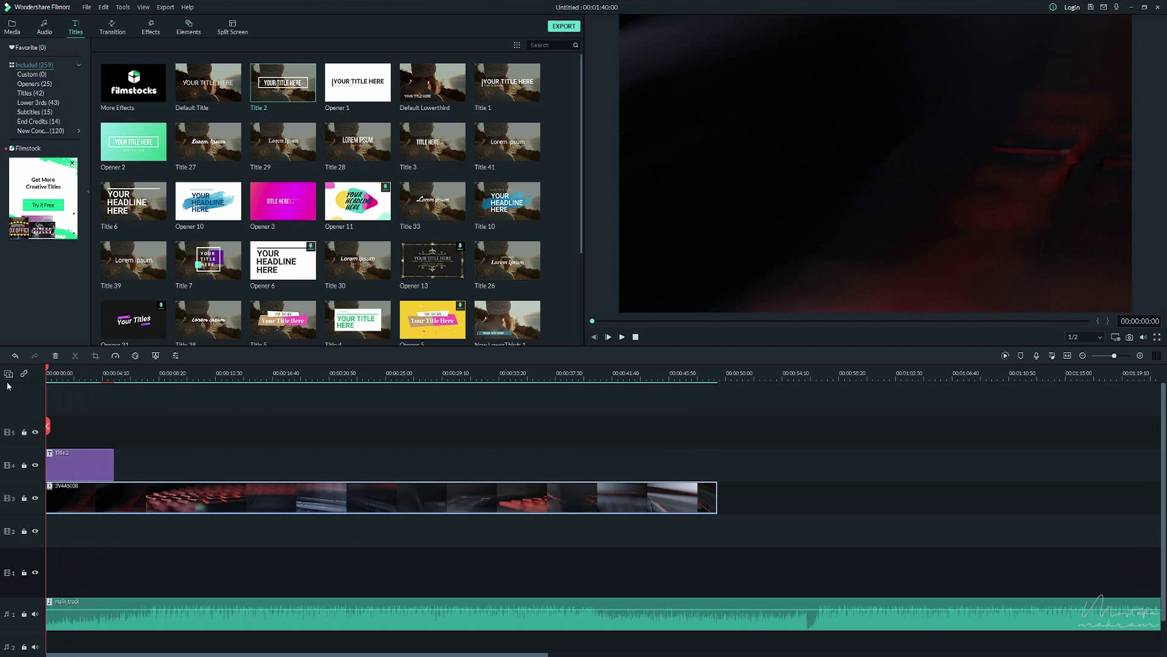
left_click(623, 338)
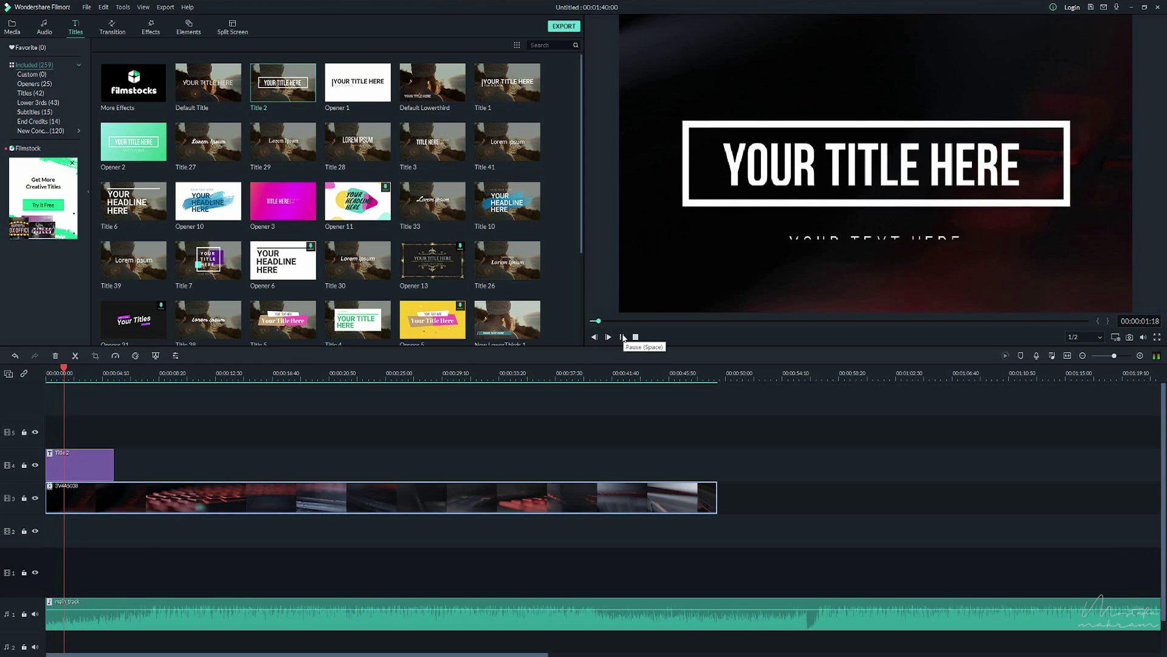
left_click(623, 338)
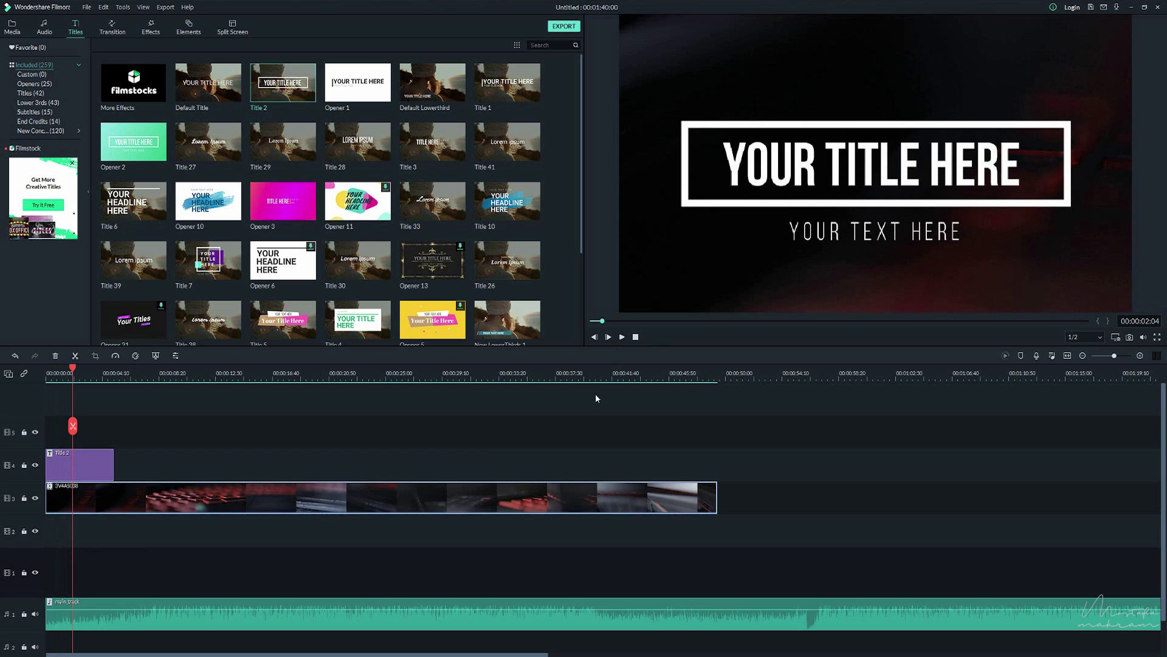
Open Title 2 for editing and replace its subtitle line with the creator's name in Arabic.
left_click(101, 464)
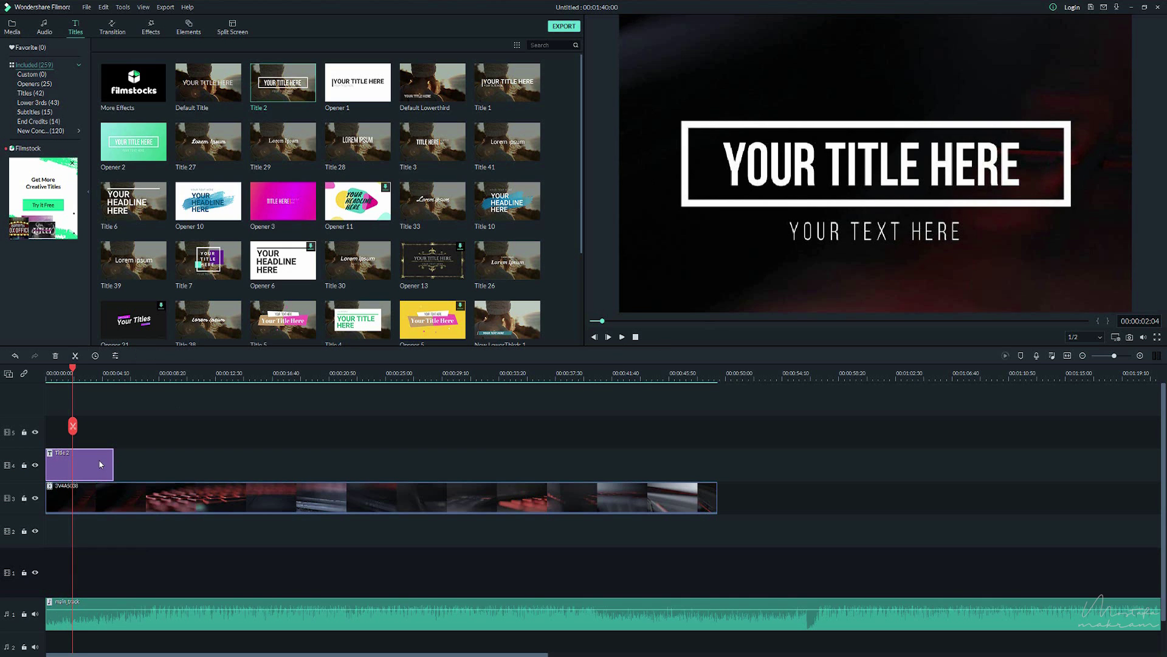
double_click(101, 464)
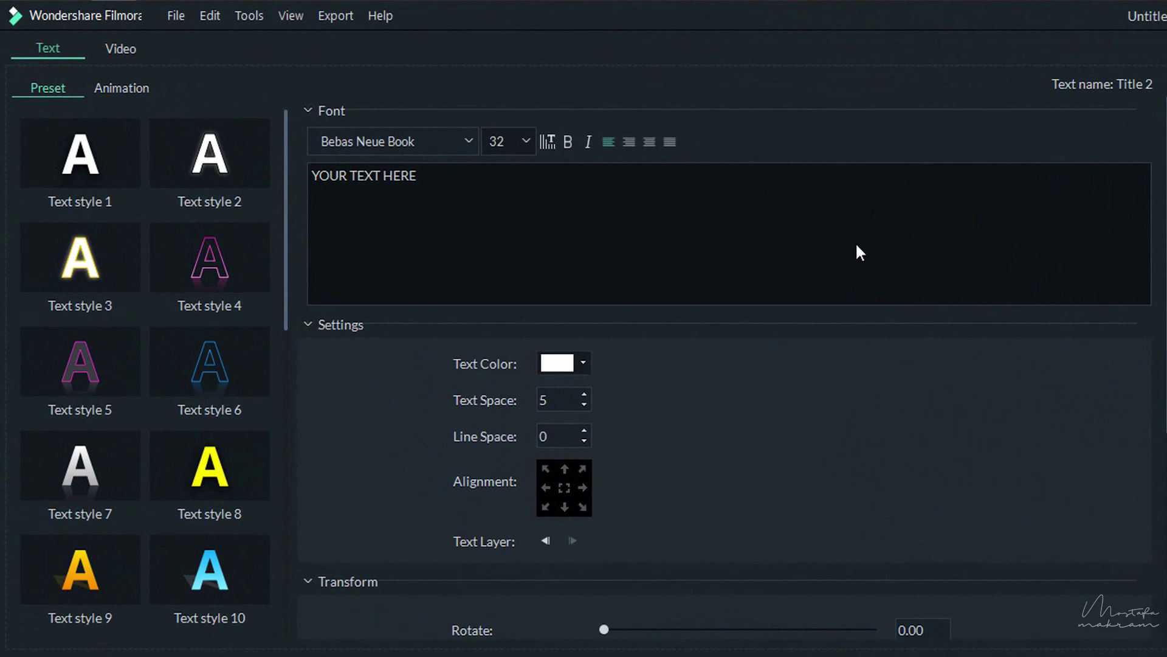
triple_click(518, 181)
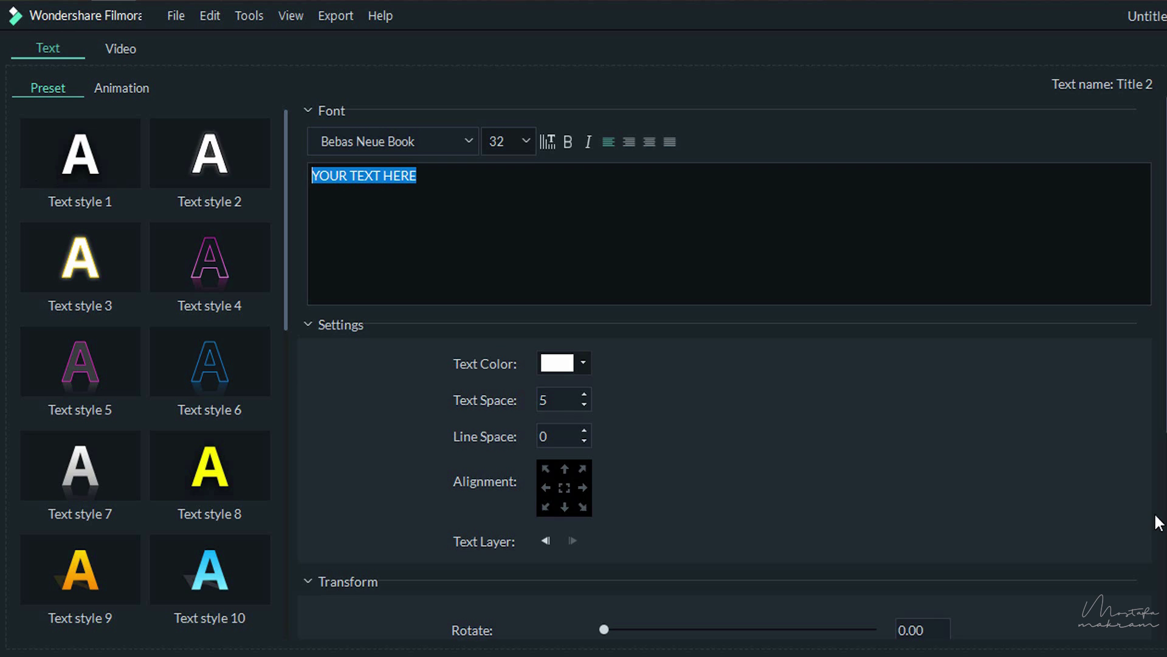
key("BackSpace")
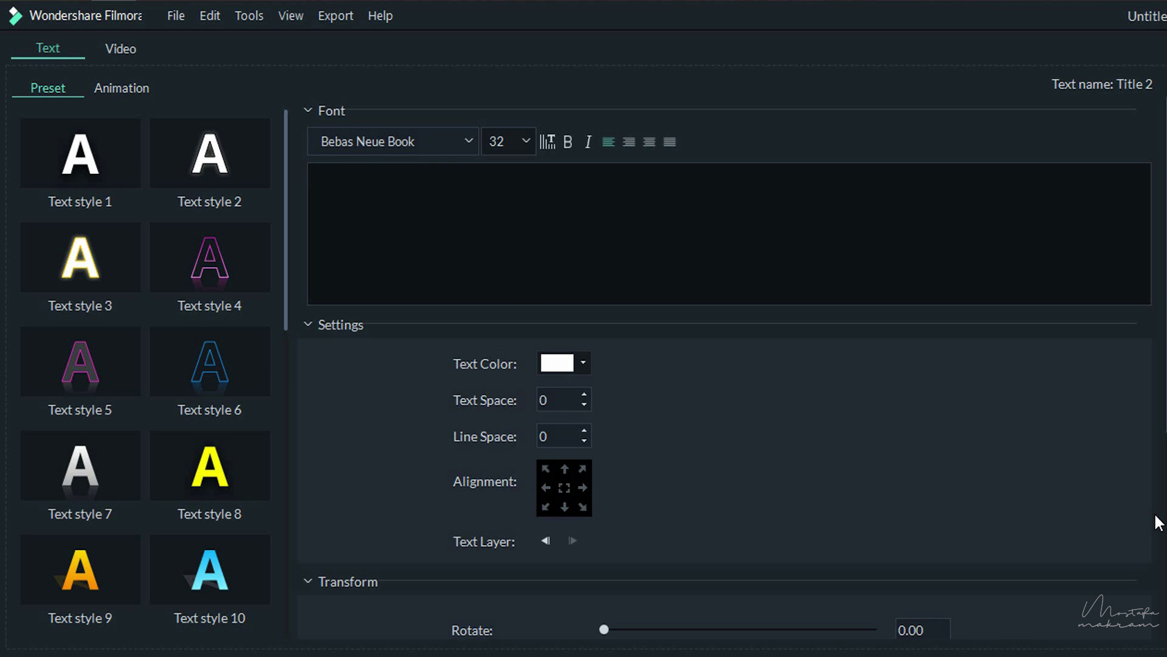
type("مصطفي مكرم")
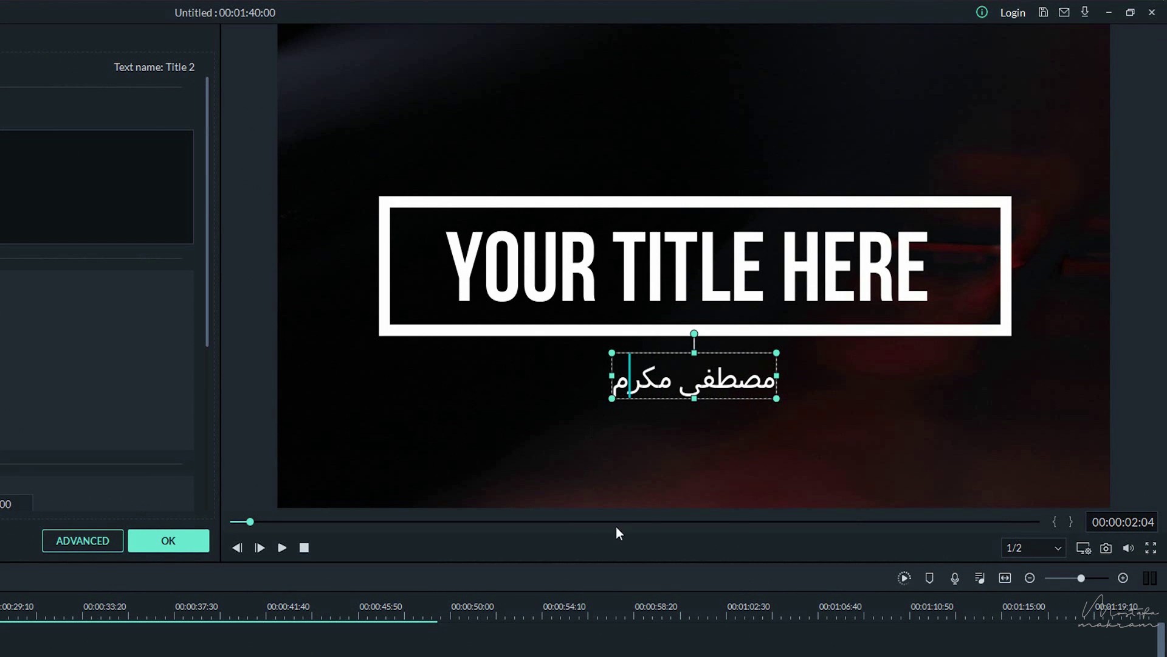
left_click(632, 419)
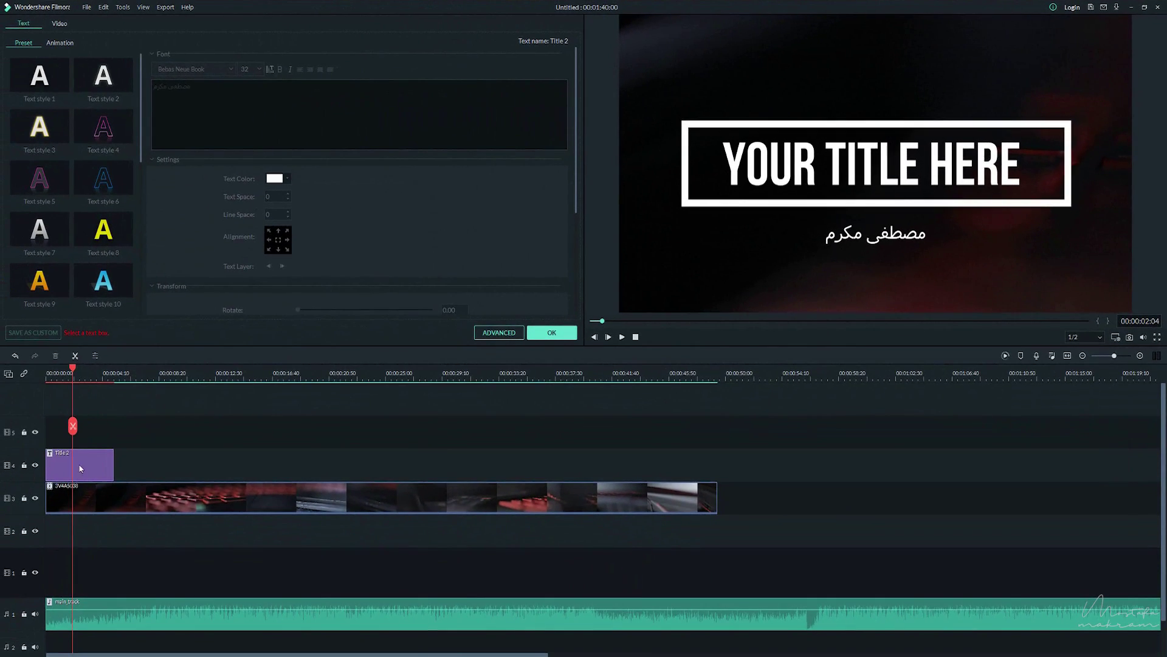
Replace the subtitle line of Title 2 with the creator's channel name in Latin letters, ending in TV.
left_click(81, 468)
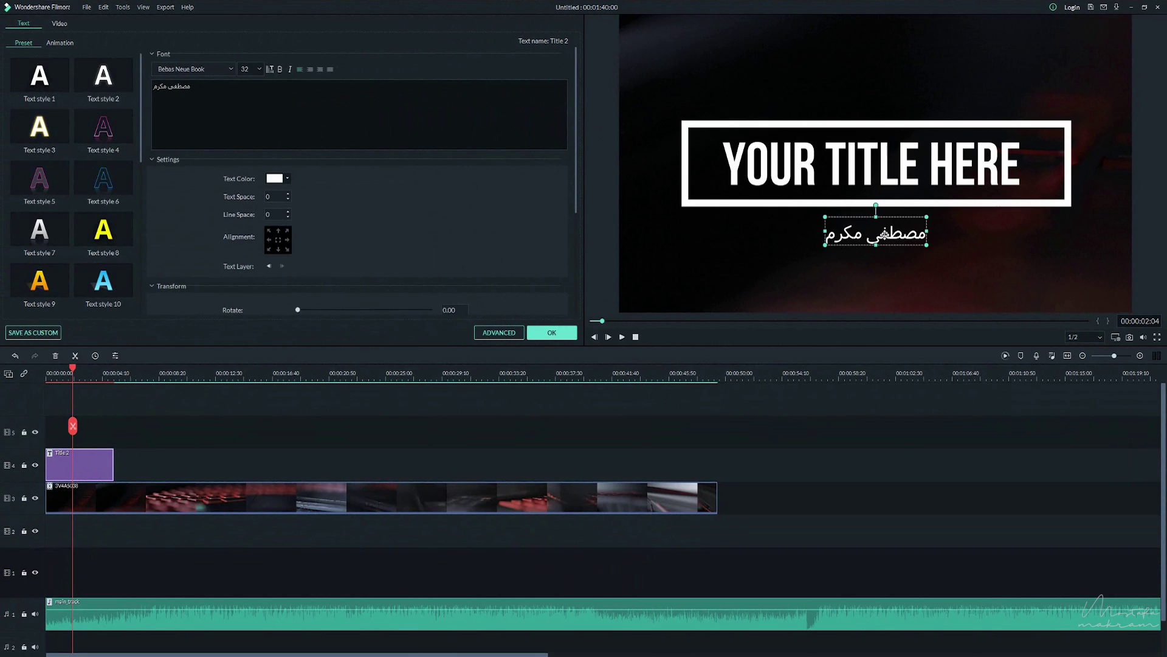
key("ctrl+a")
type("mostafa")
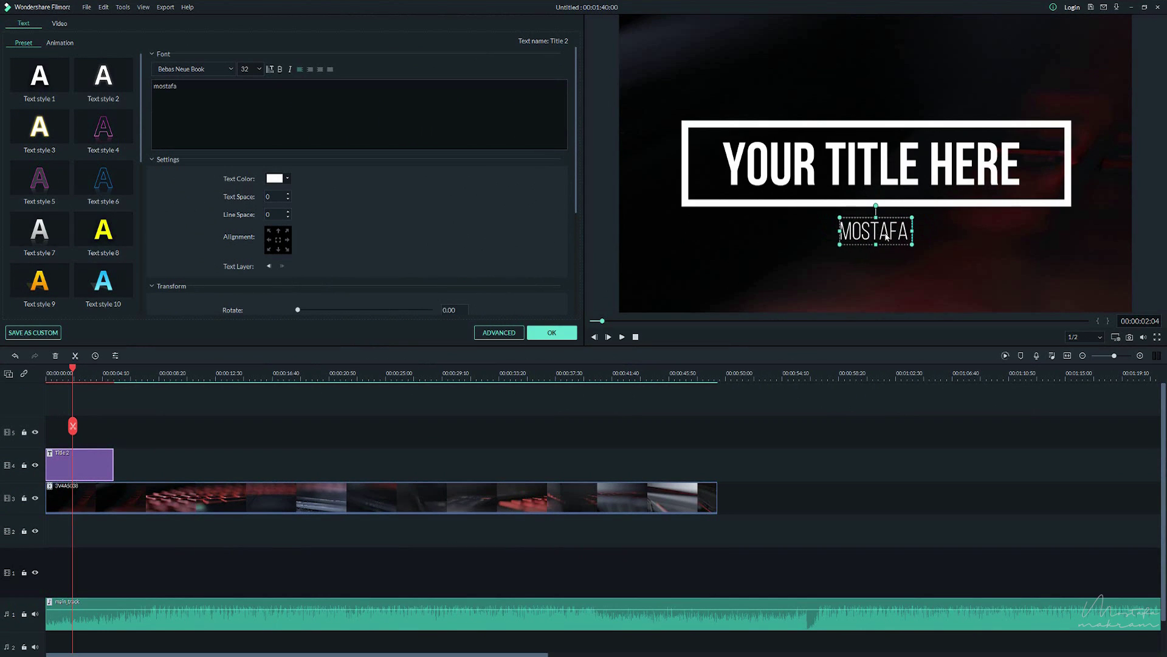
type(" makram")
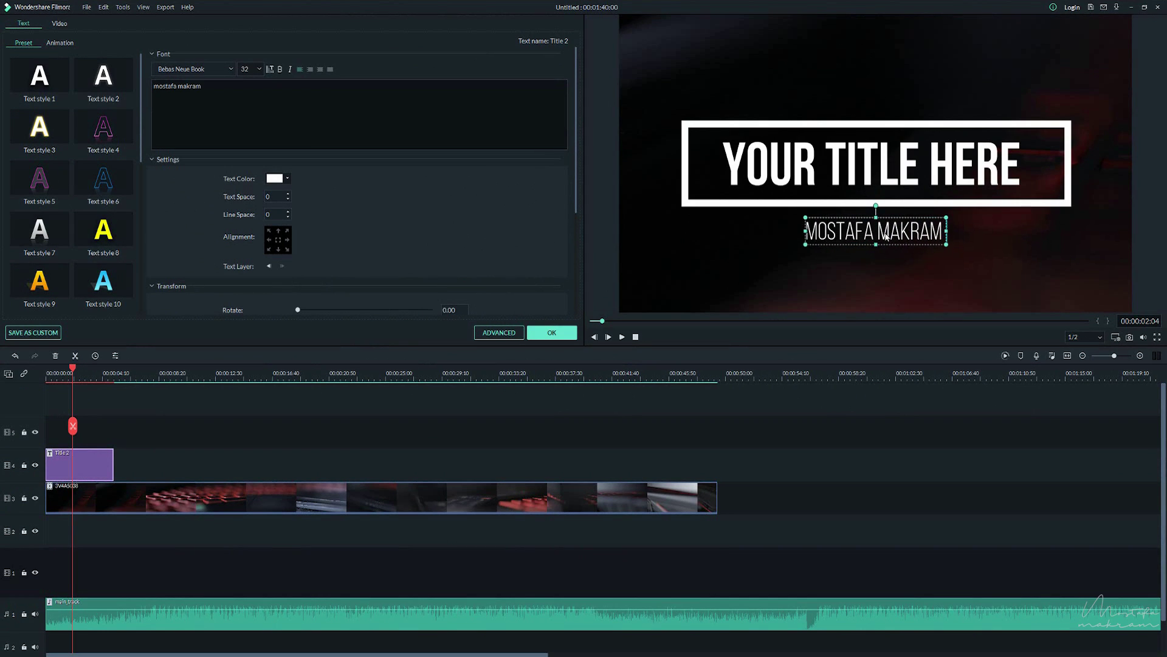
type("  TV")
Replace the main text inside the frame of Title 2 with MSI GL65.
left_click(856, 170)
left_click(856, 171)
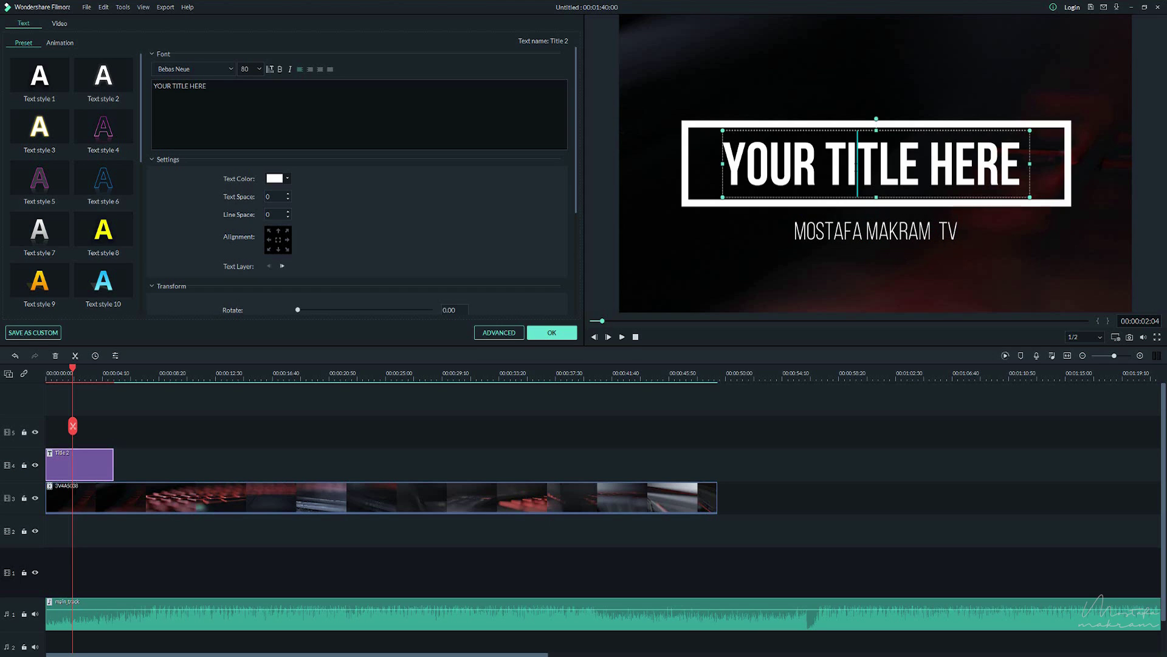
key("ctrl+a")
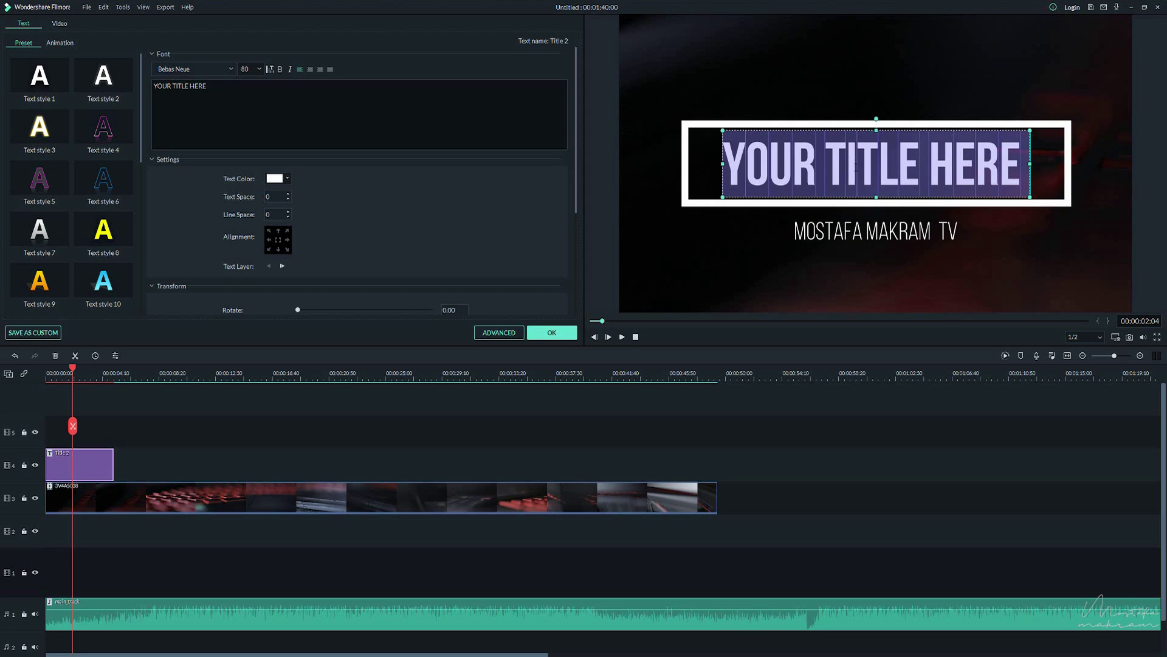
type("MSI G")
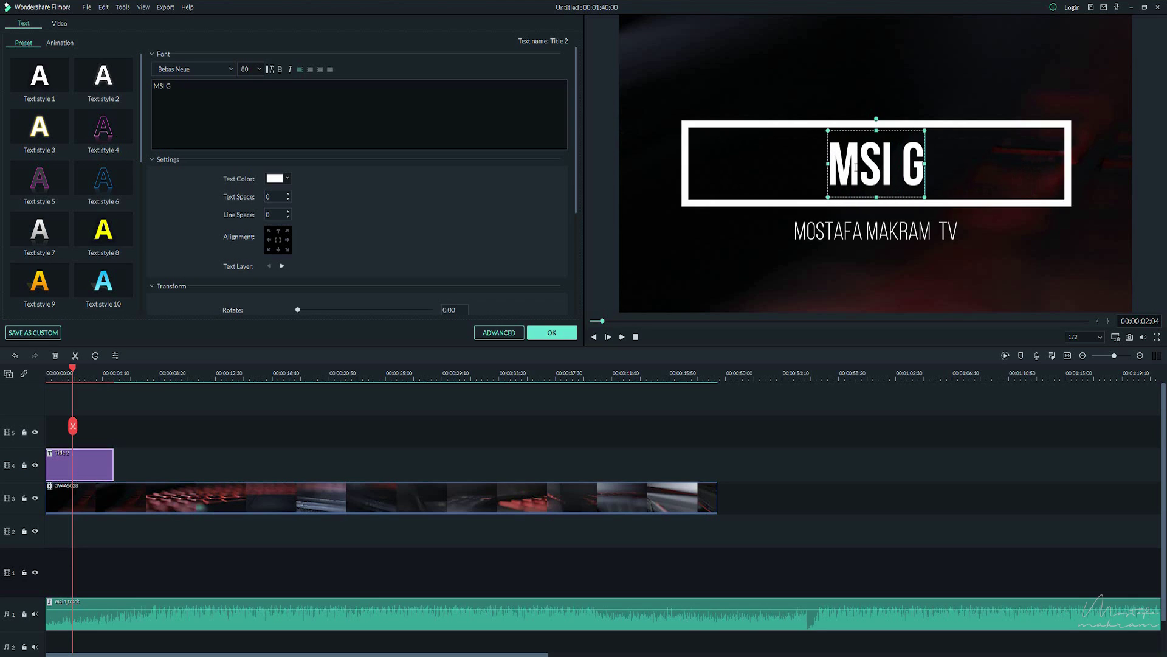
type("L")
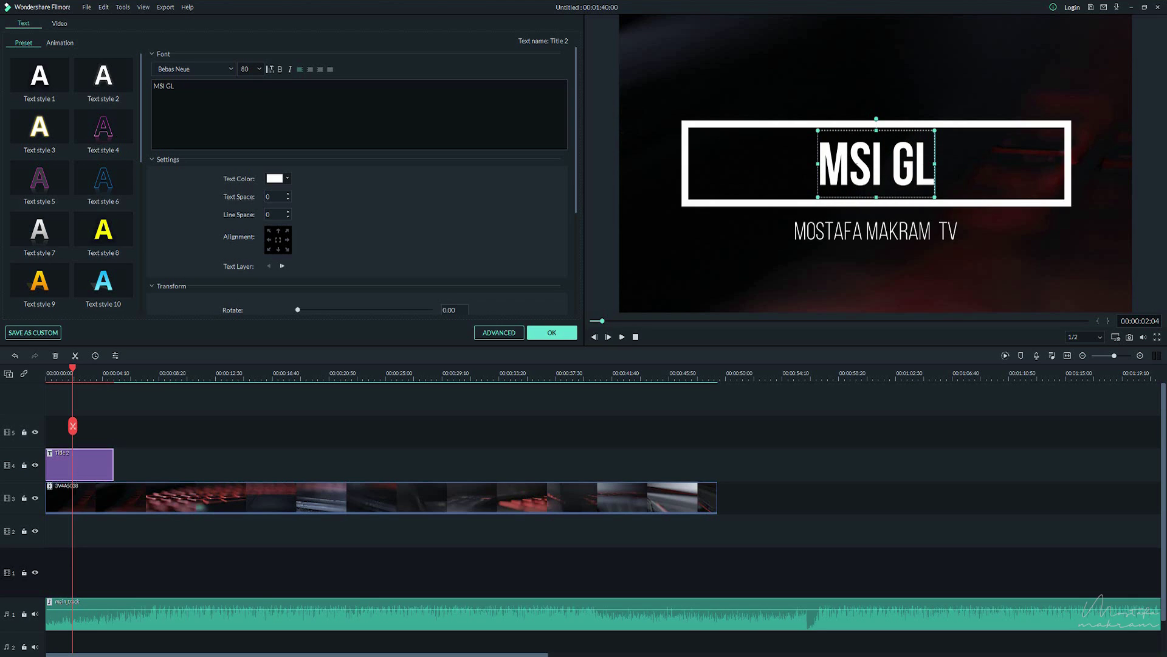
type("65")
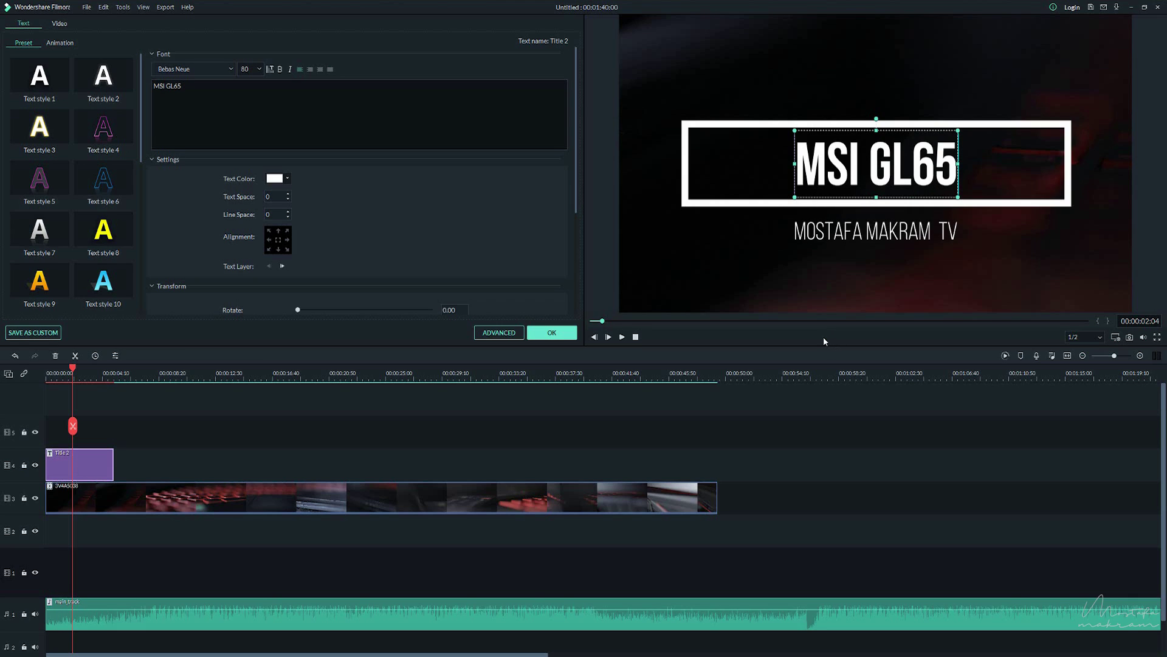
key("BackSpace")
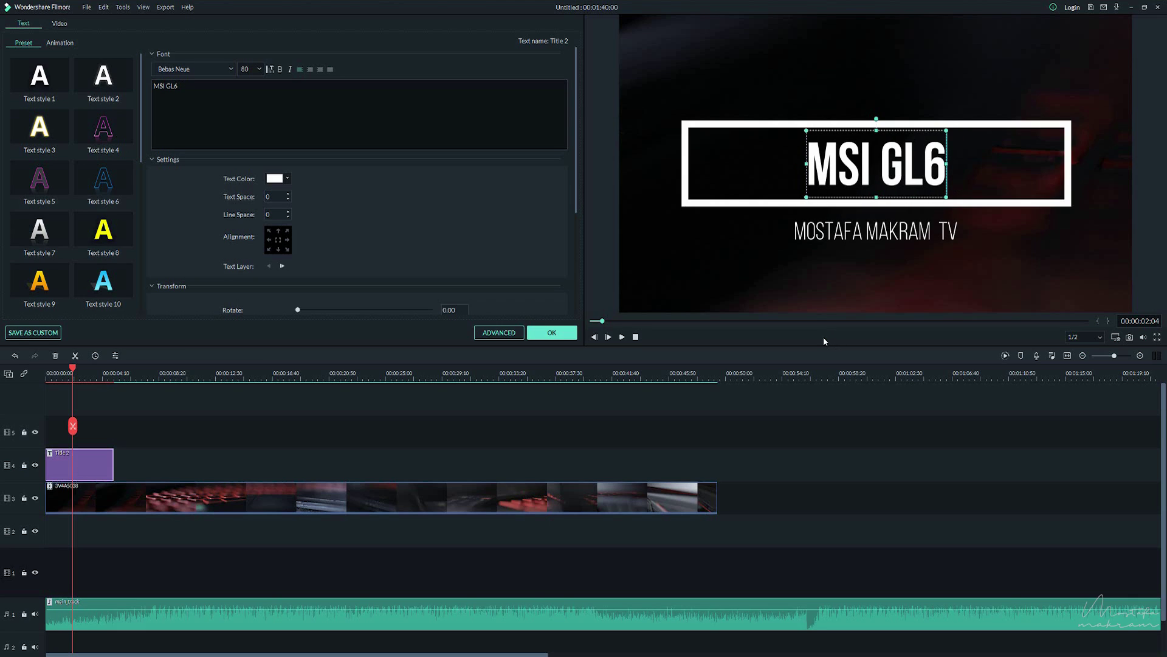
key("ctrl+z")
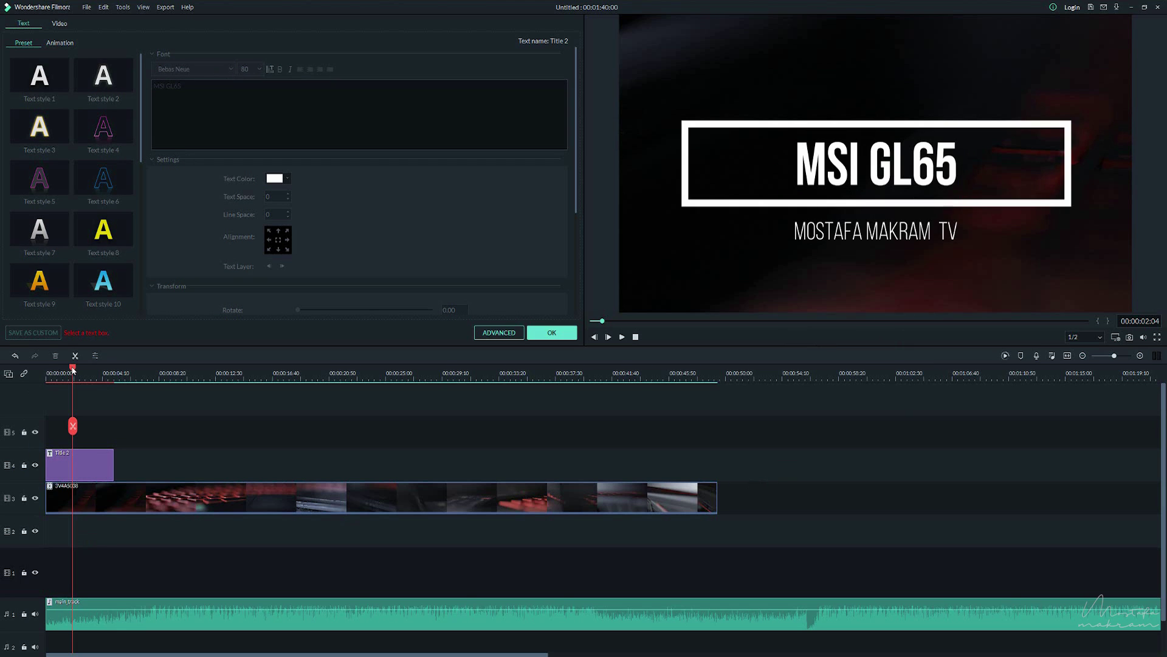
Play the timeline from the start to check the animation of the edited title.
left_click_drag(72, 367, 47, 372)
key("space")
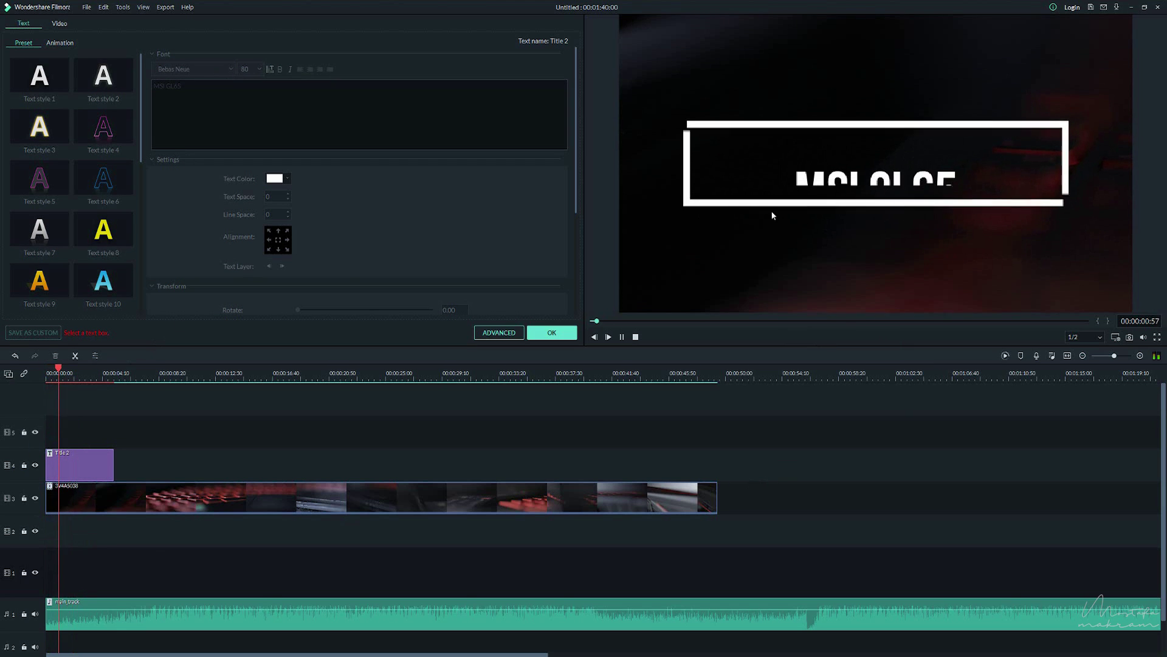
key("space")
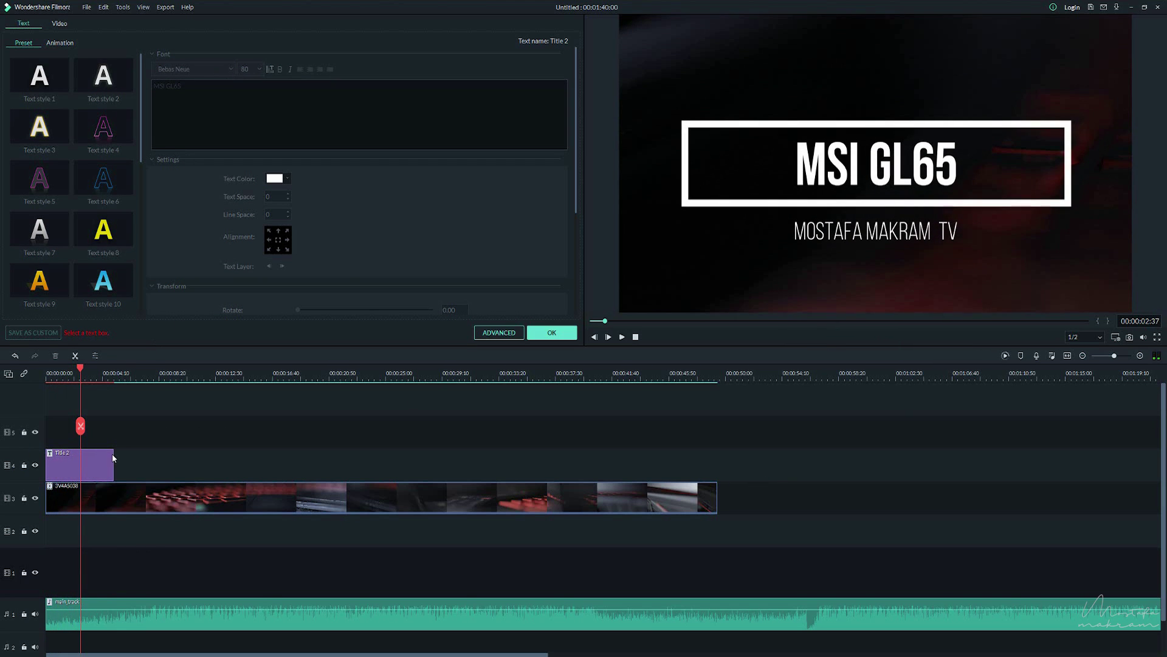
Finish editing Title 2 and delete it from video track 4.
left_click(104, 456)
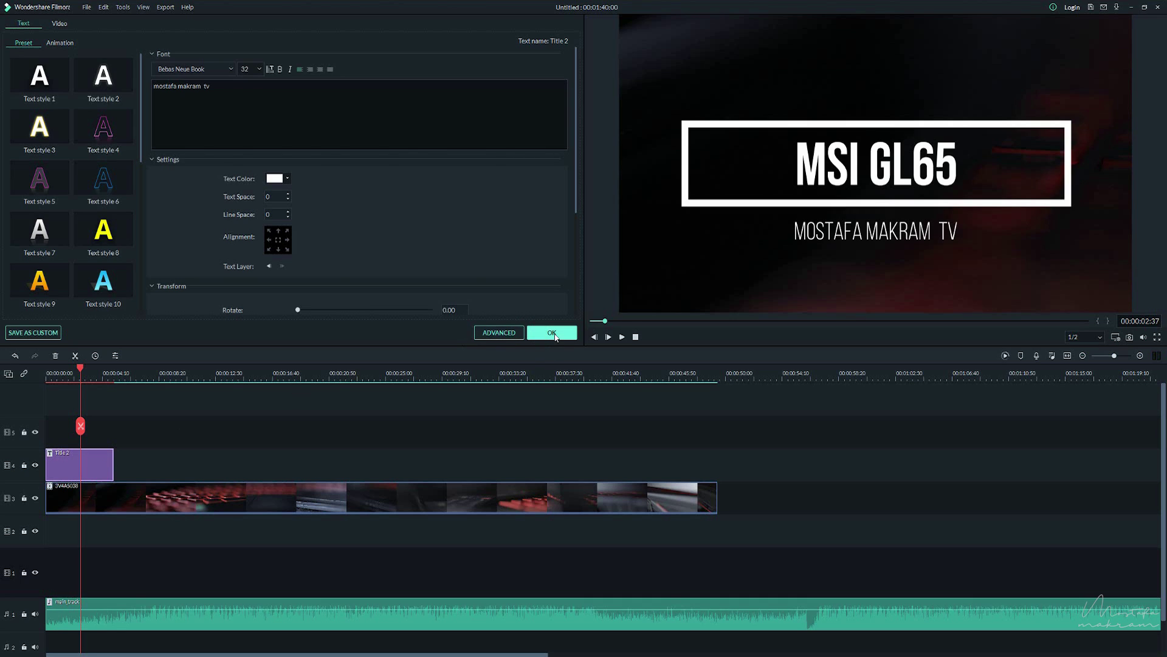
left_click(552, 334)
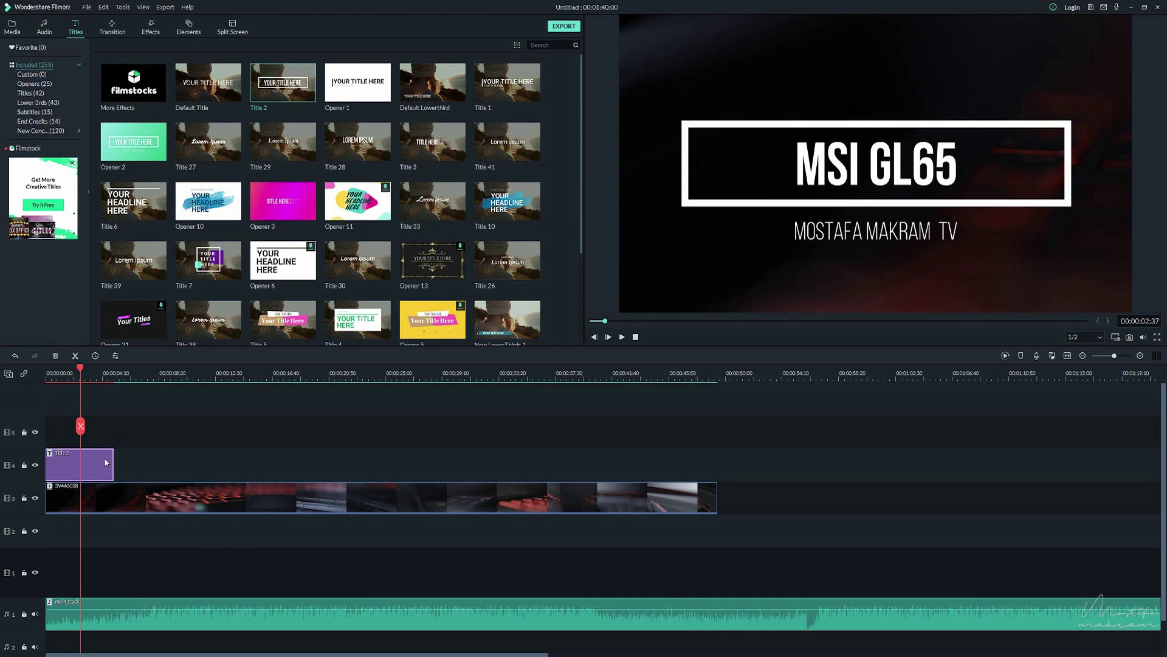
key("Delete")
Look through the title library's openers, titles, lower thirds, subtitles and credits for another preset.
scroll(267, 189, "down", 10)
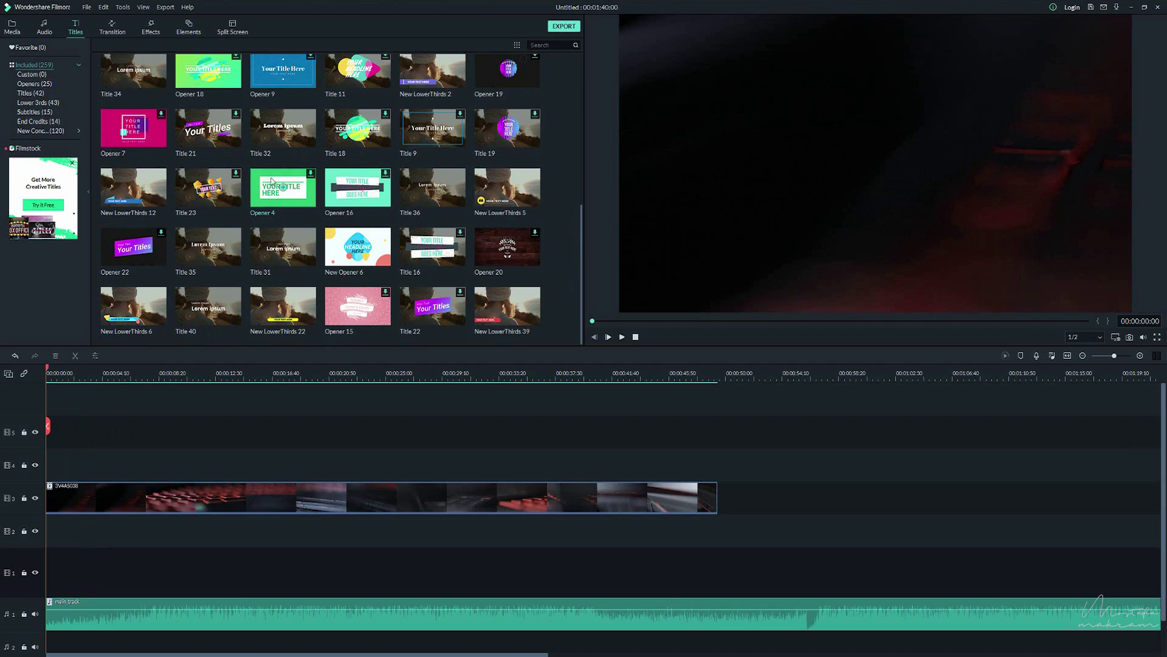
scroll(268, 188, "down", 10)
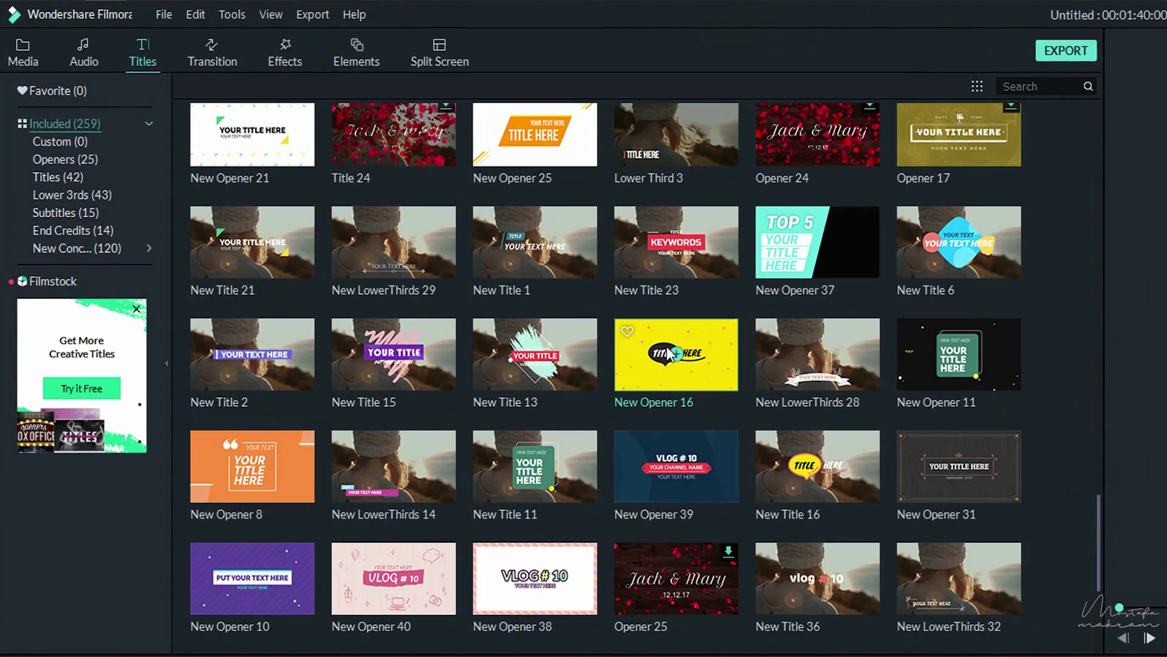
scroll(667, 354, "down", 5)
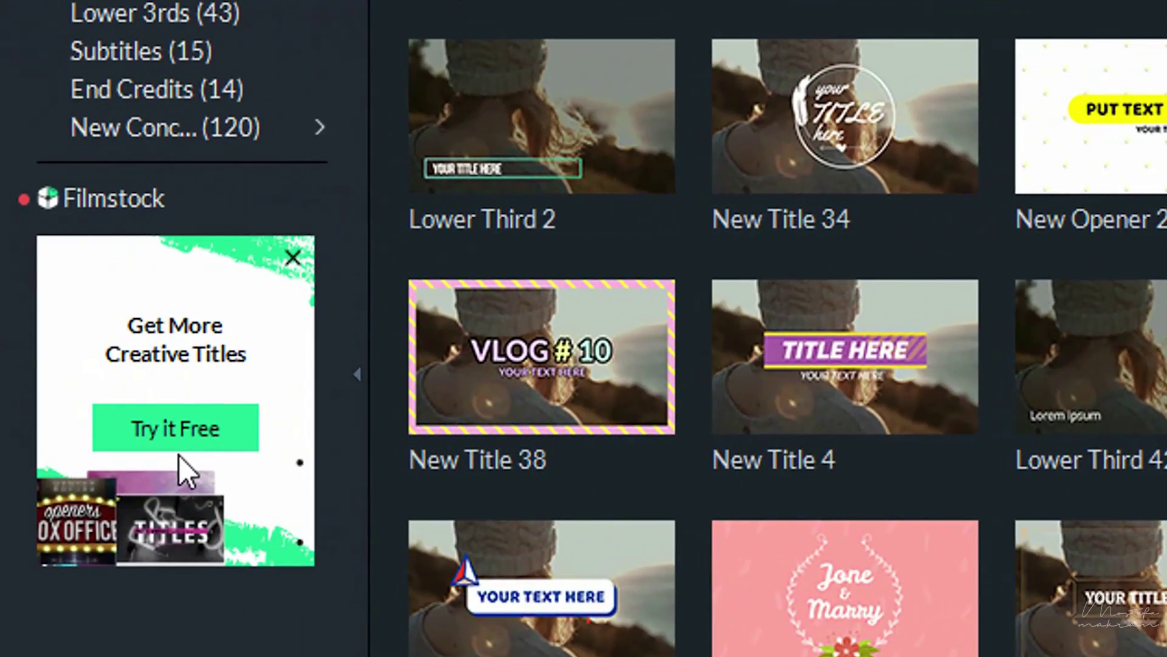
scroll(784, 346, "down", 5)
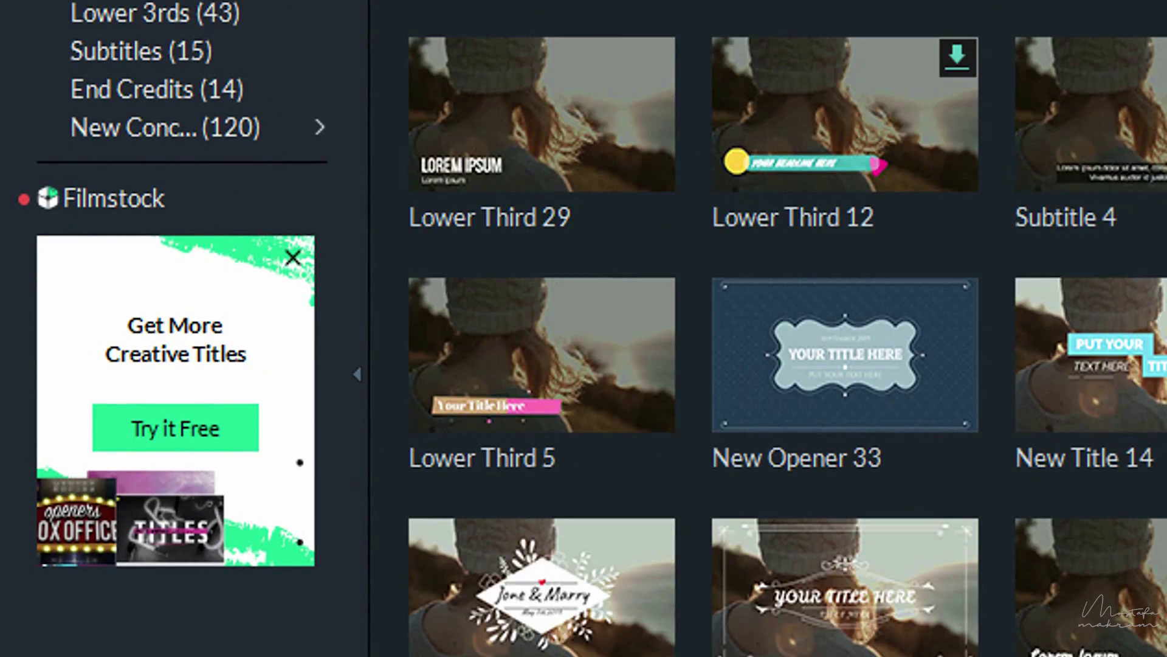
scroll(784, 347, "down", 10)
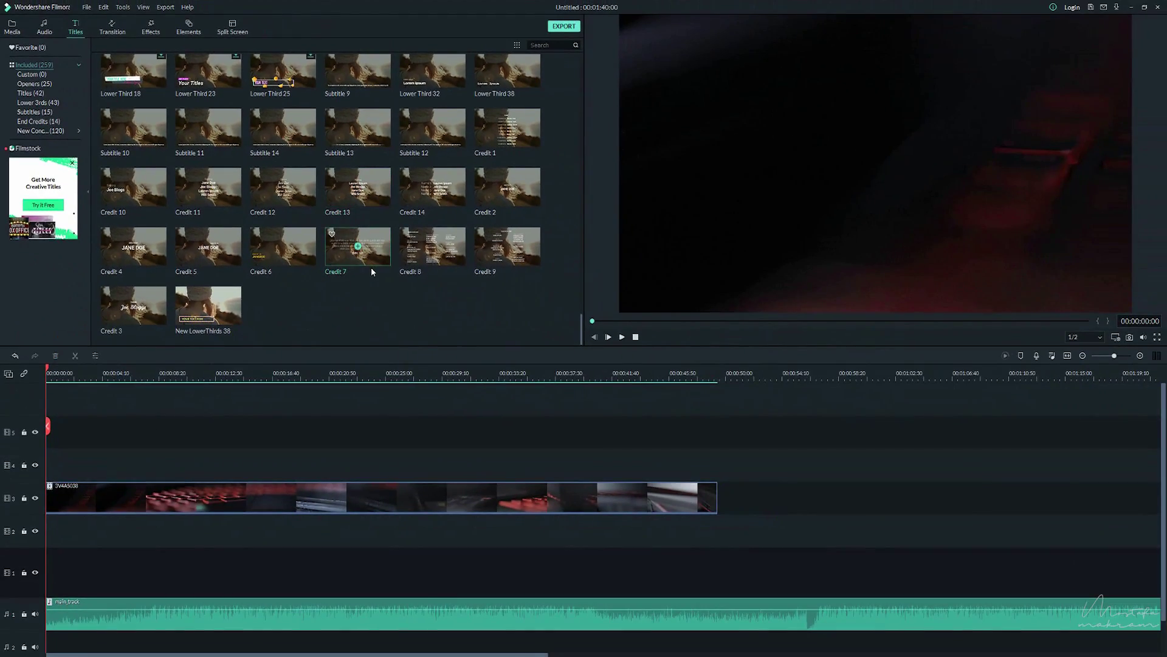
scroll(375, 261, "up", 5)
scroll(375, 260, "up", 3)
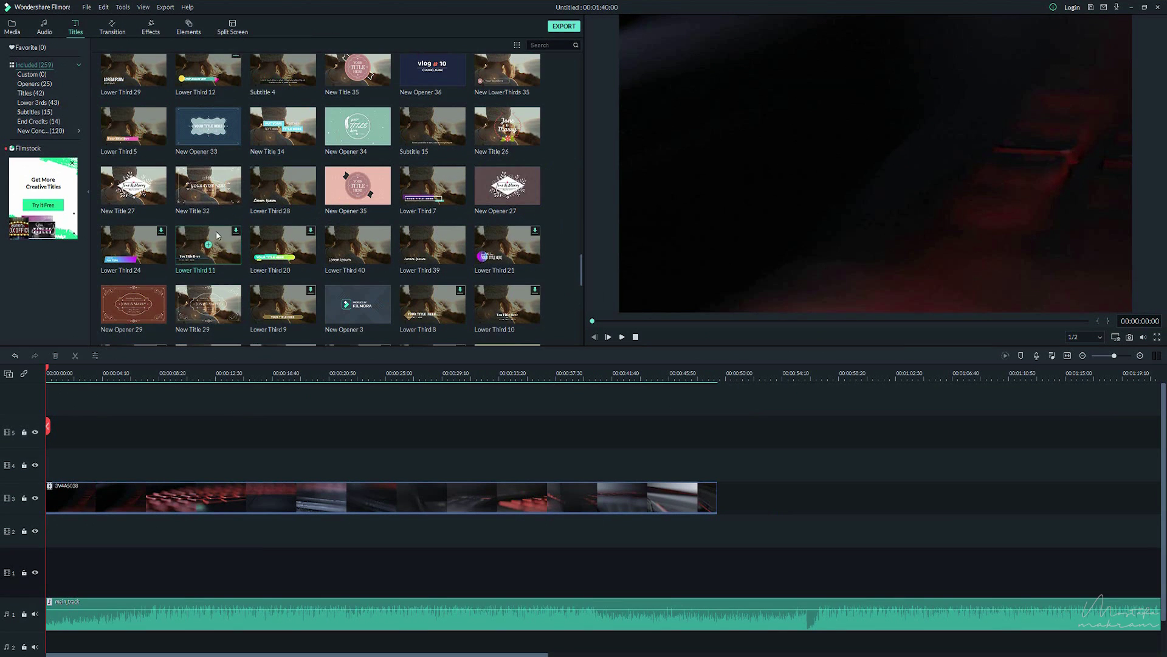
scroll(360, 182, "up", 3)
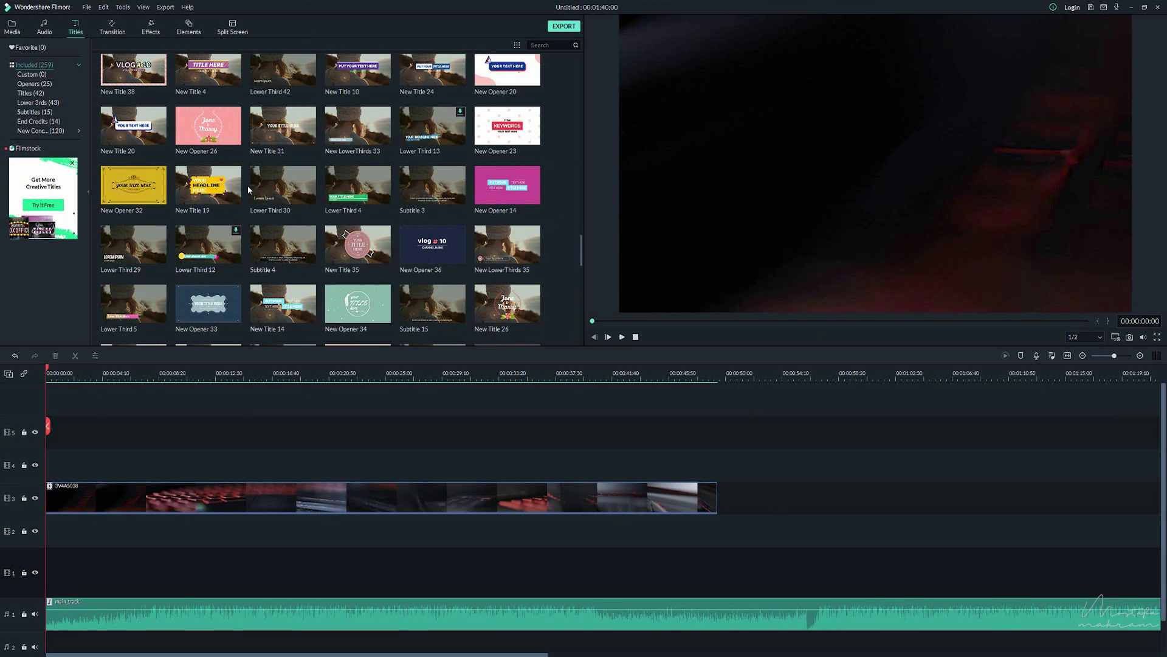
scroll(255, 197, "up", 3)
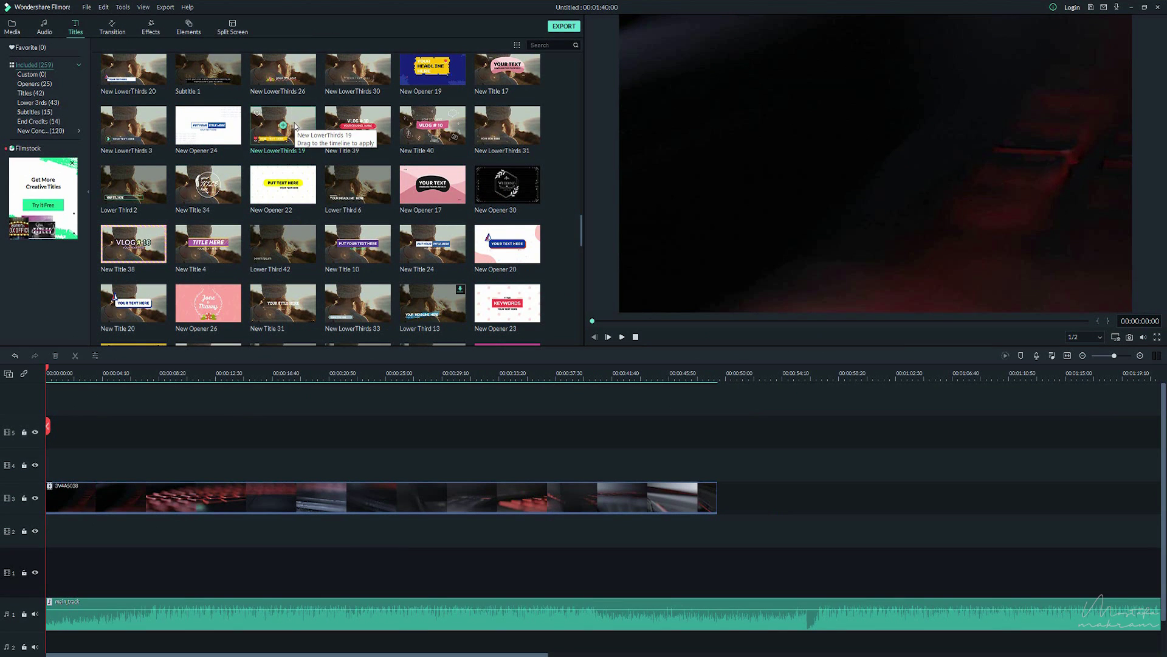
Place New LowerThirds 19 on video track 4 at the start of the timeline and preview it.
left_click_drag(297, 126, 84, 453)
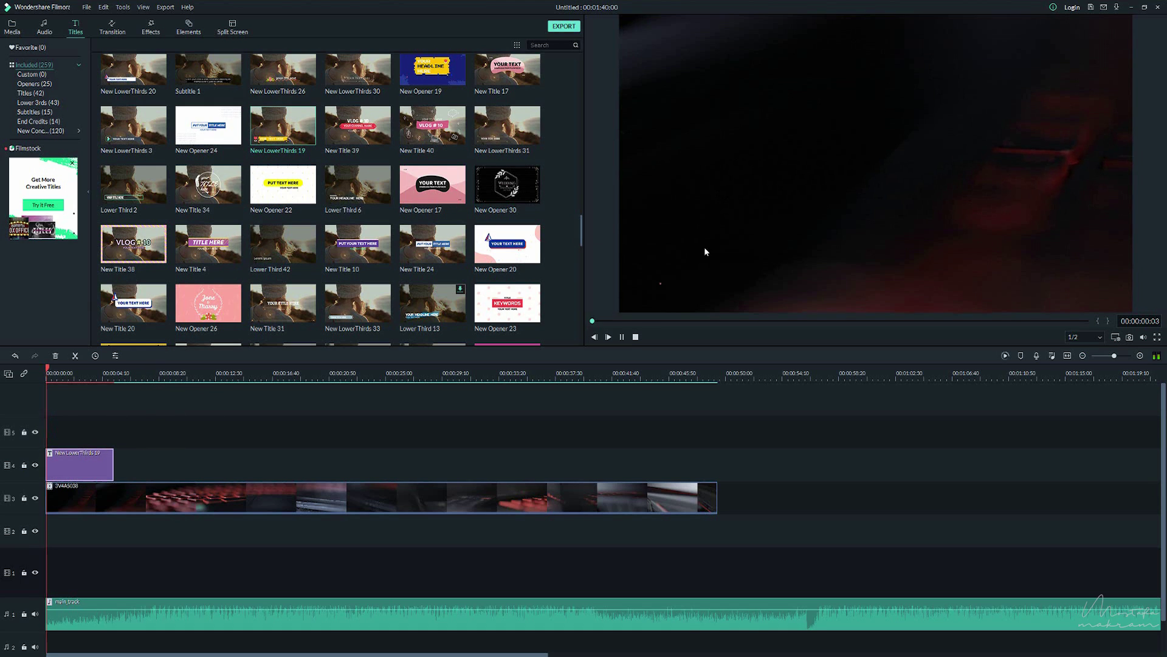
key("space")
key("space")
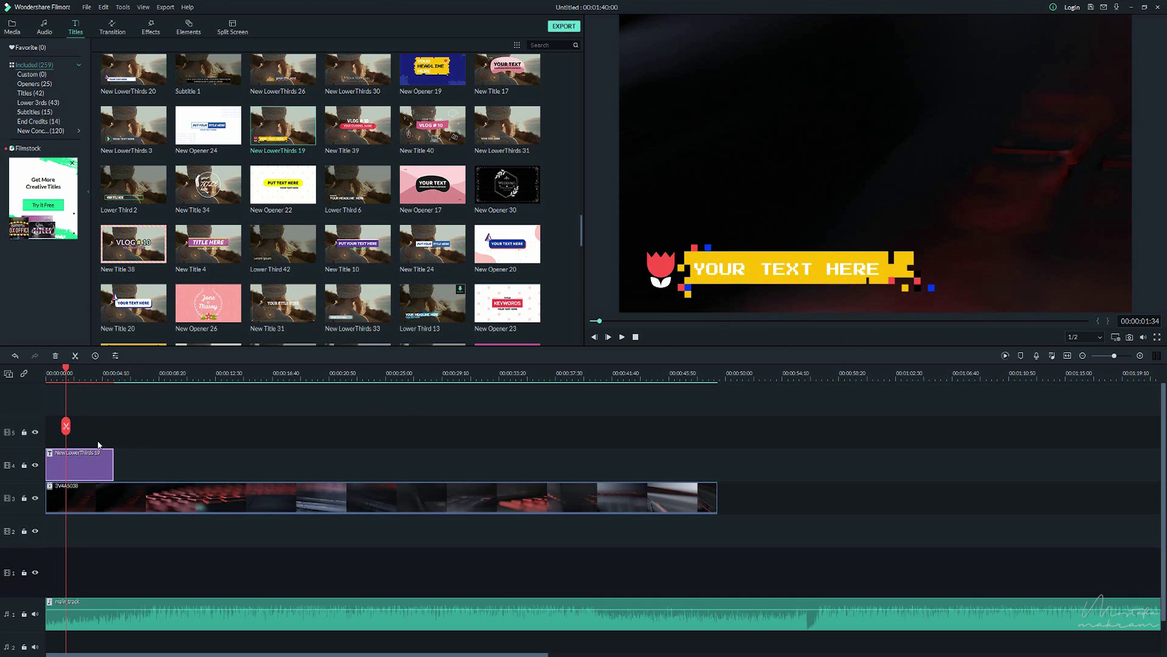
Replace the New LowerThirds 19 text with jhggfjfgjghf, and delete that lower third from the timeline.
double_click(84, 463)
key("ctrl+a")
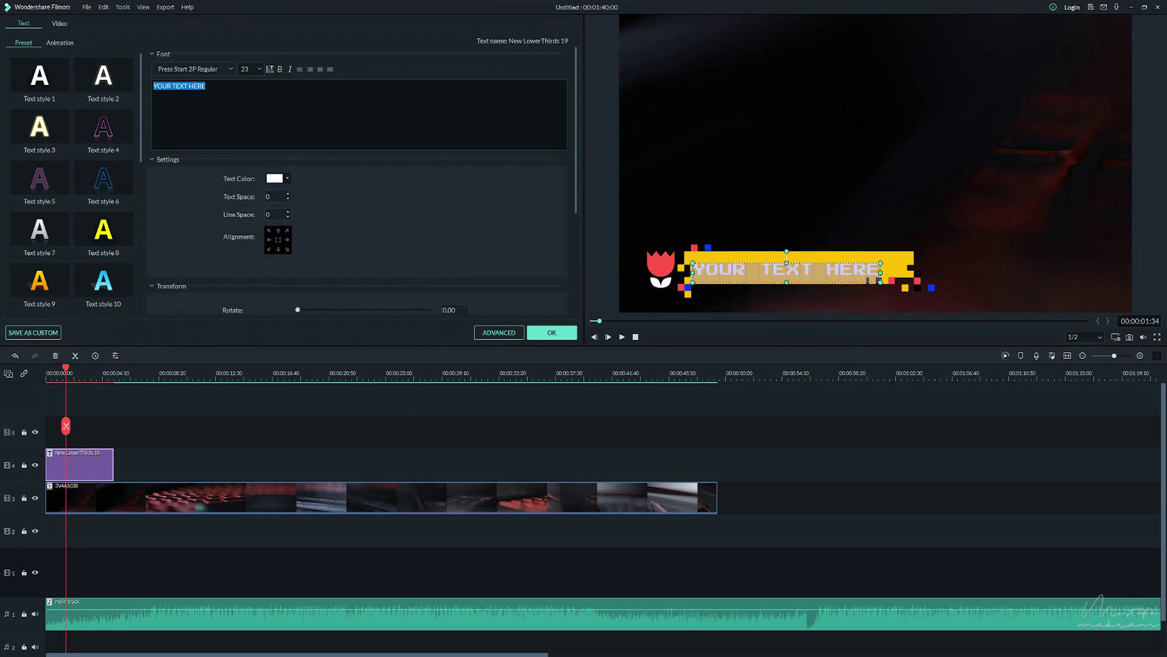
type("jhggfjfgjghf")
left_click(780, 399)
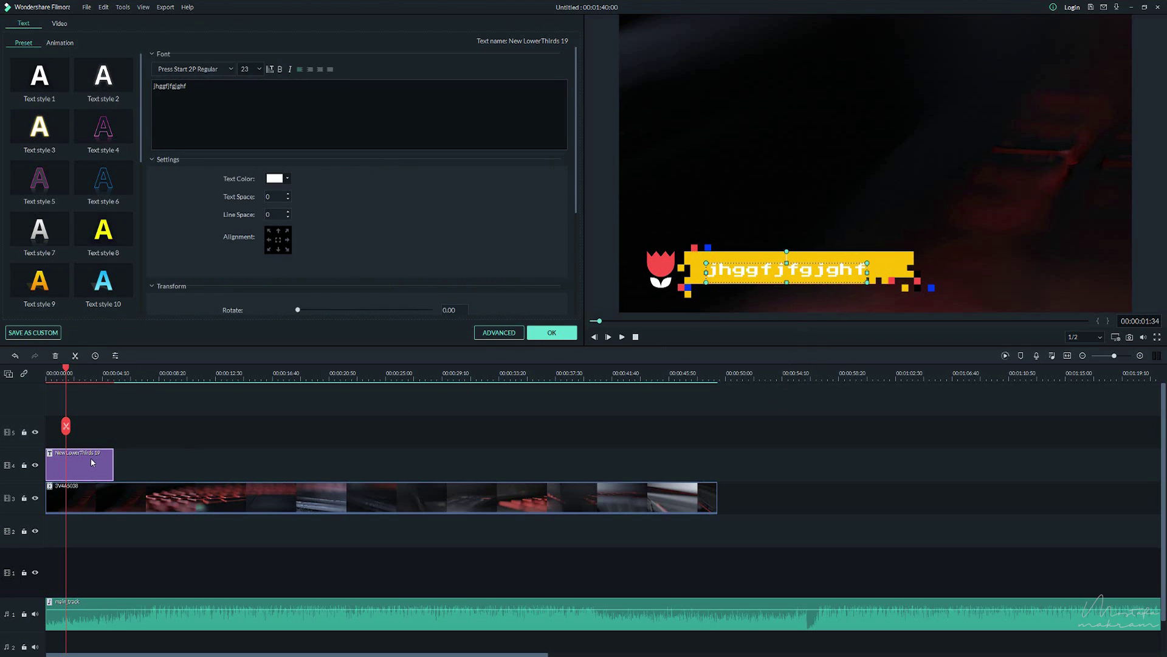
key("Delete")
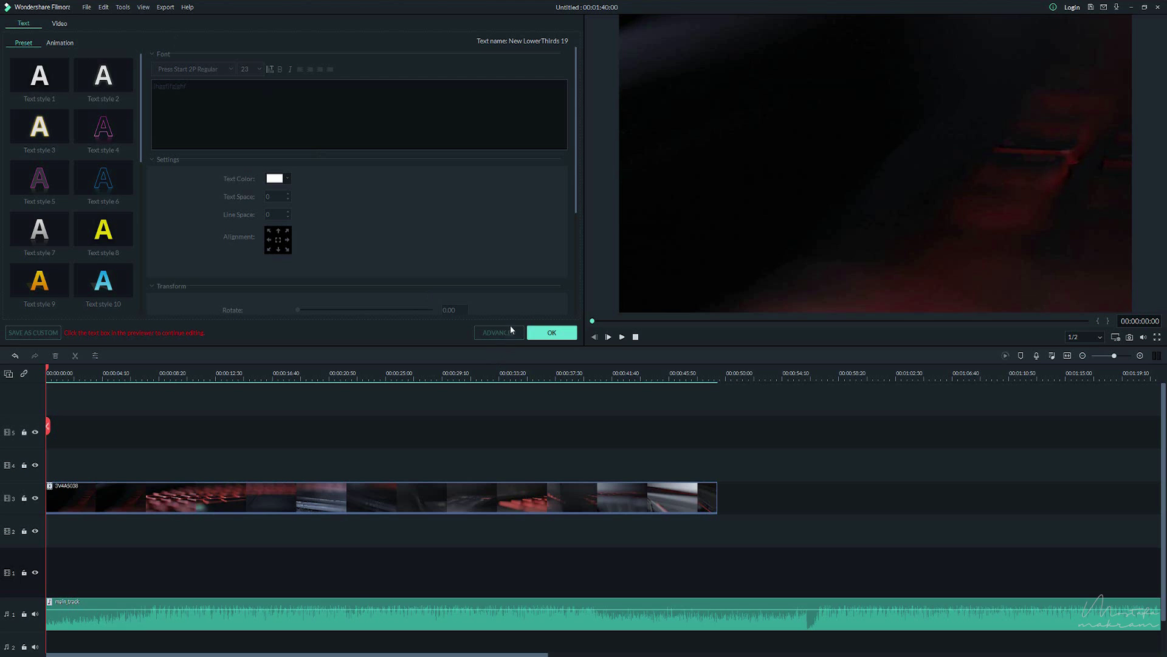
left_click(552, 332)
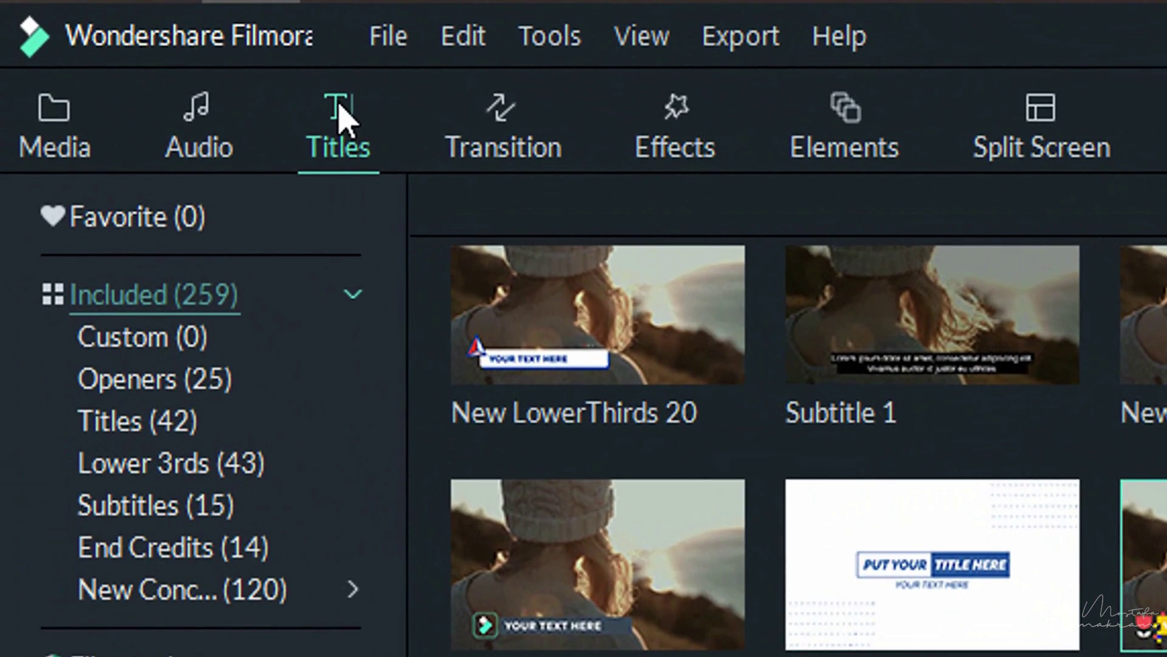
Add the 3V4A5036 clip from the project media directly after the existing footage on video track 3.
left_click(503, 110)
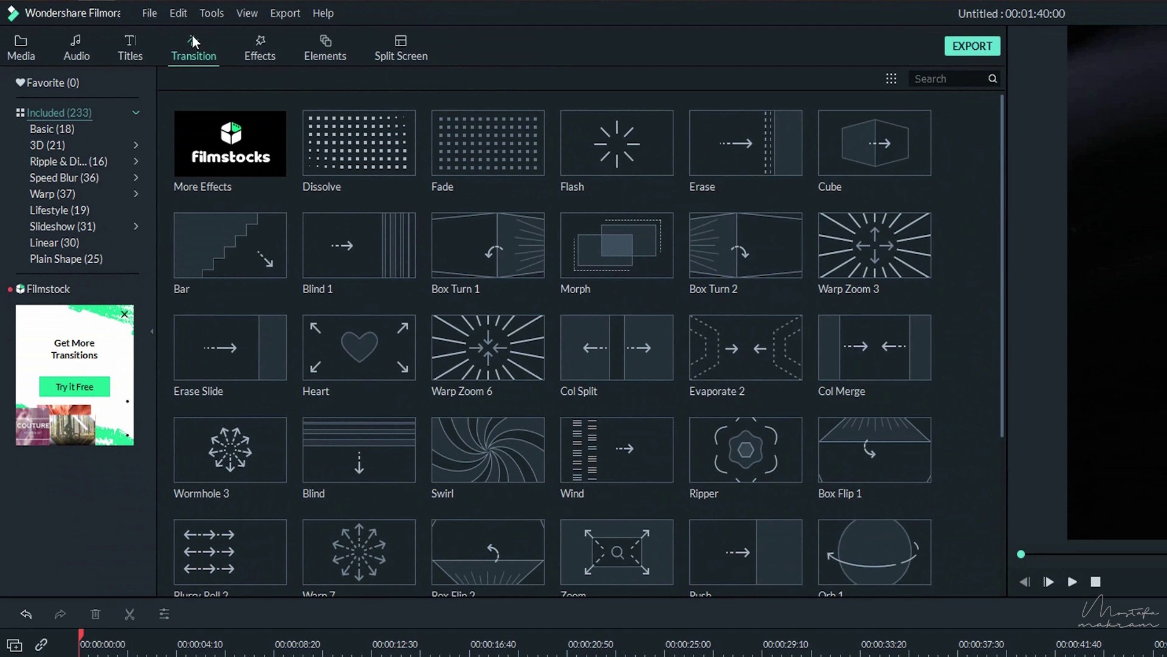
left_click(9, 49)
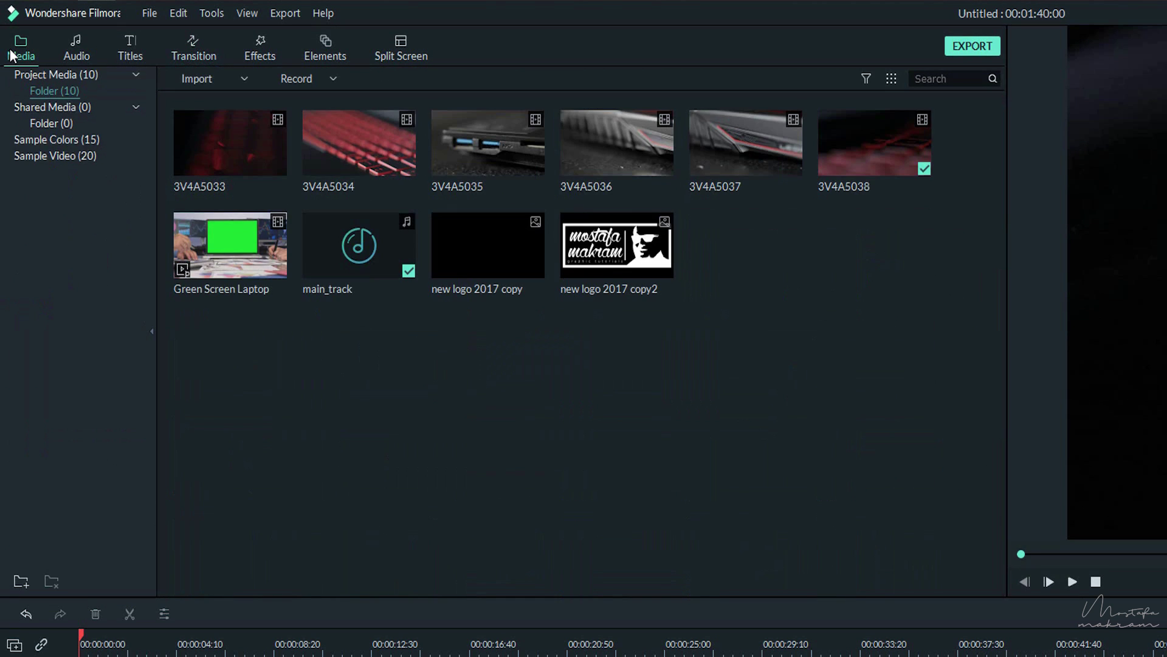
left_click_drag(598, 141, 1166, 656)
left_click_drag(933, 581, 980, 656)
left_click_drag(721, 497, 723, 498)
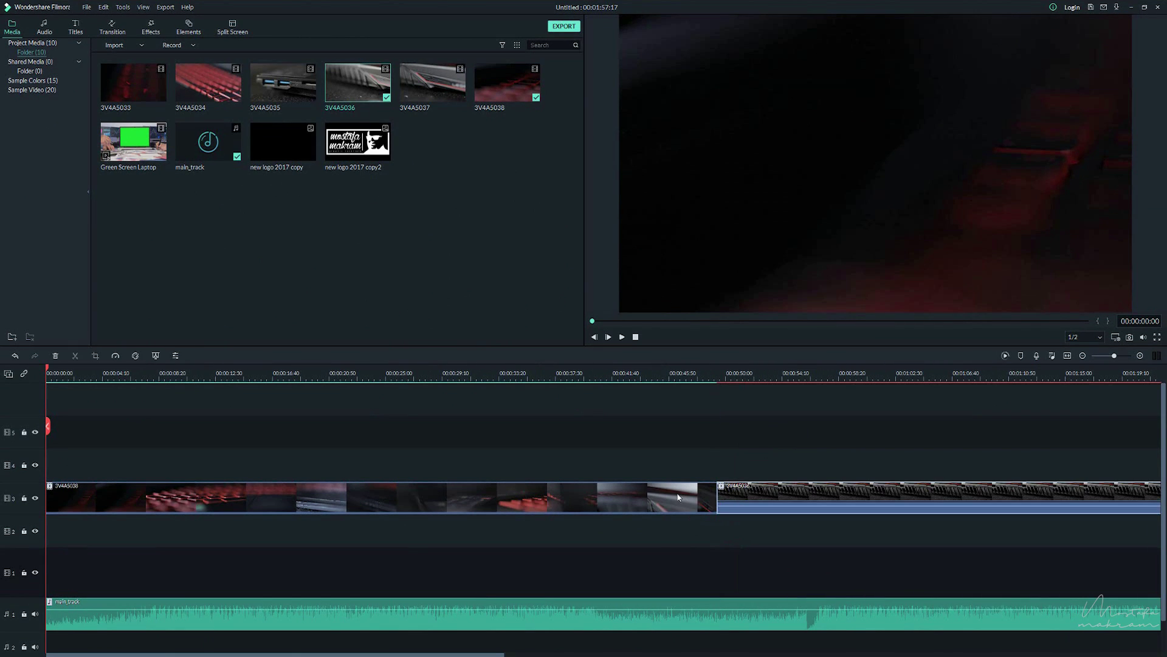
Play the timeline from about 00:00:47:40 across the cut between the two clips on video track 3.
left_click(694, 374)
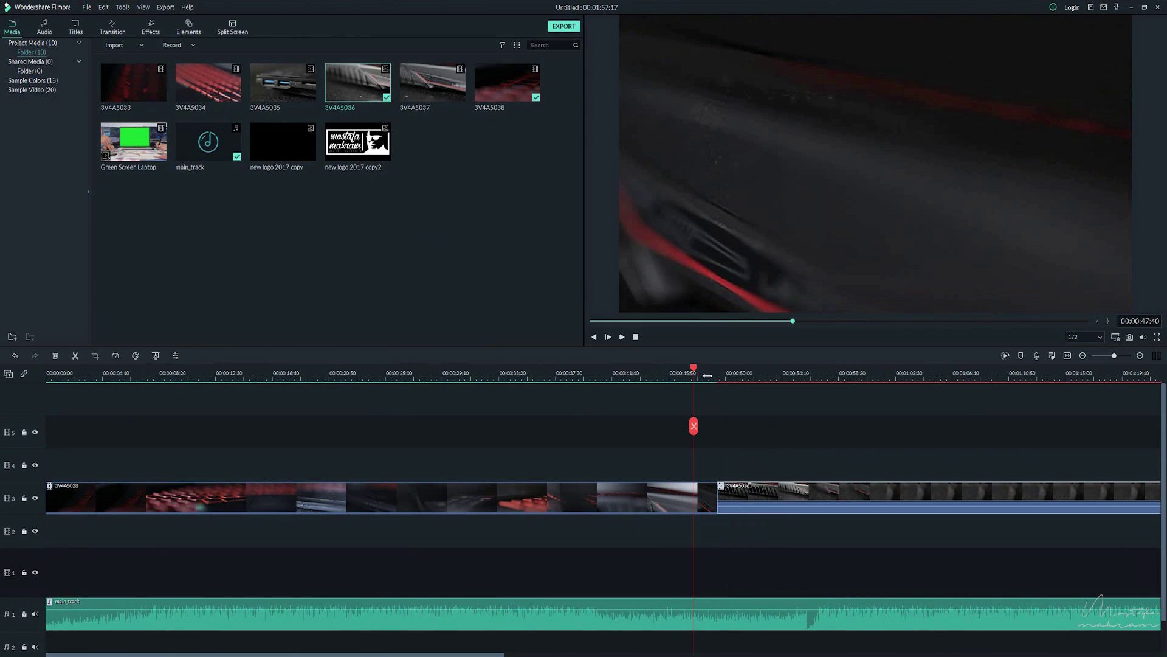
left_click(622, 337)
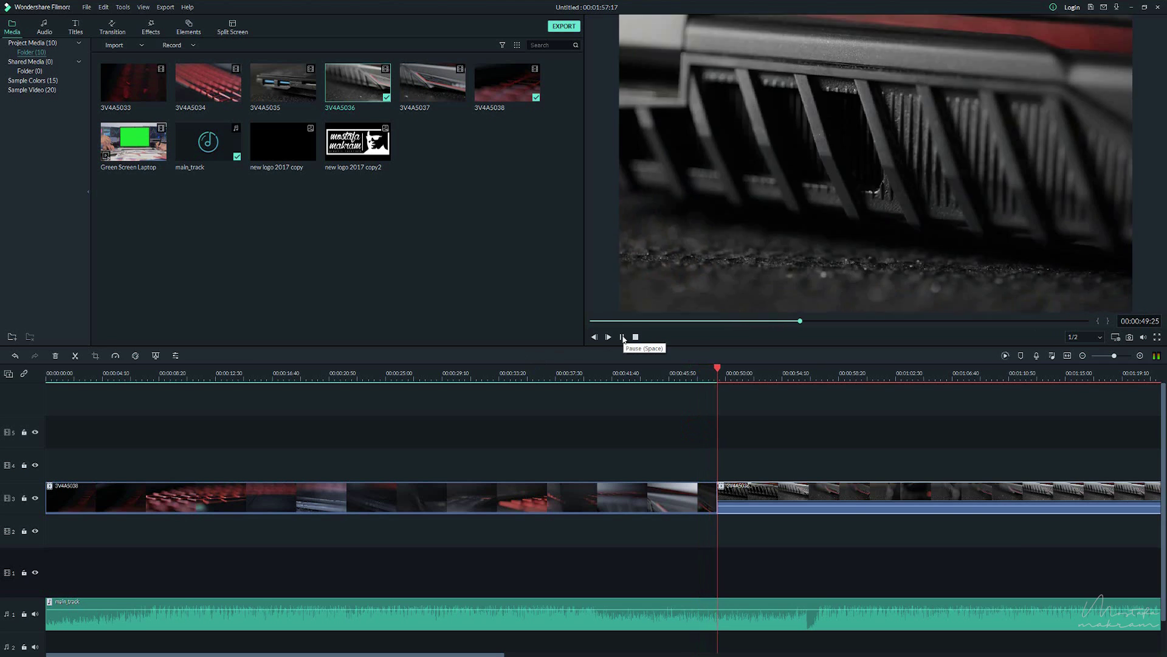
left_click(623, 338)
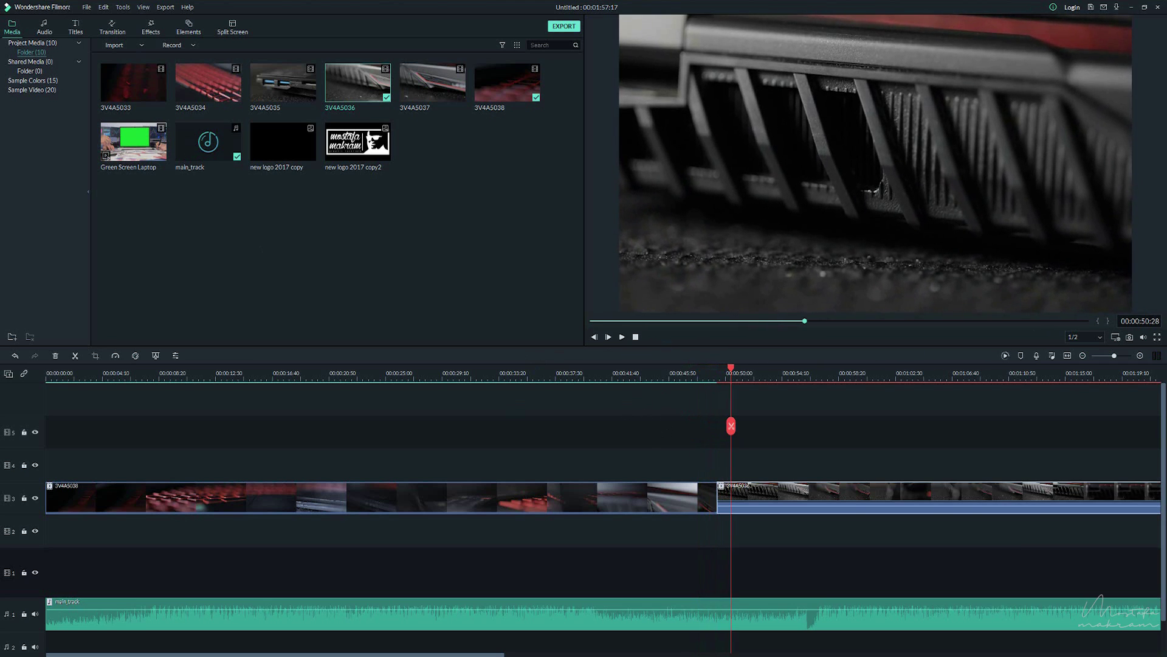
Apply the Blurry Roll 3 transition at the cut between the two clips on video track 3 and preview it.
left_click(121, 29)
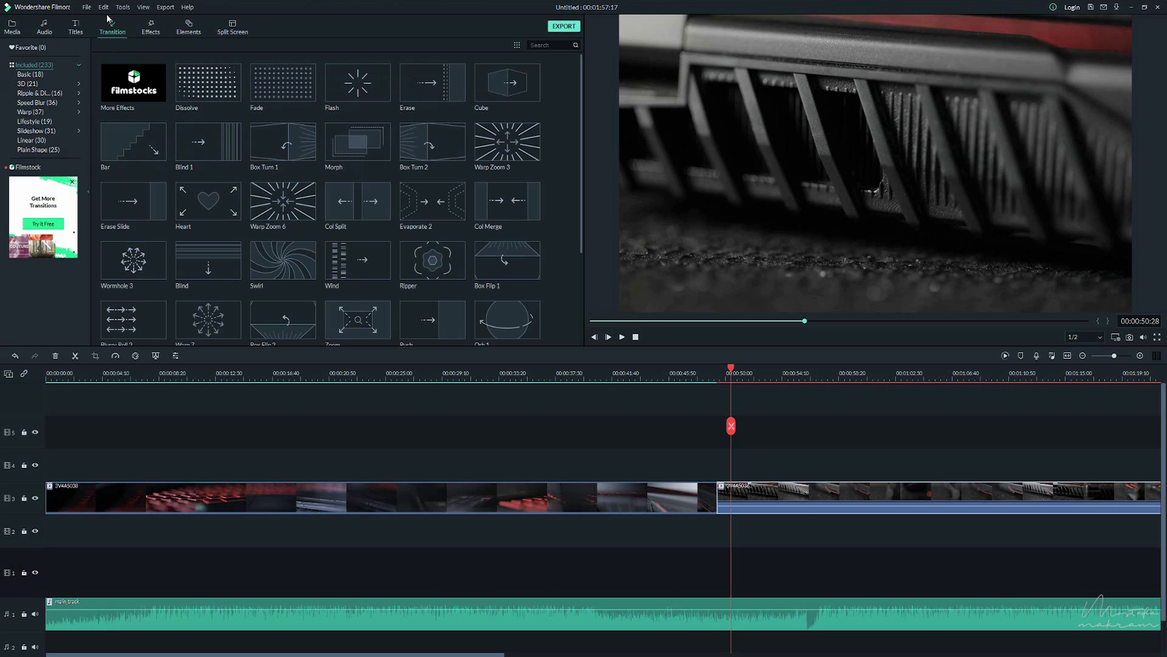
scroll(345, 201, "down", 15)
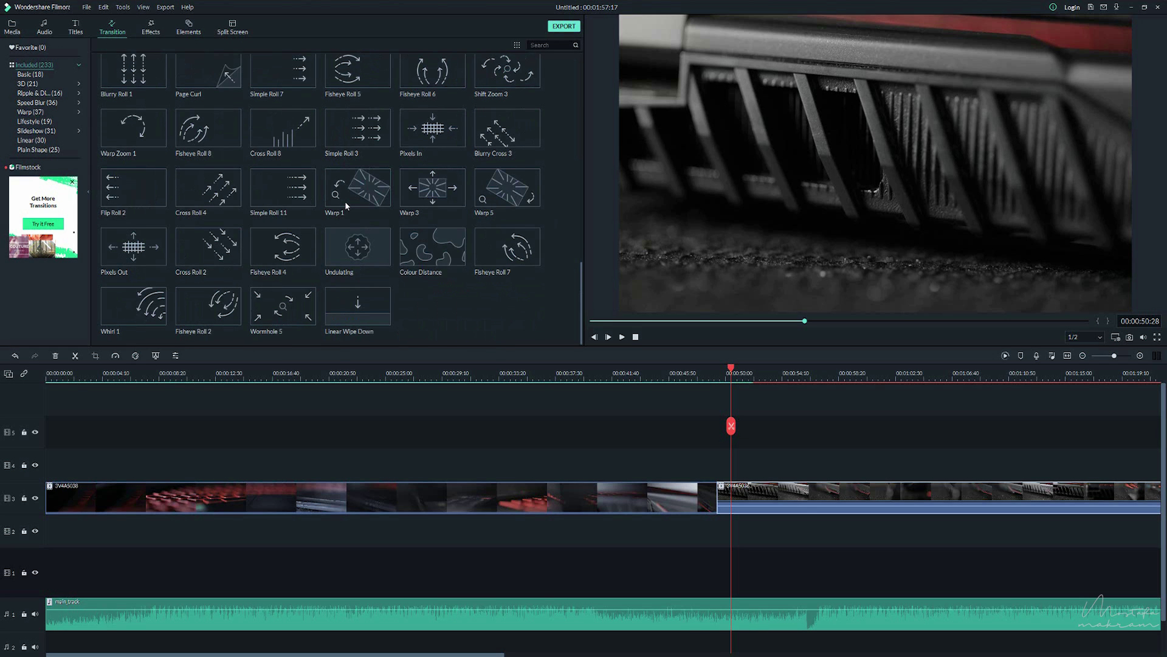
scroll(386, 233, "up", 15)
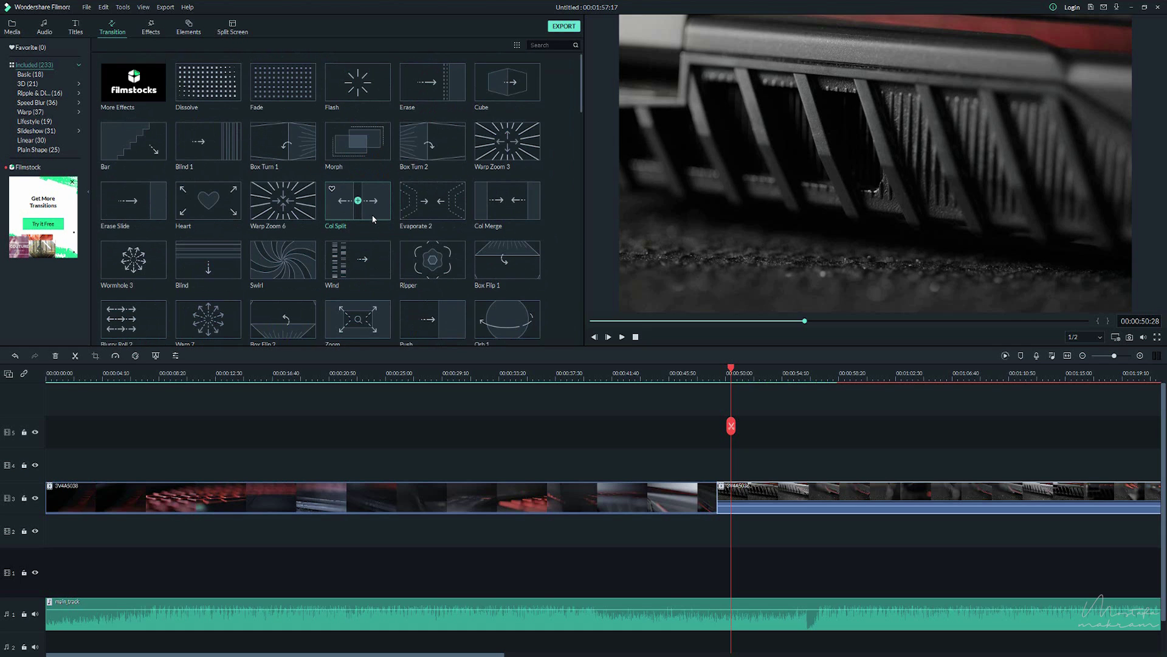
scroll(339, 244, "down", 2)
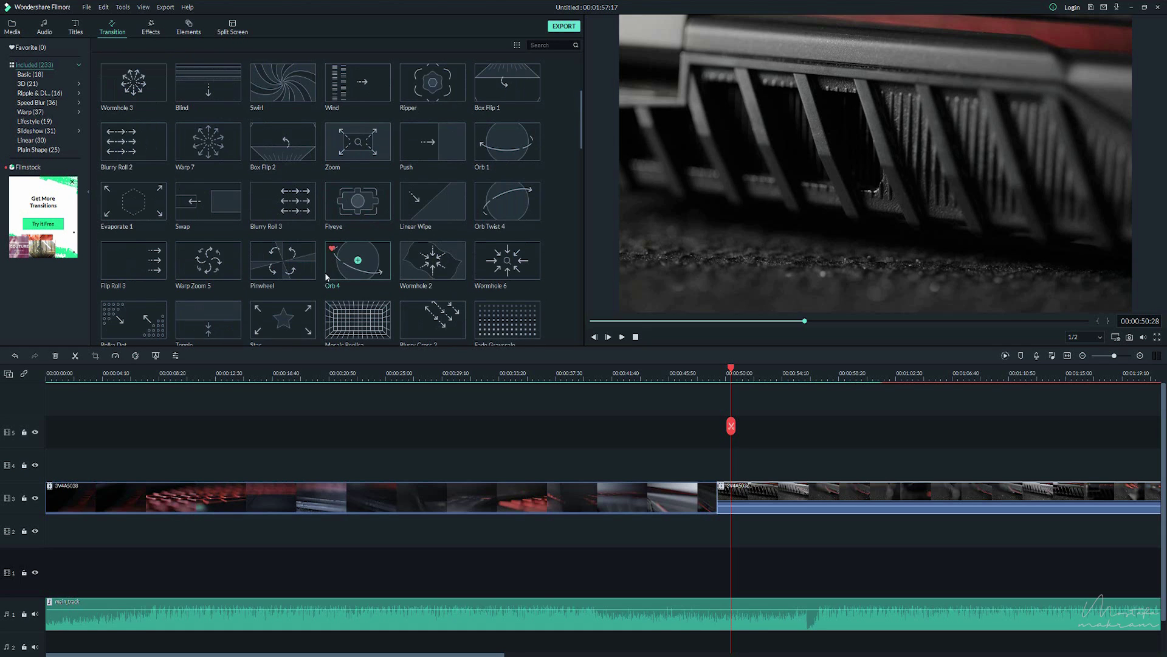
left_click(282, 201)
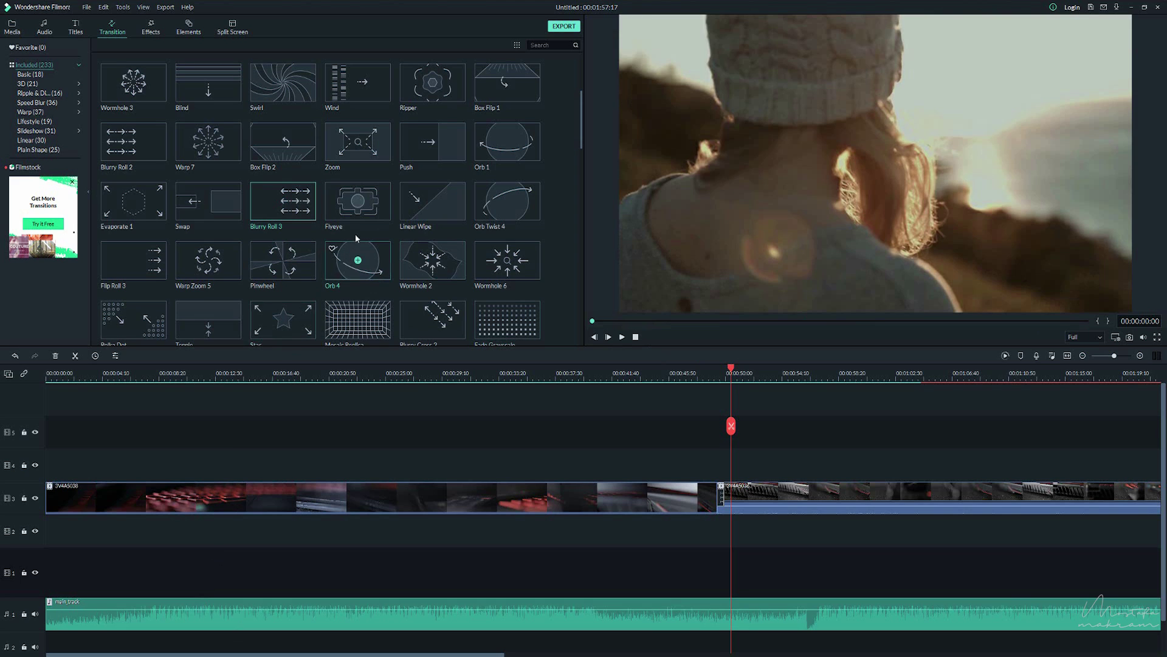
left_click(620, 337)
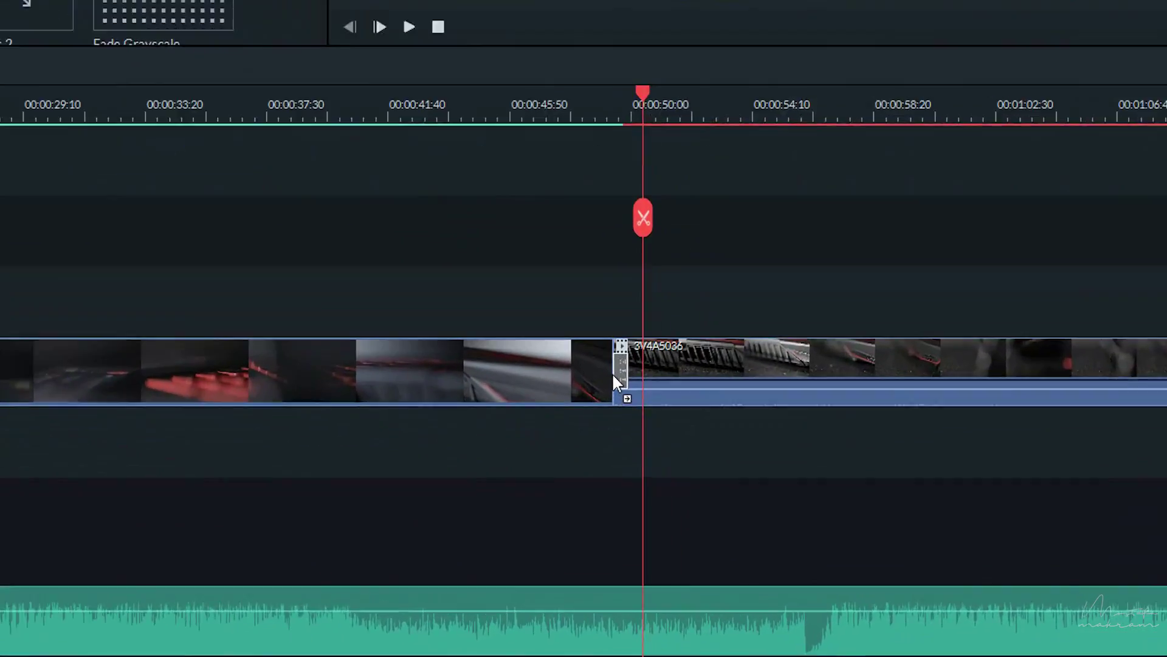
key("space")
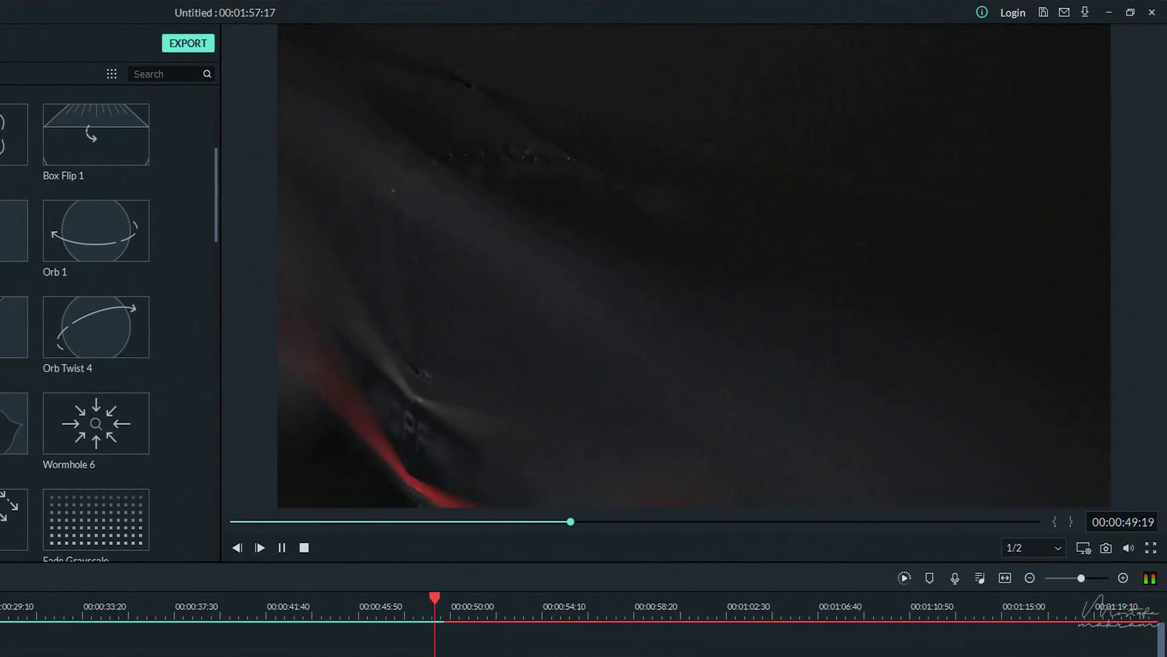
key("space")
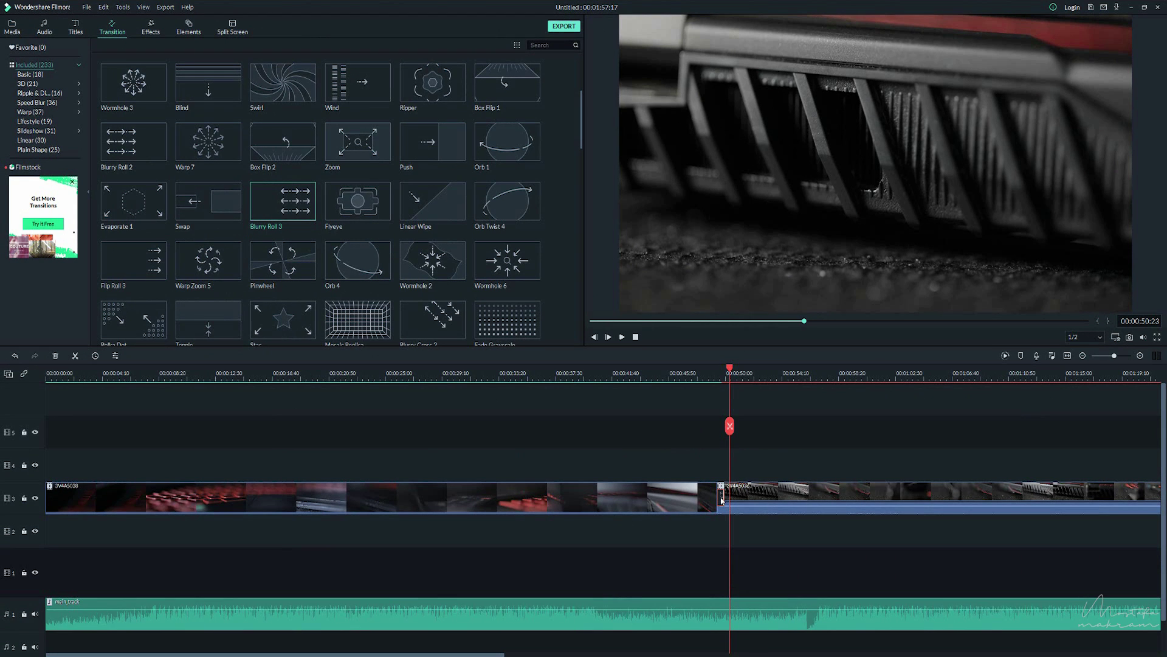
Remove the transition and delete the 3V4A5036 clip from video track 3.
scroll(319, 126, "down", 15)
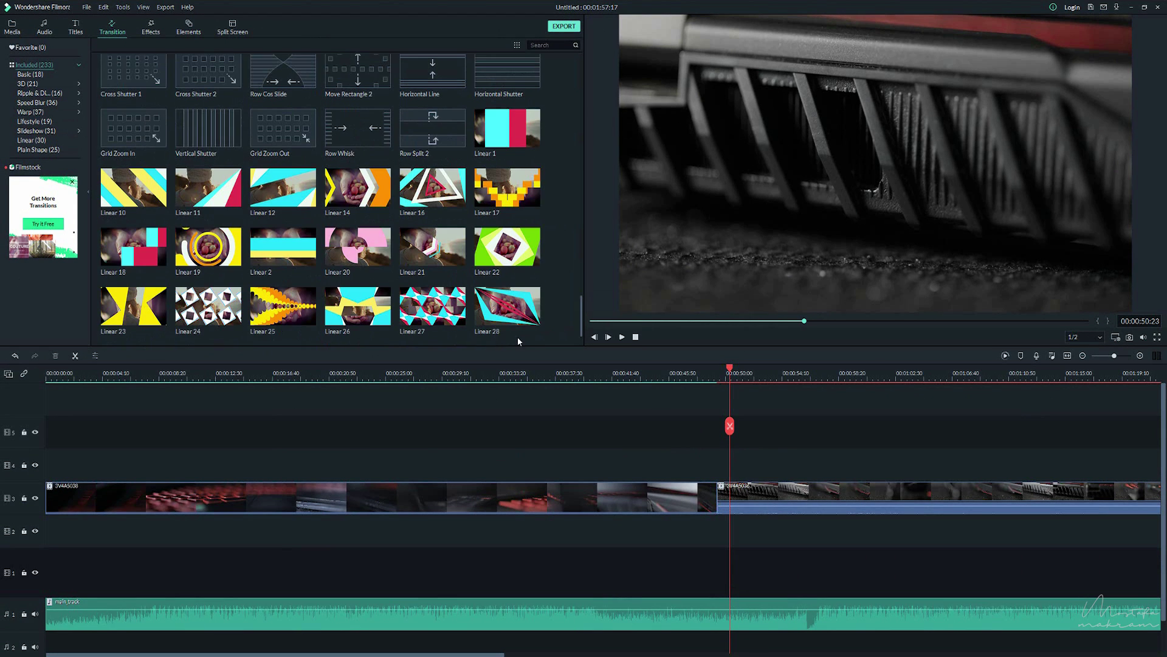
left_click(775, 500)
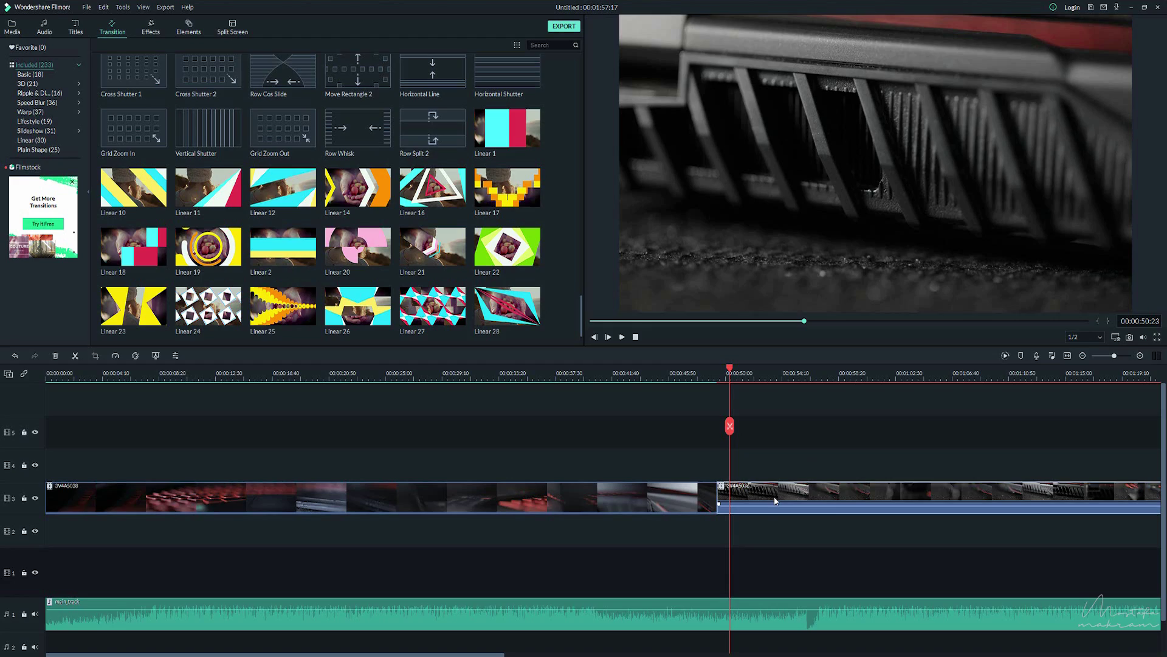
key("Delete")
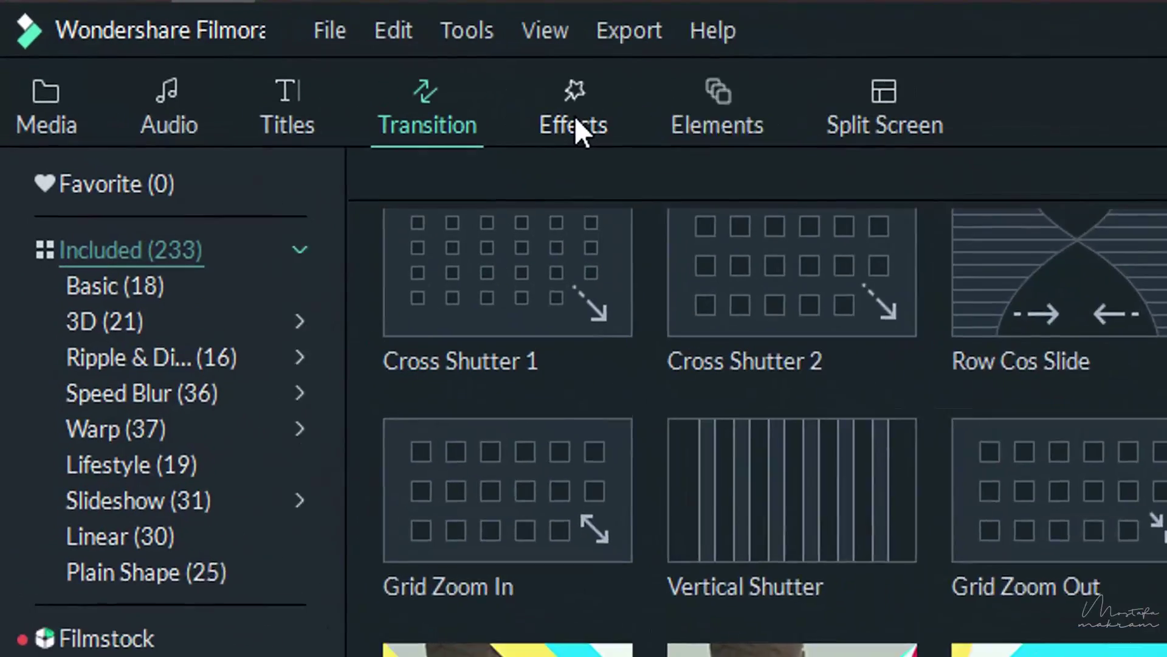
Look through the effects library and preview the Old video and Mosaic effects.
left_click(574, 119)
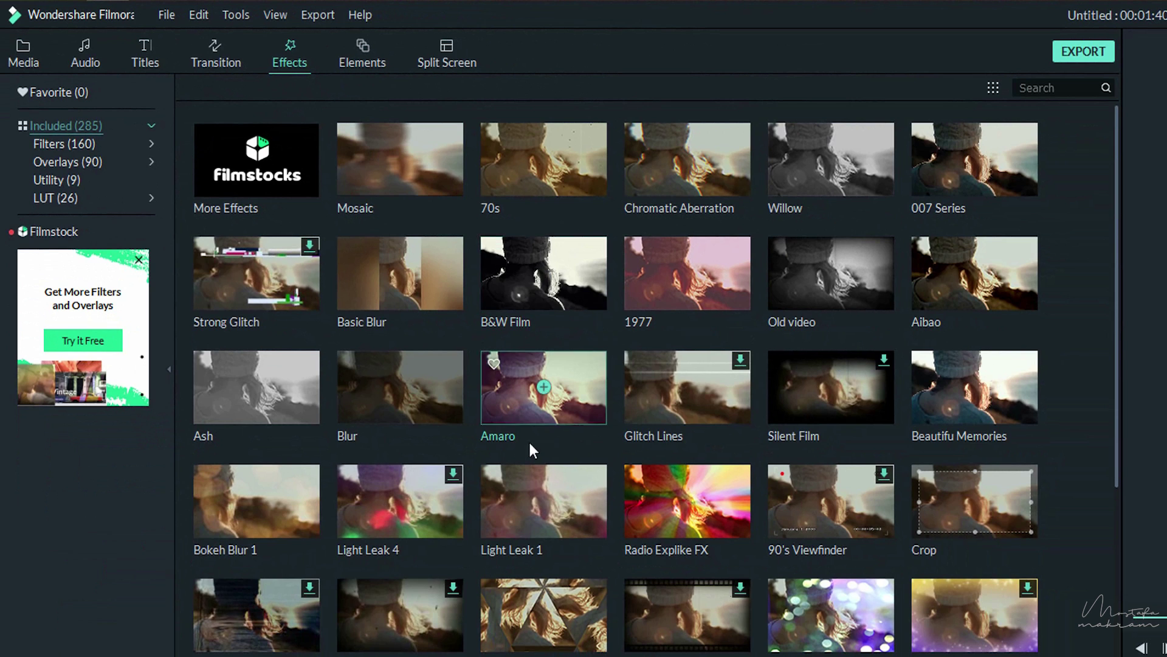
scroll(593, 499, "down", 10)
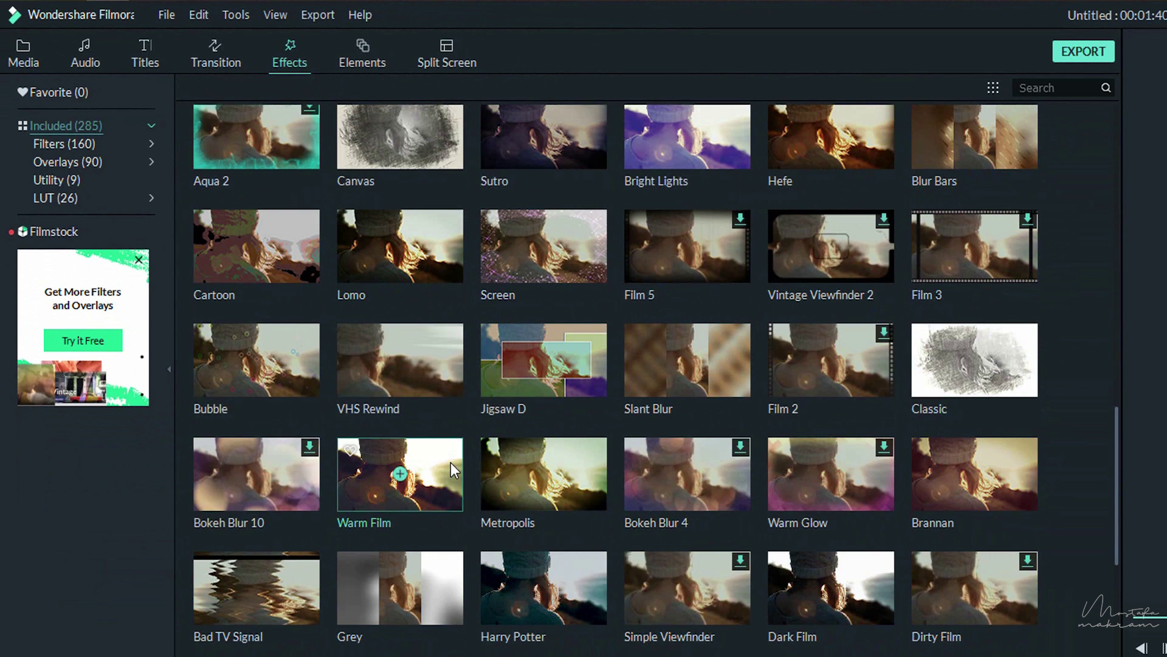
scroll(451, 462, "up", 10)
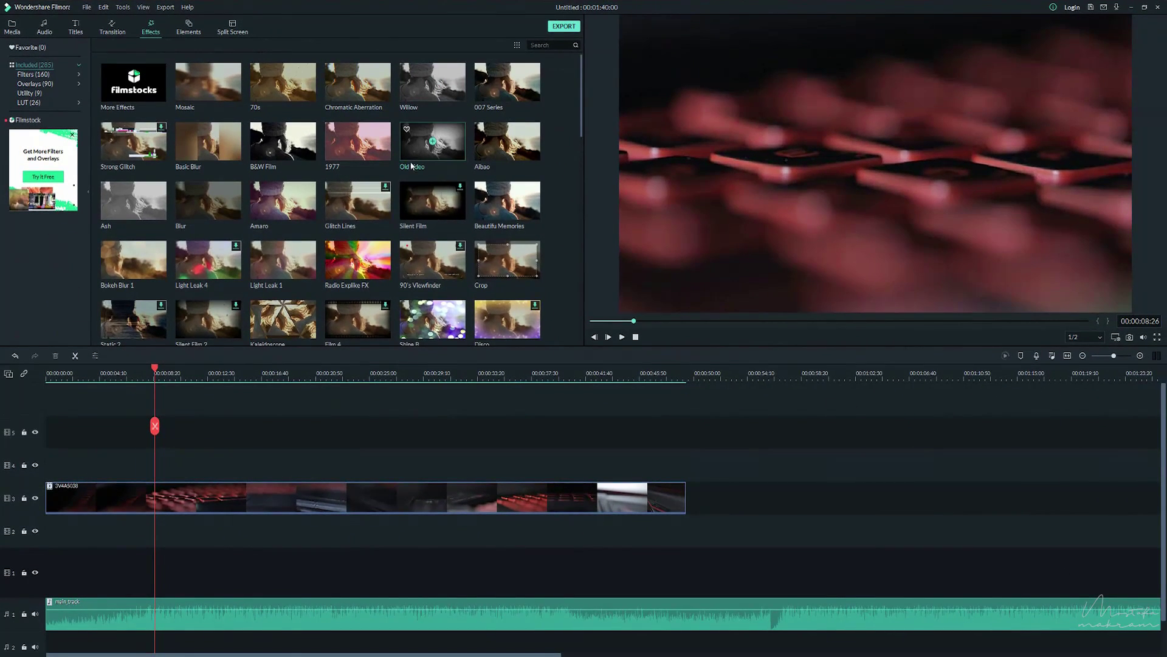
left_click(447, 145)
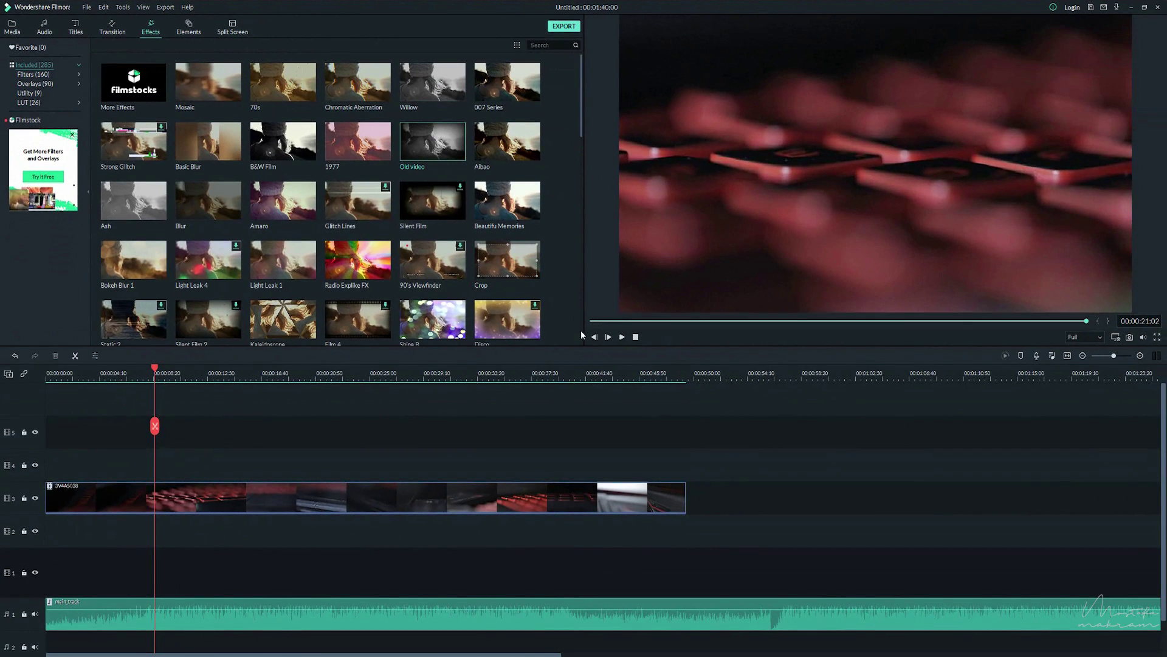
left_click(623, 338)
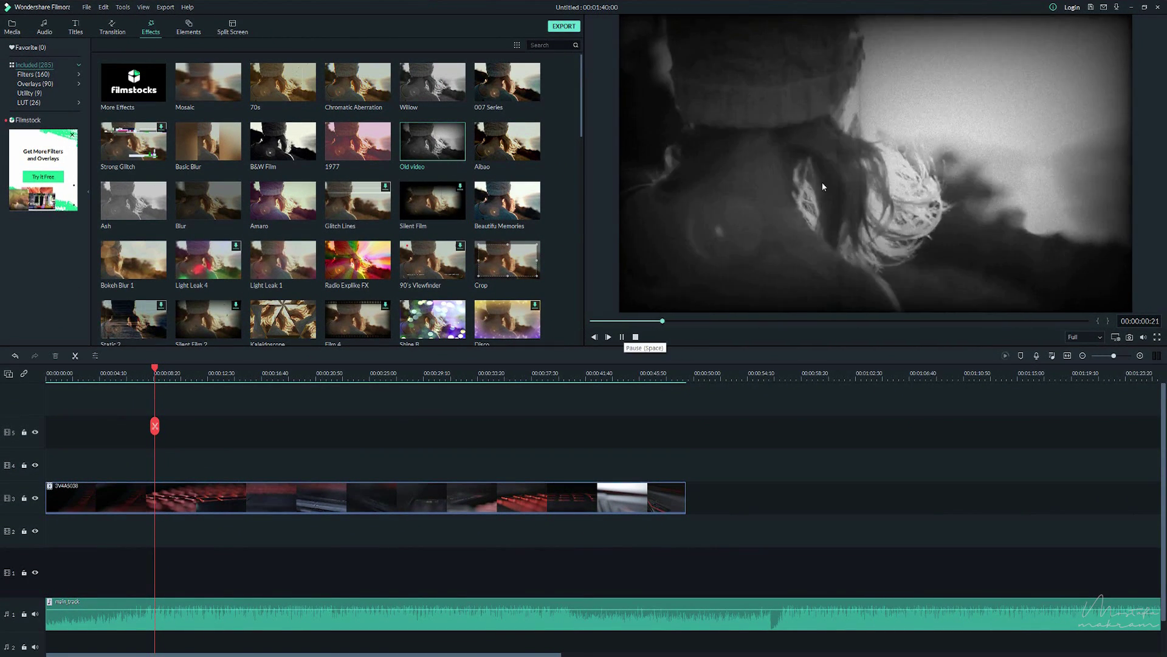
left_click(622, 337)
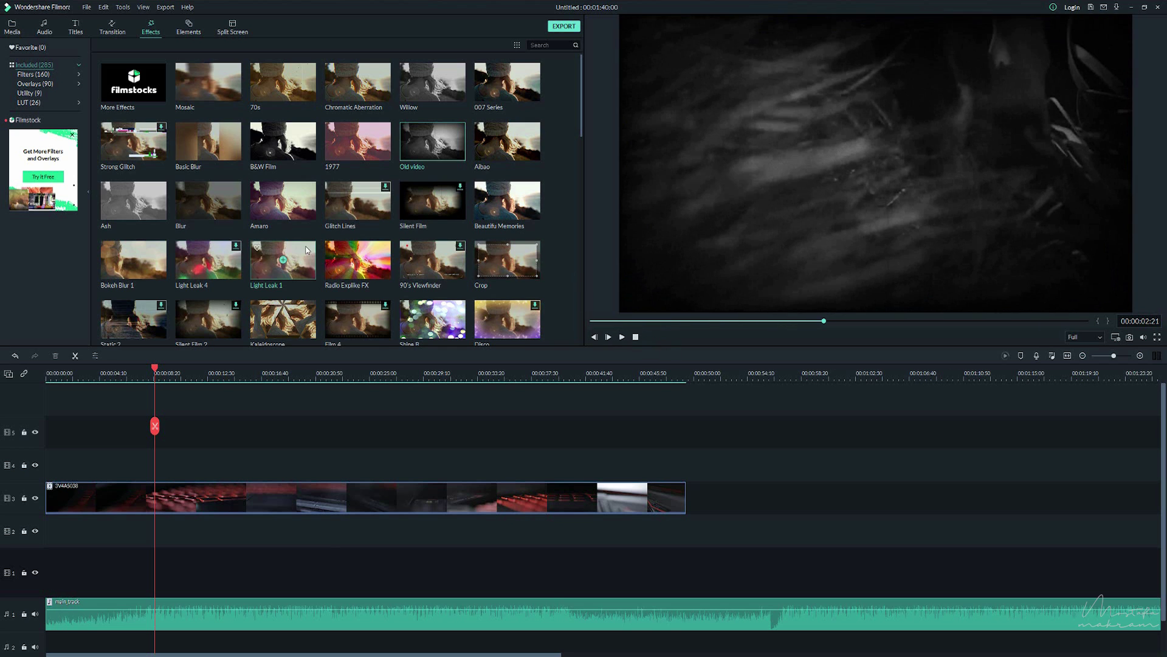
left_click(623, 337)
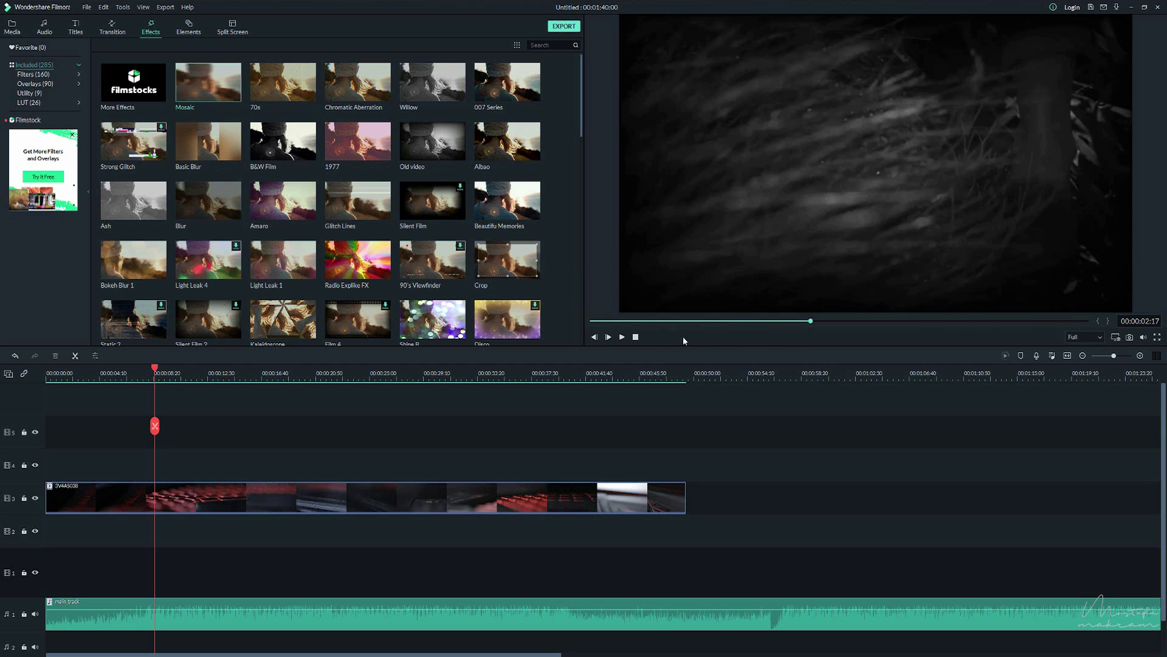
left_click(621, 337)
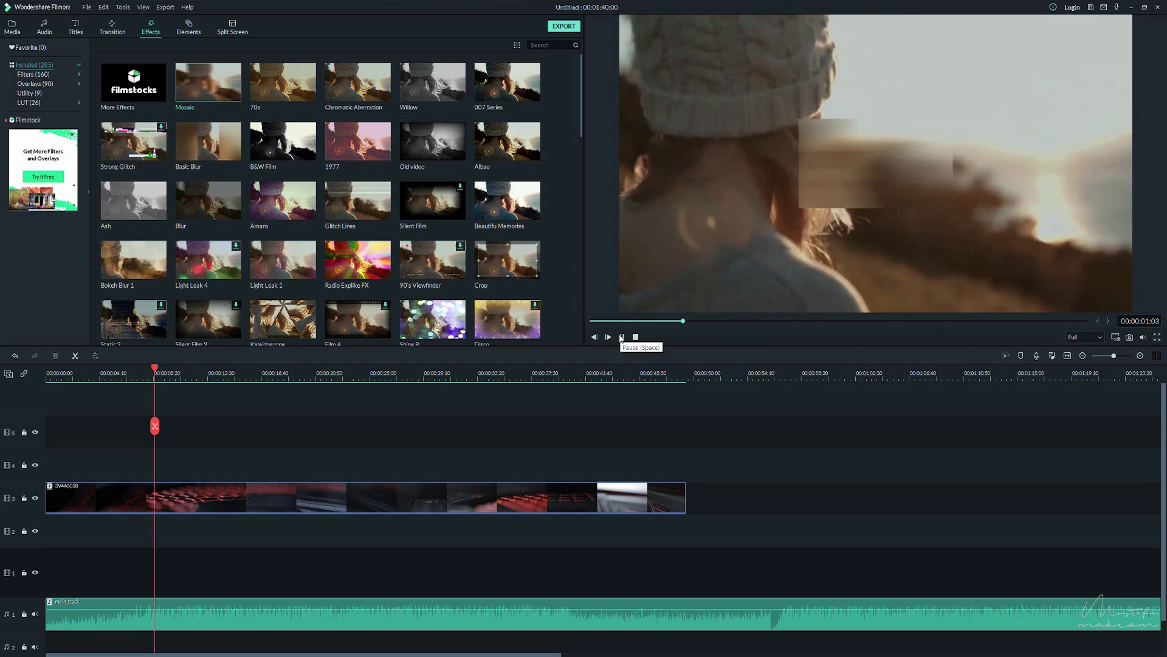
Preview the 007 Series effect, and place it on video track 4 at the playhead above the laptop footage.
scroll(325, 233, "down", 10)
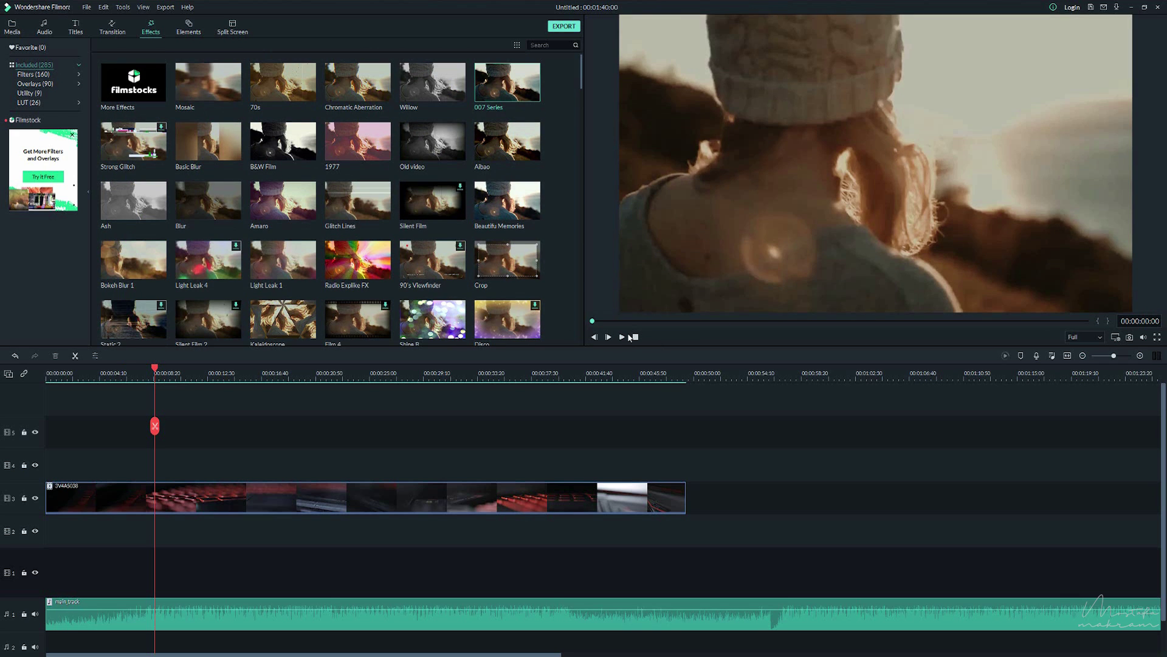
left_click(621, 337)
left_click(622, 337)
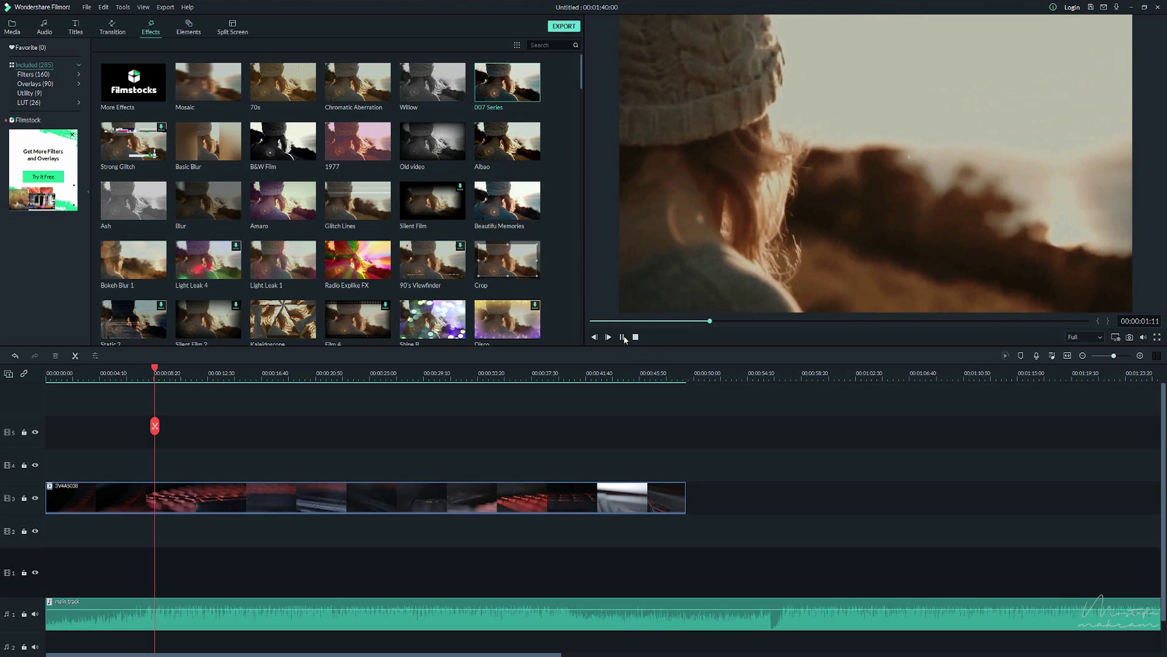
left_click_drag(522, 85, 161, 458)
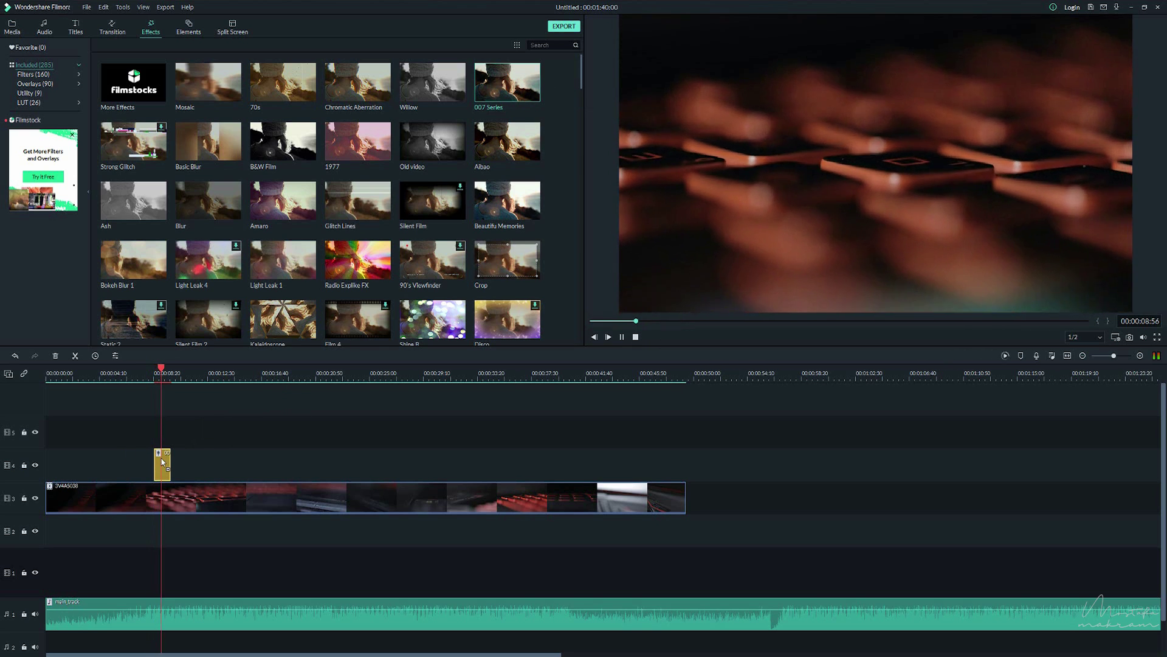
left_click(733, 163)
Place the Kaleidoscope effect on video track 4 at about 00:00:13:28 and preview it over the footage.
left_click(220, 373)
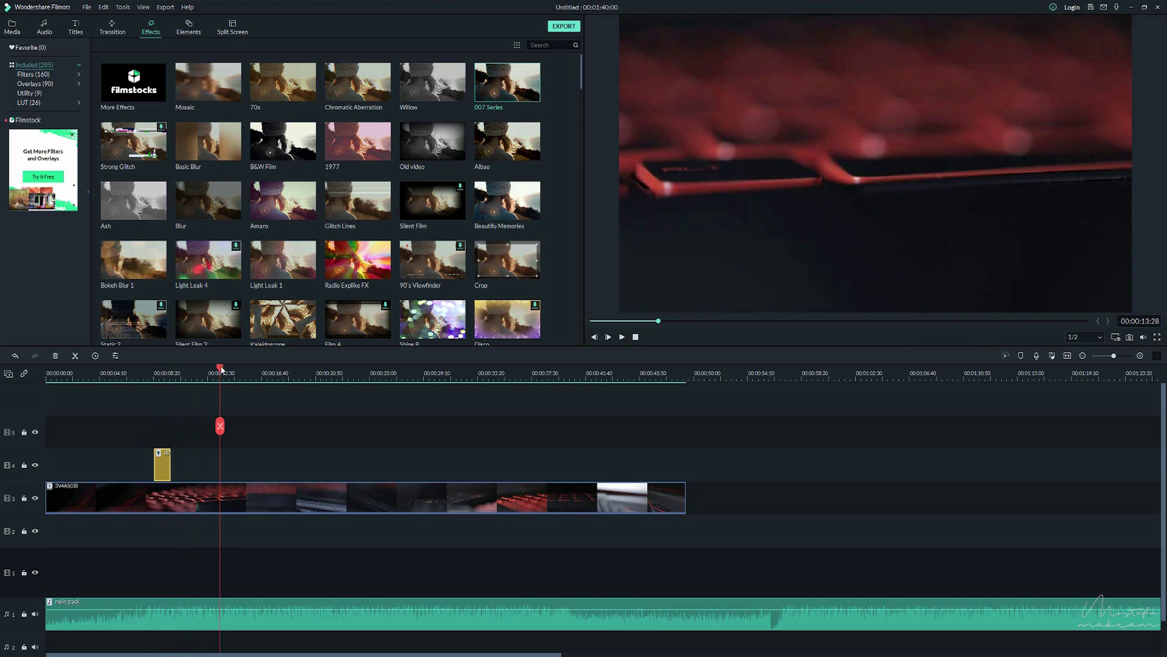
left_click_drag(296, 317, 217, 465)
left_click(622, 338)
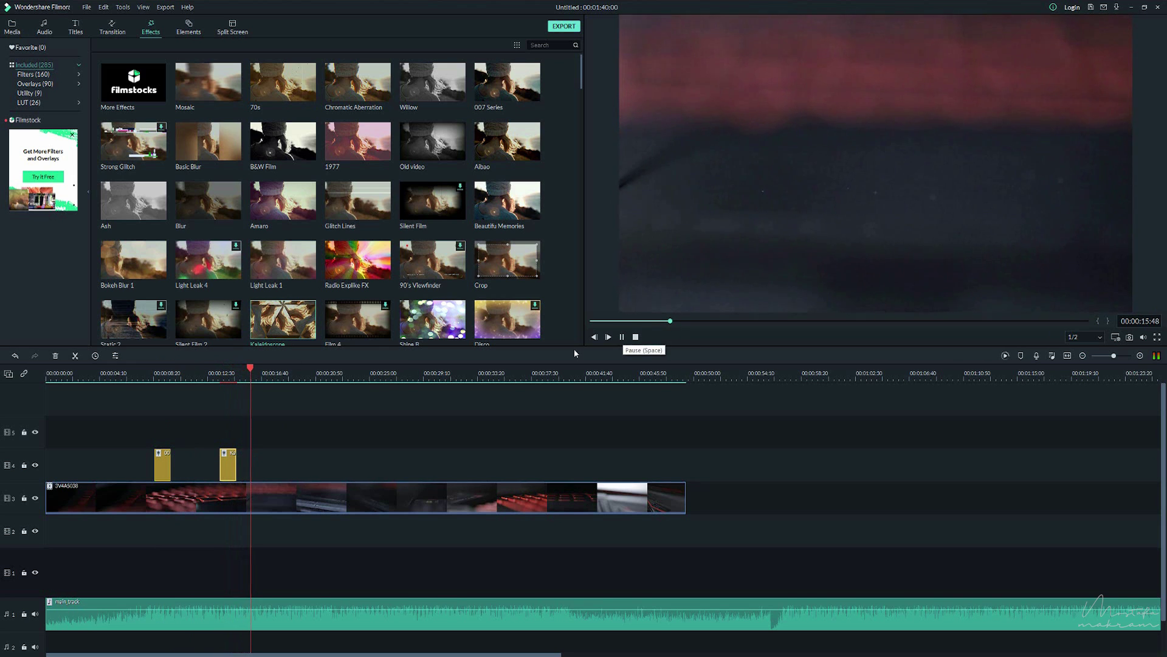
left_click(226, 369)
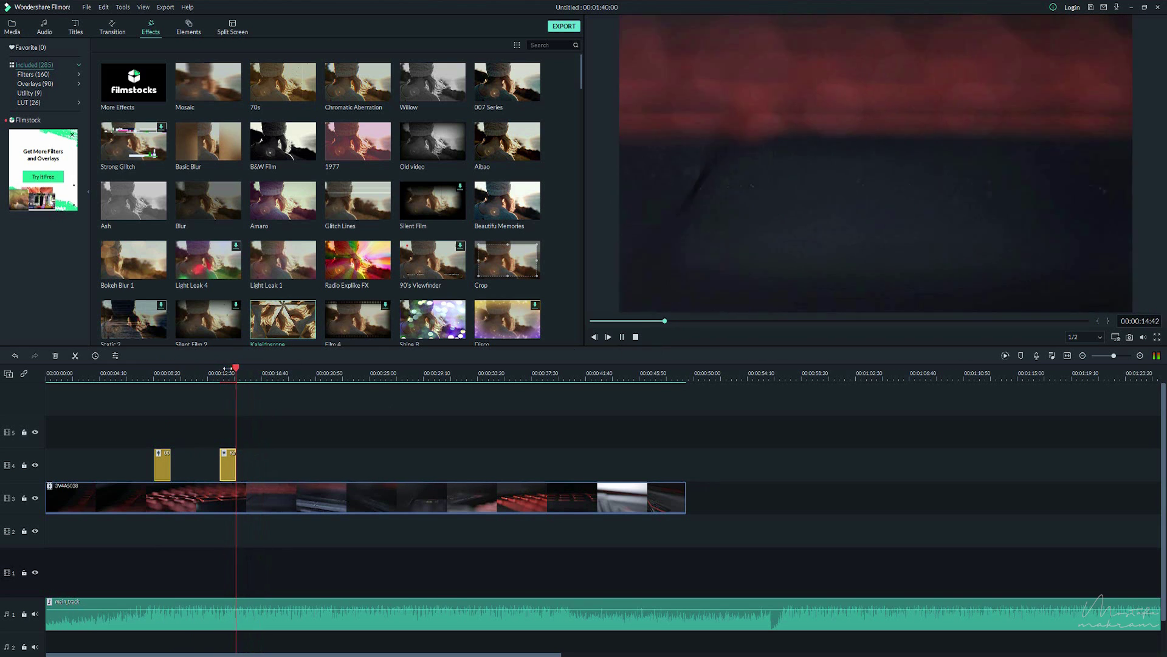
left_click(622, 337)
Look through more of the effects library, and select both effect clips on video track 4.
scroll(395, 262, "down", 3)
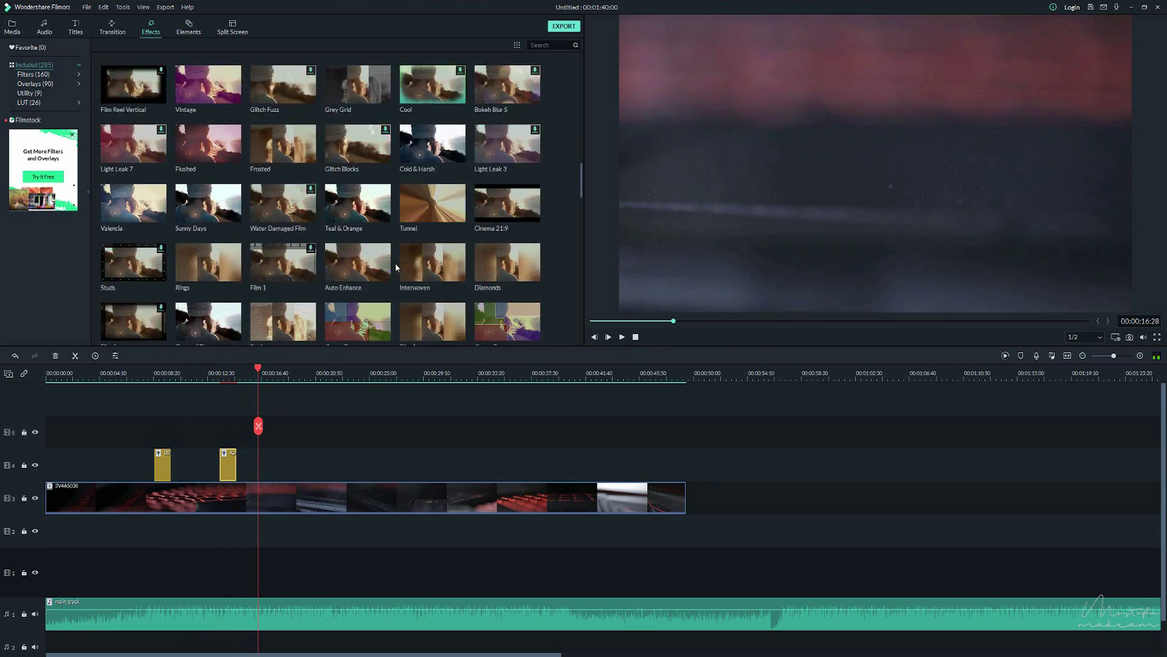
scroll(425, 231, "down", 3)
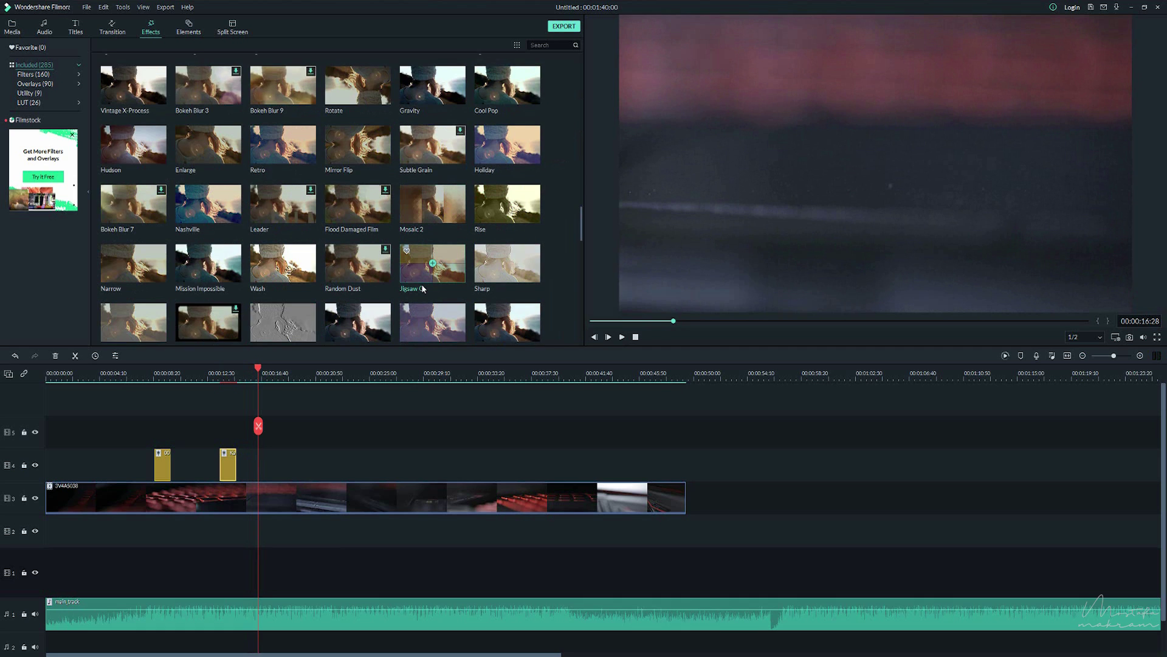
scroll(413, 286, "down", 5)
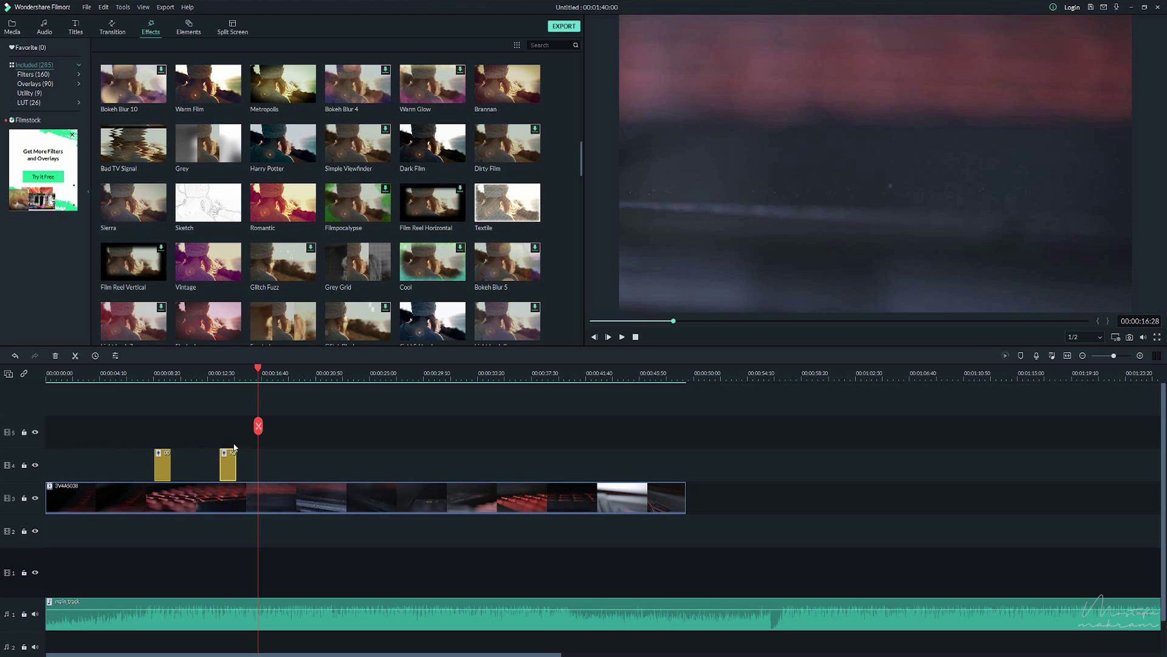
left_click_drag(239, 429, 147, 469)
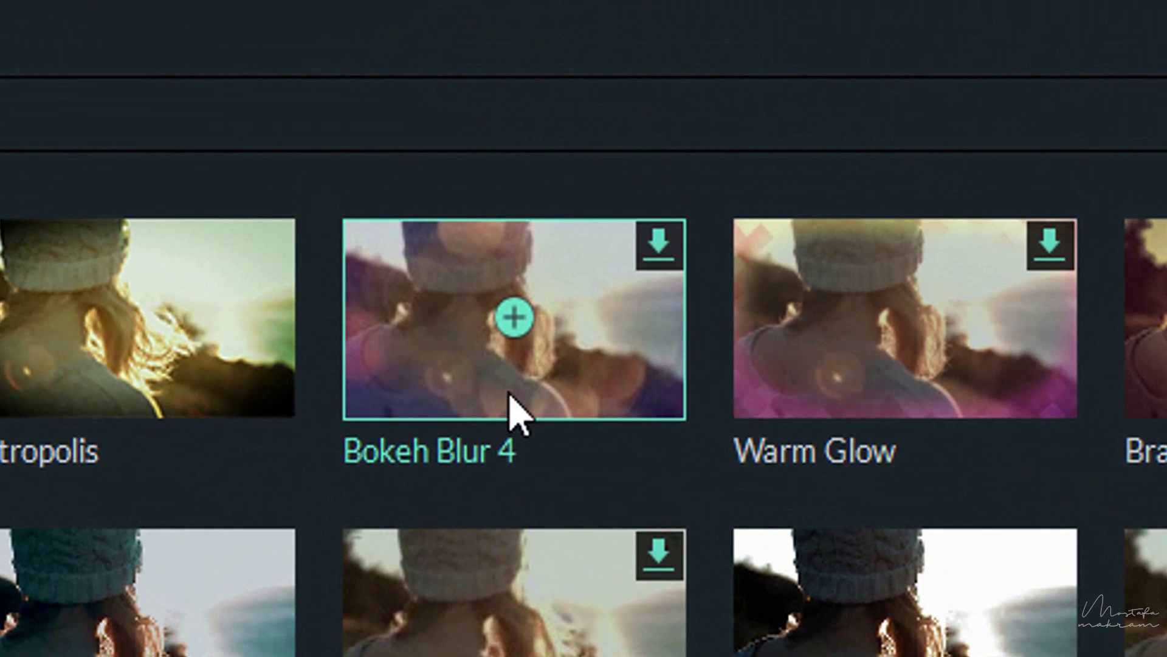
Place the Bokeh Blur 4 effect on video track 4 at about 00:00:09:41 and preview it over the footage.
left_click(512, 313)
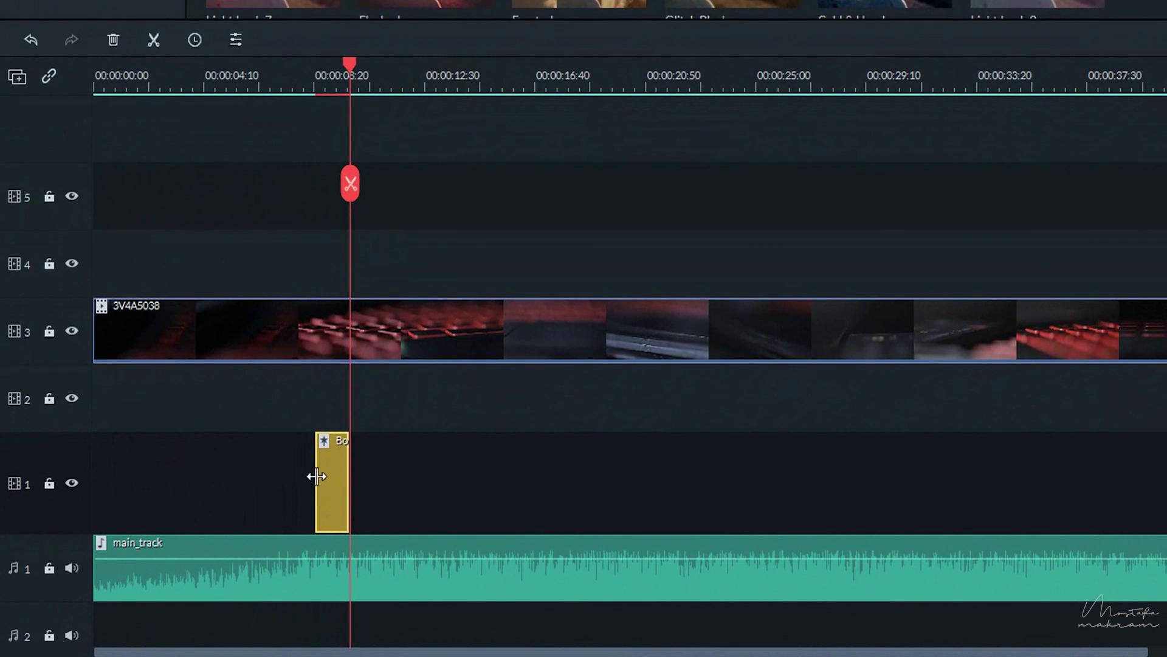
left_click_drag(330, 478, 372, 272)
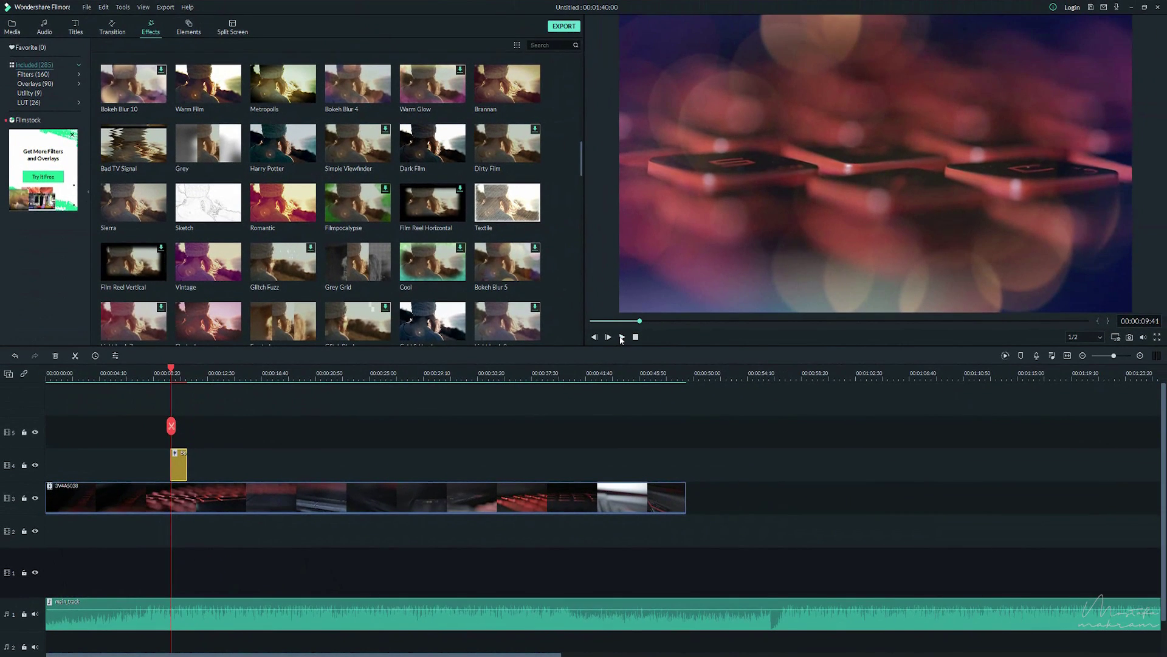
left_click(621, 337)
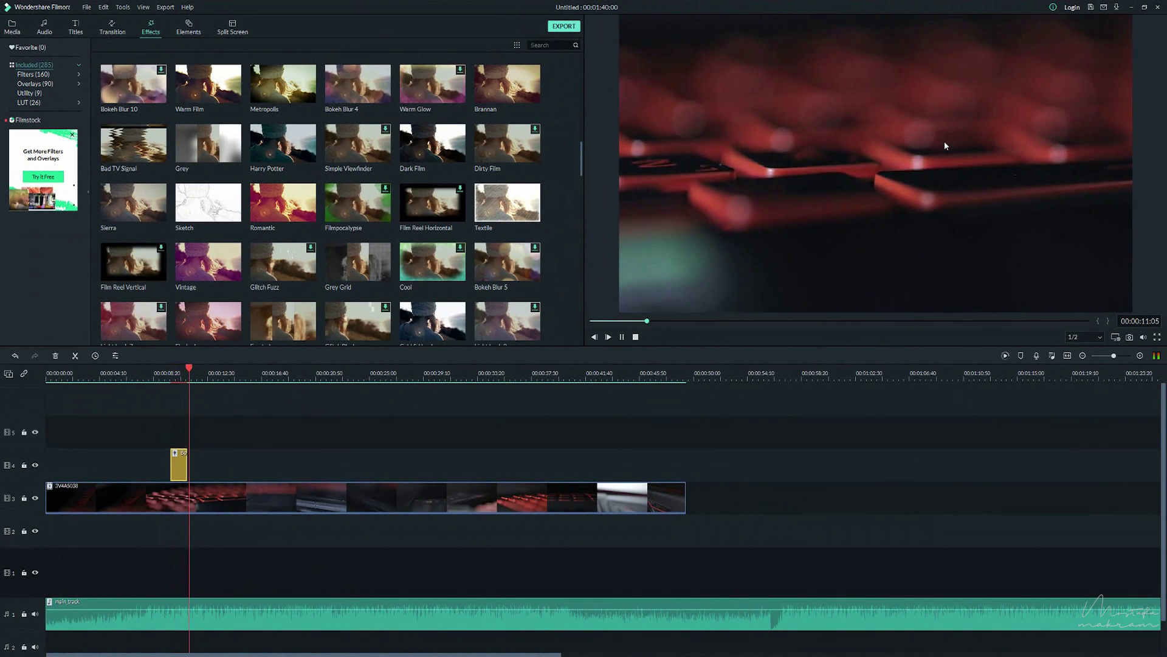
key("space")
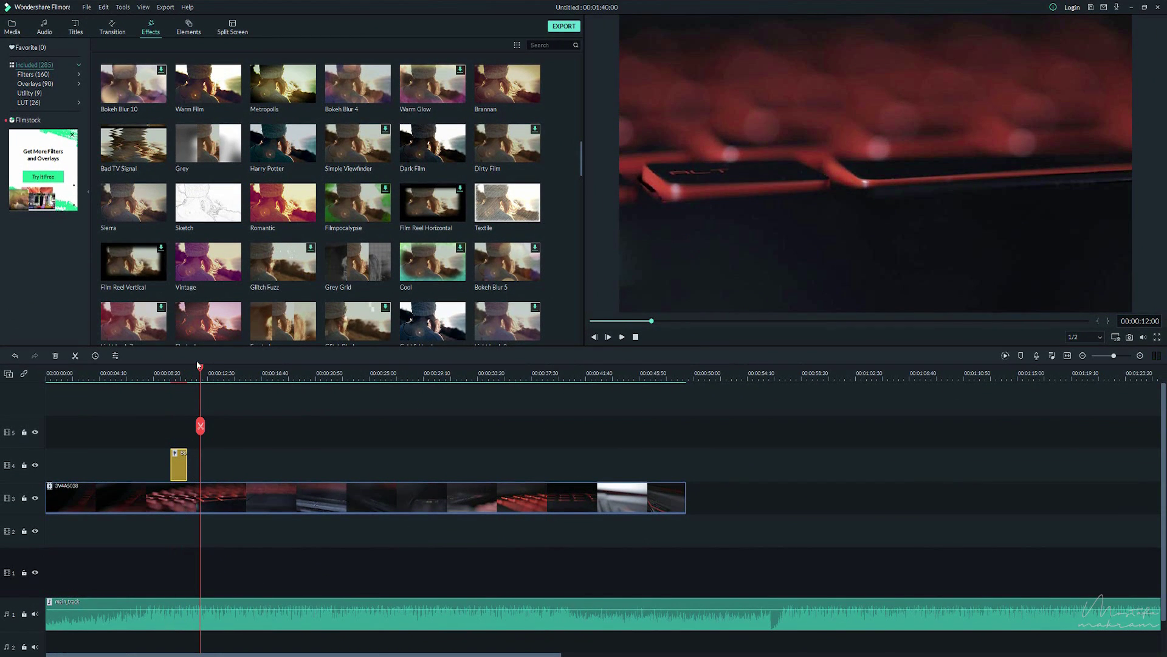
left_click(176, 372)
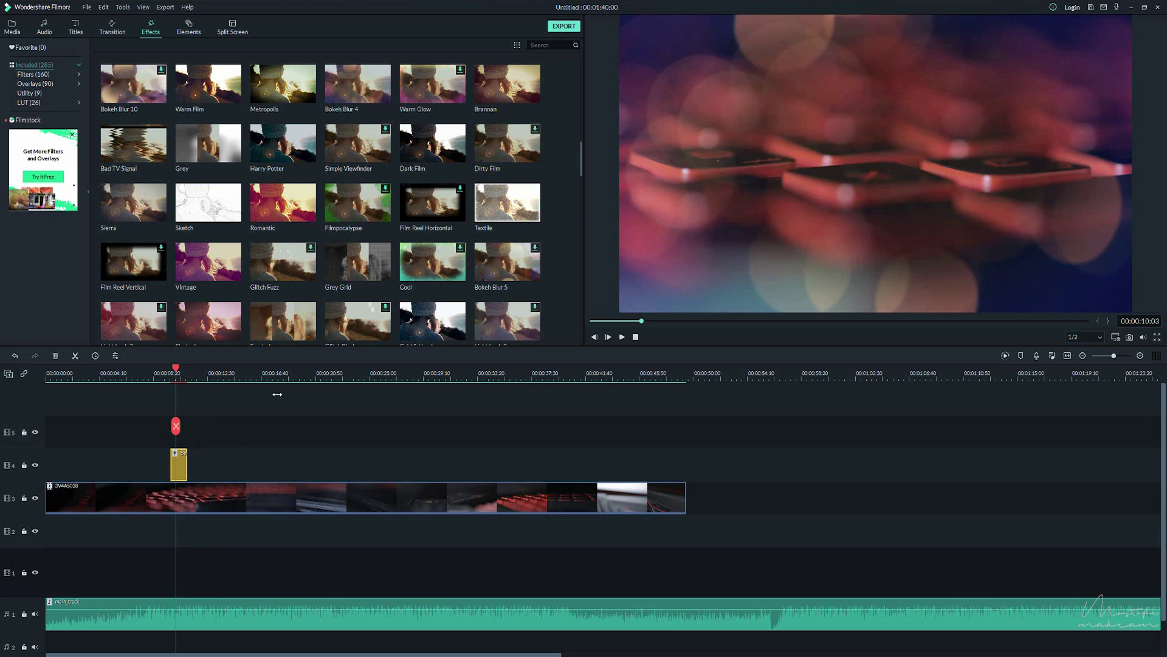
left_click(621, 338)
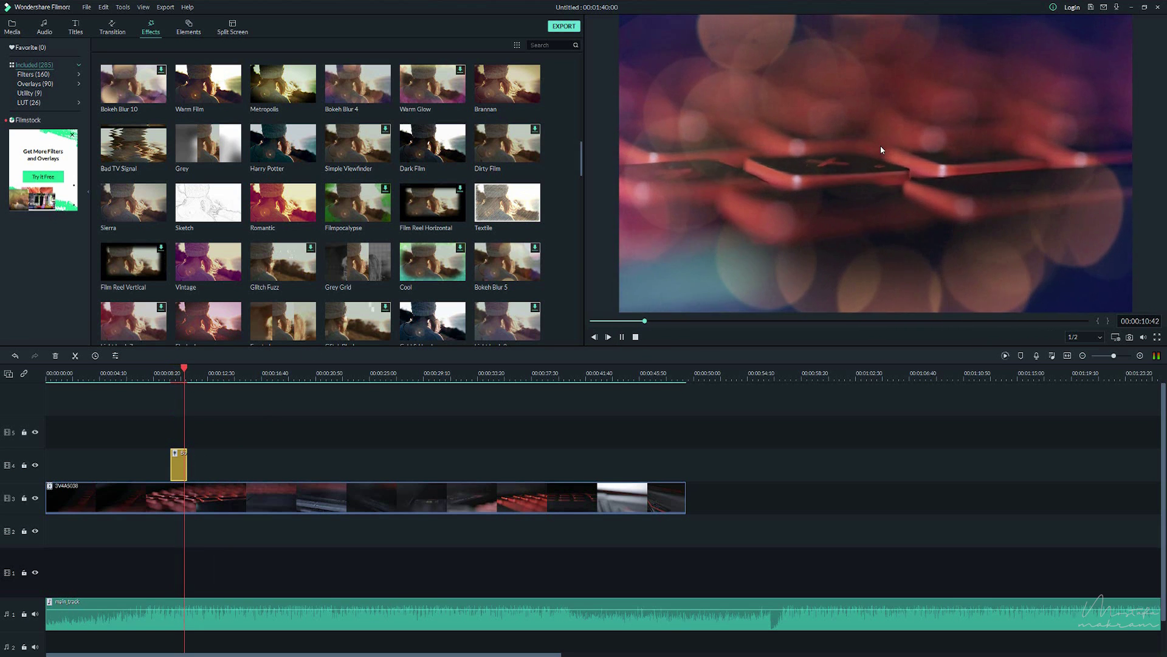
left_click(622, 338)
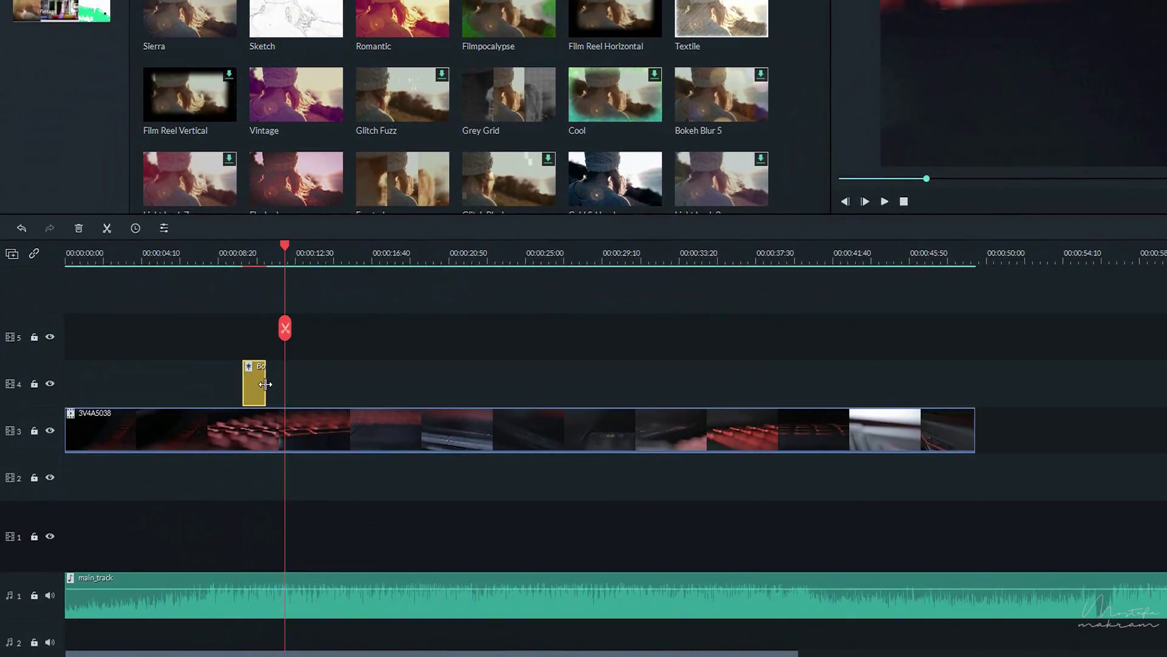
Try stretching the Bokeh Blur 4 clip over most of the laptop footage, and delete it after checking the result.
left_click_drag(186, 465, 515, 459)
left_click_drag(899, 311, 1153, 319)
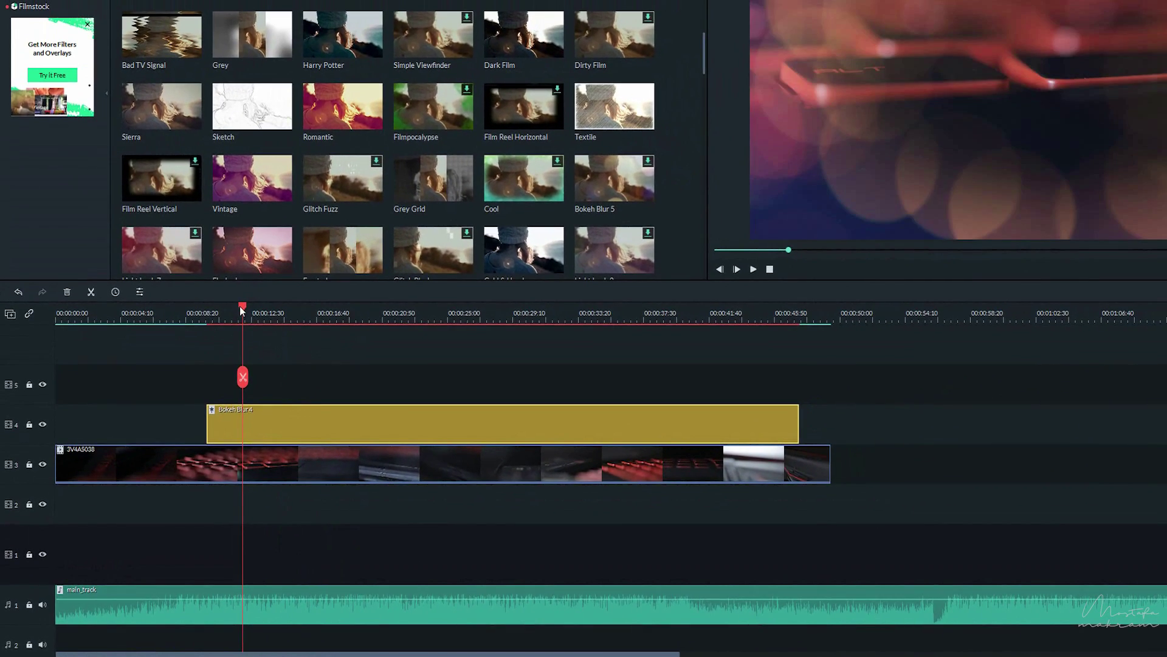
left_click_drag(239, 305, 460, 319)
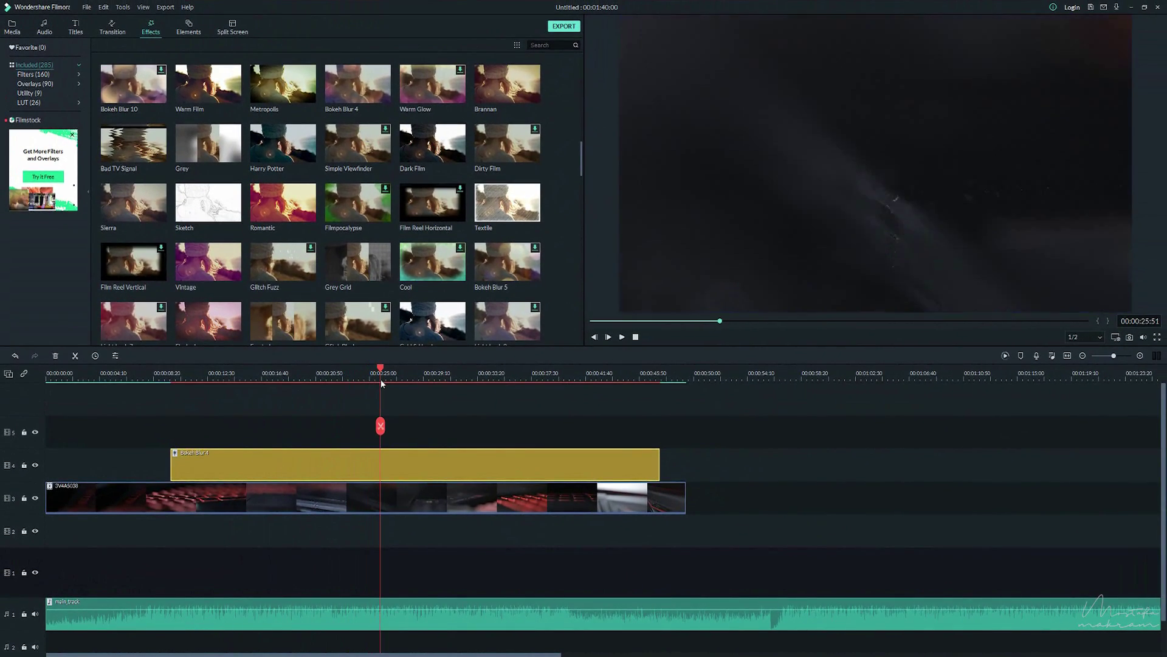
left_click_drag(381, 382, 409, 380)
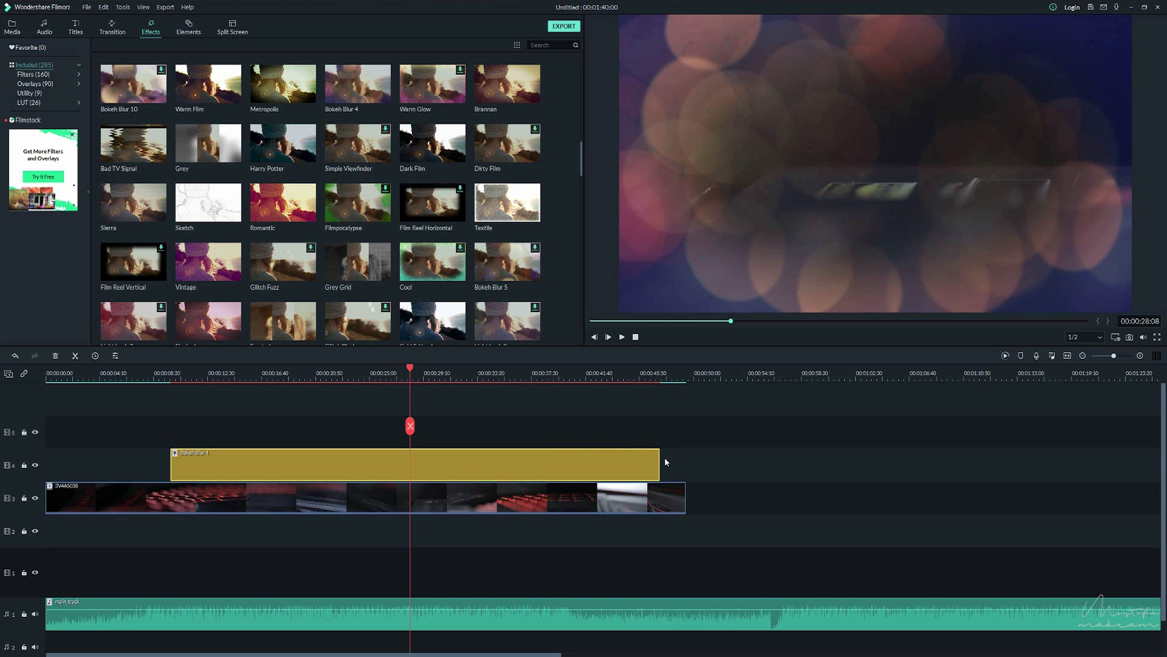
left_click(609, 468)
key("Delete")
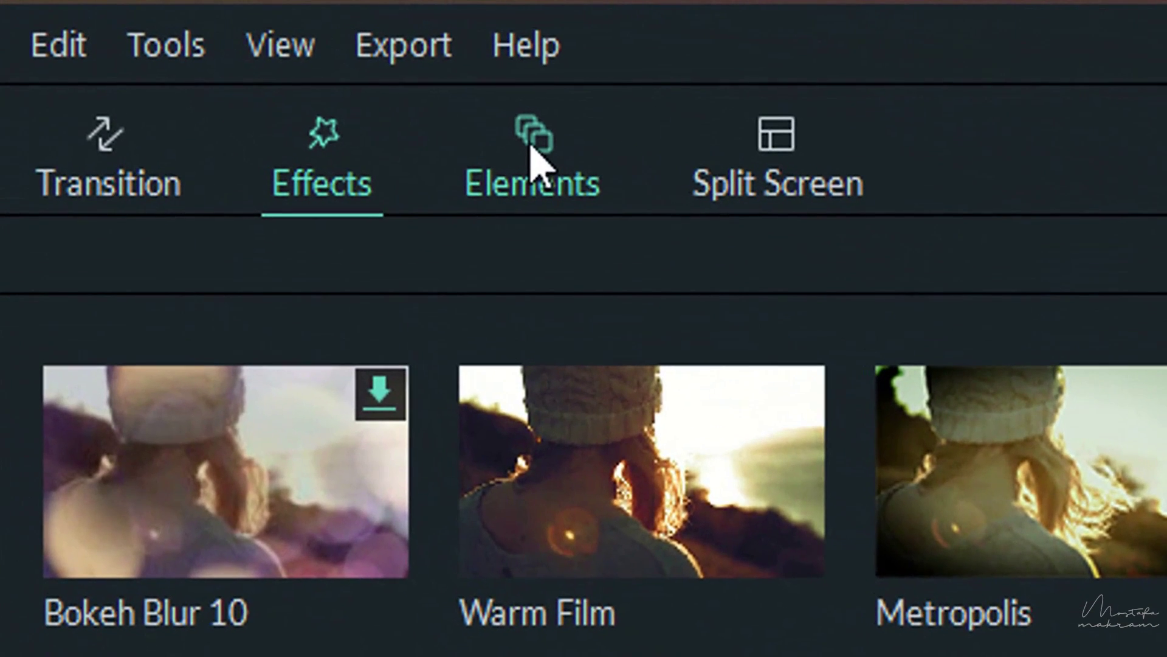
Add Element Handdrawn 1 to video track 4 at about 00:00:10:56 and preview it over the footage.
left_click(189, 25)
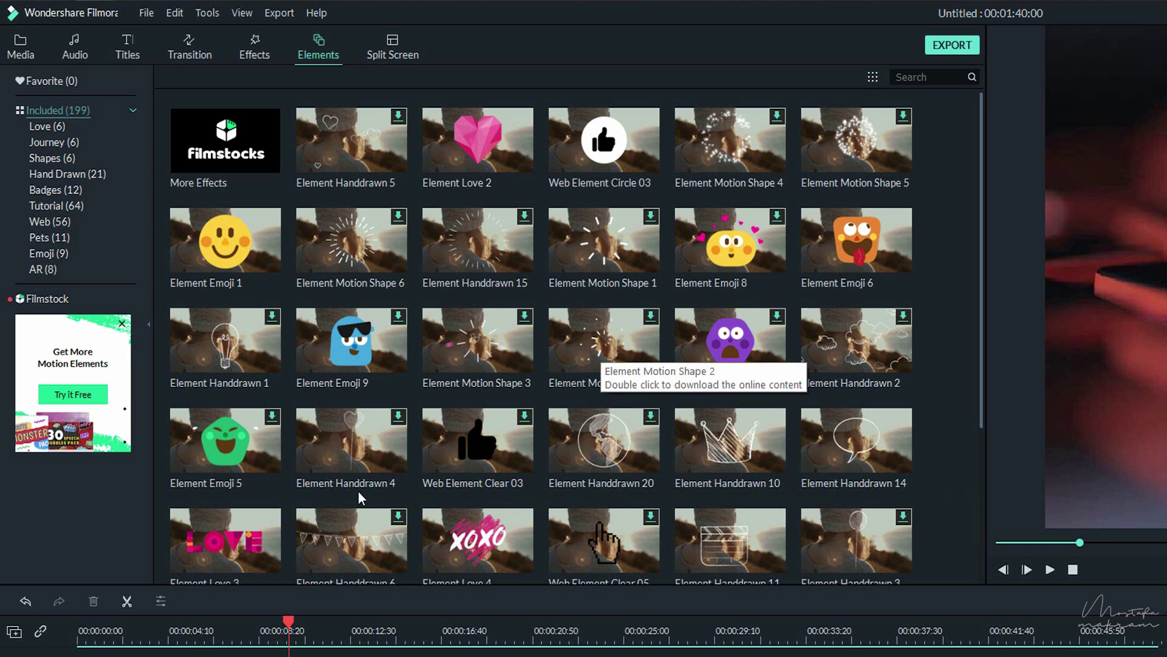
left_click(225, 340)
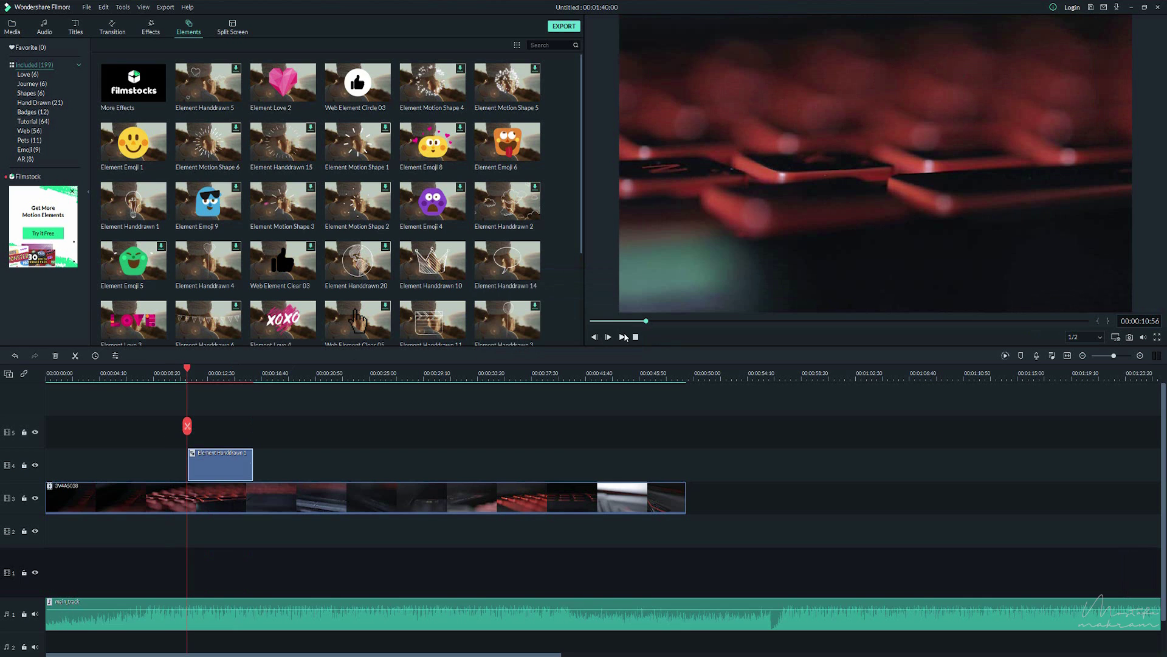
left_click(623, 337)
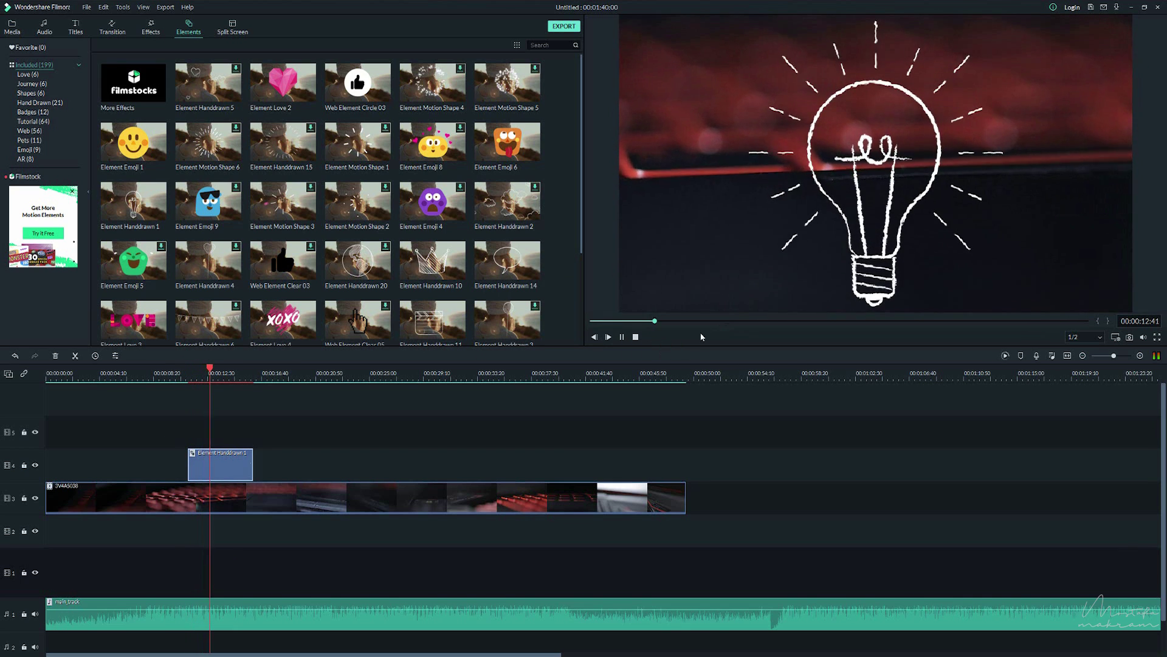
left_click(622, 337)
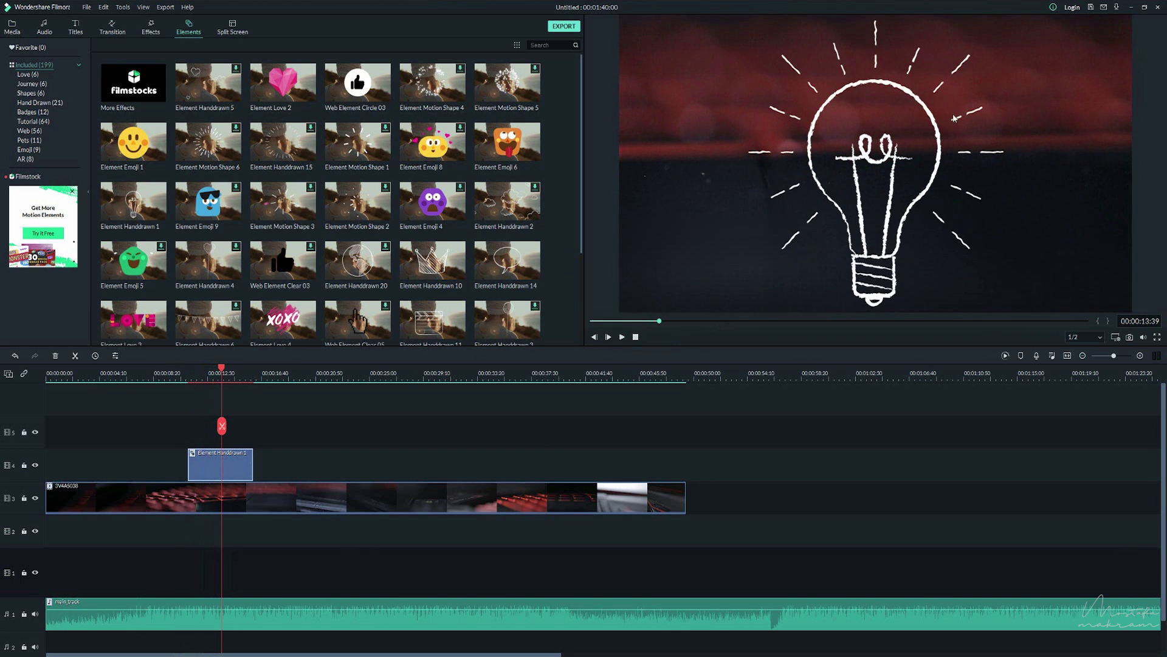
Shrink the light bulb element, tilt it and position it in the lower-left part of the video frame.
left_click(912, 112)
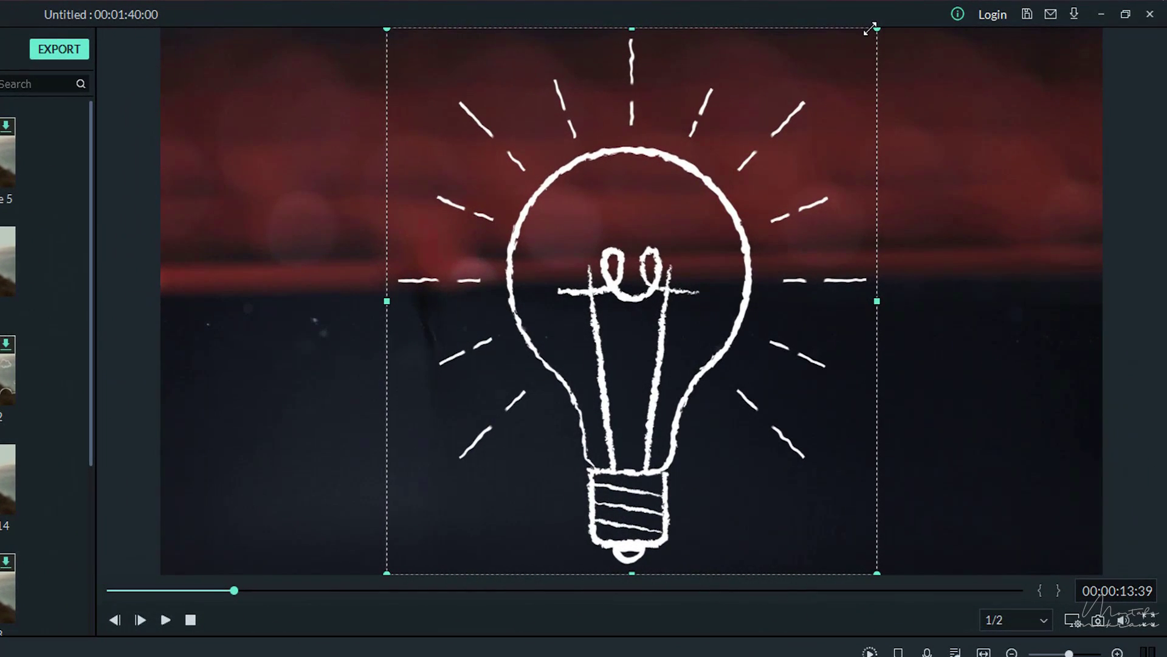
left_click_drag(827, 98, 348, 364)
left_click_drag(339, 309, 235, 308)
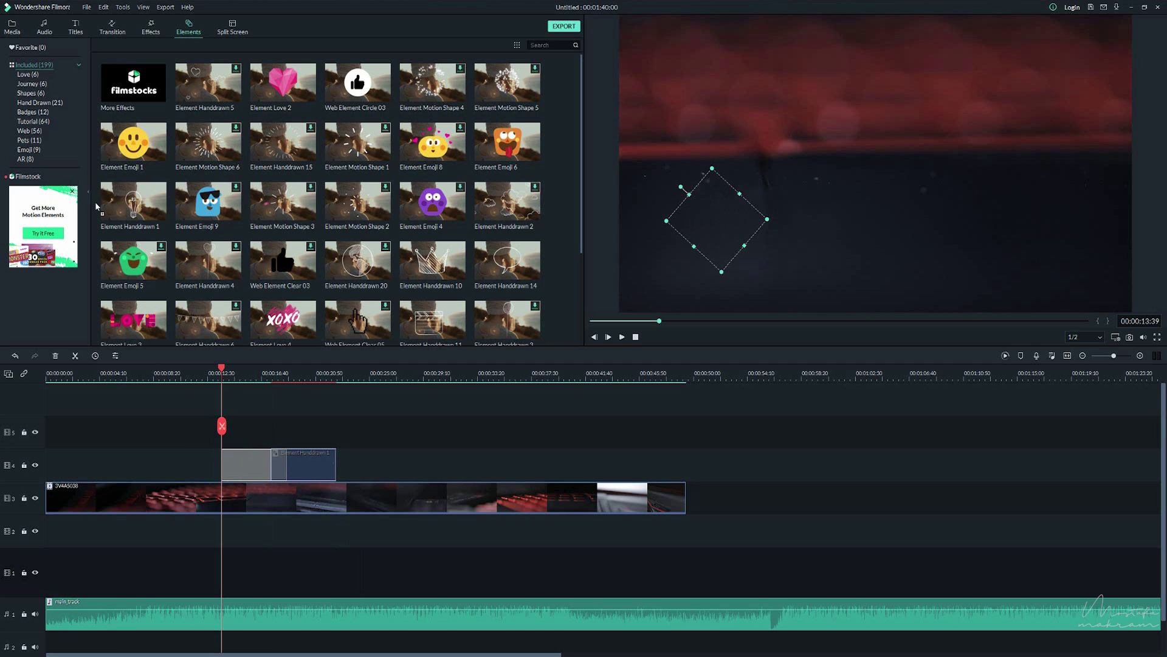
Place a second Element Handdrawn 1 on video track 5, and fit it smaller and tilted in the frame's upper right.
left_click_drag(98, 207, 260, 427)
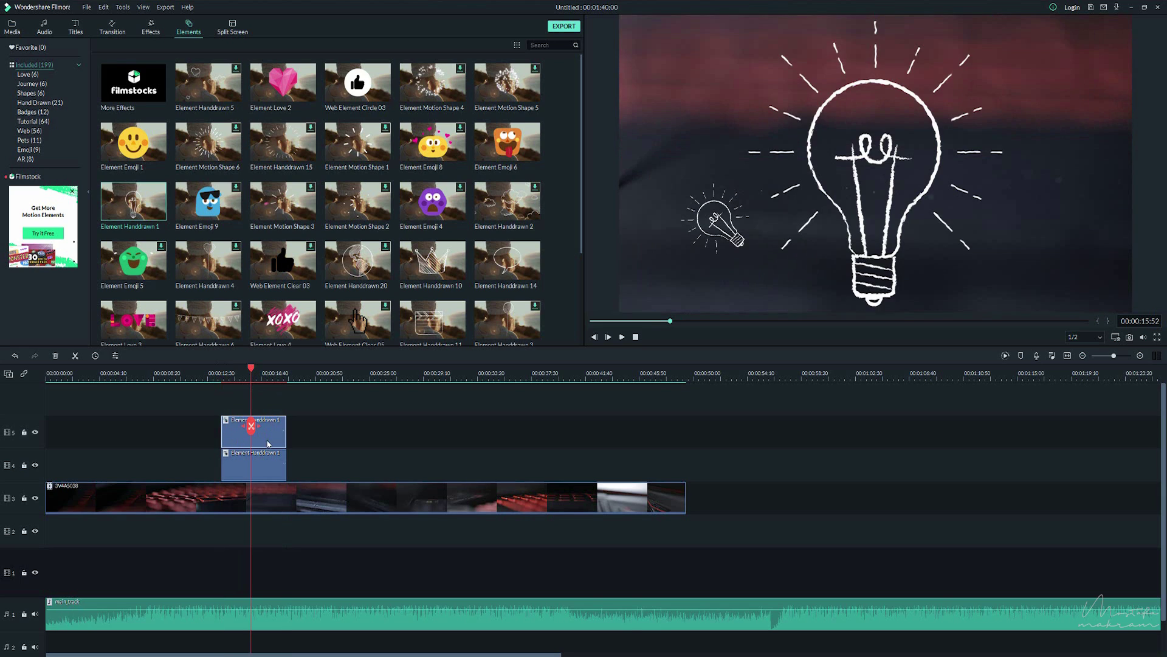
left_click(898, 87)
left_click_drag(1002, 15, 894, 143)
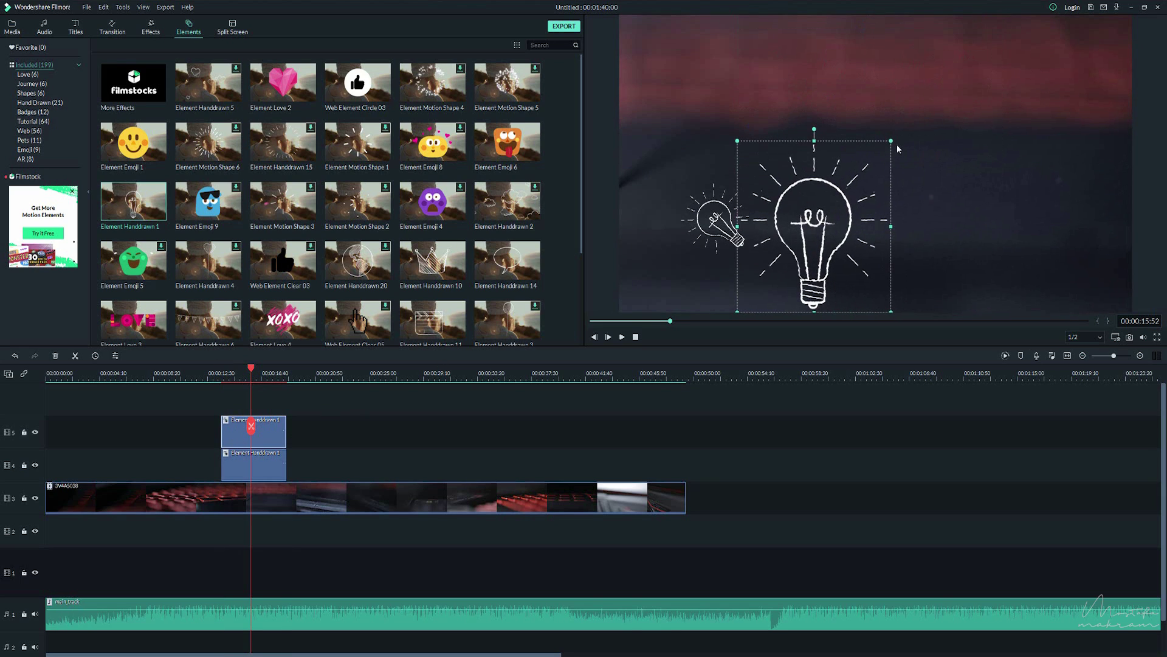
left_click_drag(814, 128, 1010, 108)
Preview the two light bulb elements together, and delete both from the timeline.
left_click(214, 375)
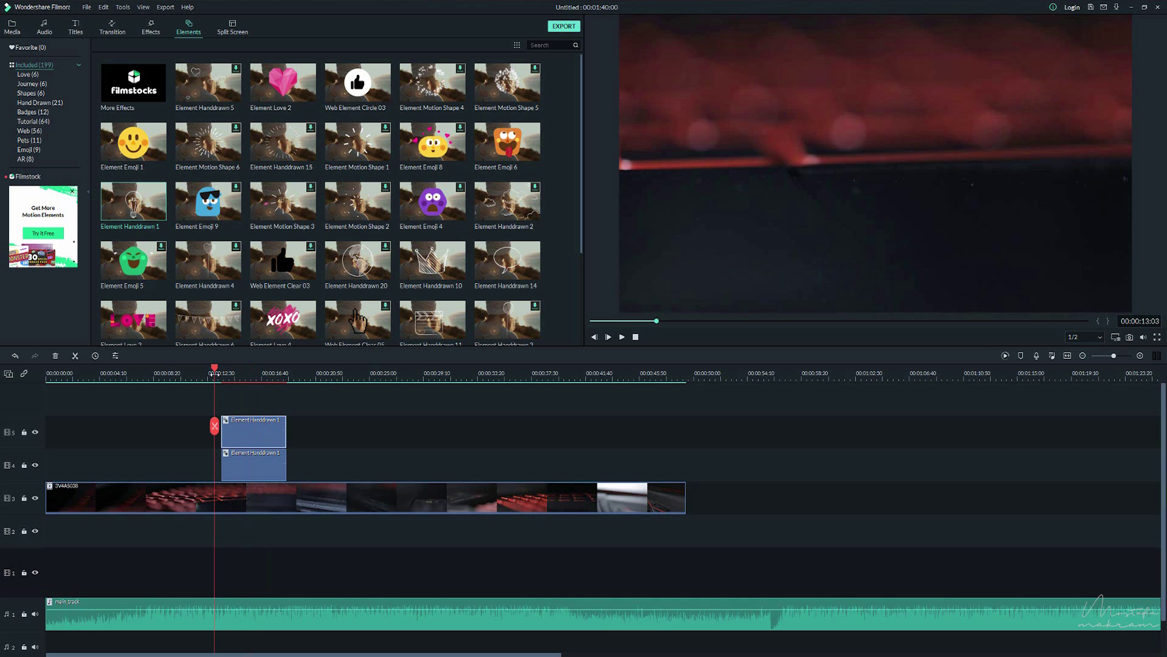
left_click(623, 338)
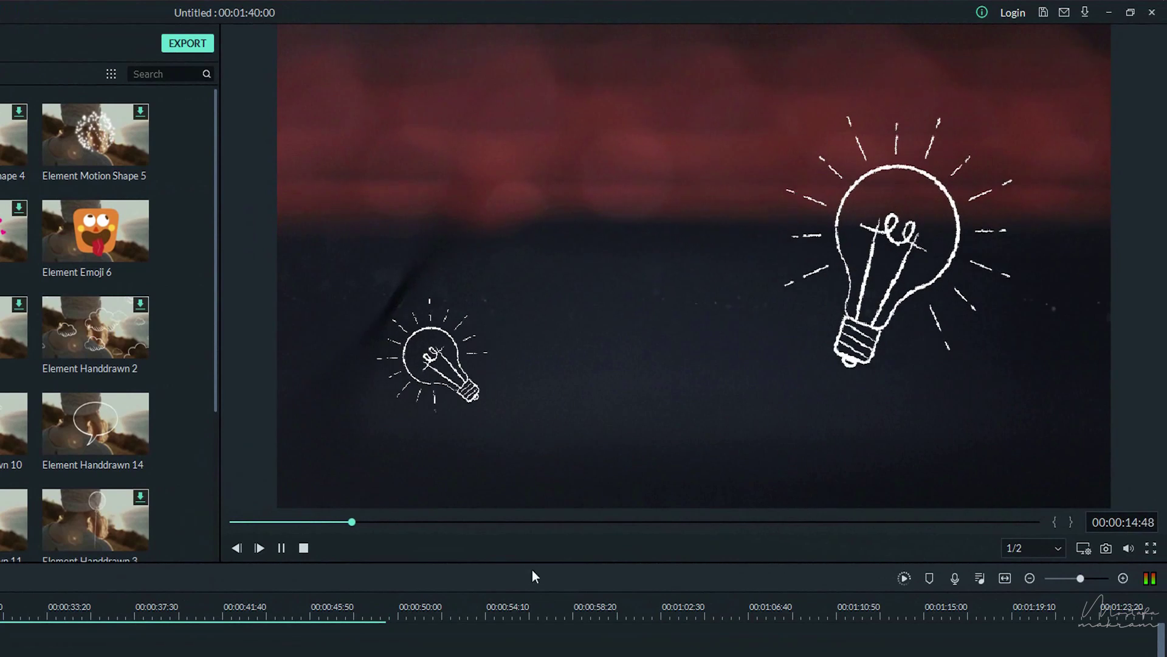
left_click(281, 548)
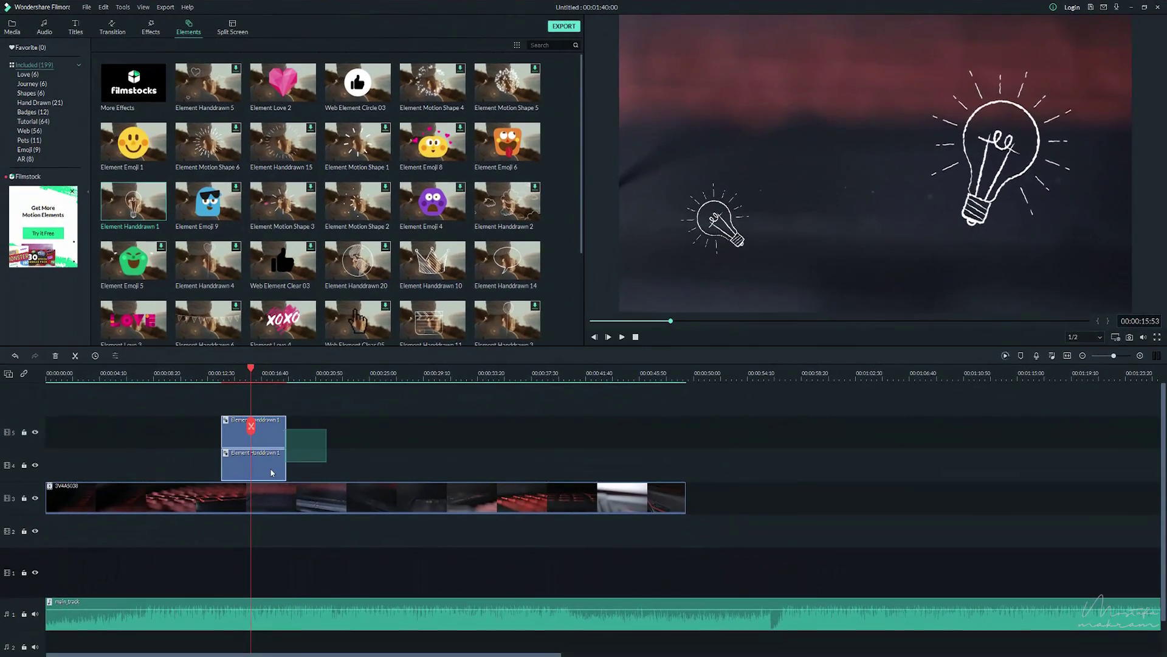
key("Delete")
Place Web Element Circle 03 on video track 4 at about 00:00:14:27 and preview it.
left_click(358, 83)
left_click_drag(358, 84, 266, 463)
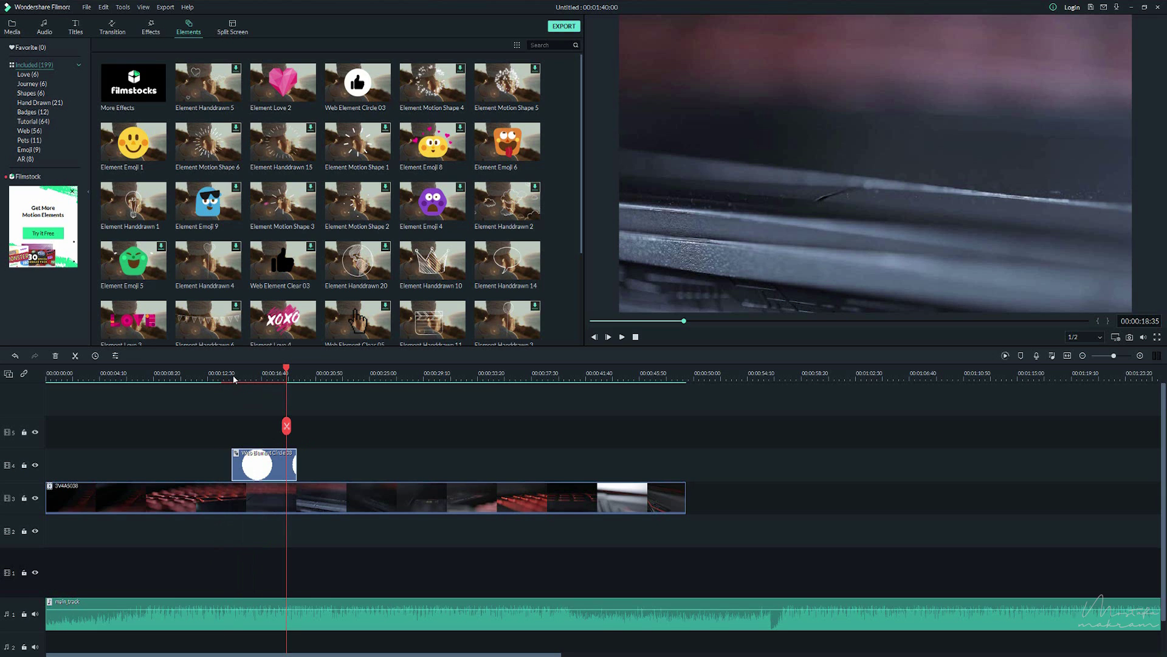
left_click(233, 374)
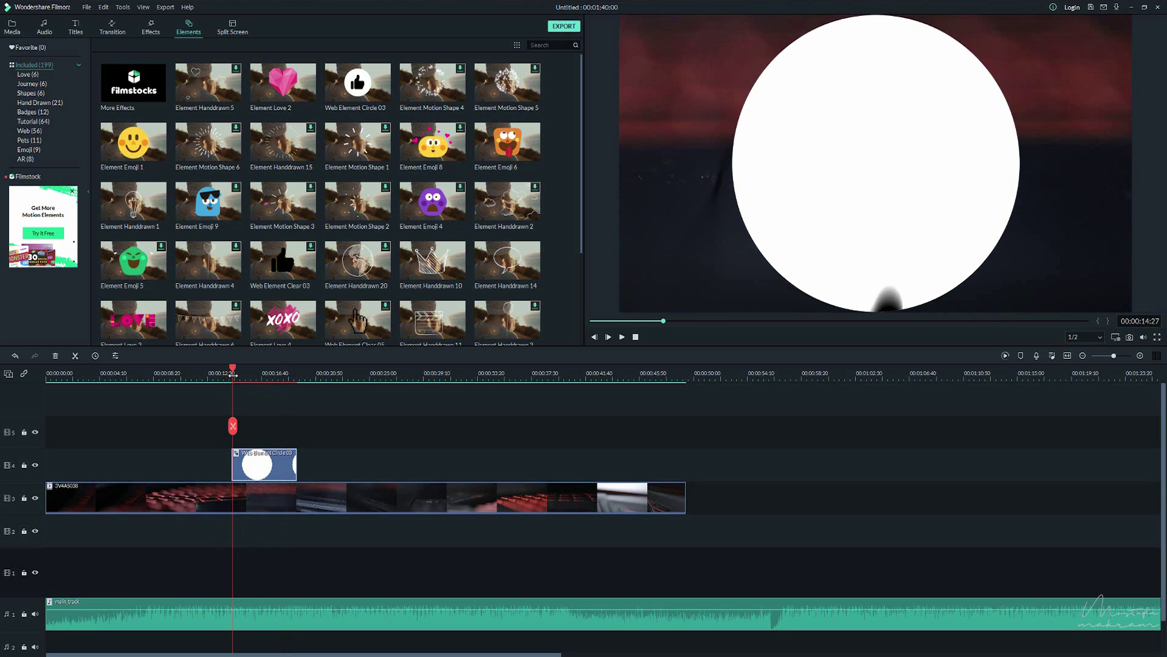
left_click(622, 337)
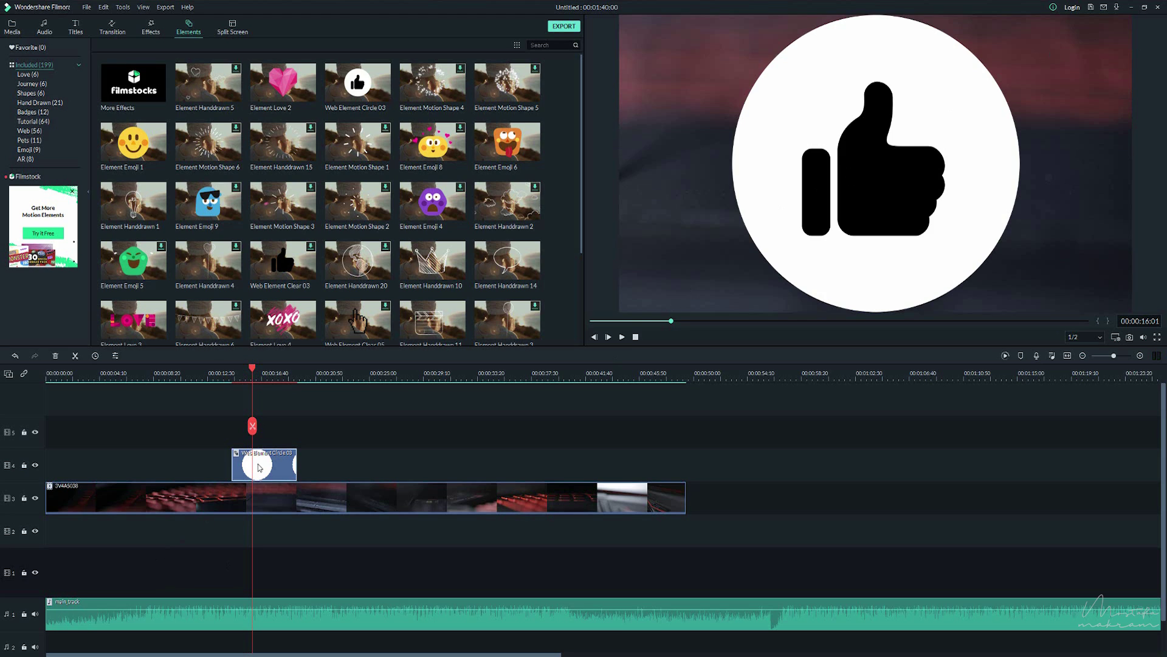
Shrink the thumbs-up circle into the lower-left corner of the video frame and preview its animation.
left_click(823, 74)
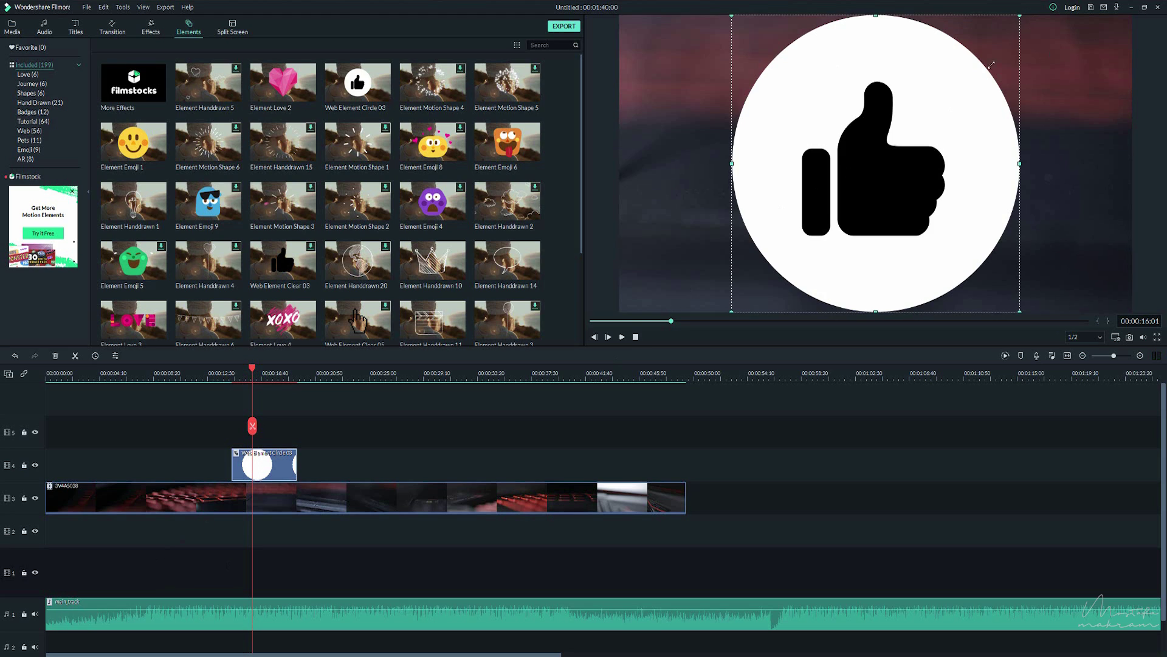
left_click_drag(1022, 16, 829, 213)
left_click_drag(765, 251, 662, 242)
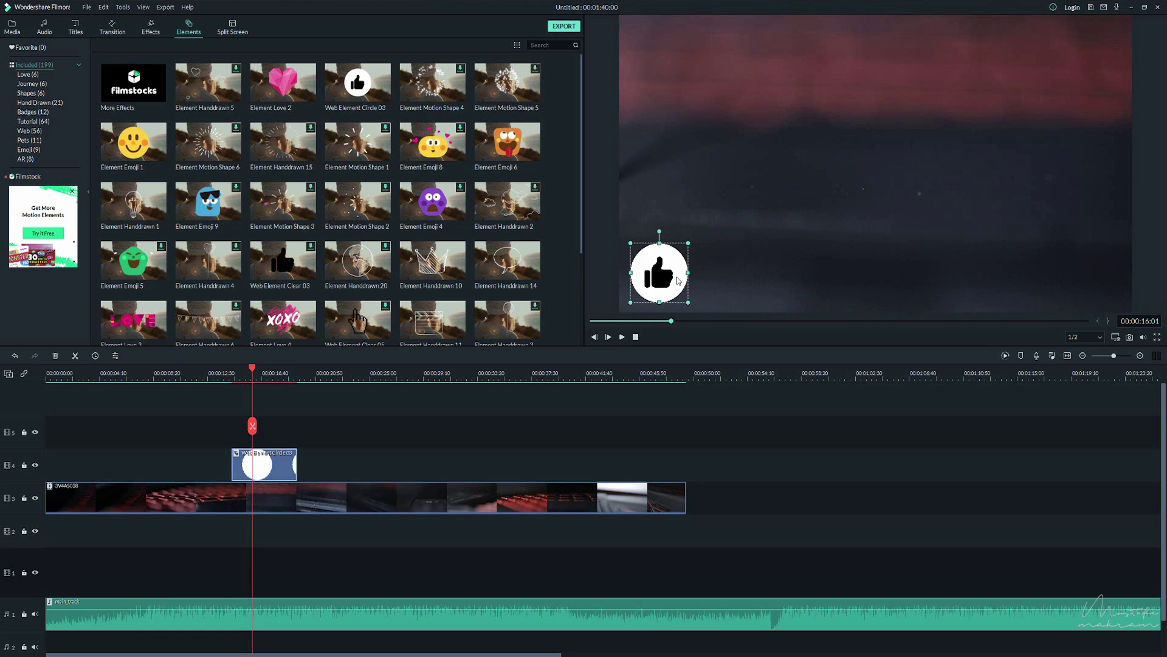
left_click(210, 375)
left_click_drag(221, 387, 287, 395)
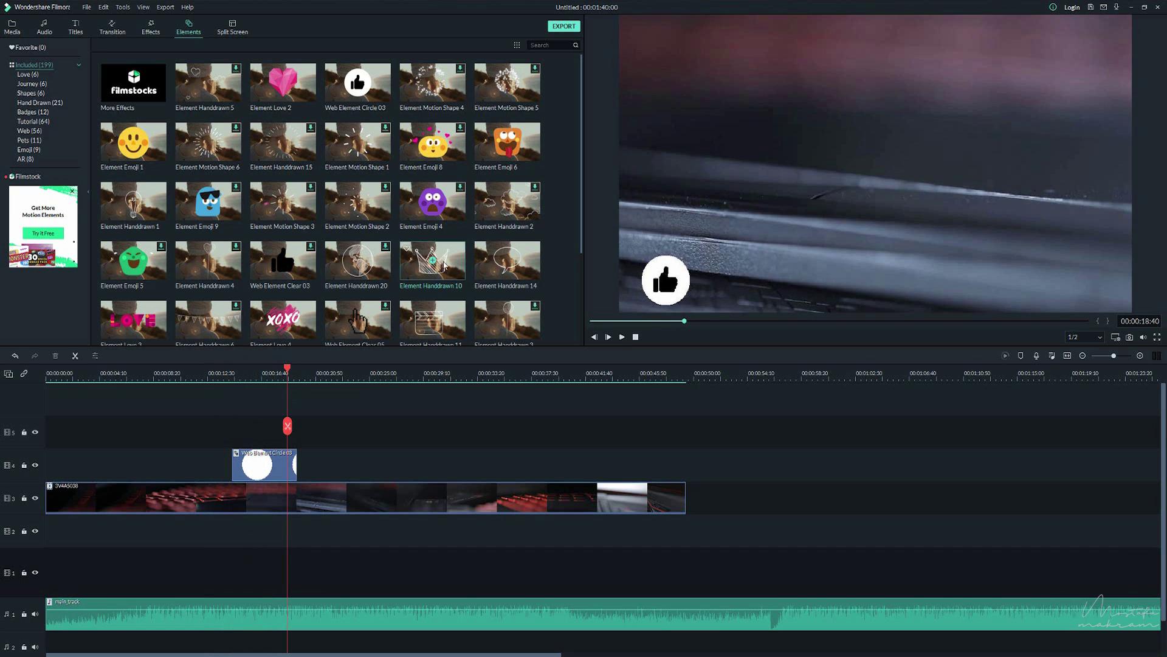
Place Element Handdrawn 10 on video track 4 after the thumbs-up clip and preview the crown.
left_click_drag(654, 351, 342, 465)
left_click(329, 375)
key("space")
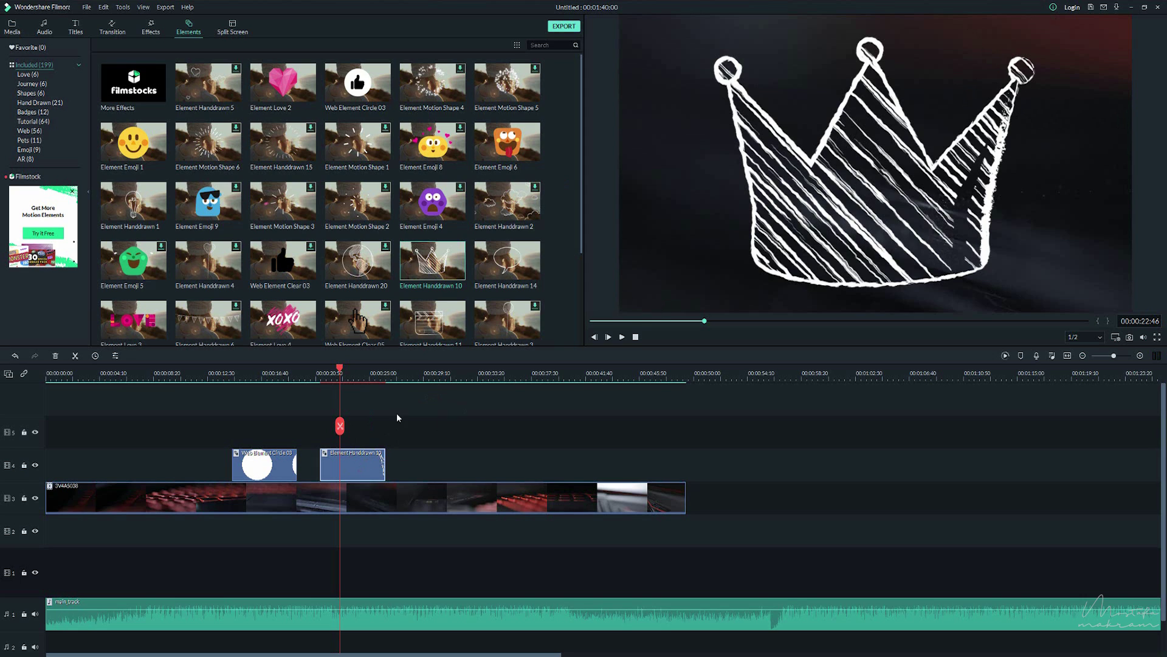
Shrink the crown element, position it near the top centre of the video frame, and preview its animation.
left_click_drag(729, 251, 859, 90)
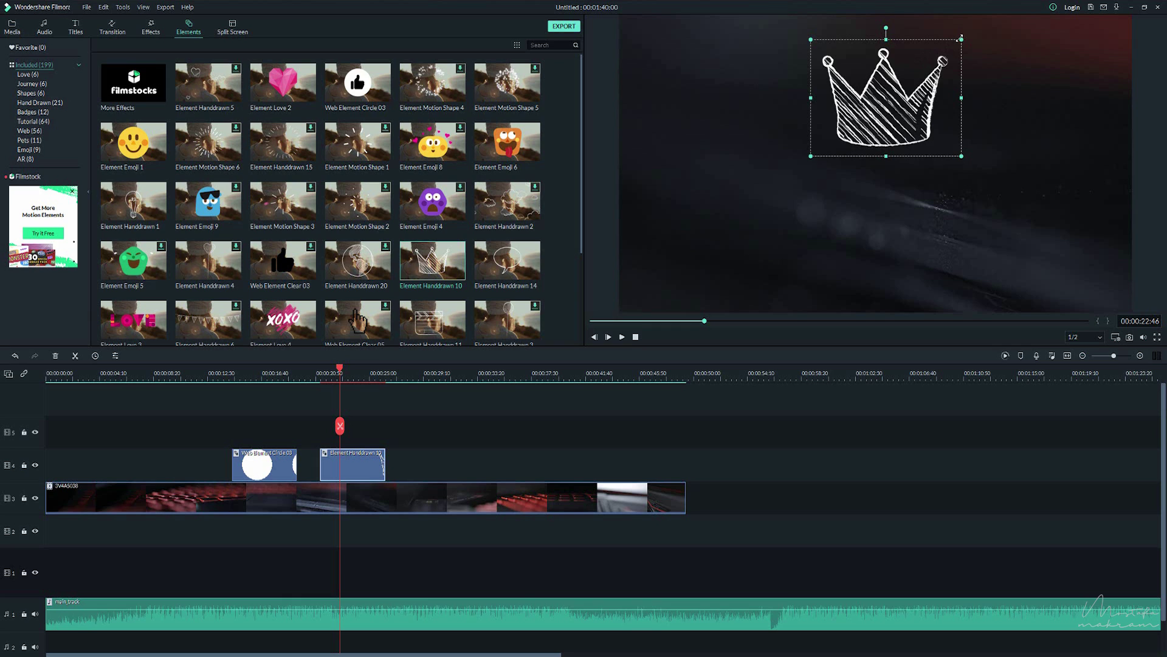
left_click_drag(961, 40, 949, 42)
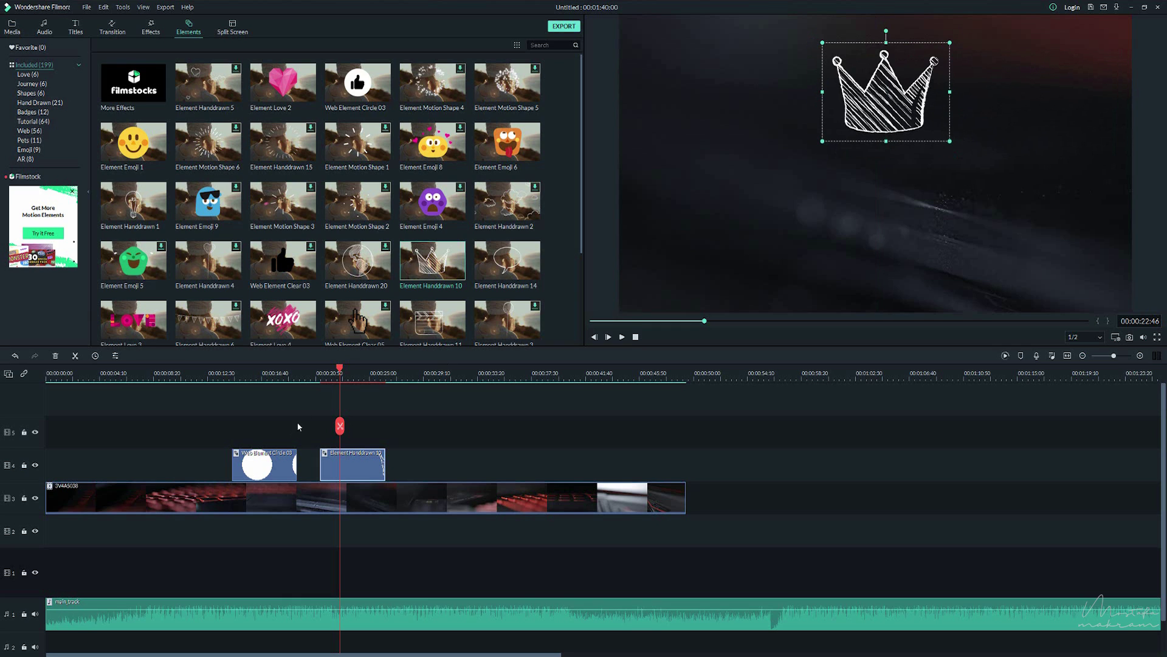
left_click(324, 377)
left_click(622, 338)
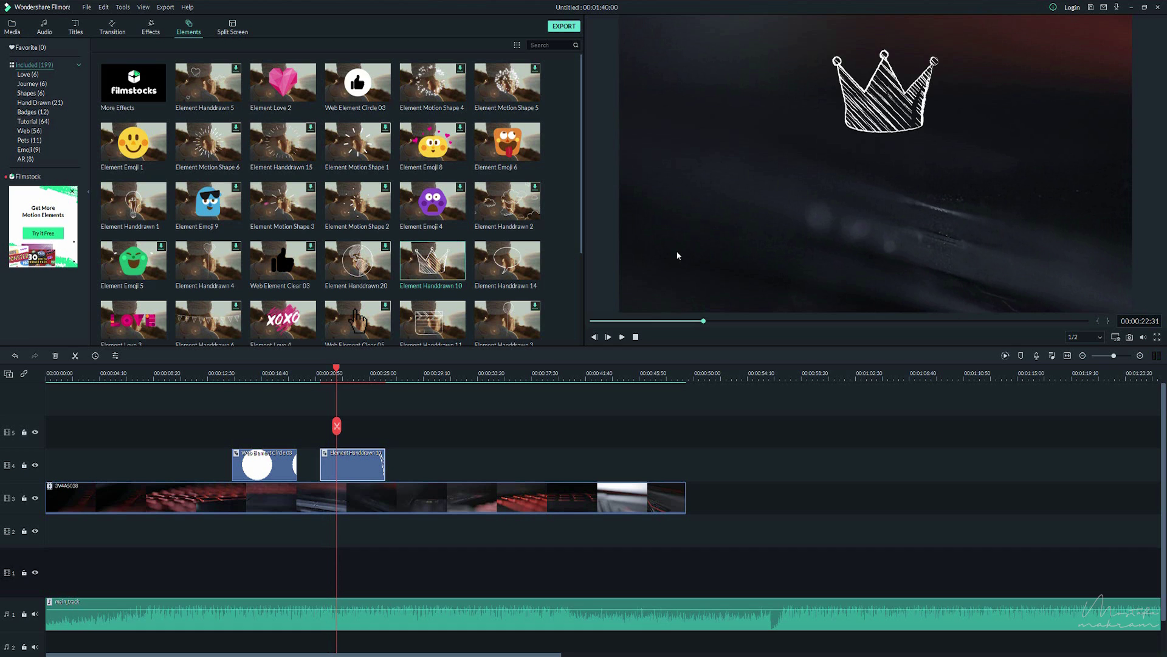
Remove the added elements from the timeline, and open the library of split screen layouts.
key("ctrl+z")
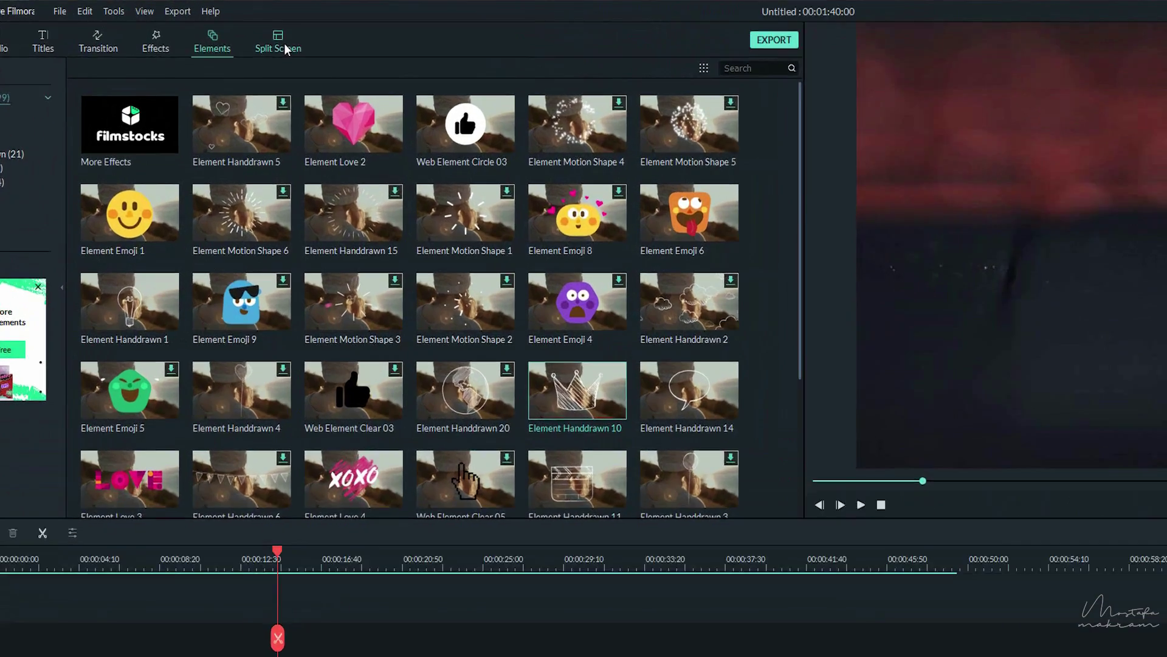
left_click(238, 33)
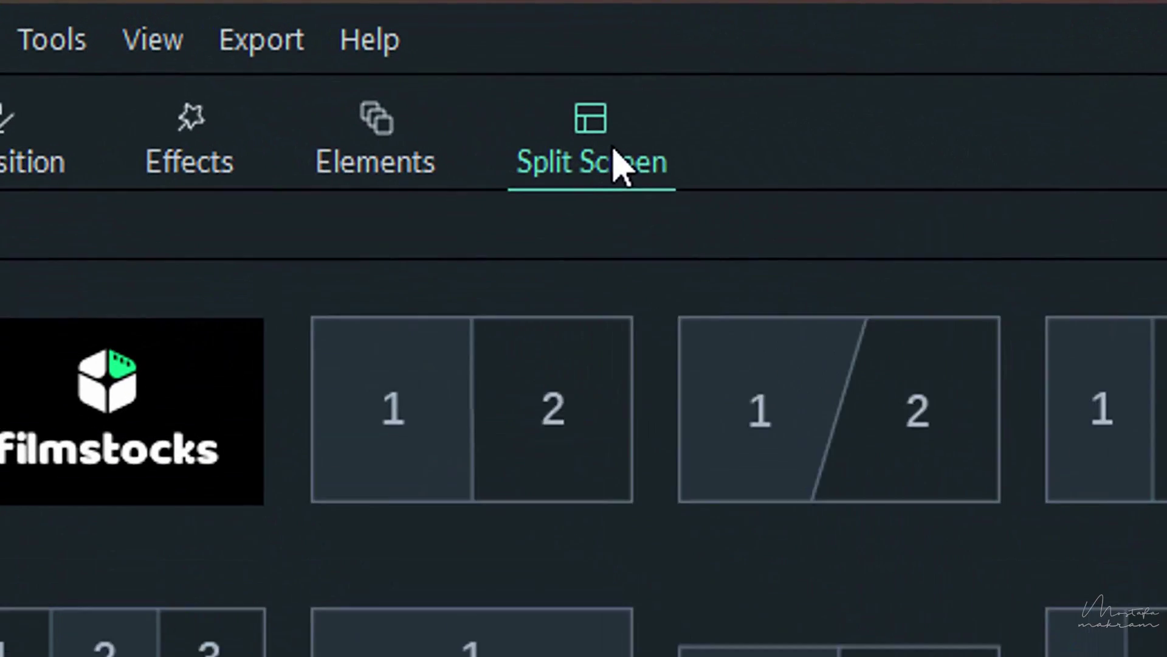
mouse_move(217, 84)
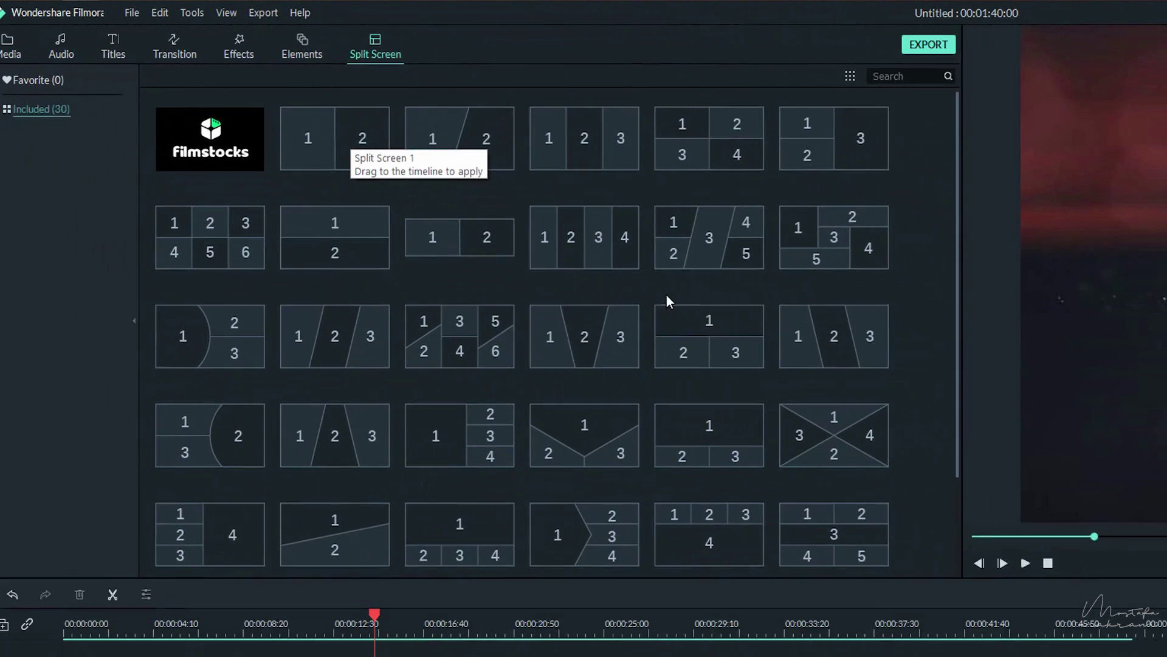
Place the Split Screen 10 layout with three slanted sections at the start of video track 4 and show it in the preview.
scroll(579, 348, "down", 3)
mouse_move(723, 418)
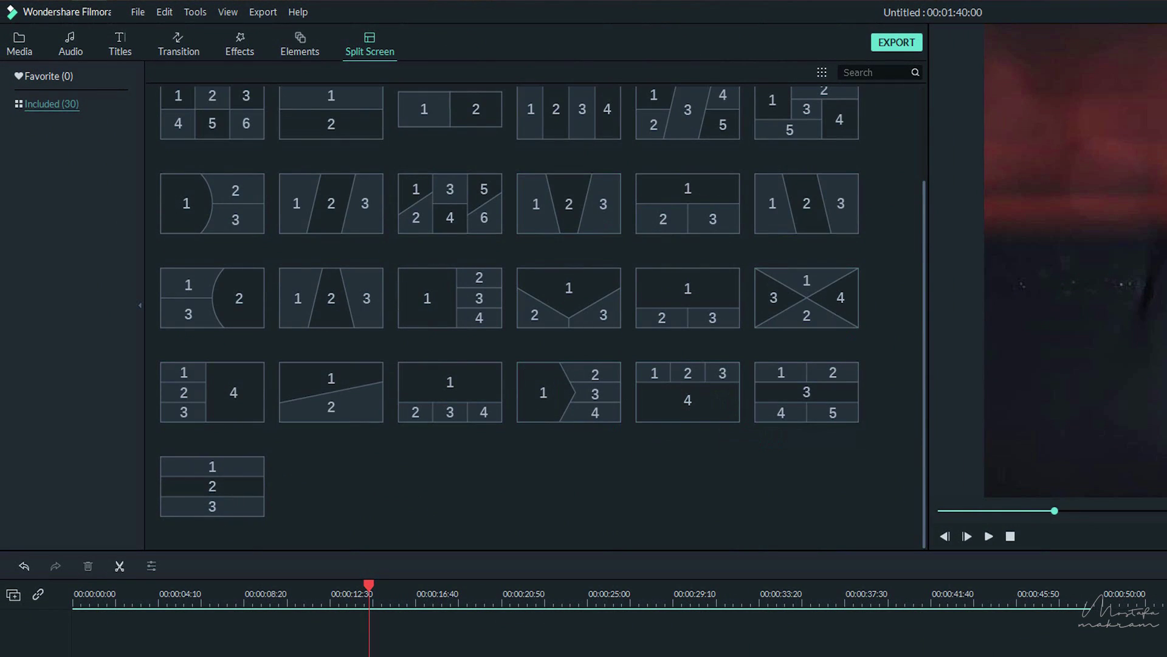
mouse_move(433, 403)
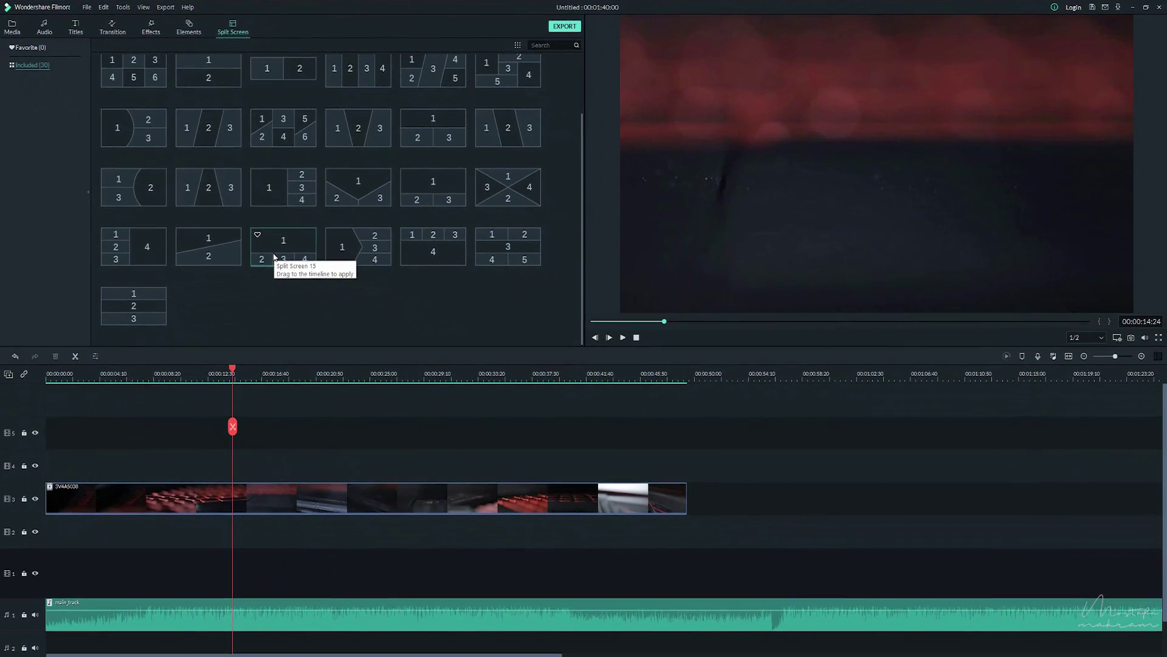
mouse_move(368, 209)
left_click_drag(231, 130, 86, 467)
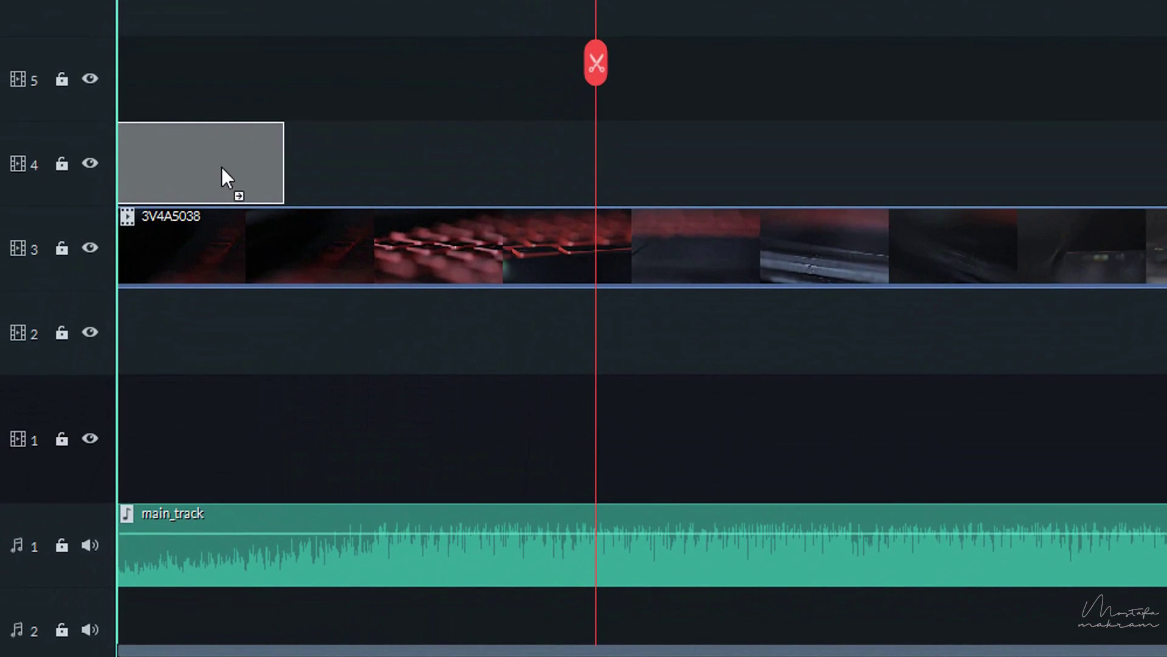
left_click_drag(221, 166, 222, 166)
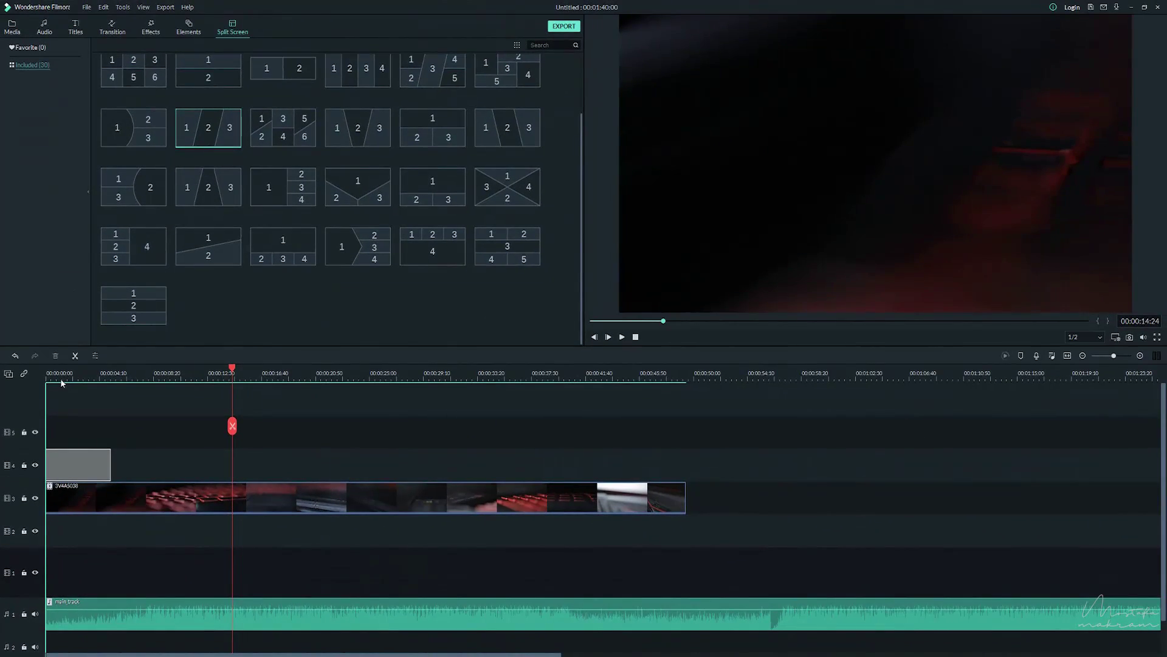
left_click(69, 373)
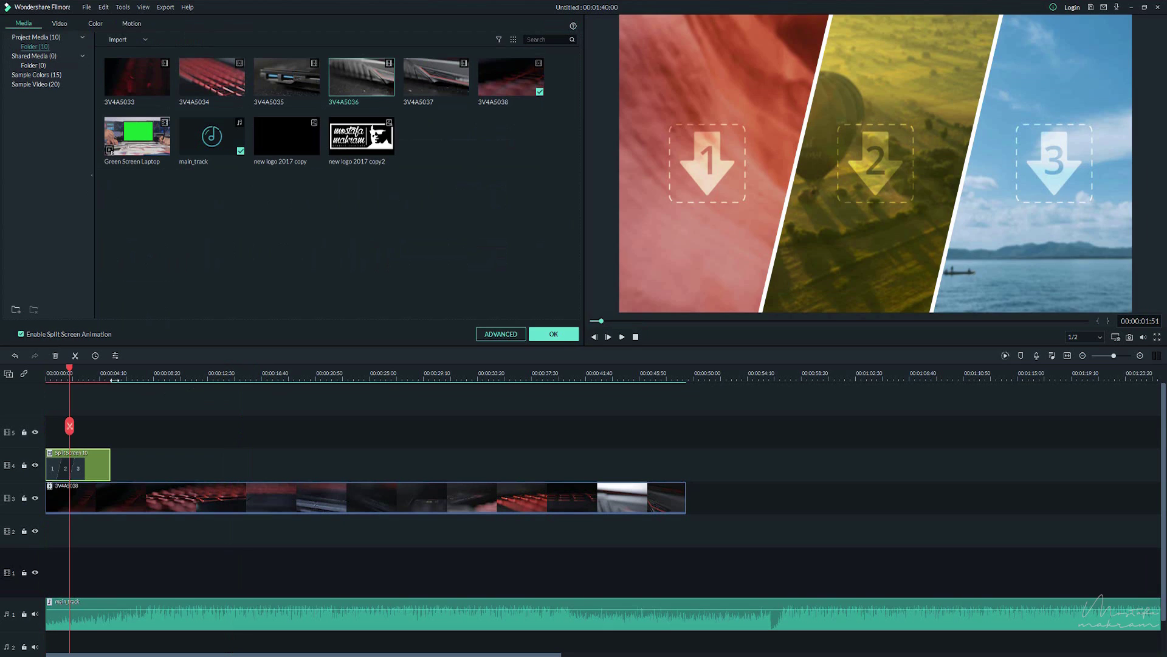
mouse_move(69, 367)
left_mouse_down()
mouse_move(78, 369)
mouse_move(56, 372)
left_mouse_up()
Fill split screen sections 1, 2 and 3 with clips 3V4A5037, 3V4A5034 and 3V4A5038, and preview the result from the start.
left_click(668, 144)
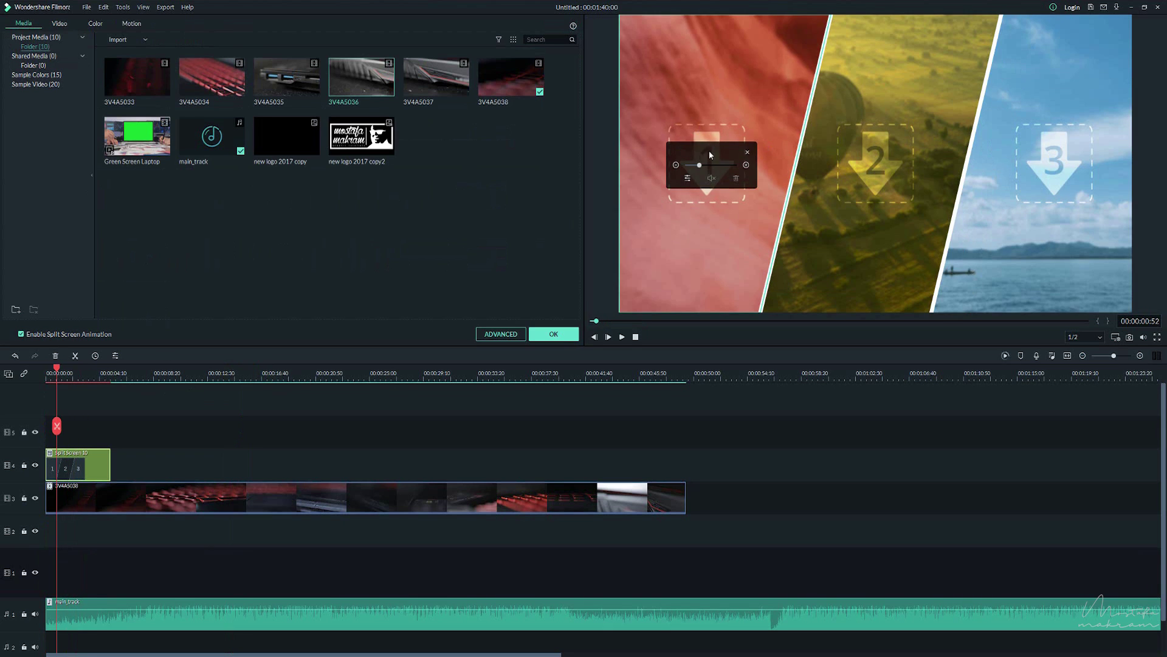
left_click(427, 74)
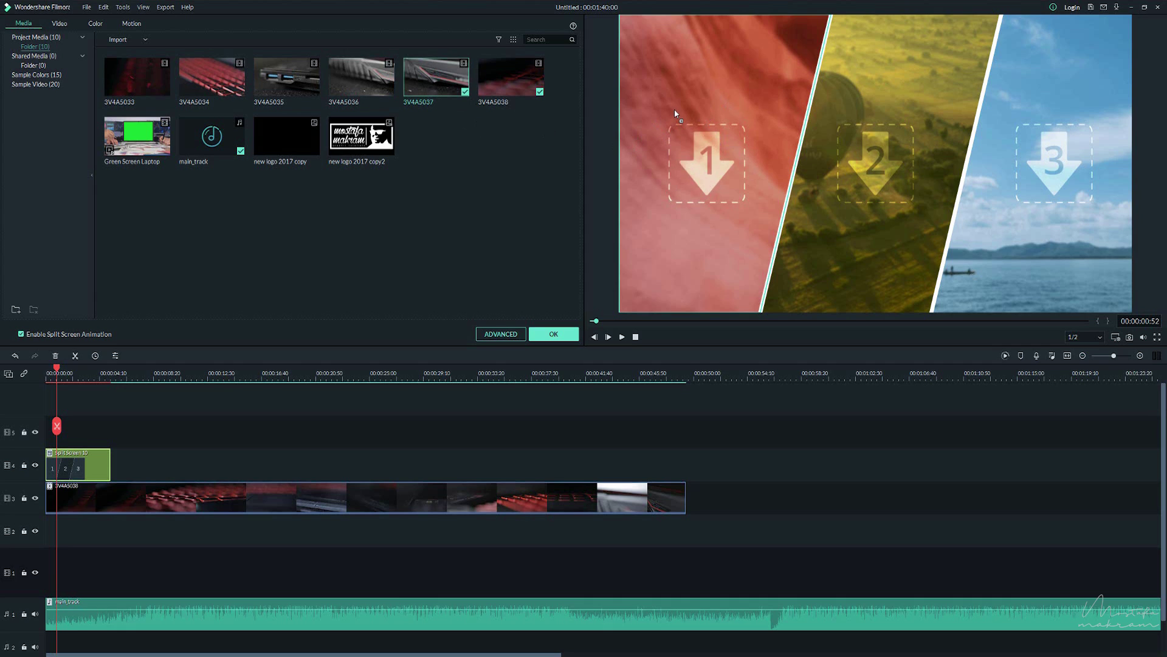
left_click_drag(675, 114, 673, 115)
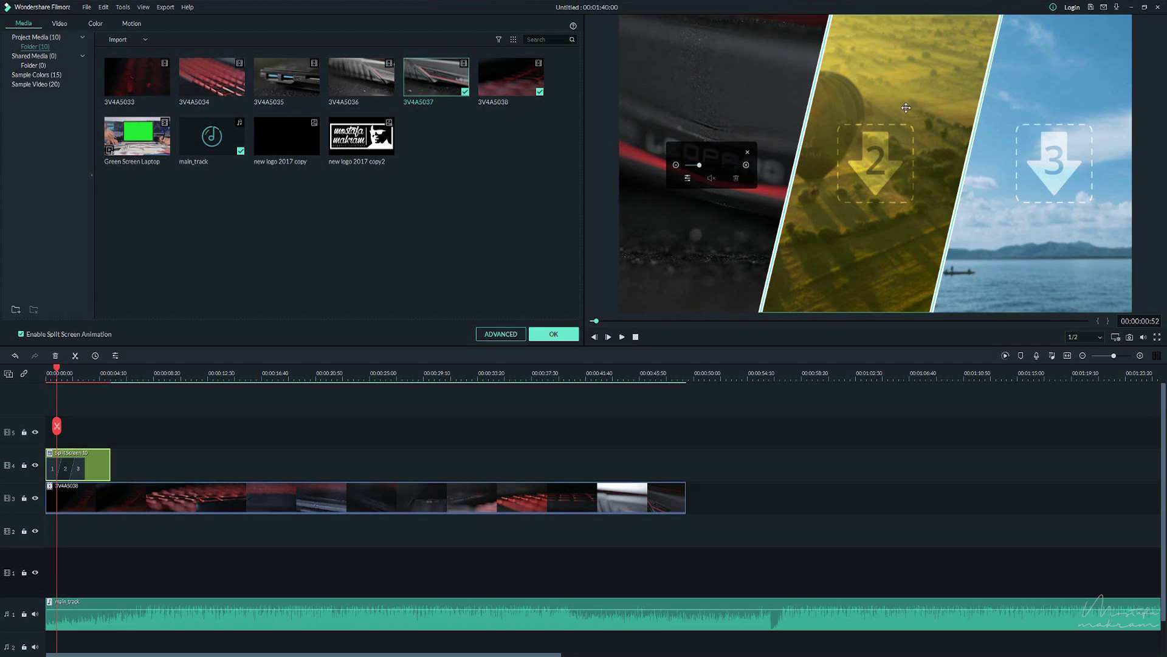
left_click(195, 74)
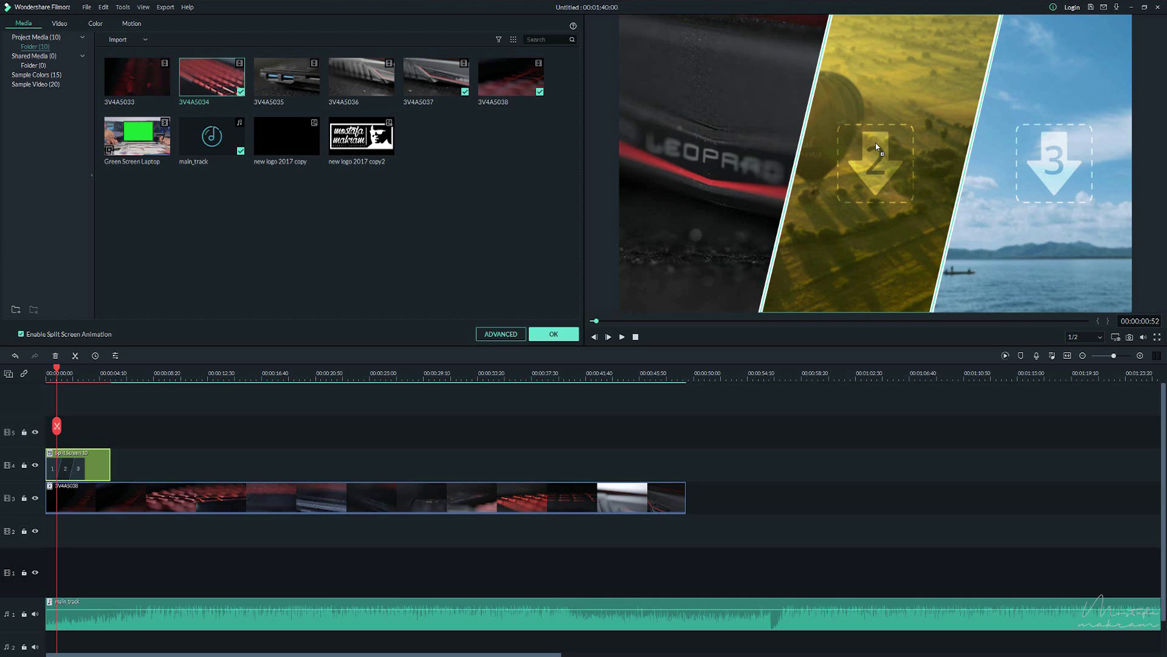
left_click_drag(876, 146, 877, 146)
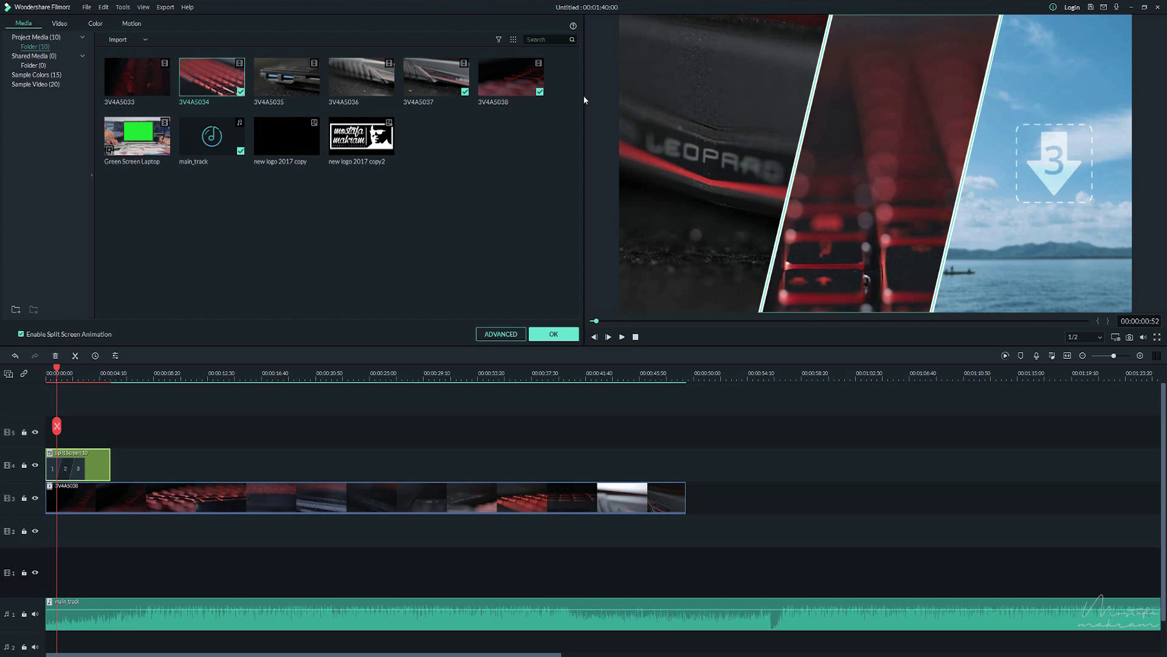
left_click_drag(529, 74, 1051, 148)
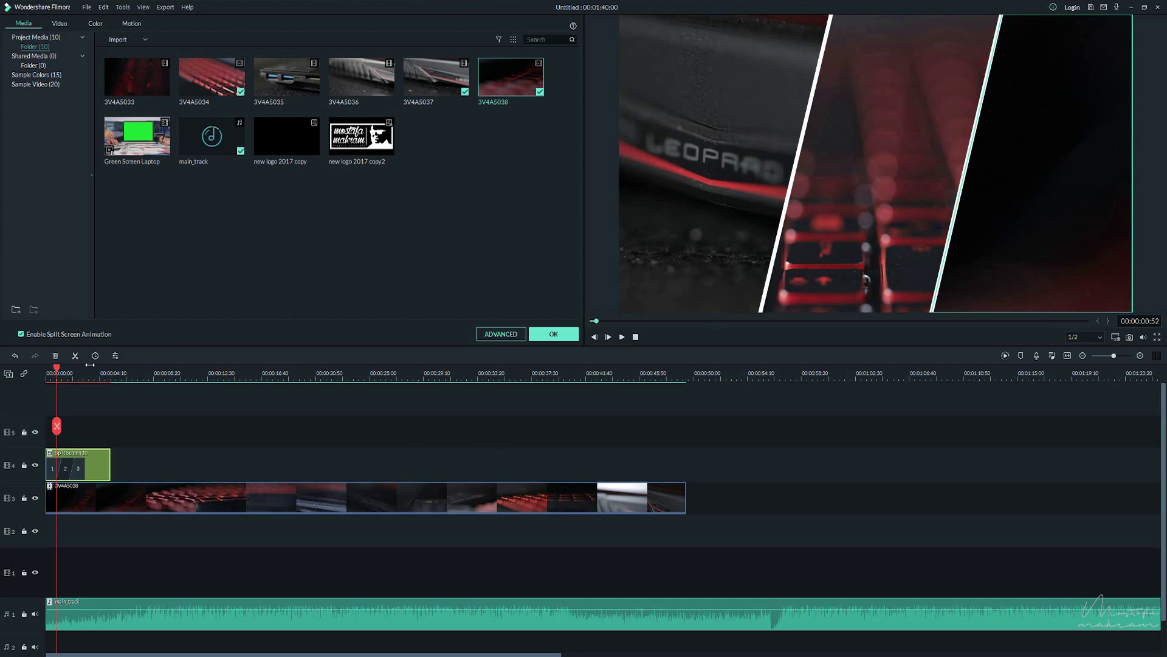
left_click_drag(57, 368, 47, 368)
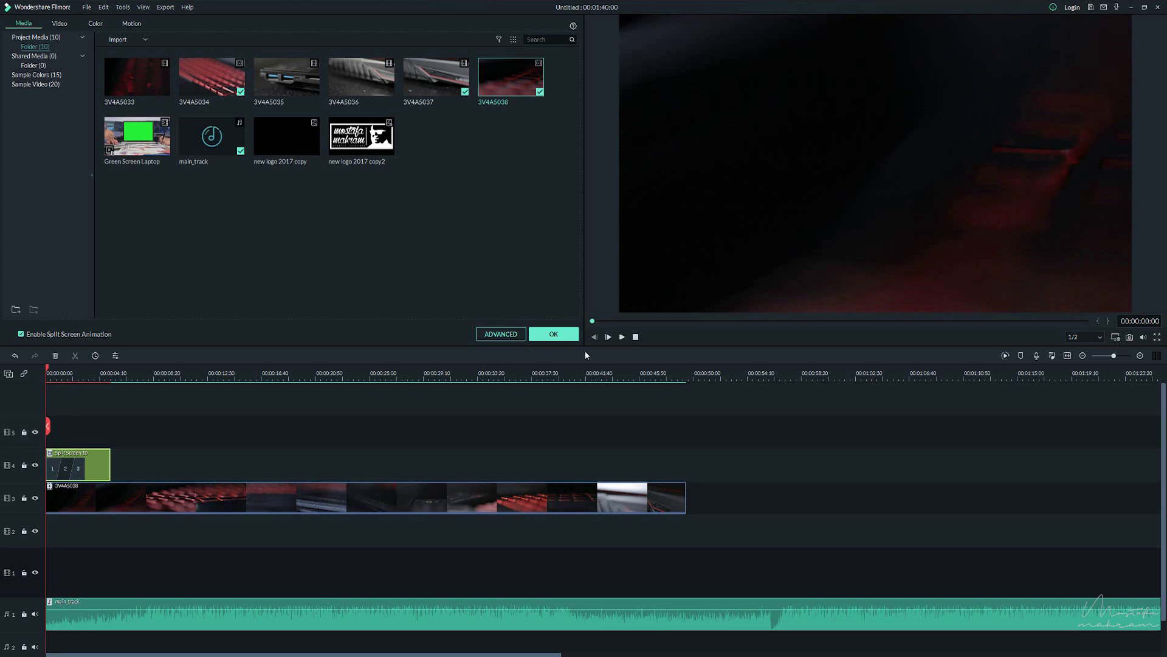
left_click(623, 336)
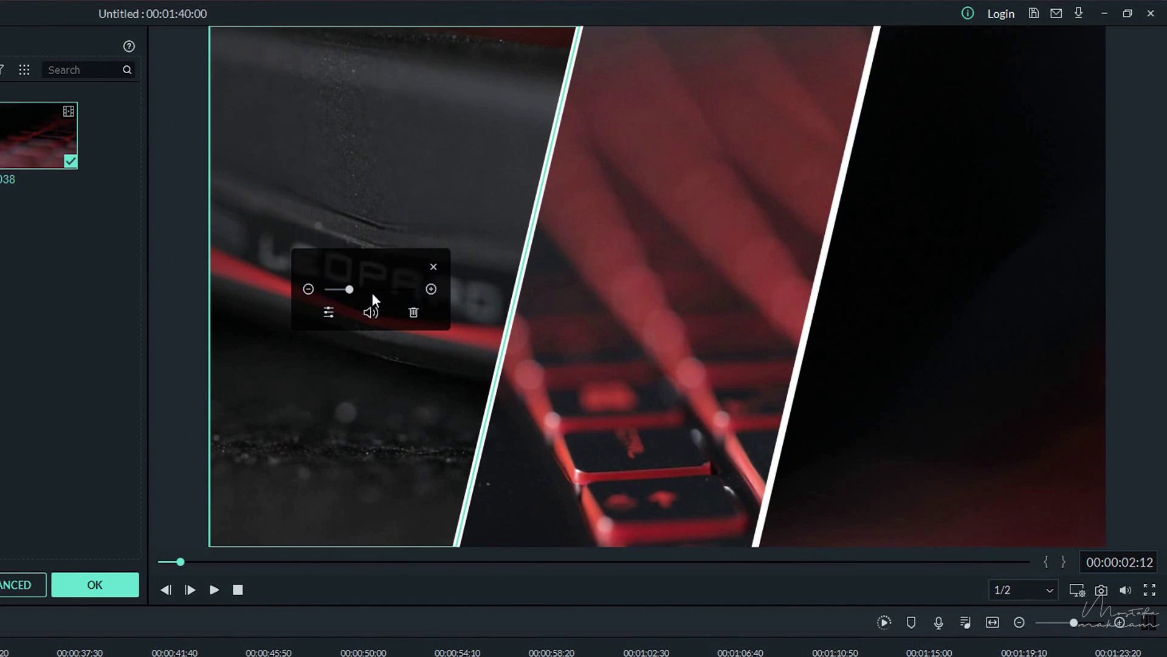
Adjust the zoom of the clip in section 1 and reframe the footage within sections 1 and 2.
mouse_move(351, 289)
left_mouse_down()
mouse_move(389, 289)
mouse_move(333, 293)
mouse_move(355, 292)
left_mouse_up()
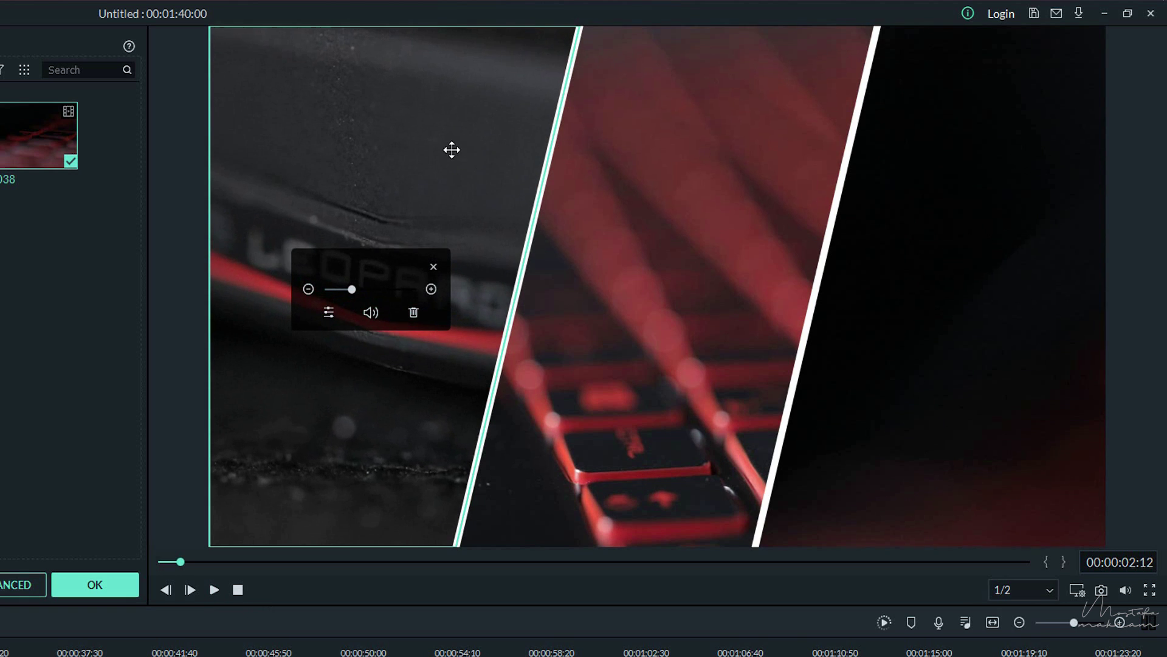
mouse_move(425, 157)
left_mouse_down()
mouse_move(318, 156)
mouse_move(432, 151)
left_mouse_up()
left_click_drag(688, 271, 654, 283)
left_click(910, 289)
left_click(356, 288)
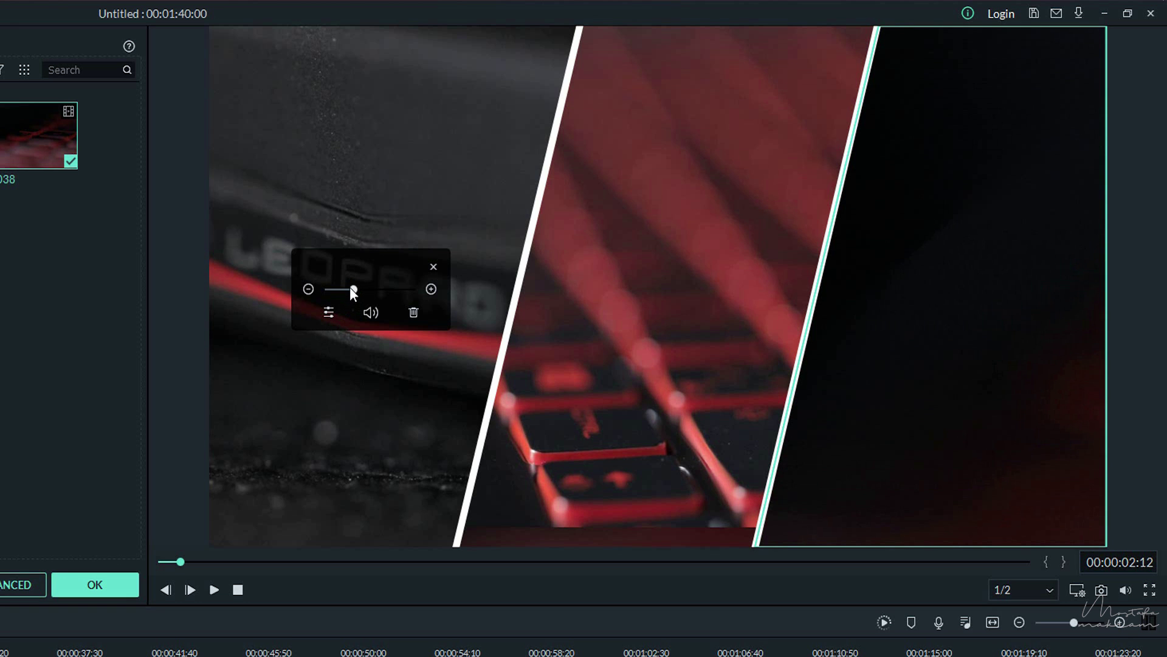
left_click_drag(351, 288, 347, 288)
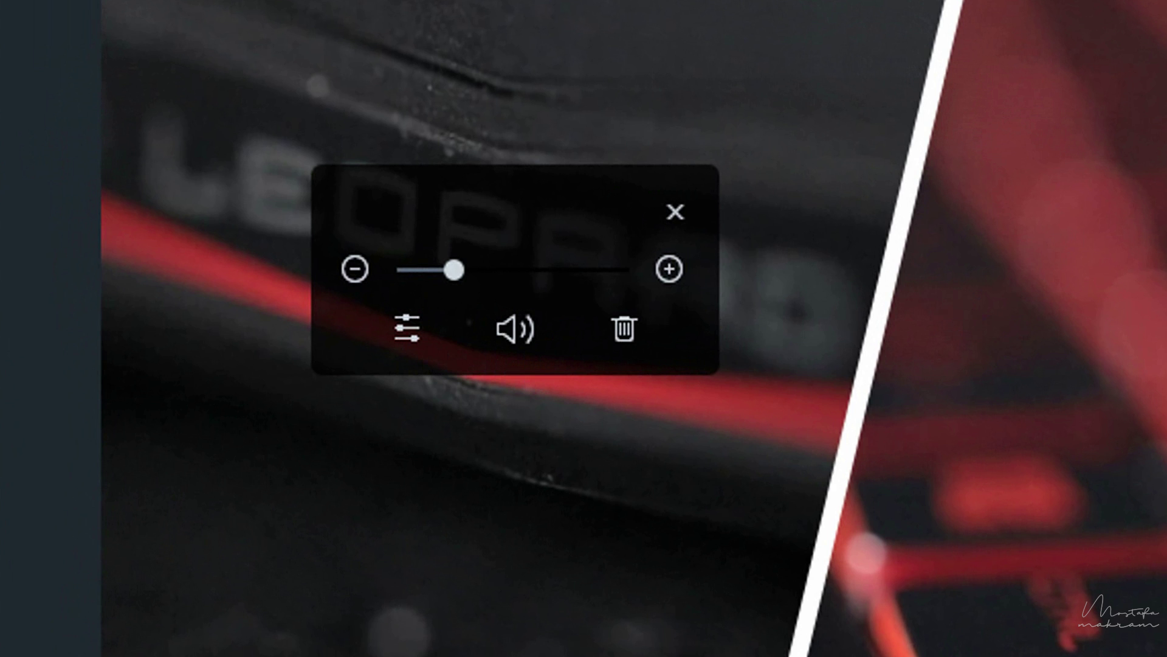
left_click(526, 327)
Open the advanced split screen editor, scrub its timeline to 00:00:00:08, try to shift the start of clip 3V4A5038, and apply.
left_click(407, 329)
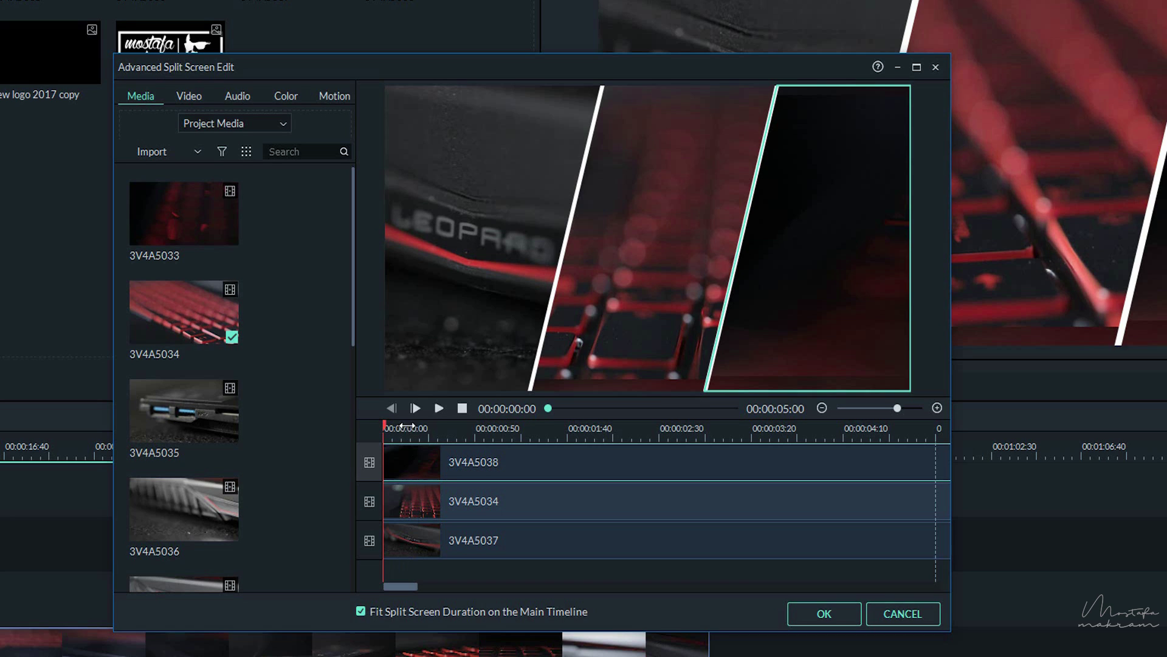
scroll(406, 426, "up", 3)
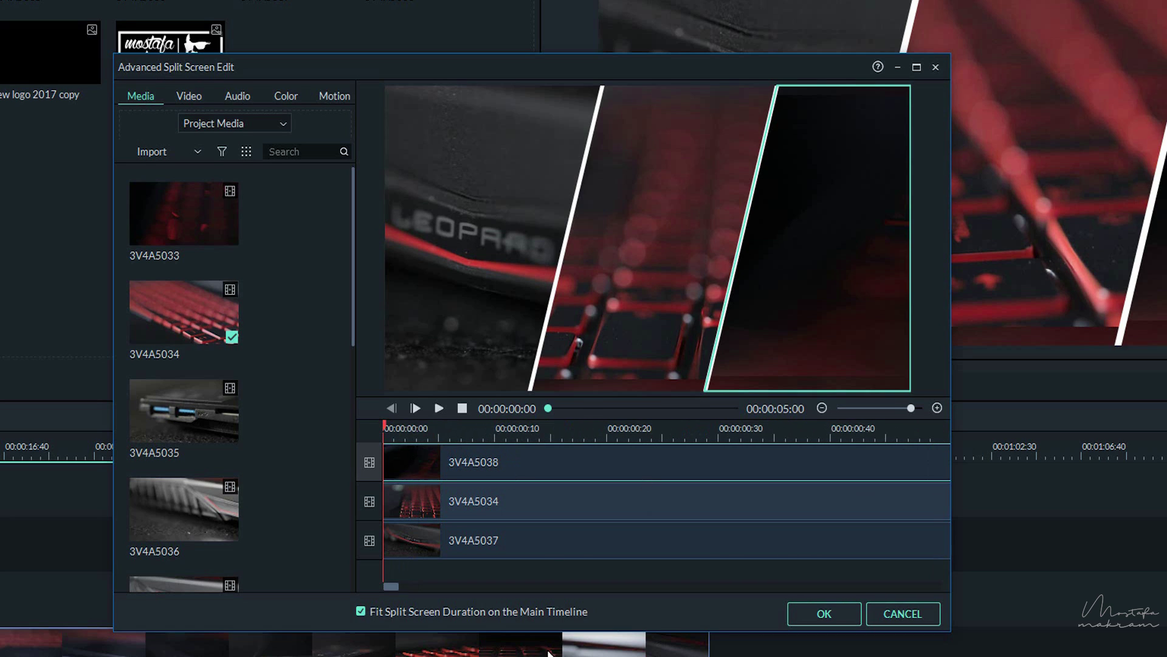
left_click(834, 238)
left_click(483, 542)
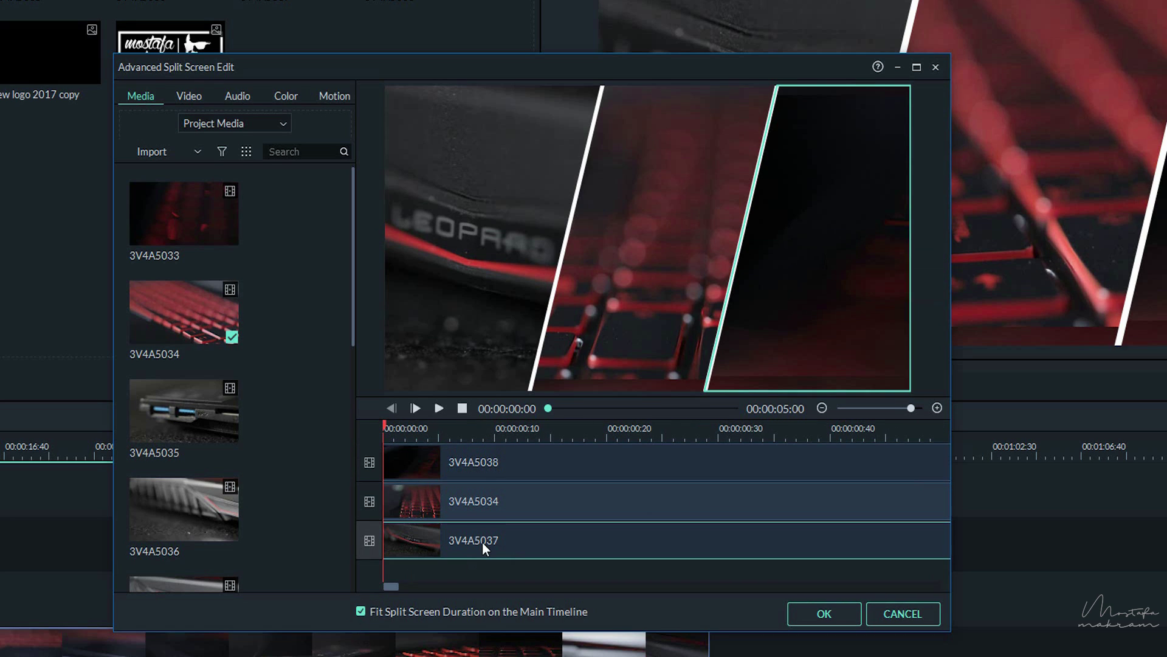
left_click(491, 473)
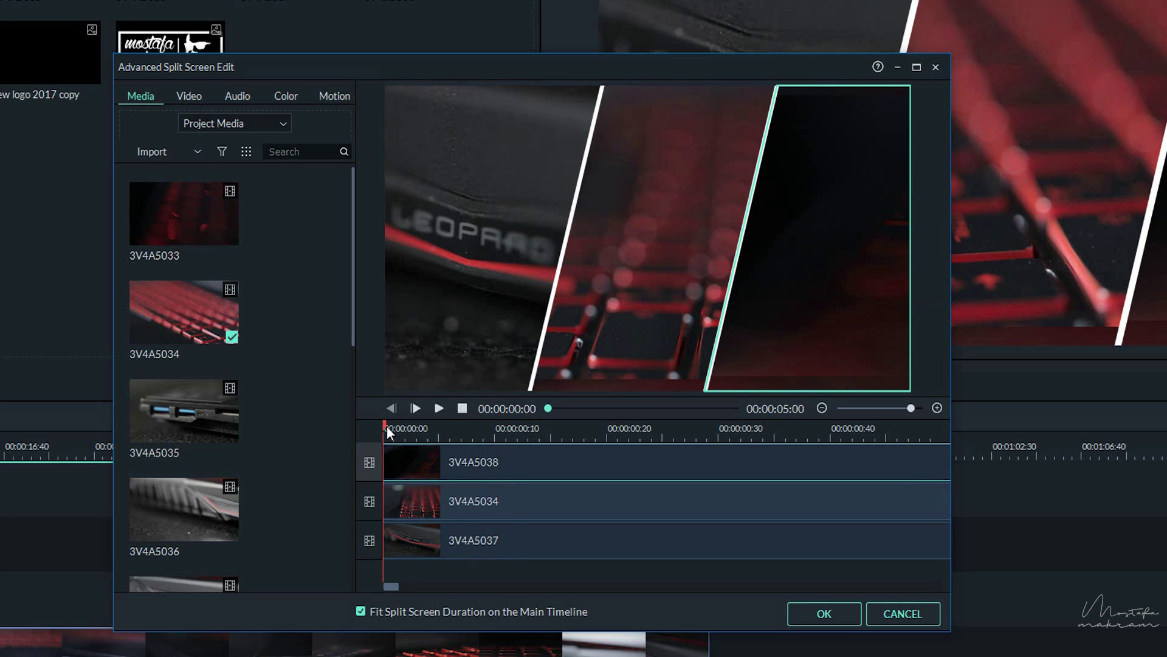
scroll(387, 426, "up", 1)
left_click_drag(386, 426, 565, 424)
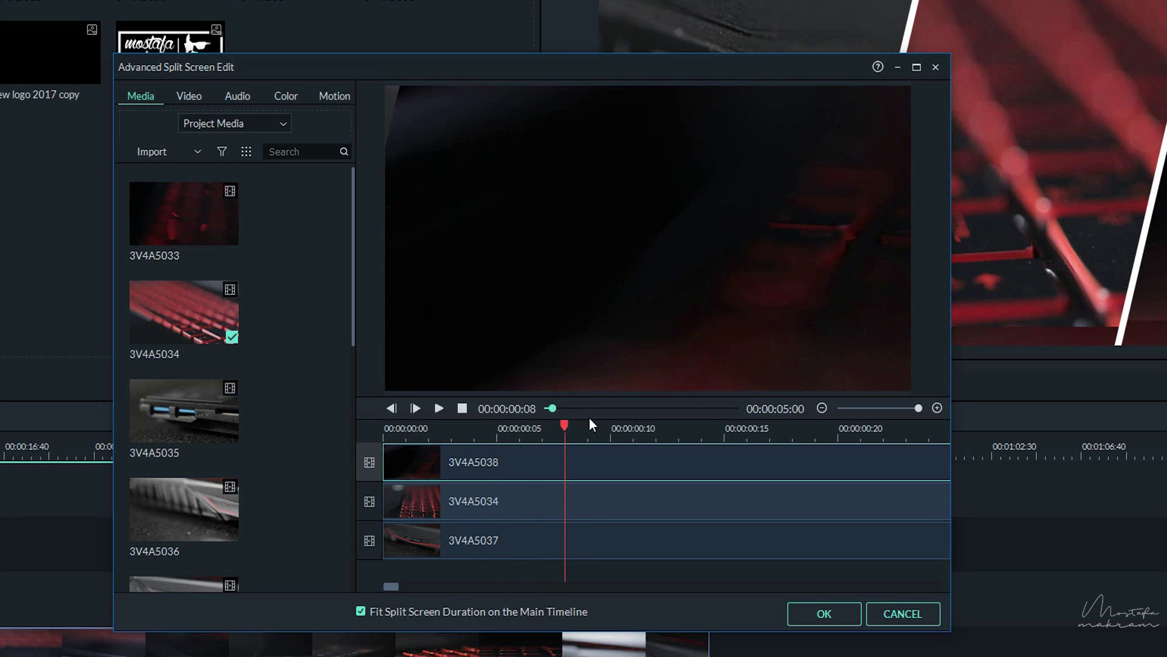
mouse_move(388, 462)
left_mouse_down()
mouse_move(606, 463)
mouse_move(444, 461)
left_mouse_up()
left_click(834, 614)
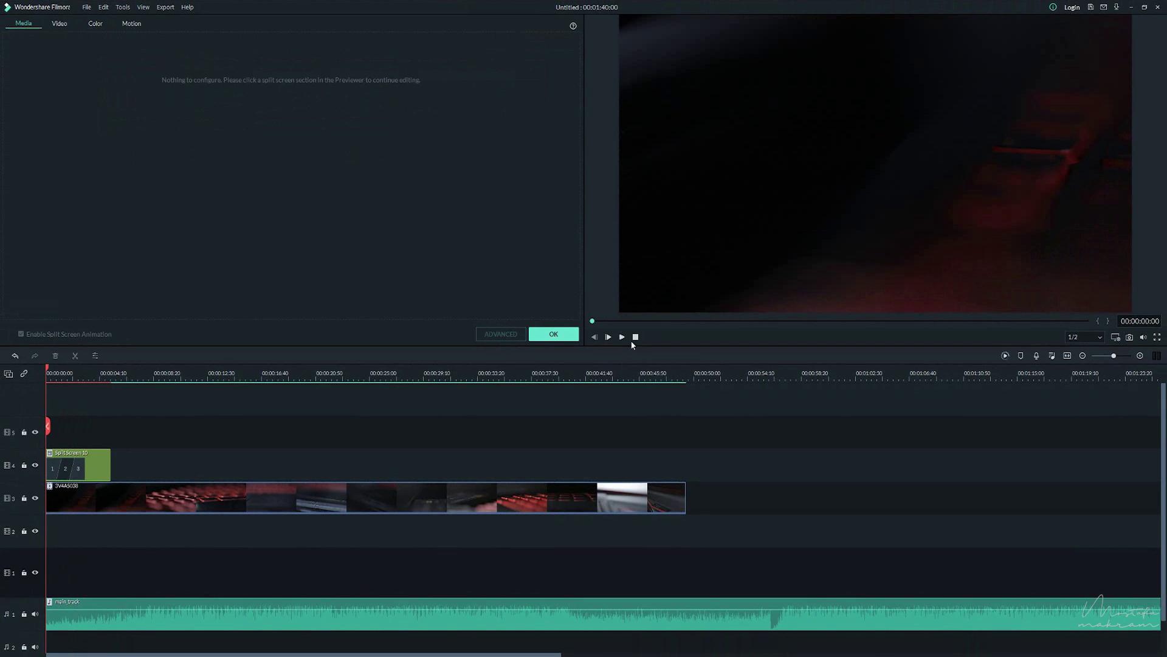
Play the split screen from the start to check its opening and closing animation.
left_click(623, 337)
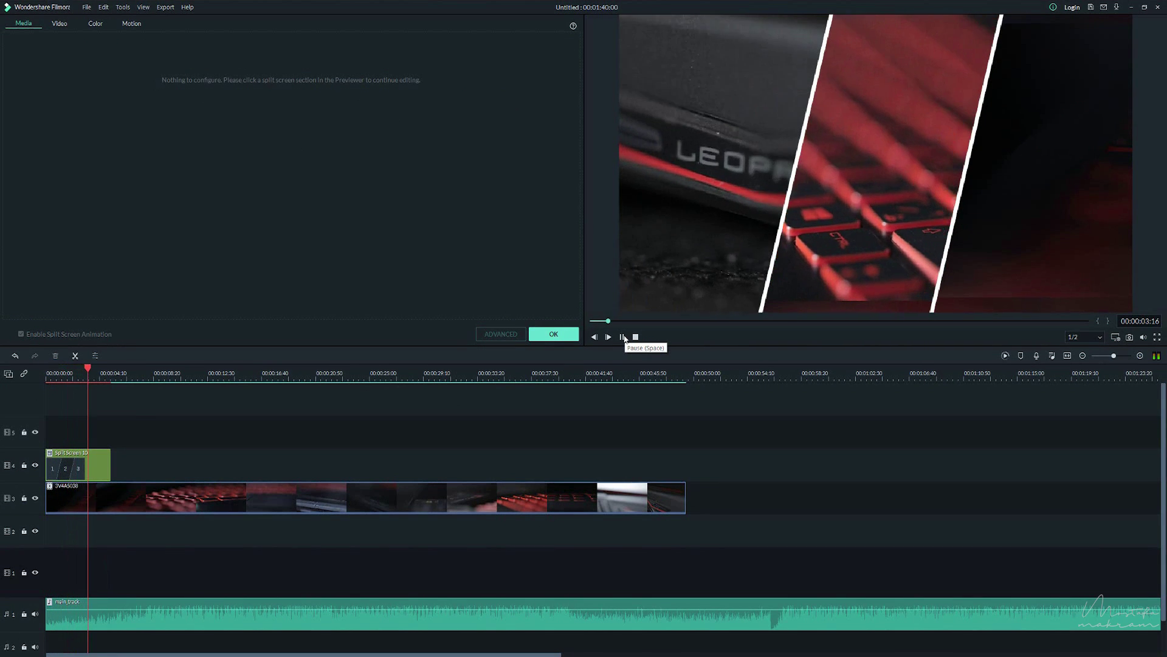
left_click(623, 337)
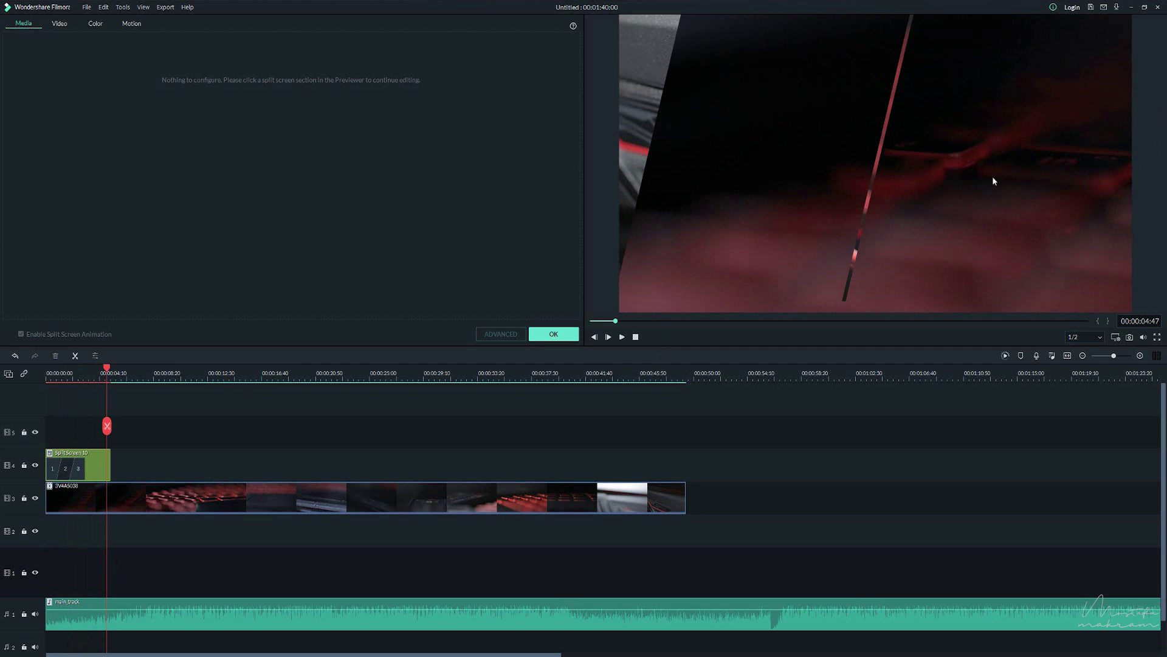
key("space")
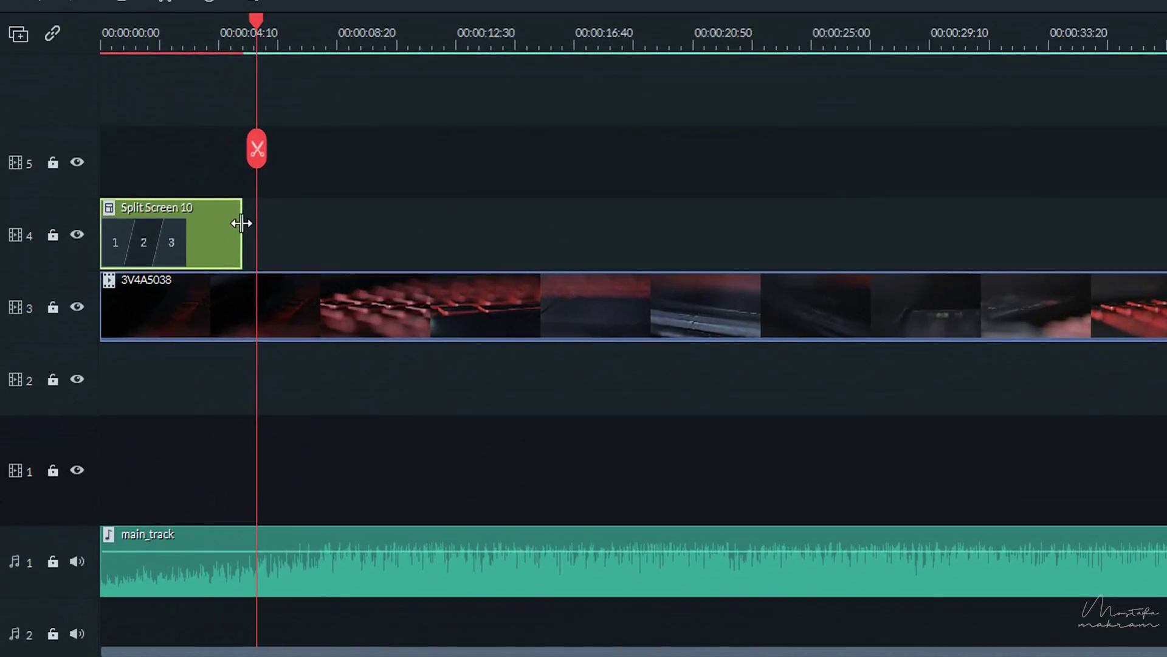
Extend the split screen clip on video track 4 to about 32 seconds and scrub through the lengthened layout.
left_click_drag(110, 465, 134, 461)
left_click_drag(299, 211, 1077, 216)
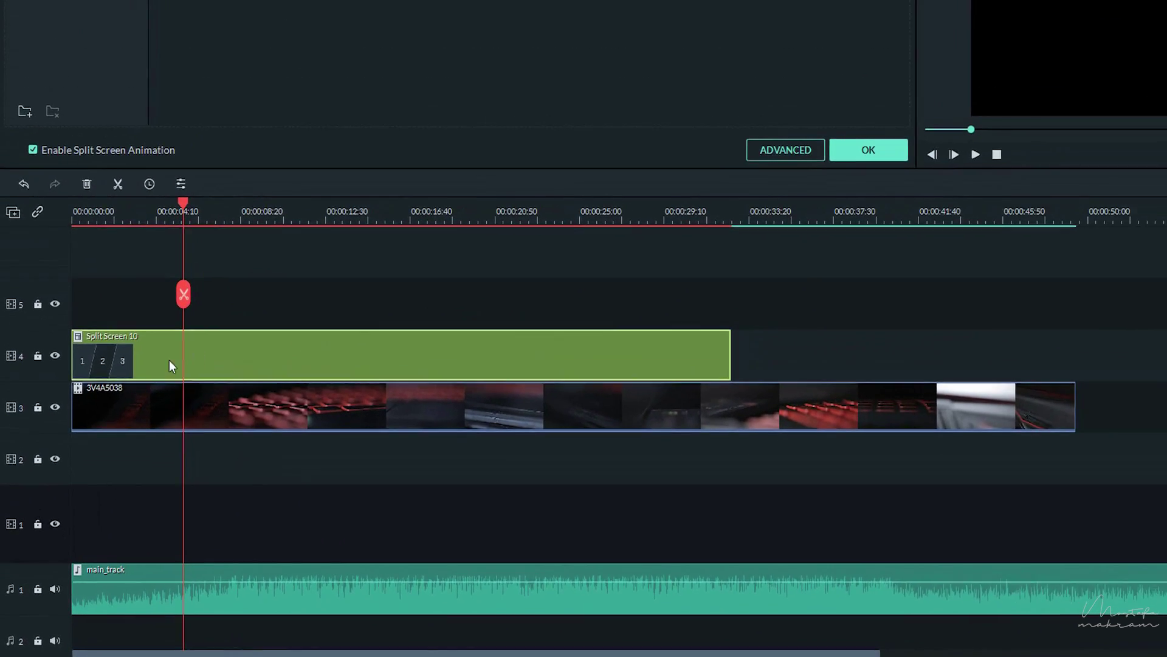
left_click_drag(176, 220, 542, 266)
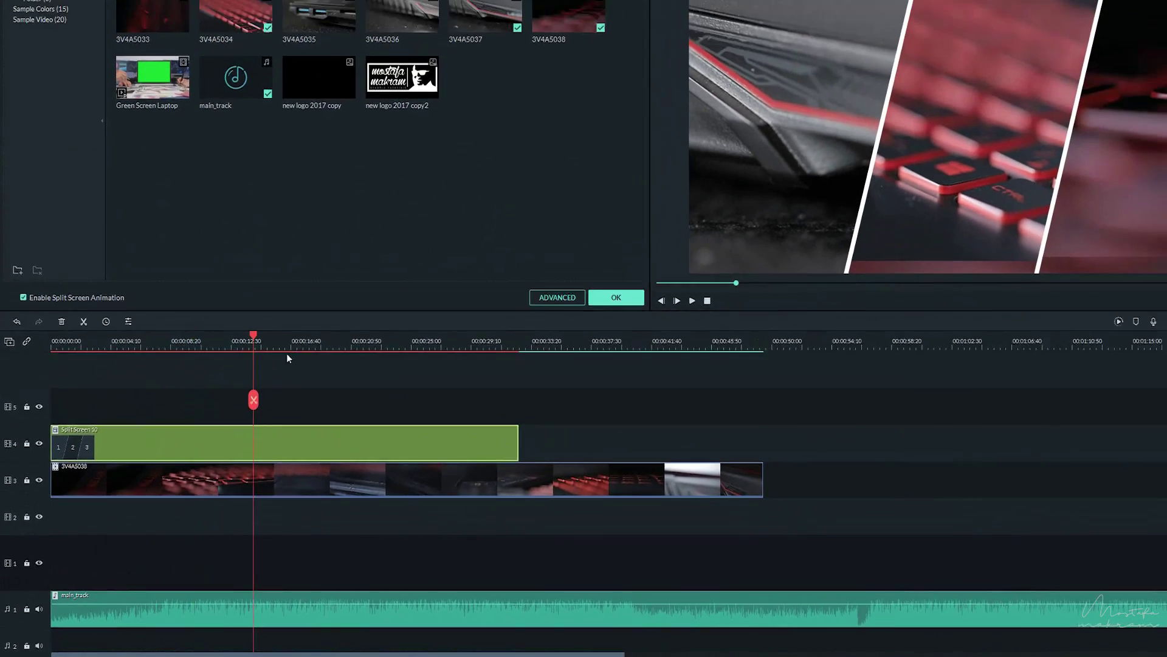
left_click_drag(363, 402, 419, 400)
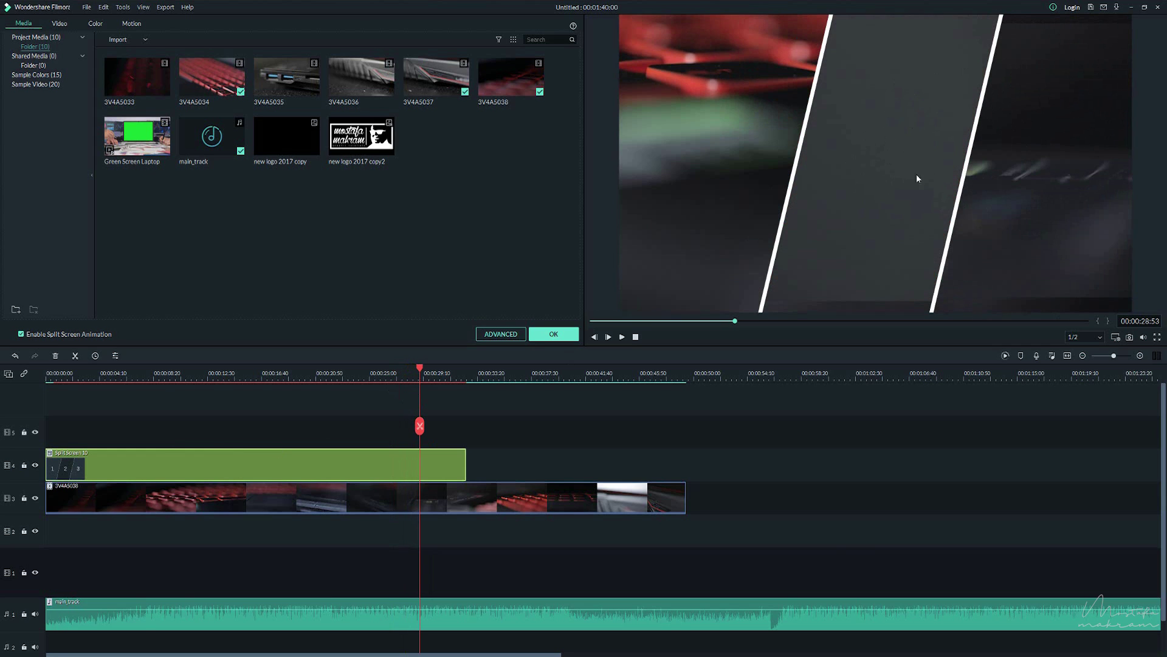
Trim the end of the split screen clip to 00:00:22:37, apply the settings, and preview it from the start.
left_click_drag(425, 370, 340, 379)
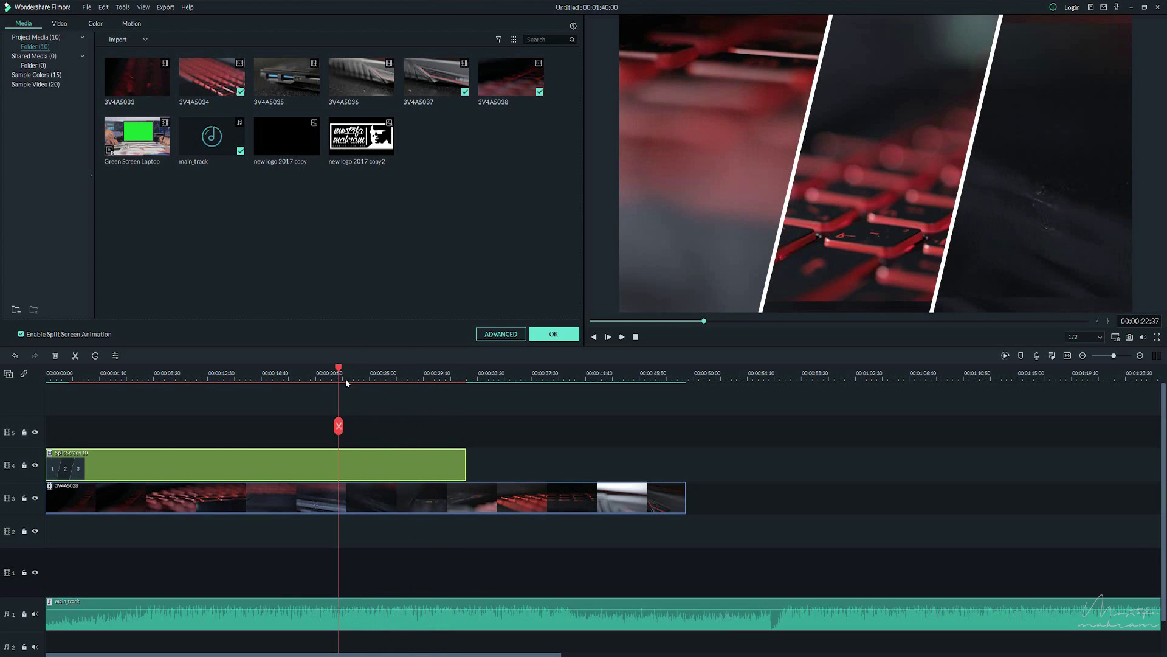
left_click_drag(466, 462, 338, 462)
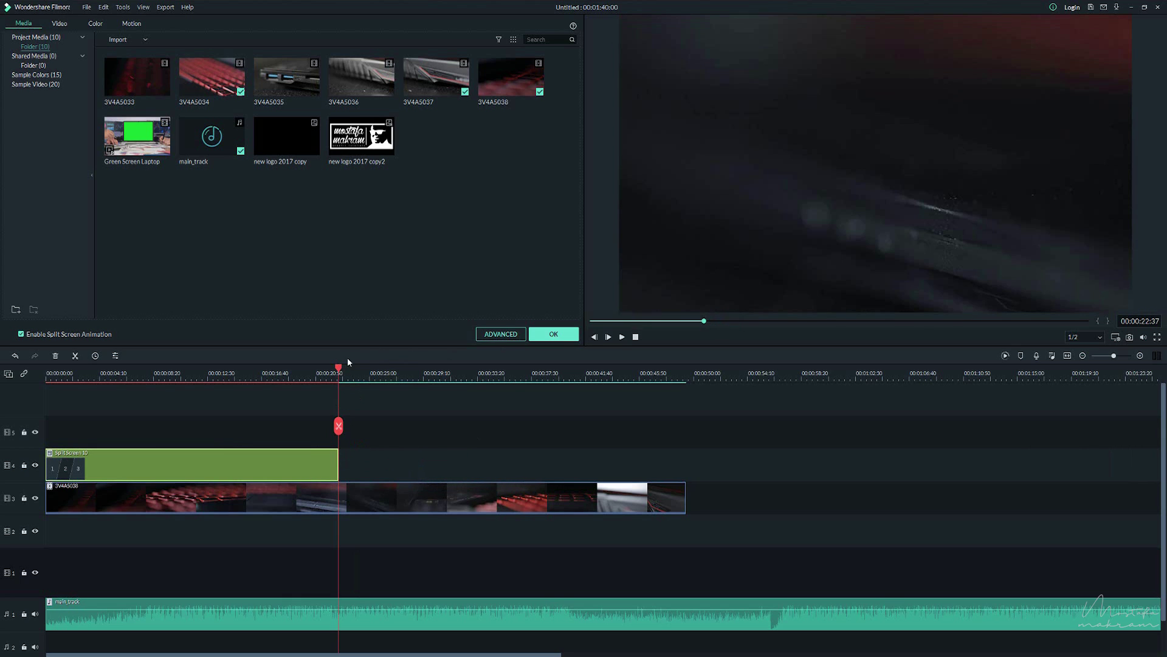
left_click(554, 334)
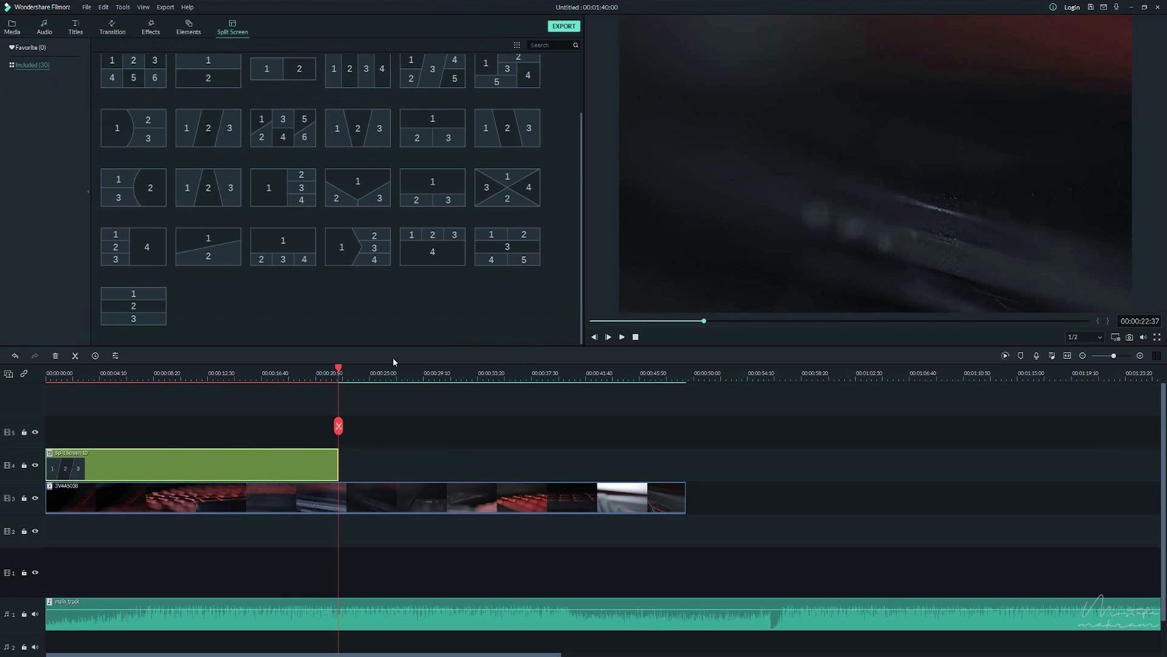
left_click_drag(344, 371, 47, 370)
key("space")
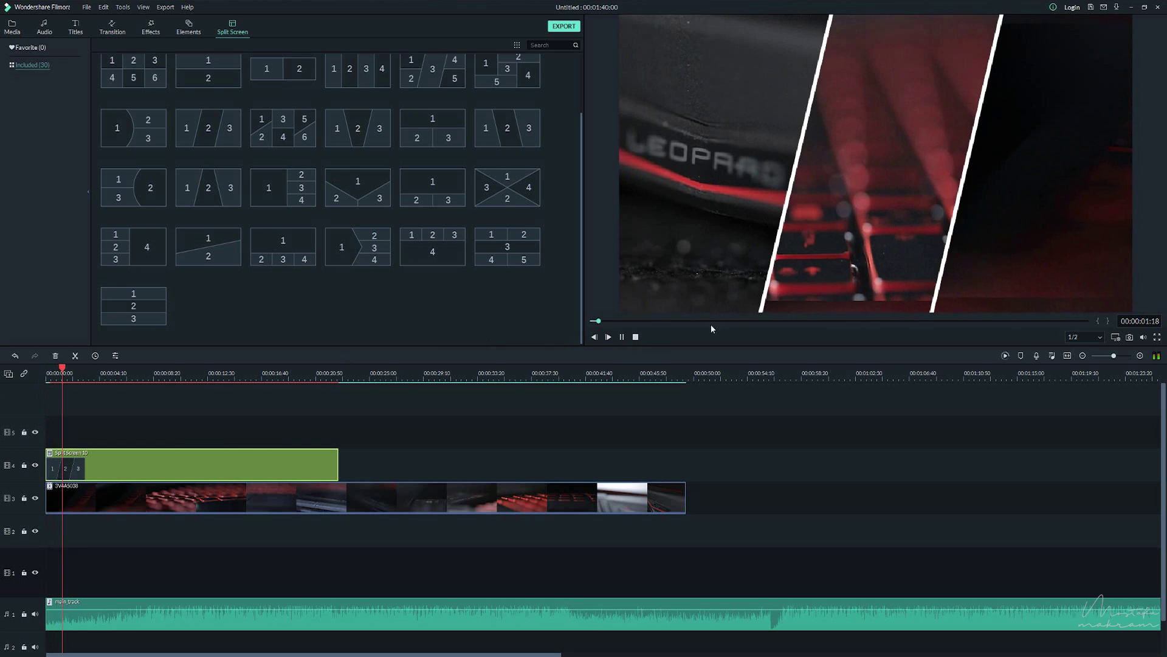
key("space")
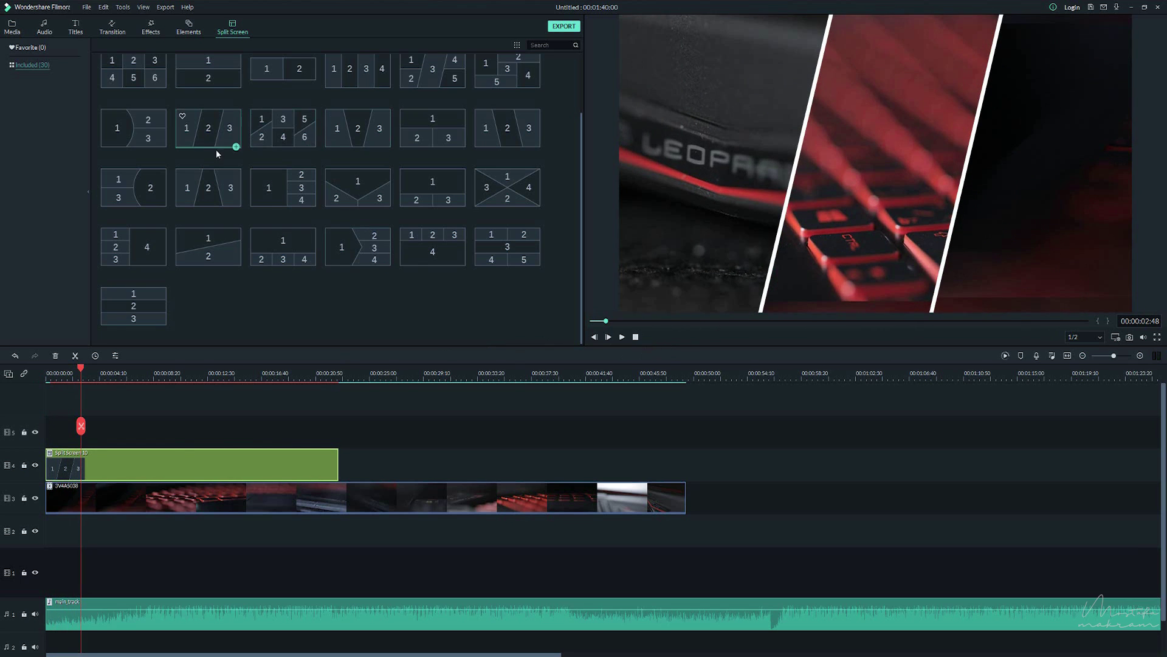
Look over the other split screen layouts and remove the split screen clip from the timeline.
scroll(207, 164, "up", 1)
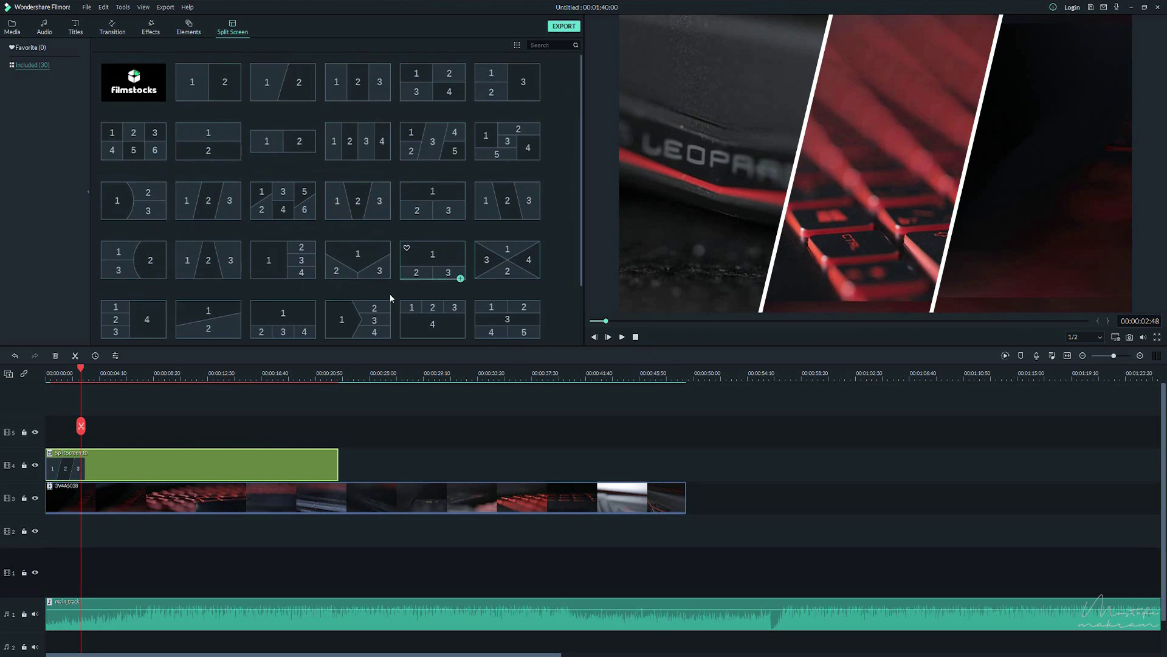
scroll(309, 208, "down", 1)
key("ctrl+z")
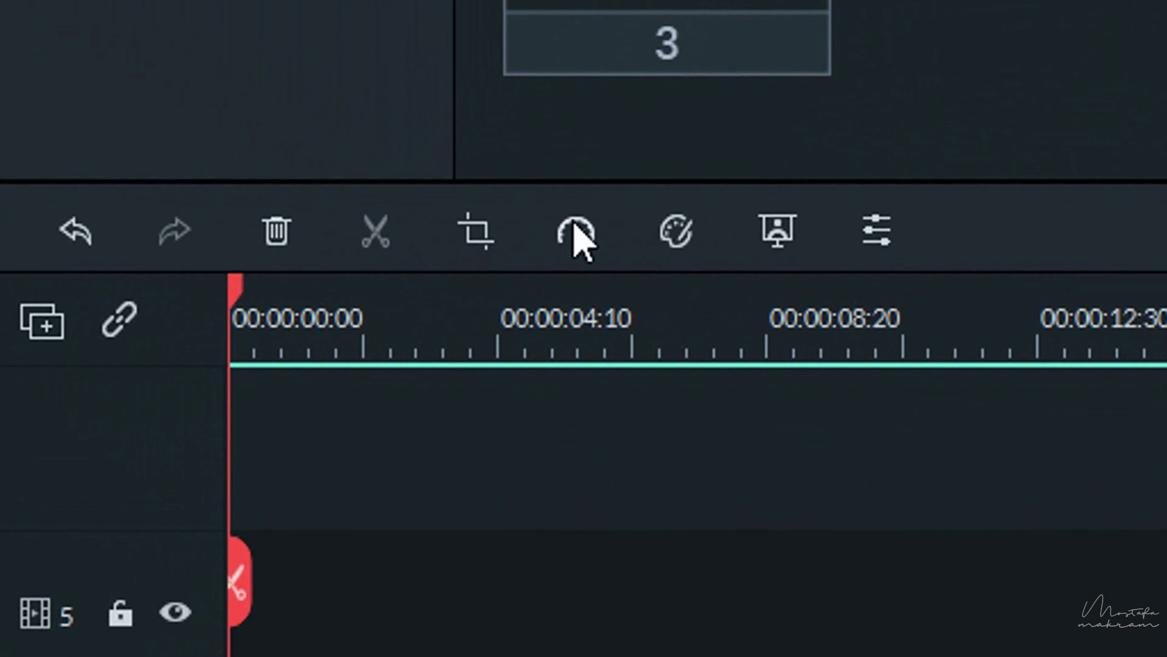
Crop the video clip 3V4A5038 to a 1324 x 745 area at 16:9 and apply the crop.
left_click(476, 238)
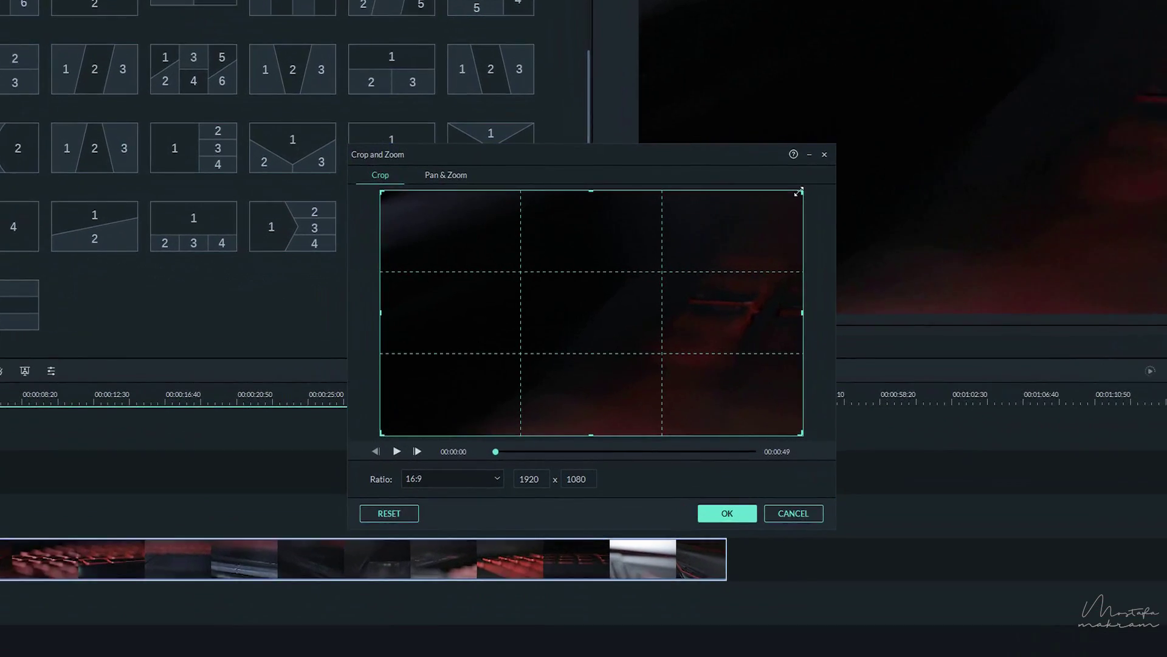
left_click_drag(745, 220, 644, 276)
left_click_drag(550, 344, 669, 302)
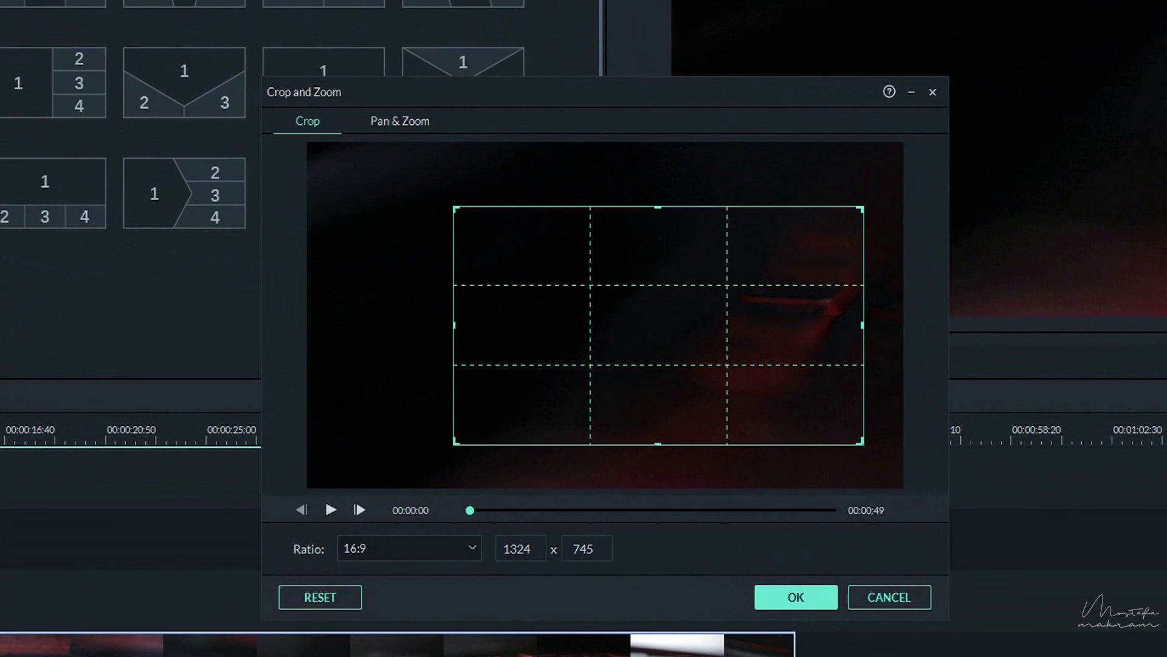
left_click(804, 594)
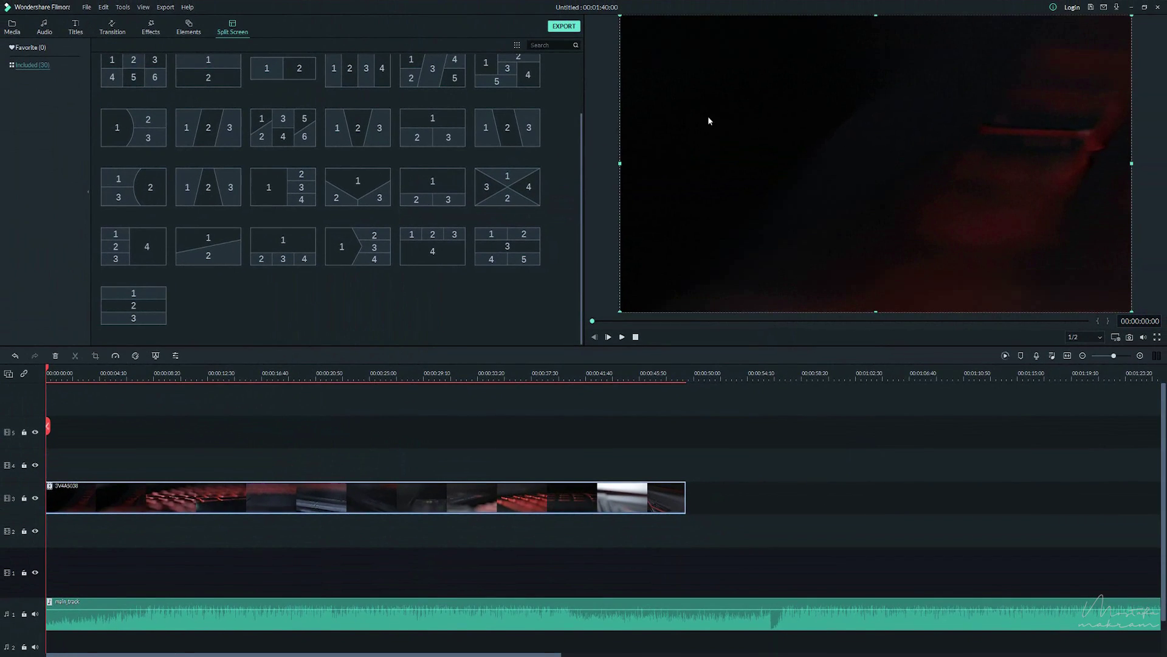
Reset the crop of the 3V4A5038 clip to the full 1920 x 1080 frame and confirm.
left_click(96, 356)
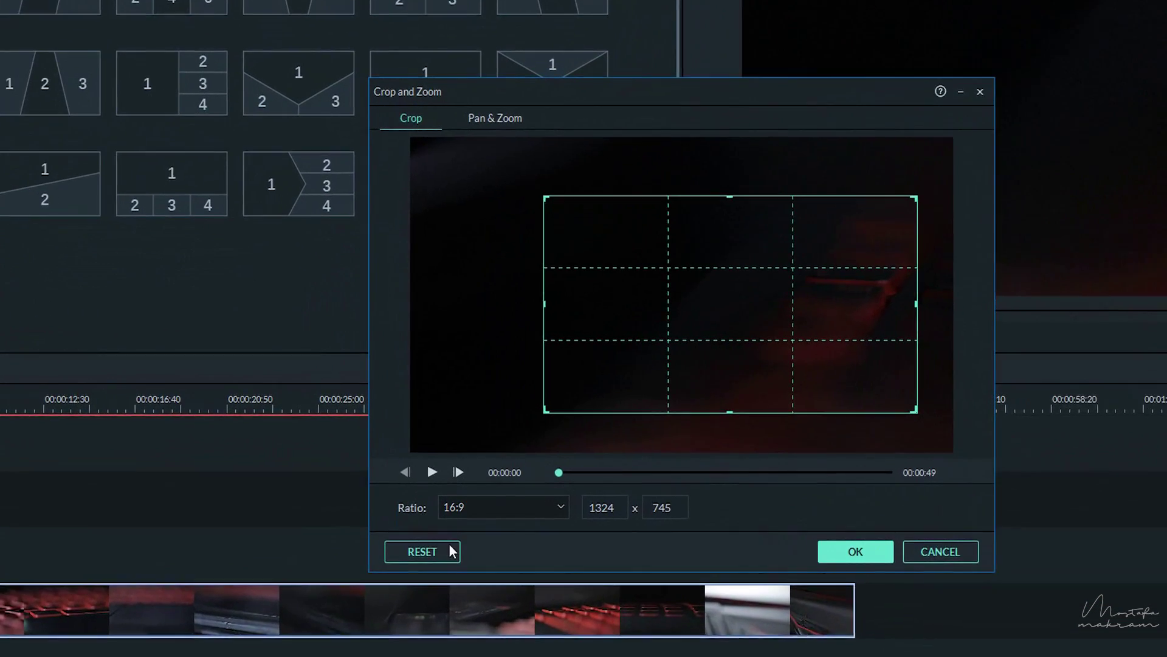
left_click(430, 463)
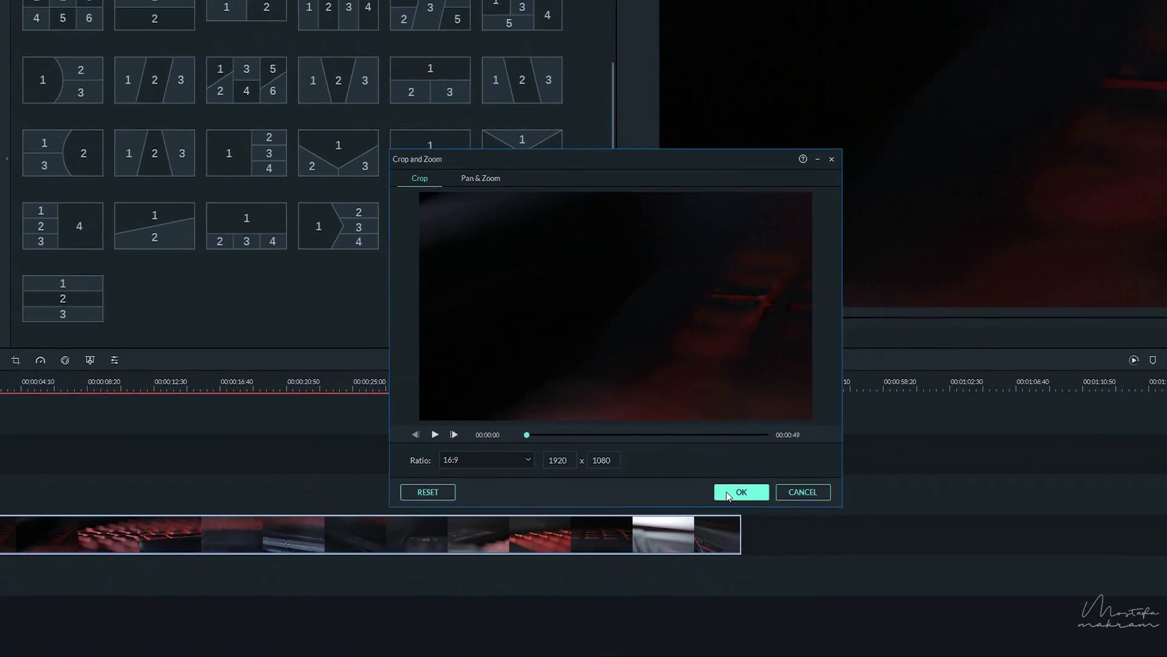
left_click(869, 570)
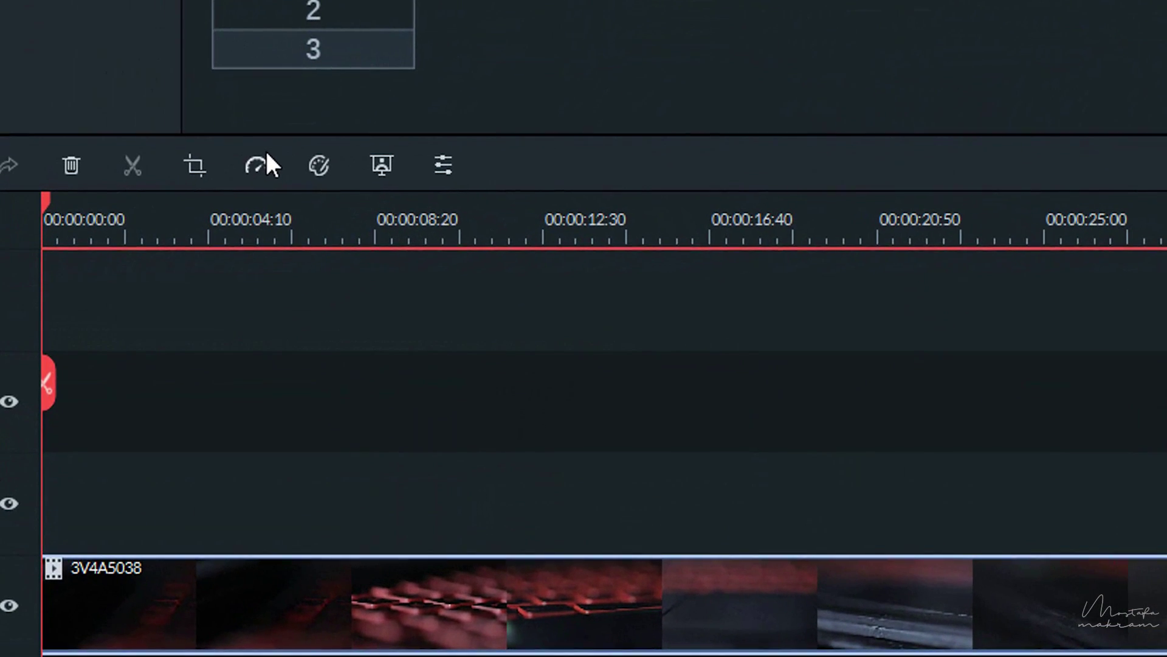
Insert a freeze frame into the 3V4A5038 clip at 00:00:36:35.
left_click(256, 162)
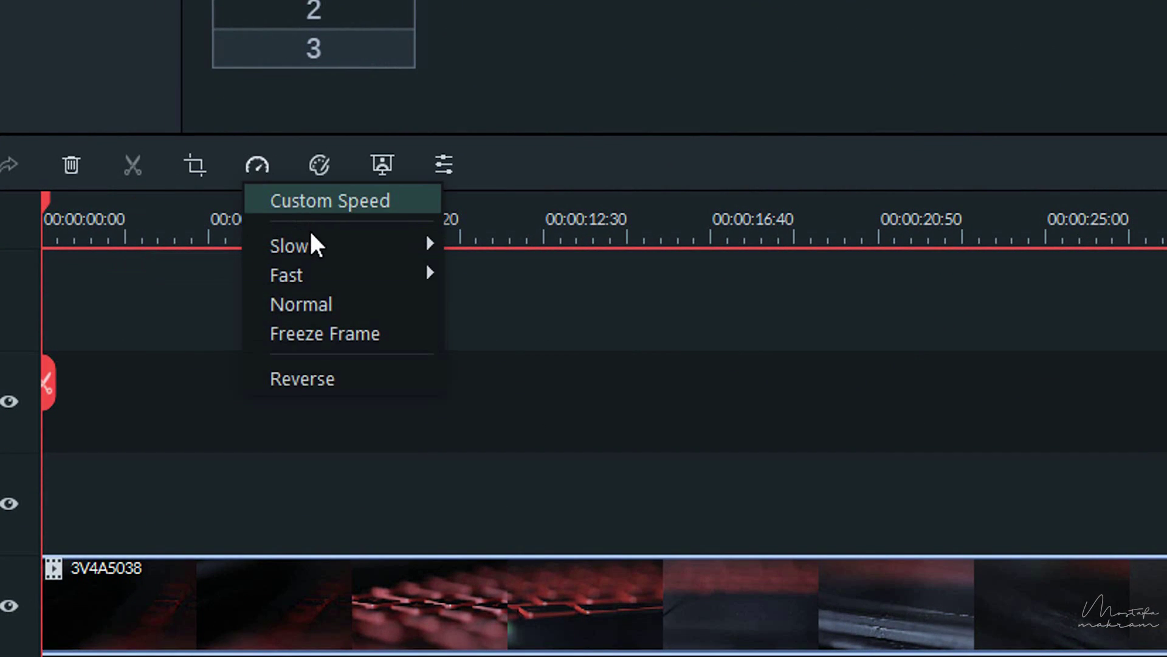
mouse_move(311, 242)
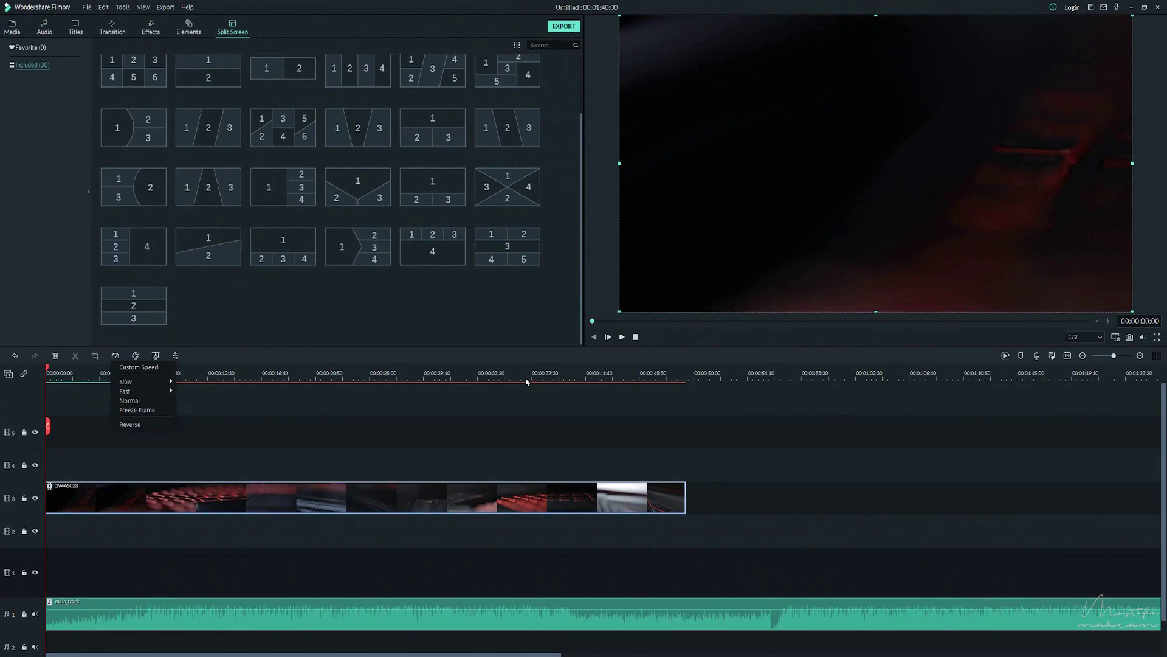
left_click(526, 381)
mouse_move(526, 367)
left_mouse_down()
mouse_move(610, 371)
mouse_move(519, 377)
left_mouse_up()
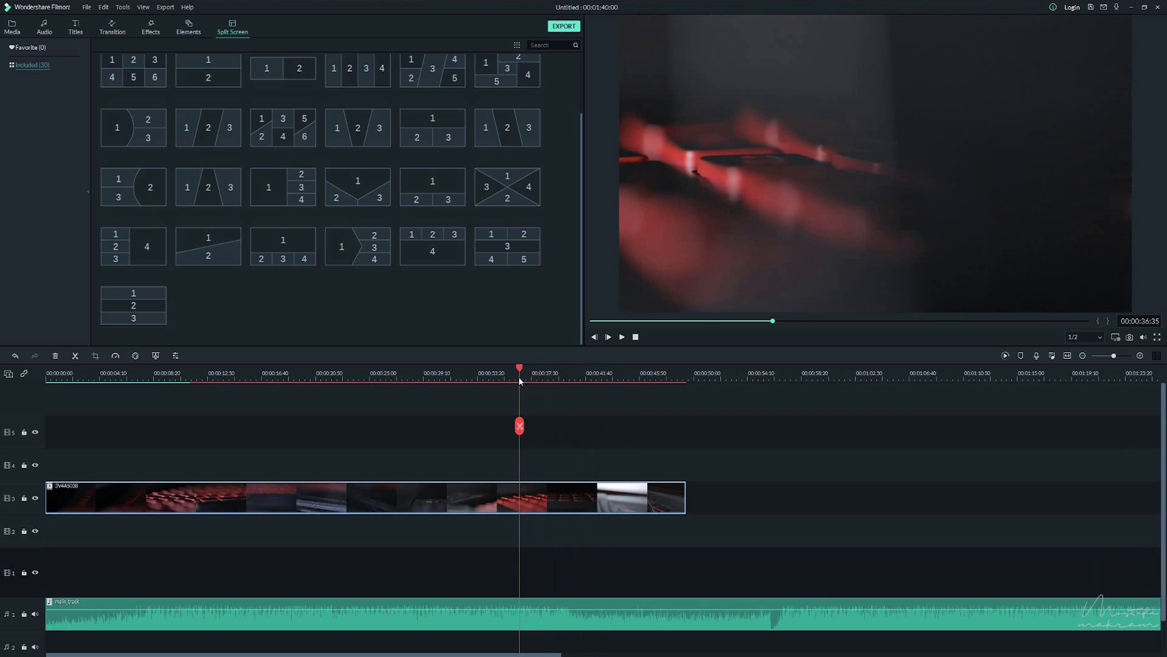
left_click(115, 355)
left_click(130, 406)
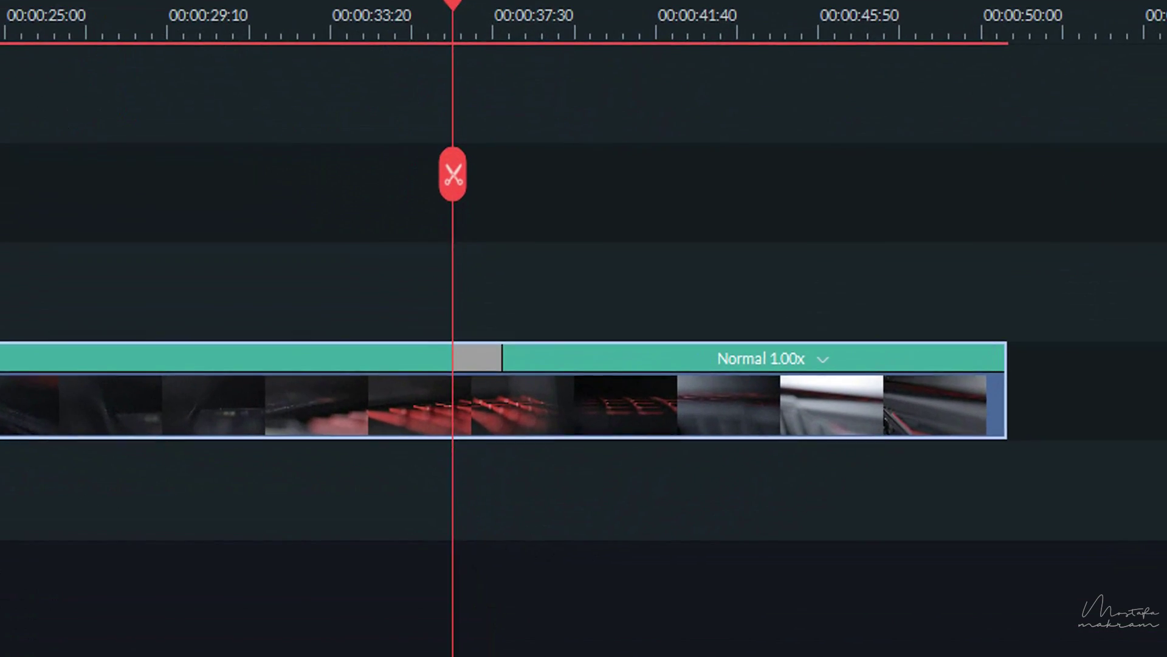
Play the clip through the freeze frame section to check how the frozen image looks.
scroll(466, 473, "down", 1)
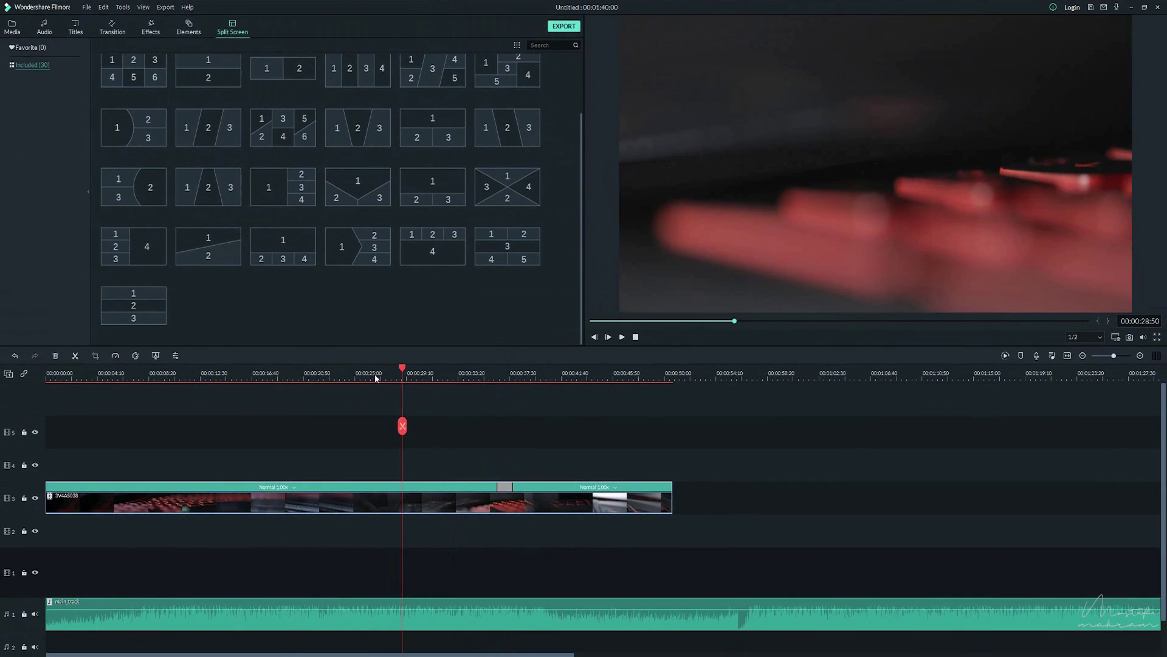
left_click(636, 337)
left_click(623, 339)
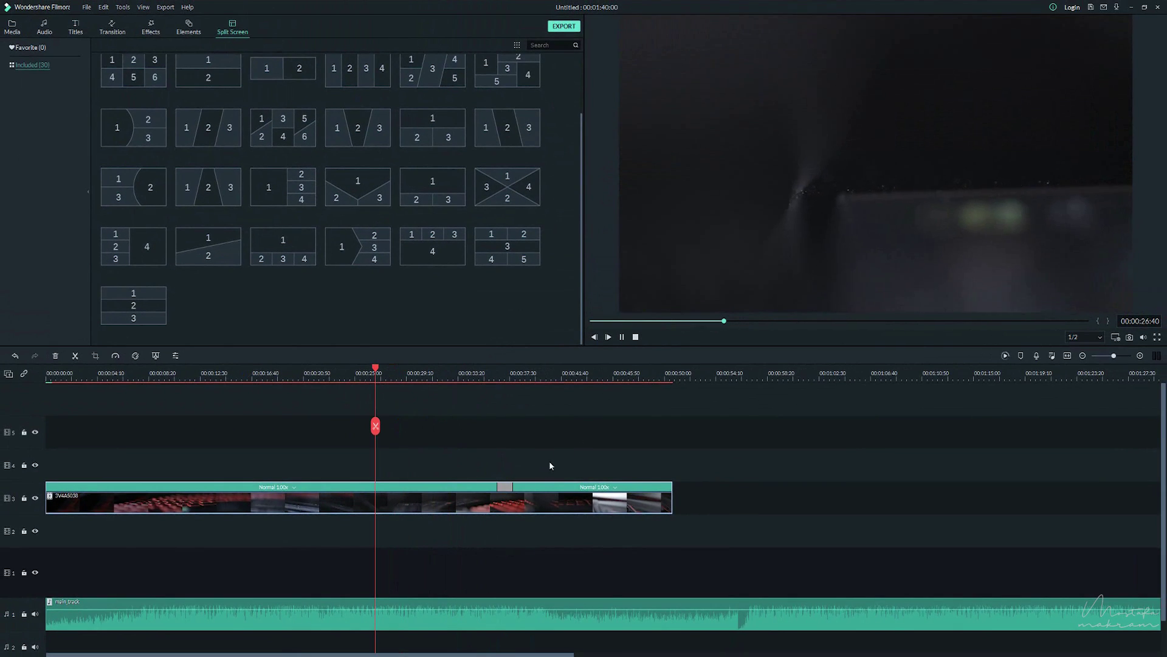
left_click(488, 374)
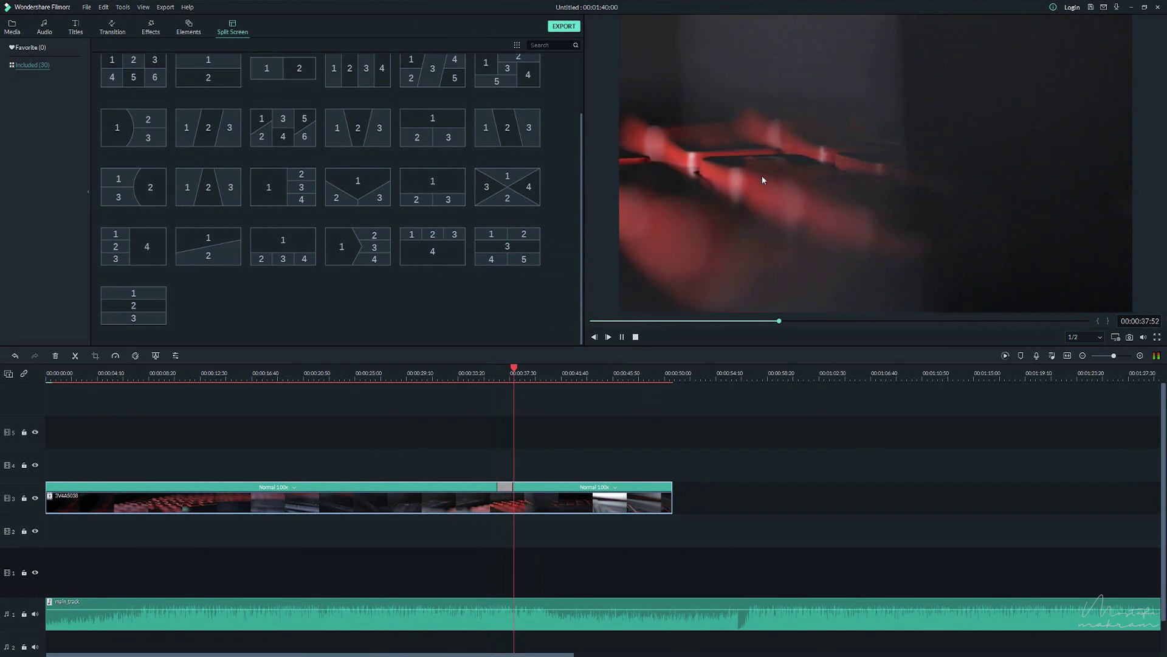
key("space")
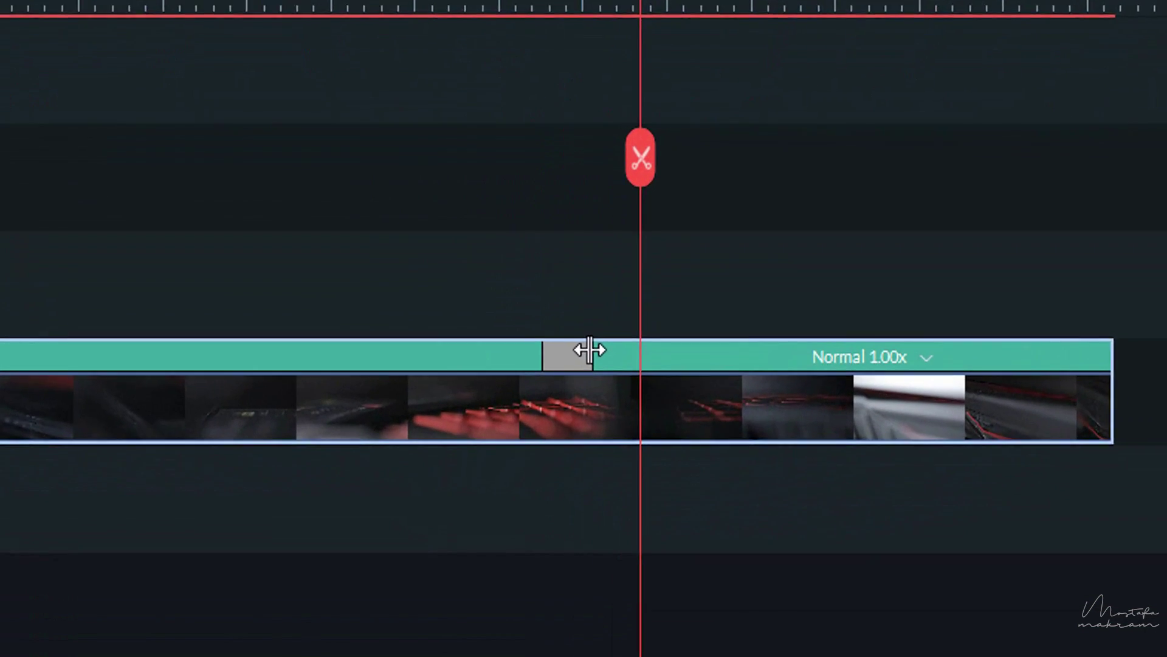
Extend the freeze frame in the clip on video track 3 until about 00:00:43.
left_click_drag(526, 464, 608, 466)
left_click_drag(816, 341, 824, 349)
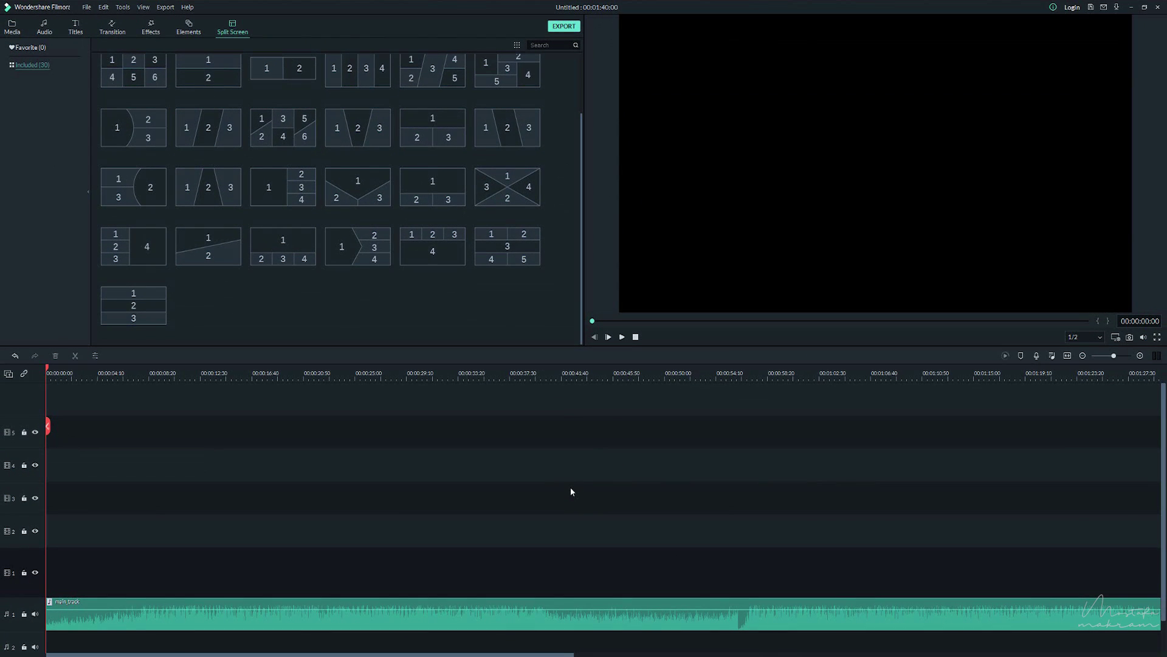
Undo the clip deletion and all the freeze frame changes on video track 3.
key("ctrl+z")
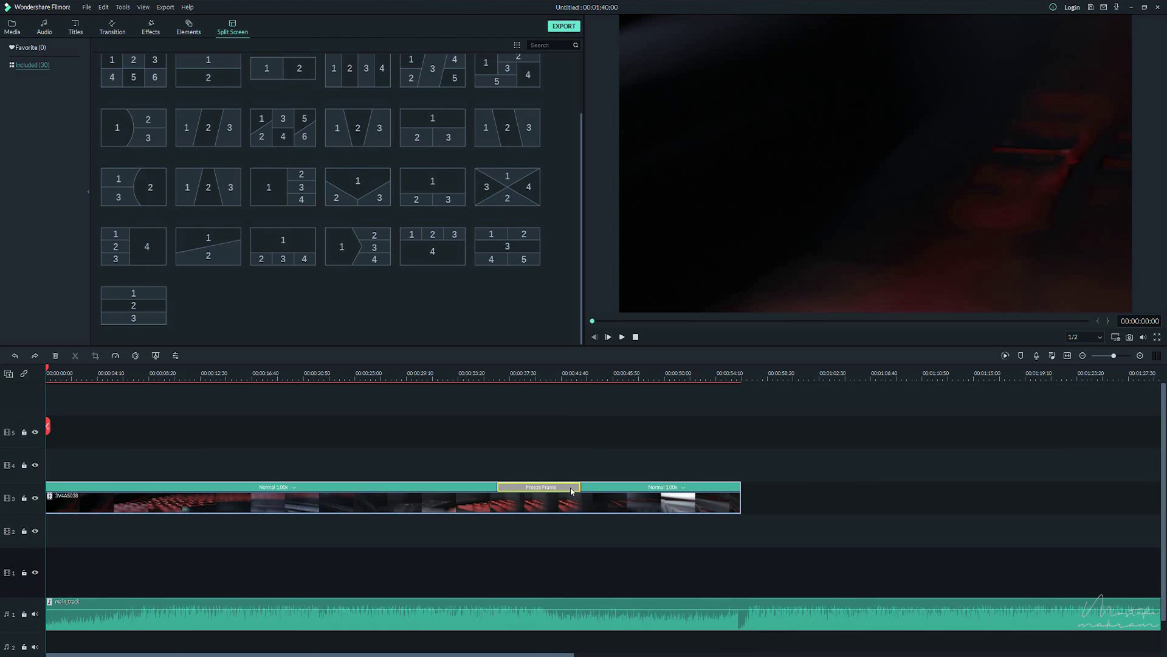
key("ctrl+z")
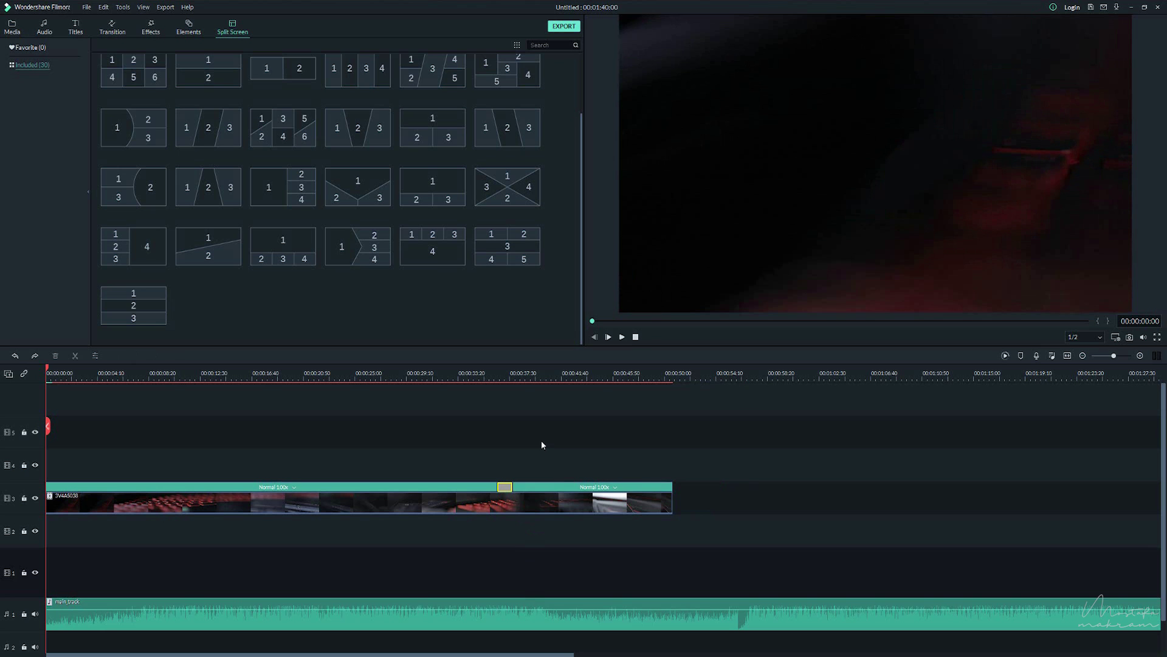
key("ctrl+z")
Apply the Boom! motion animation to the clip on video track 3 and preview it from the start.
left_click(204, 496)
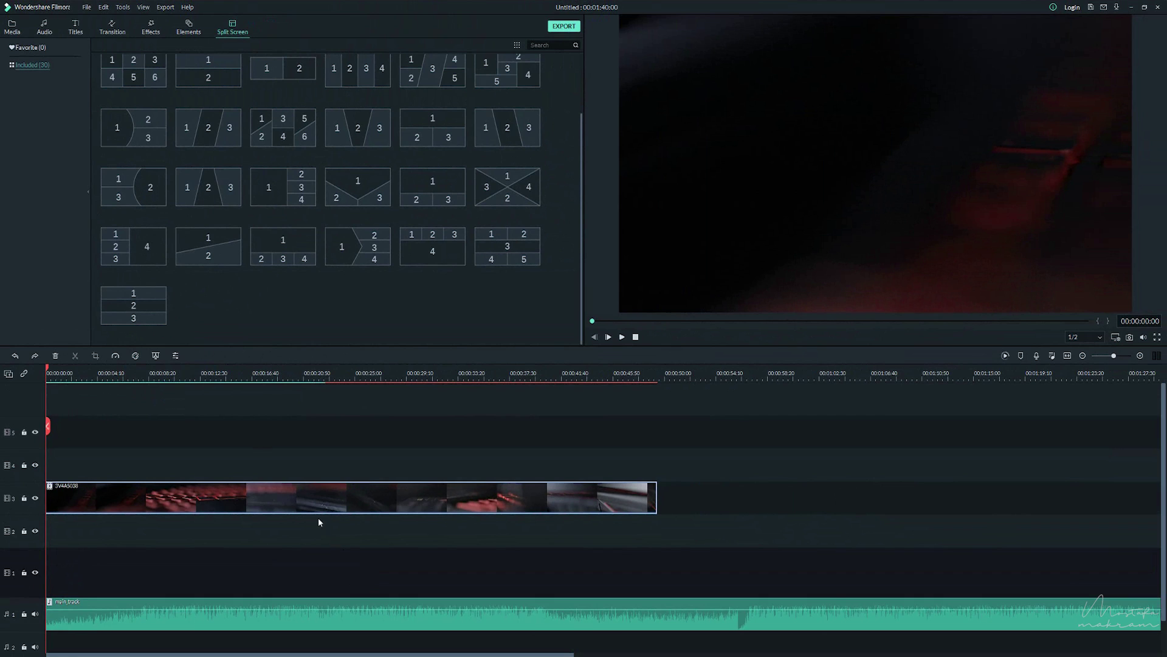
double_click(307, 506)
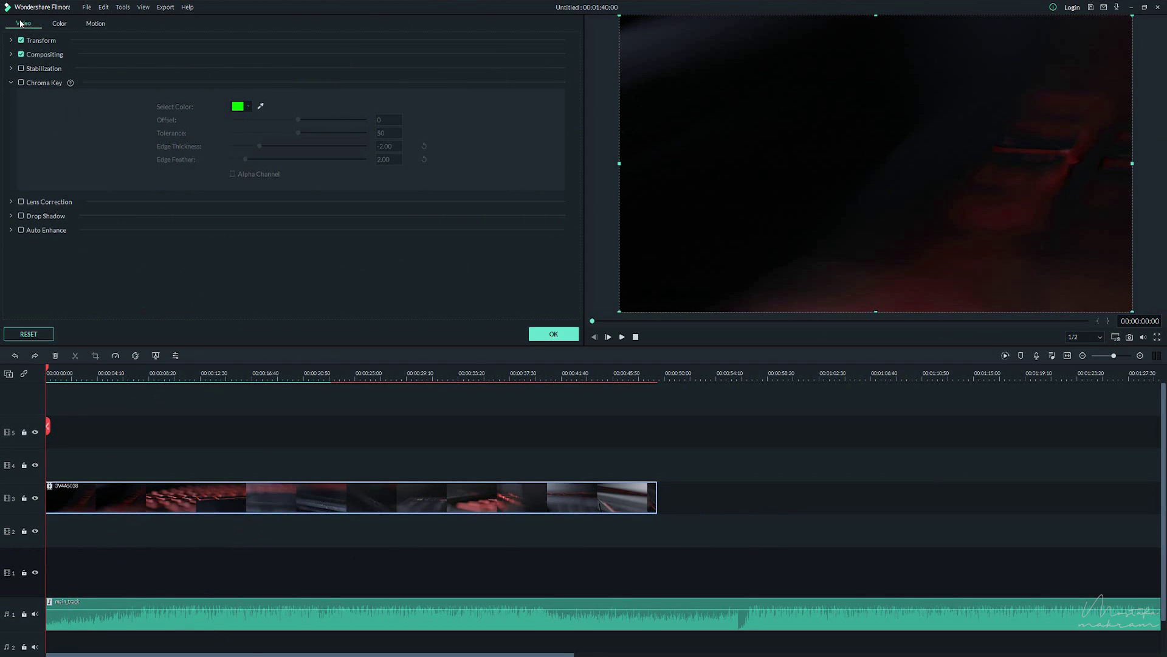
left_click(60, 23)
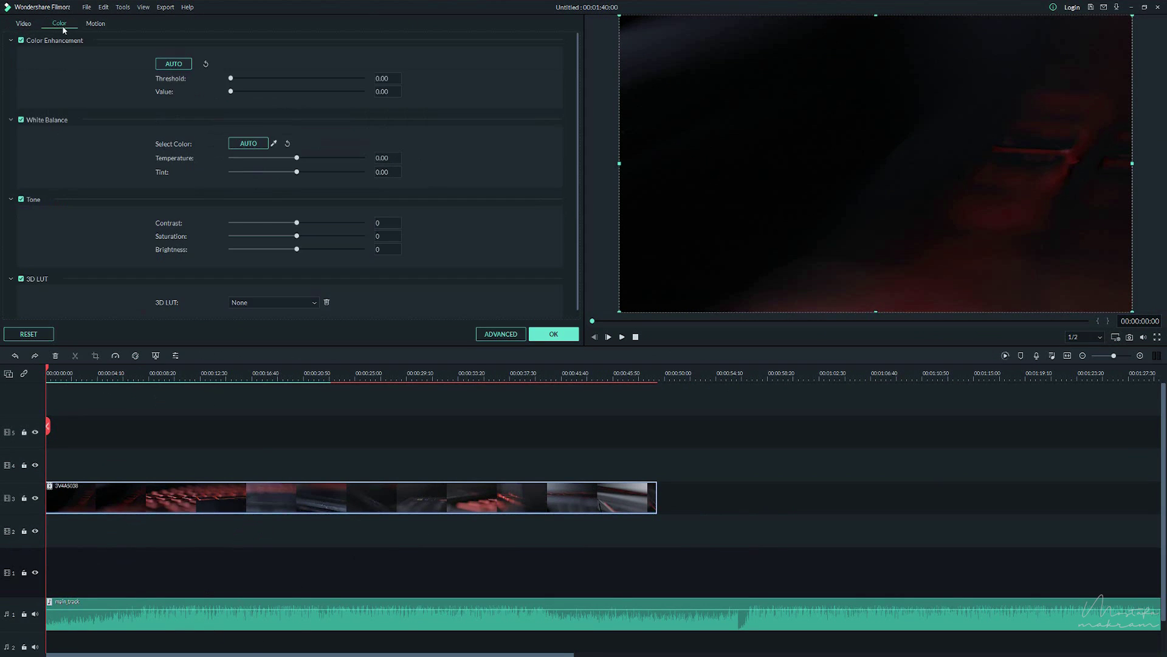
left_click(97, 25)
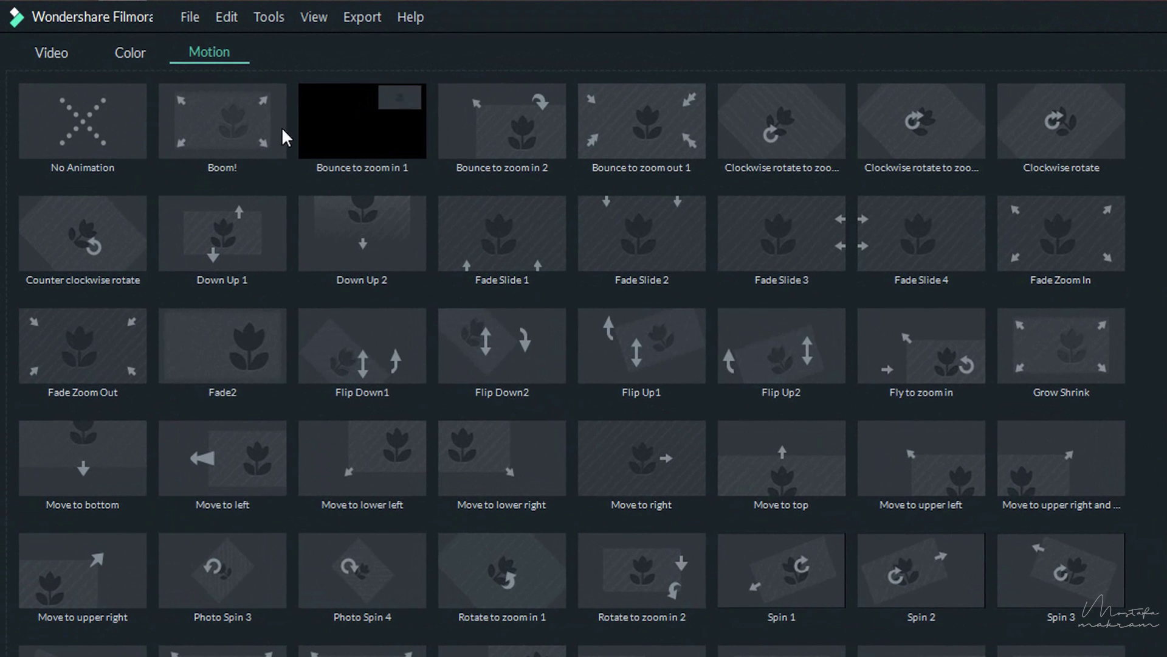
left_click(243, 127)
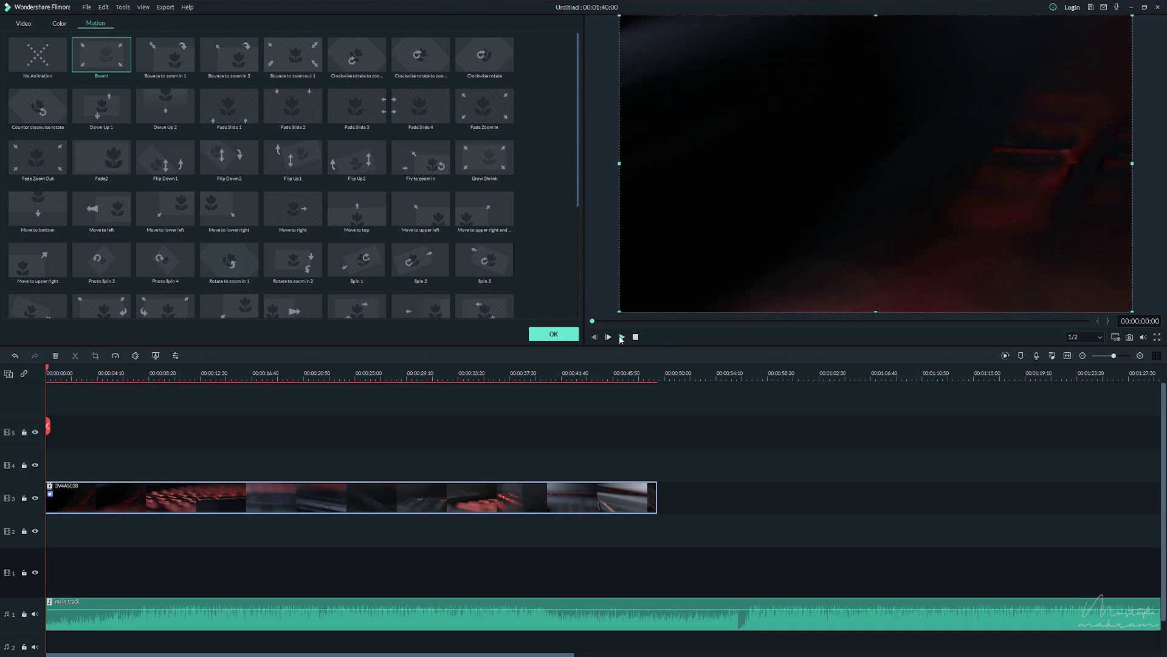
left_click(621, 338)
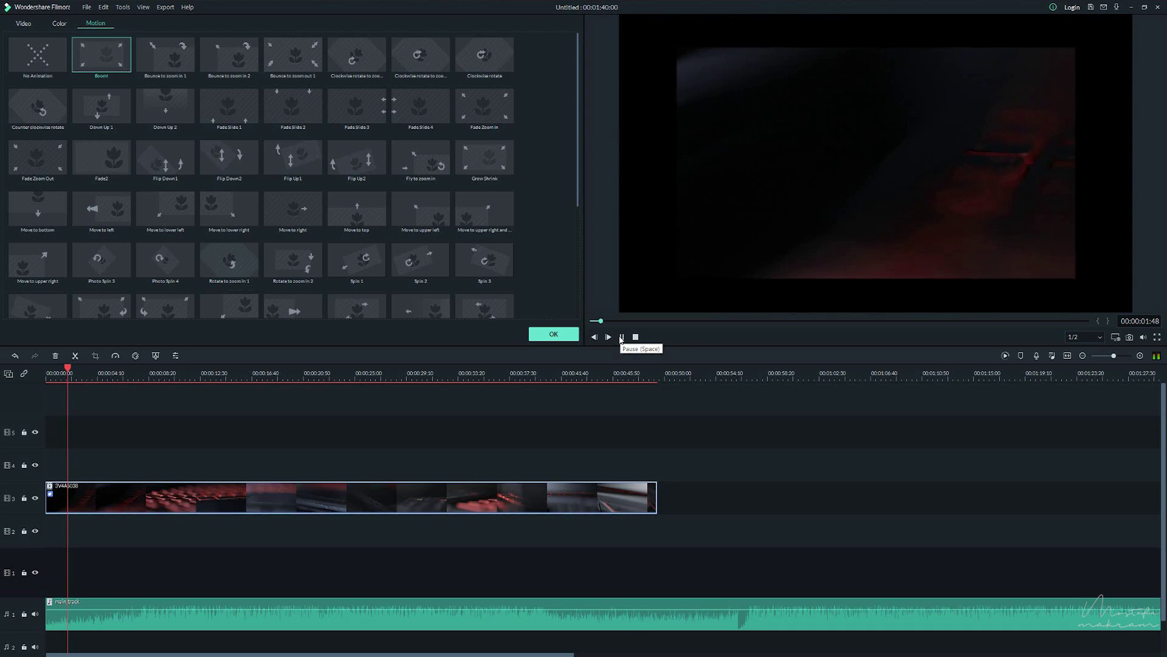
Set the clip's motion to No Animation and collapse the Chroma Key section in its video settings.
left_click(36, 57)
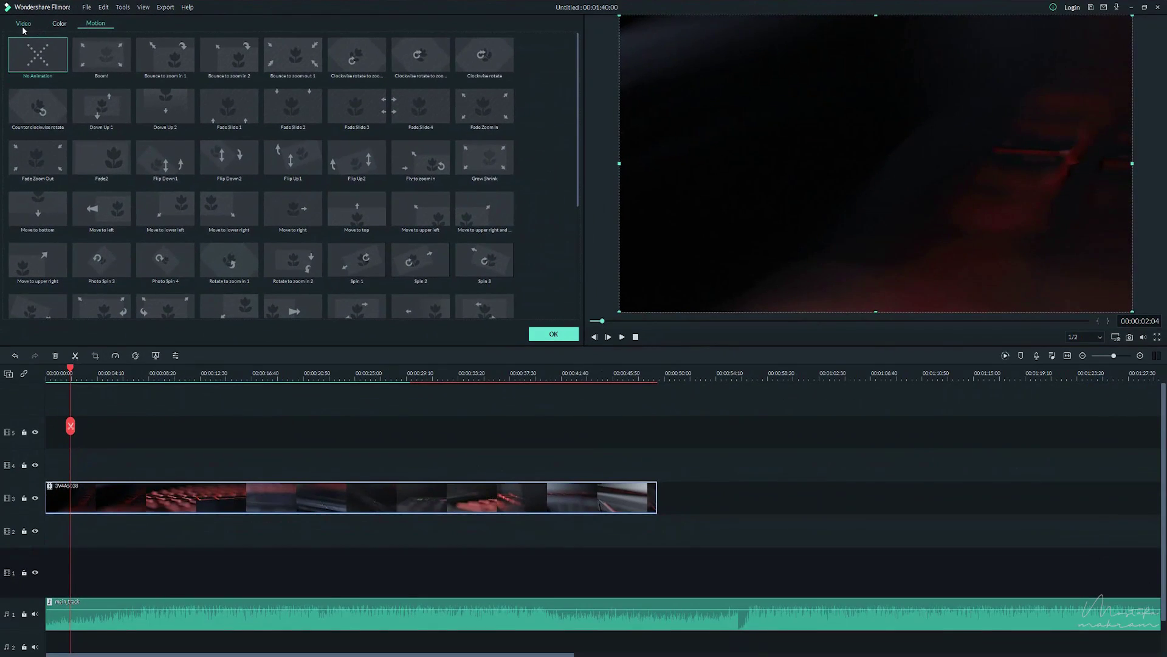
left_click(23, 24)
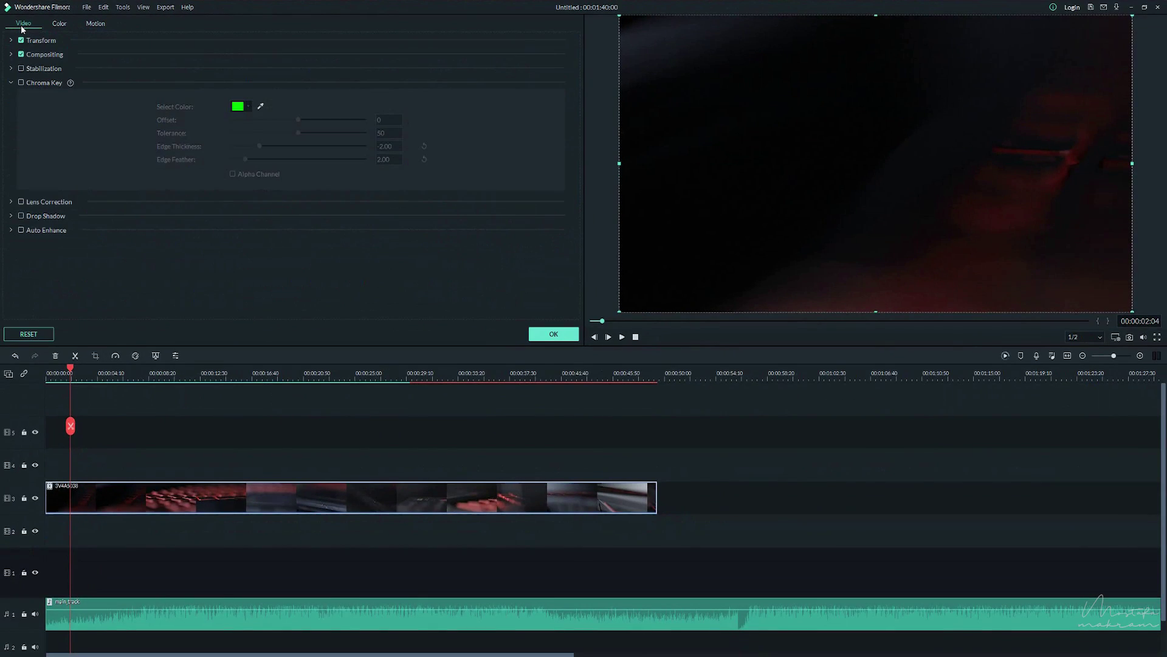
left_click(11, 82)
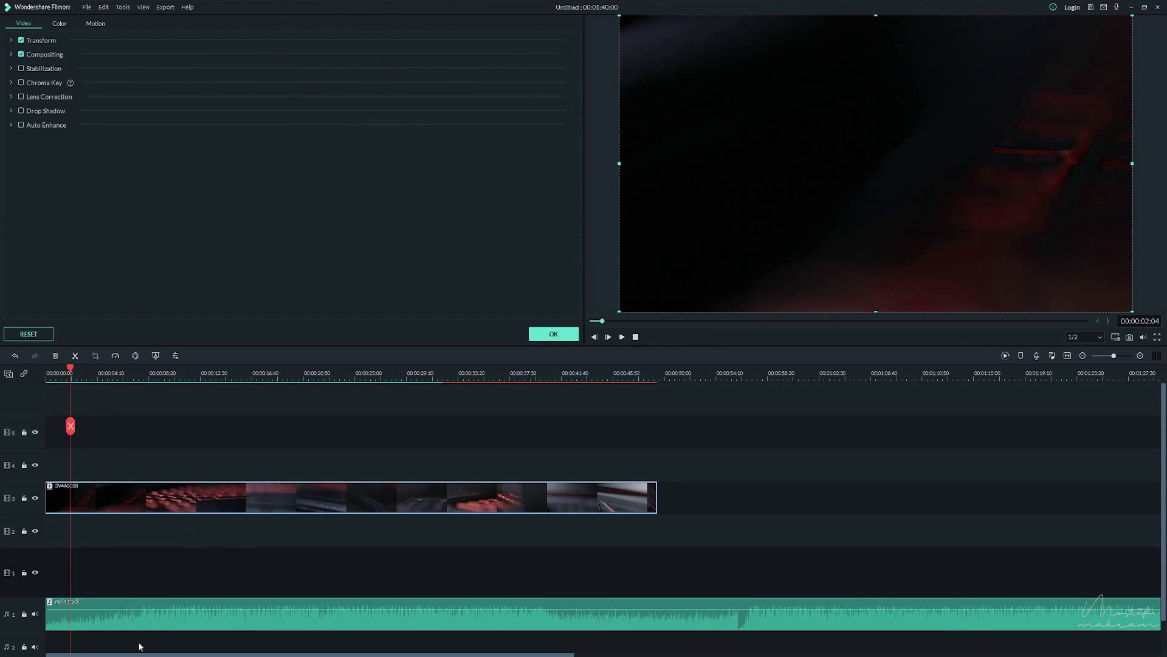
Set the fade in of the music track to 9.65 seconds and play it from the start.
mouse_move(171, 610)
double_click(171, 612)
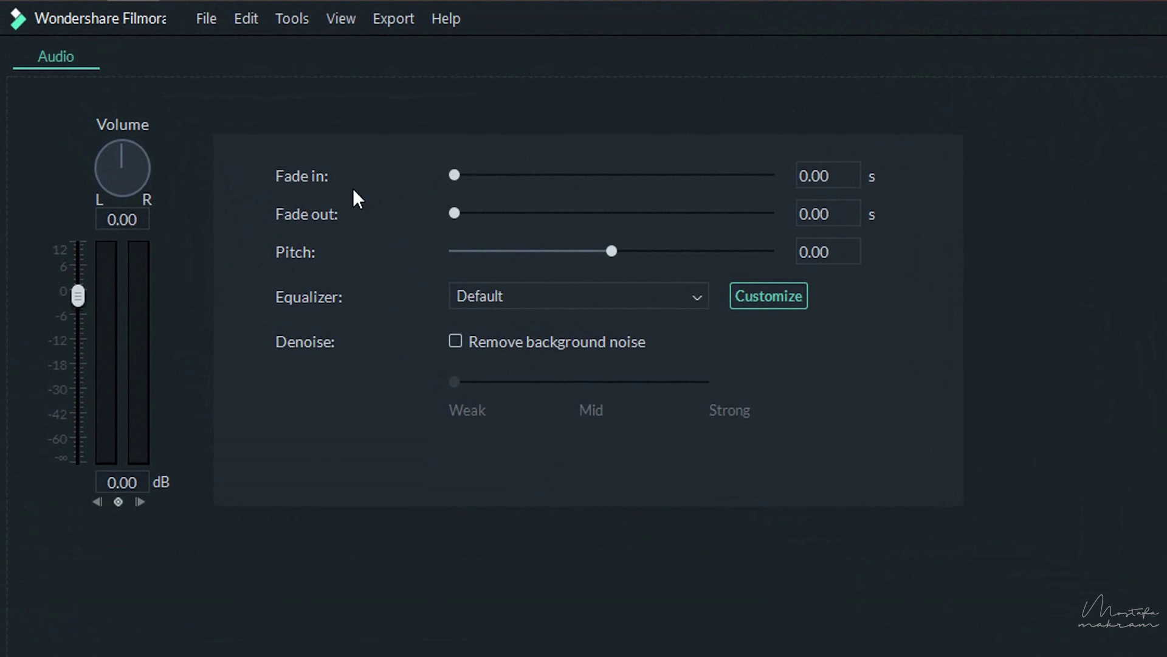
left_click_drag(455, 175, 498, 175)
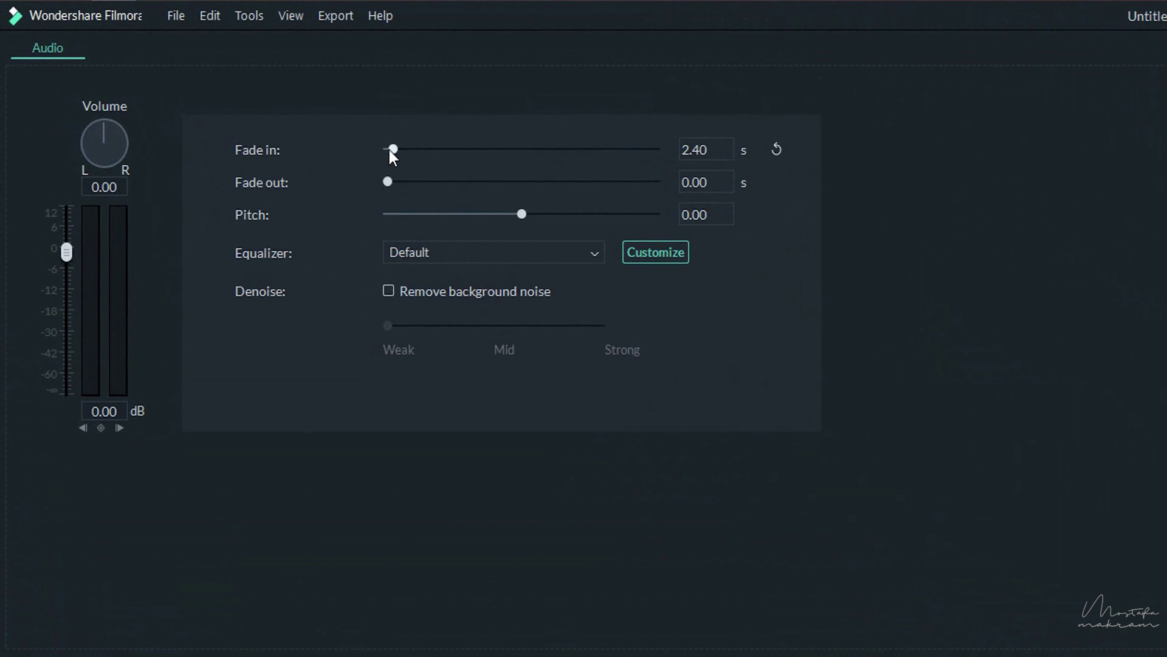
left_click_drag(389, 149, 409, 147)
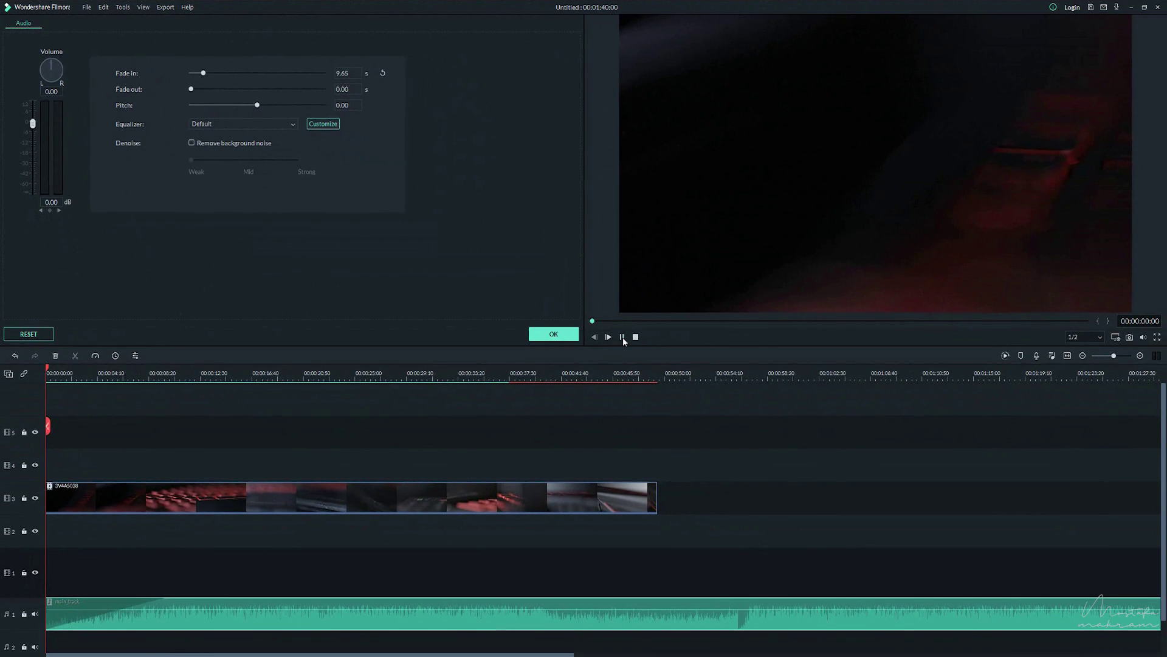
left_click(622, 337)
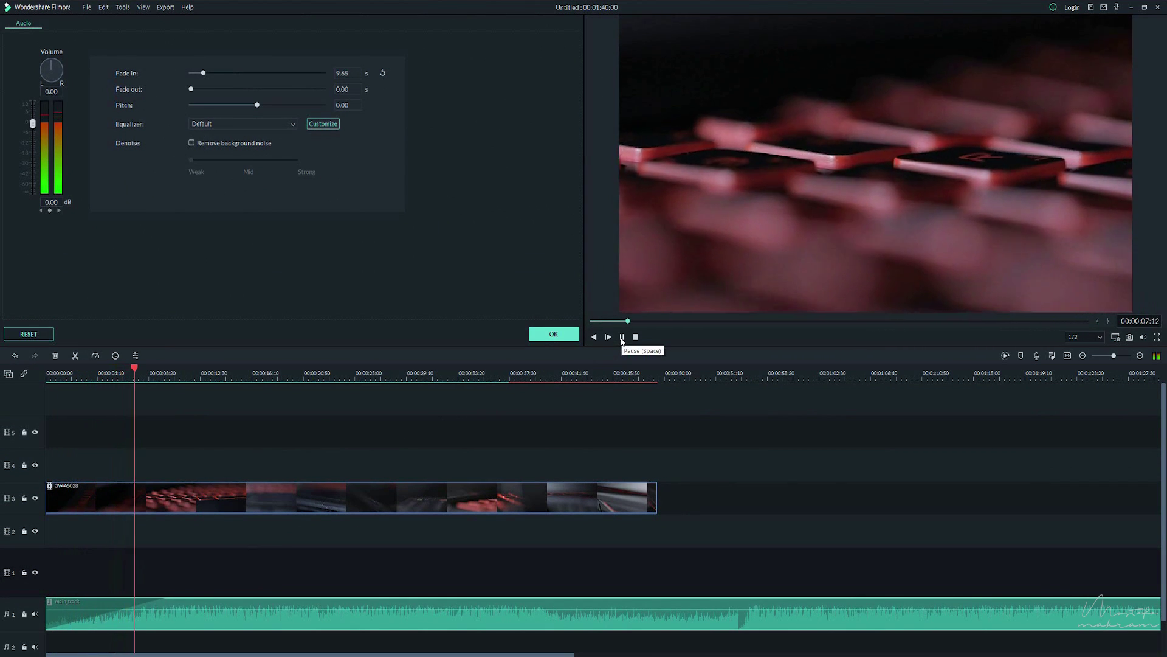
key("space")
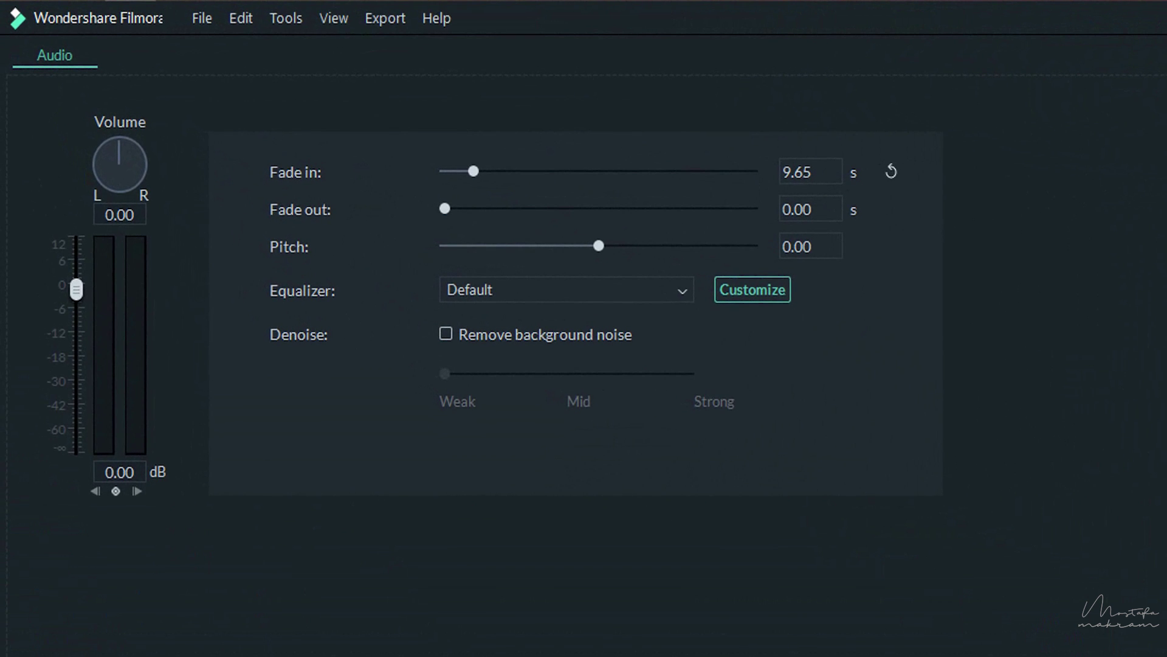
Enable background noise removal for the music track and set its strength to Weak.
left_click(453, 335)
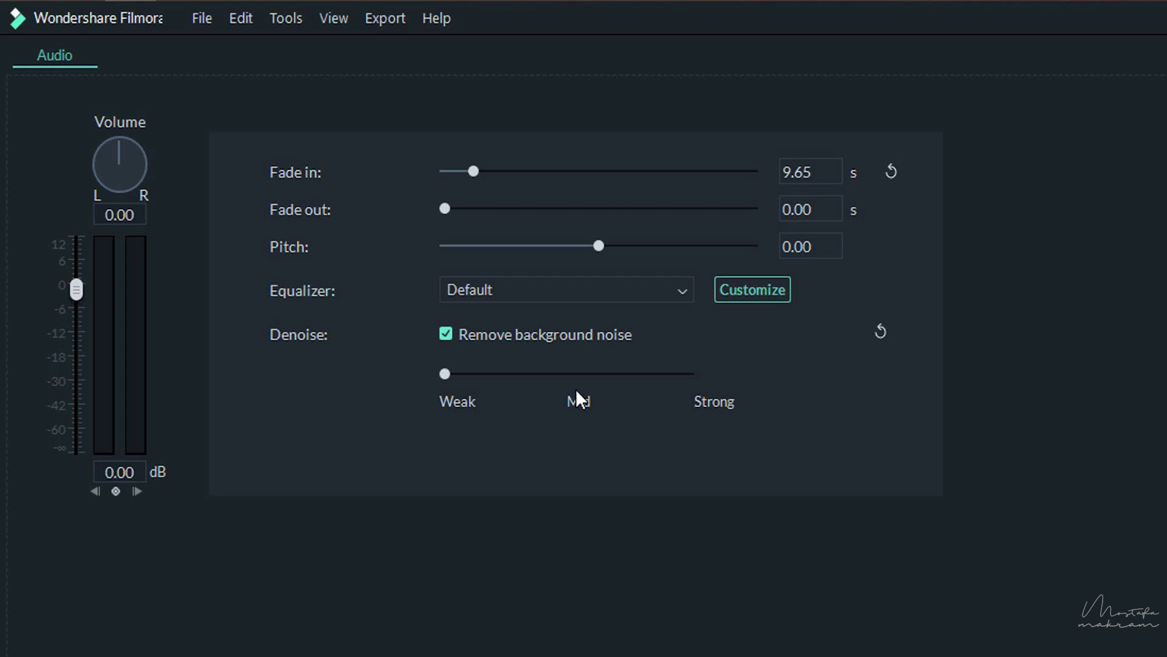
left_click(586, 376)
left_click_drag(509, 372, 440, 374)
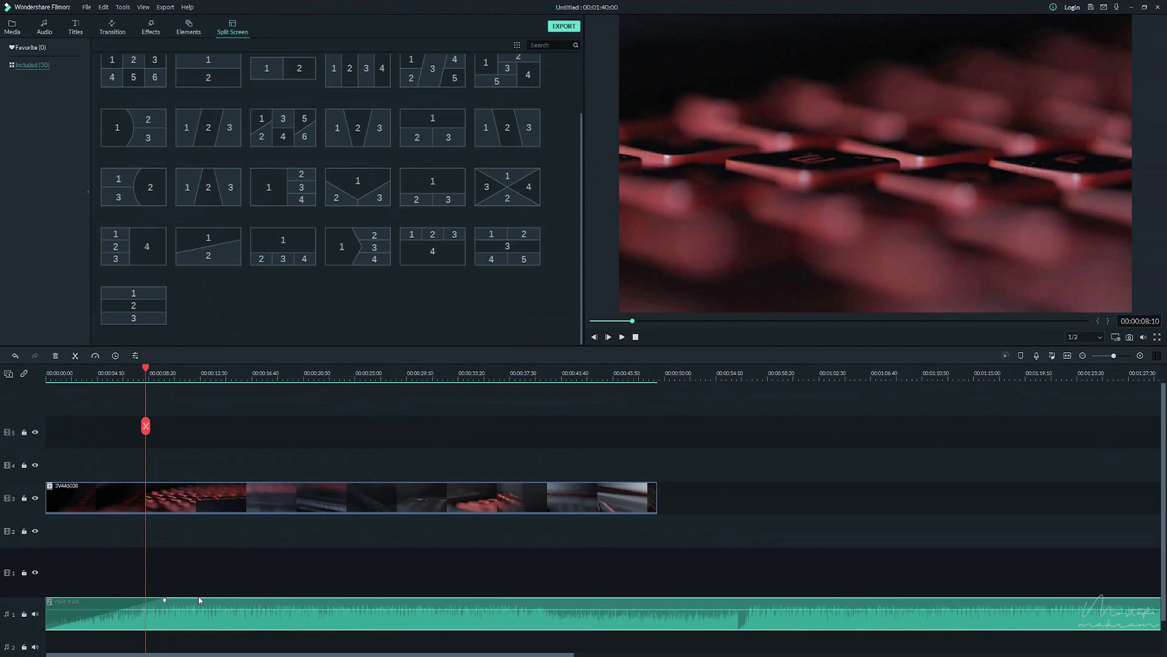
Open the transform settings of the clip on video track 3, try rotating it to about 108 degrees, and reset the rotation.
double_click(209, 504)
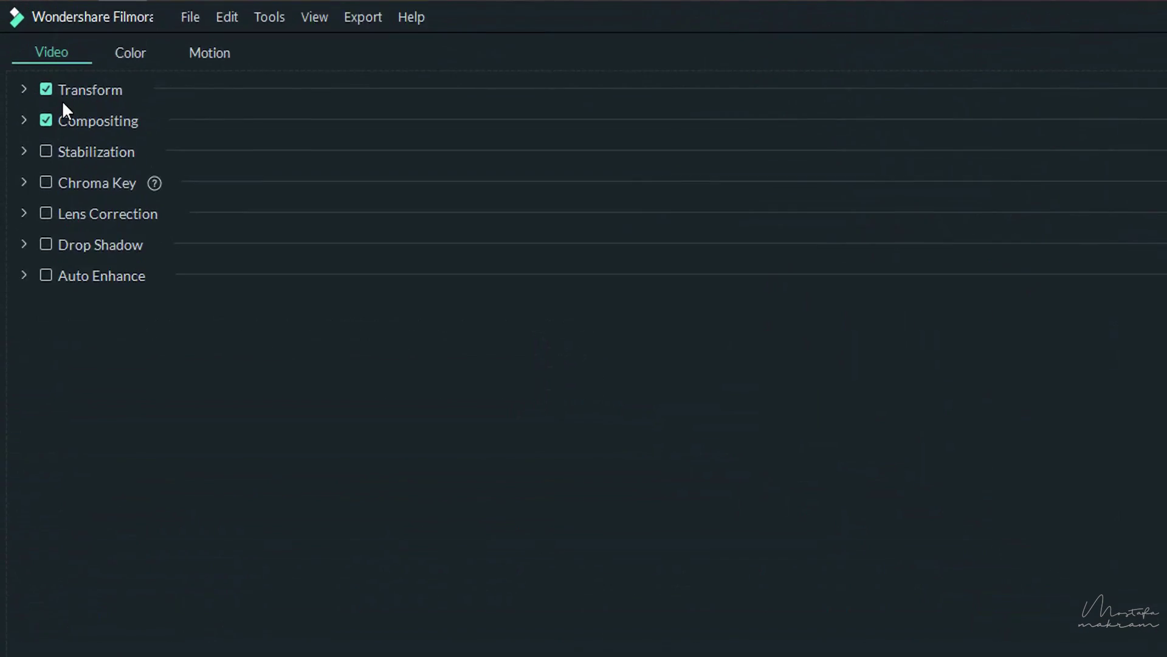
left_click(11, 40)
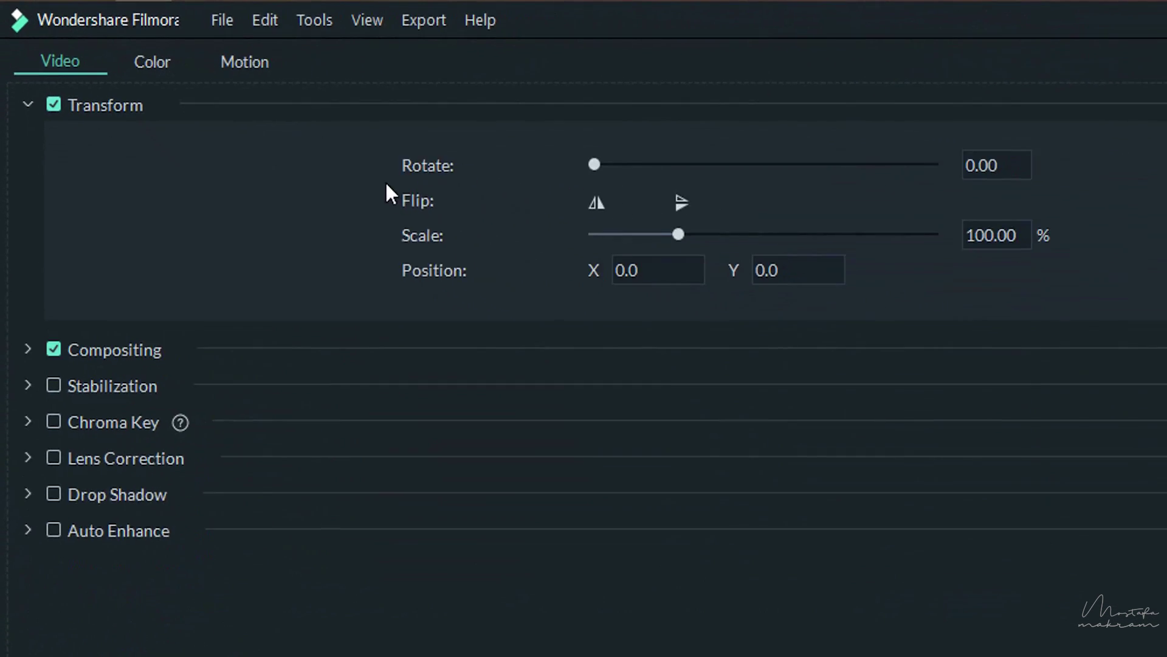
left_click_drag(952, 264, 1108, 271)
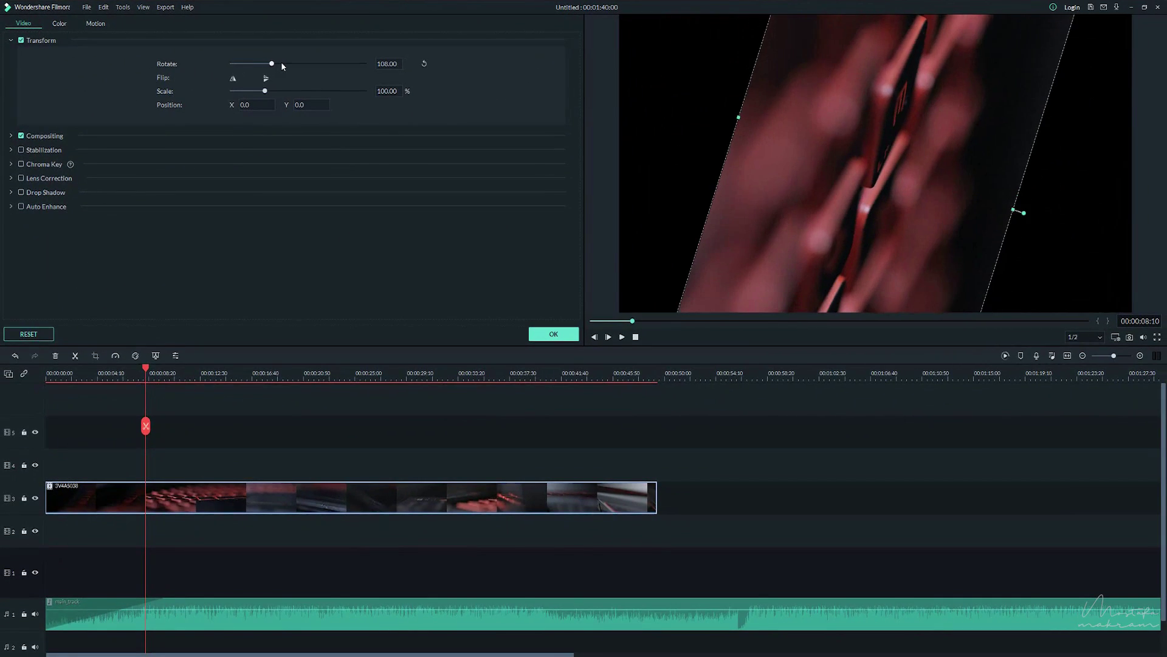
left_click(291, 68)
left_click(423, 63)
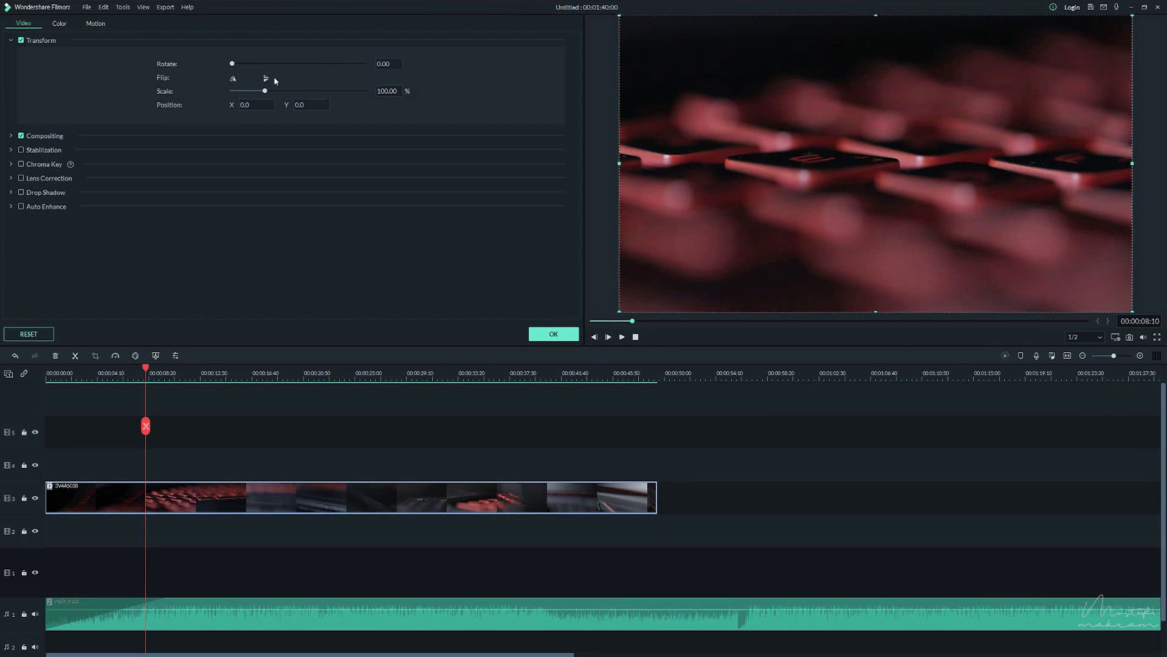
Try a vertical flip and revert it, and scale the clip to about 91% and 112% before resetting the scale.
left_click(268, 78)
left_click(268, 77)
mouse_move(268, 93)
left_mouse_down()
mouse_move(303, 87)
mouse_move(253, 93)
mouse_move(264, 93)
left_mouse_up()
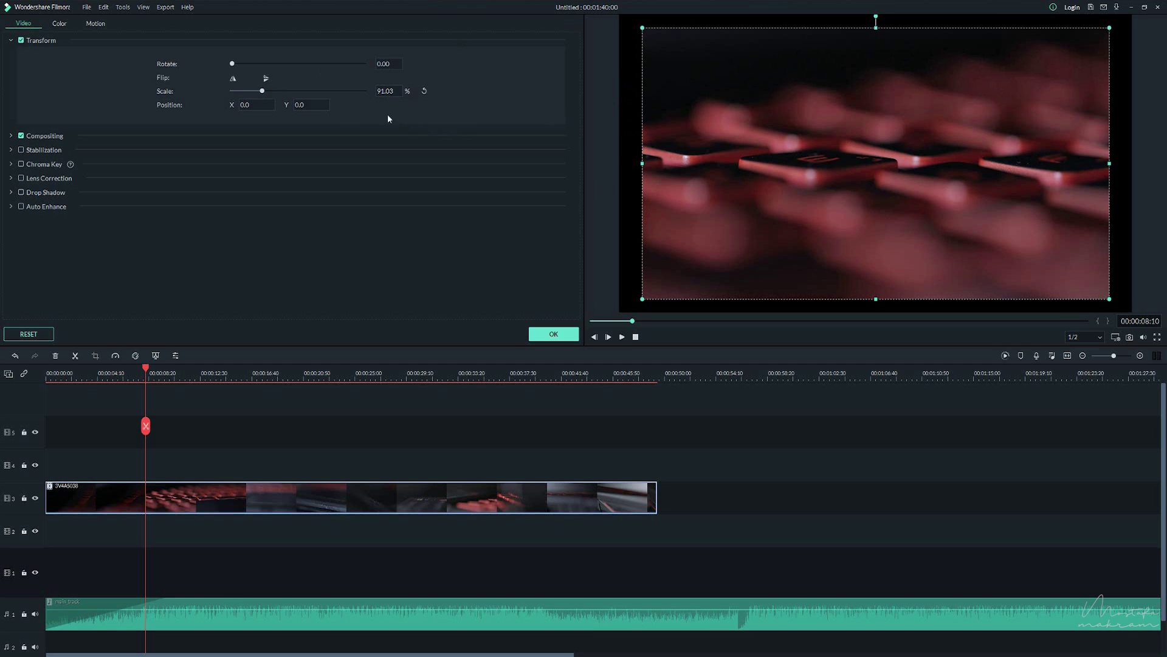
left_click_drag(262, 91, 270, 90)
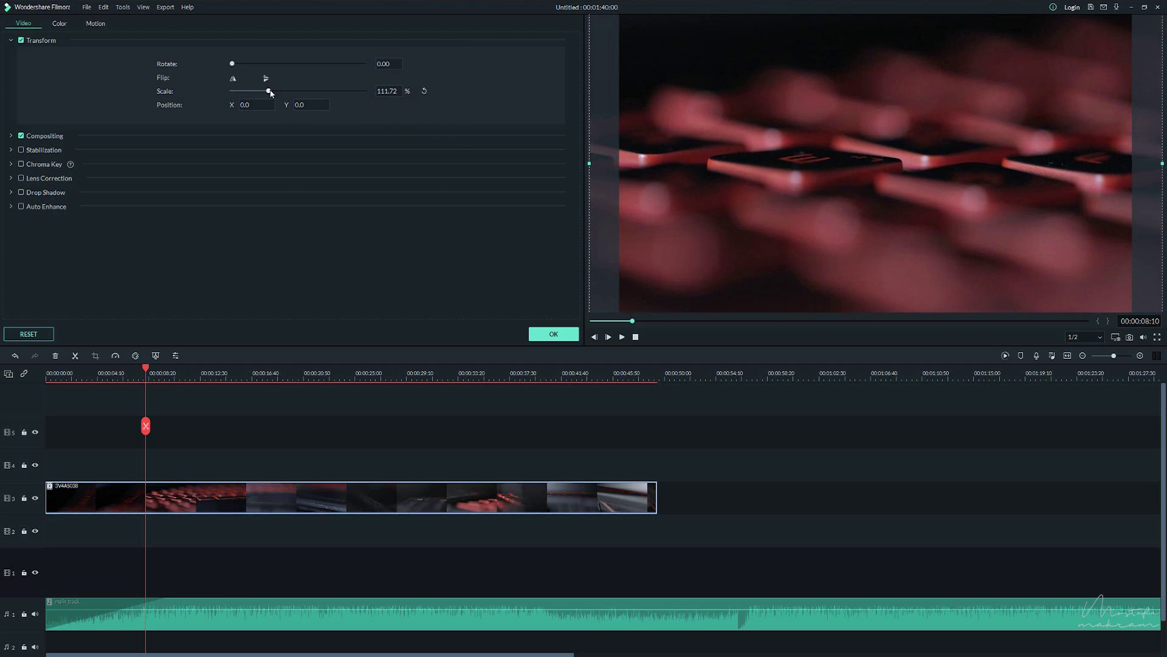
left_click(424, 91)
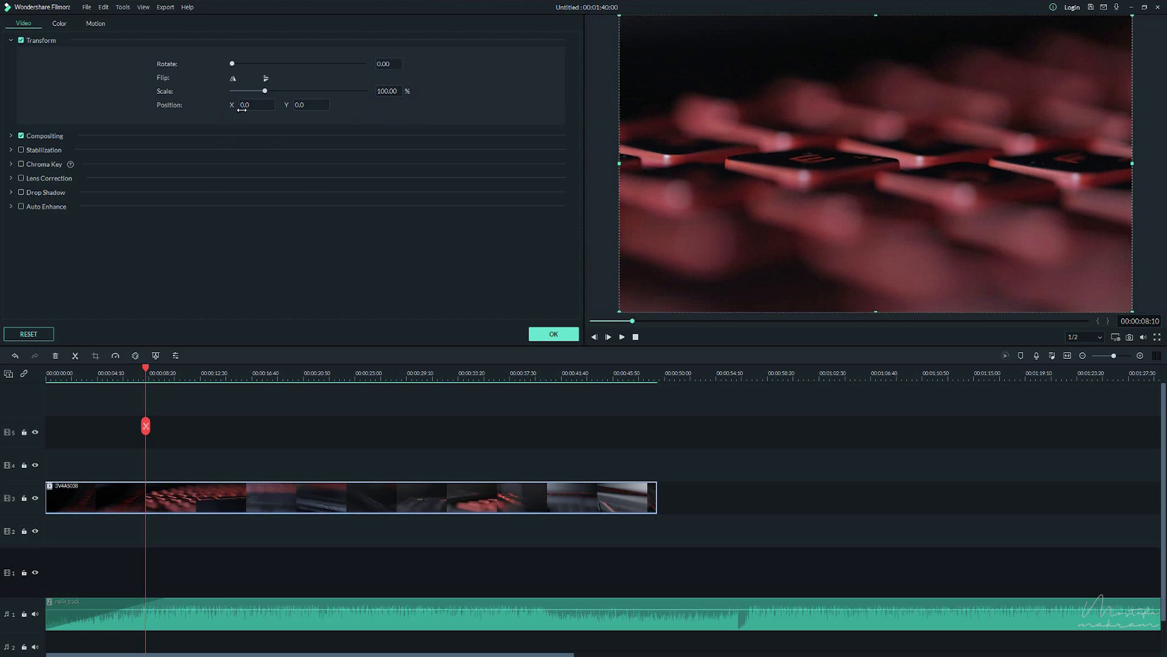
Try offsetting the clip's position to about X -121 and Y 80, and reset the position.
left_click_drag(255, 105, 183, 104)
left_click_drag(299, 105, 347, 105)
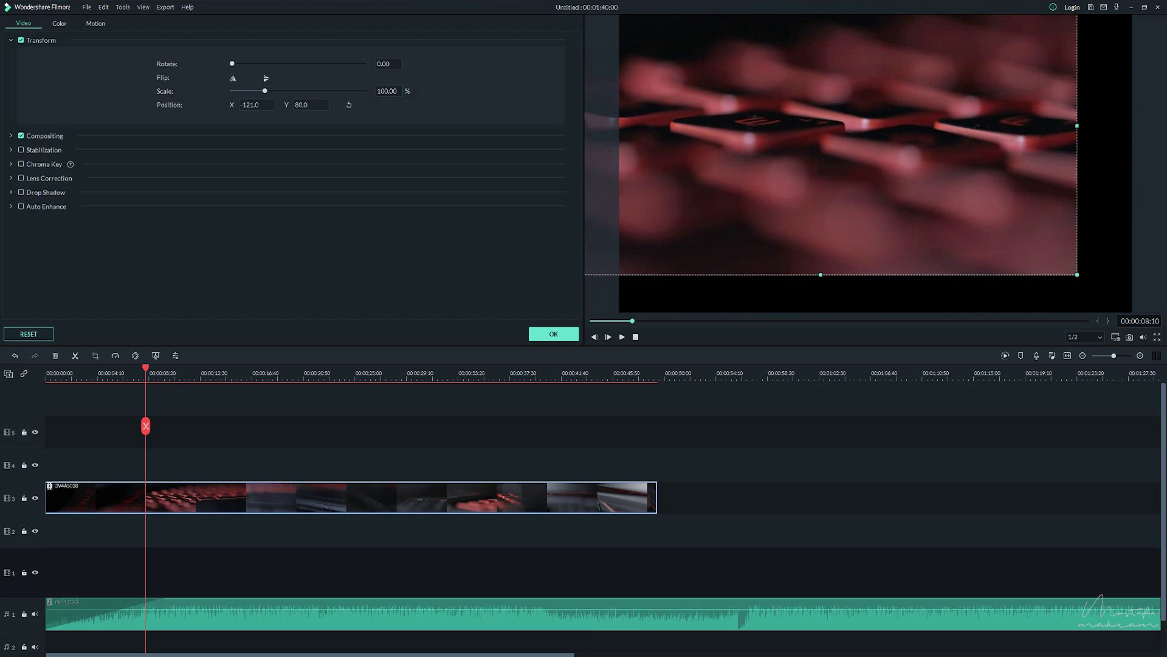
left_click(349, 105)
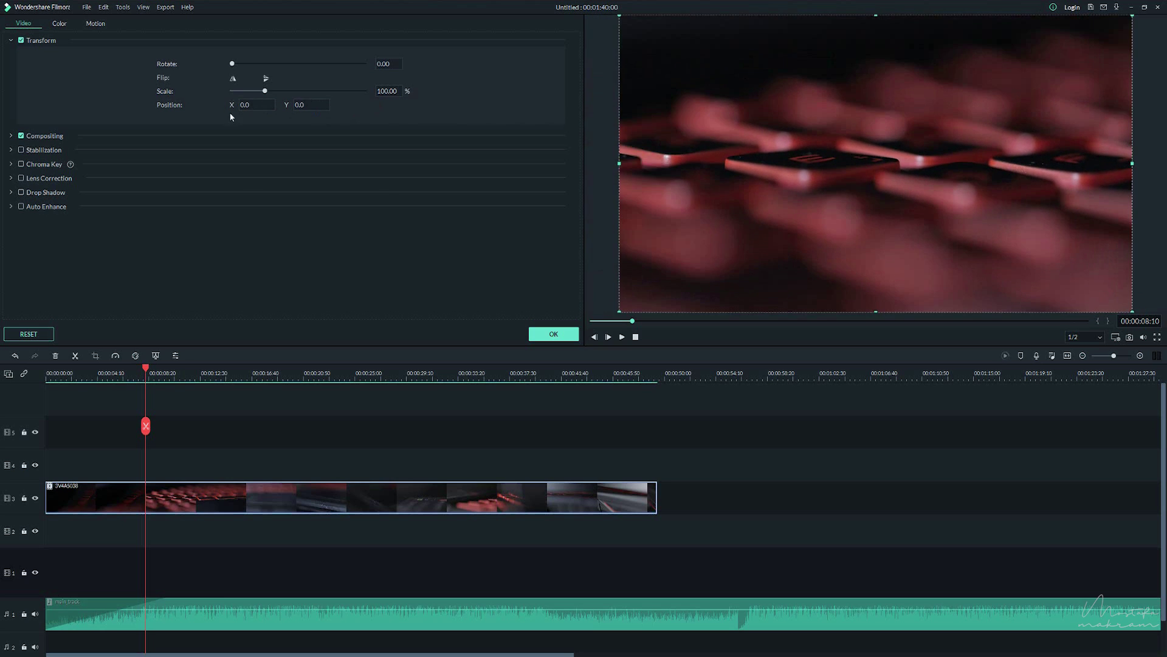
Expand the clip's Compositing section, look through its blending modes, and close the settings with Normal kept.
left_click(11, 135)
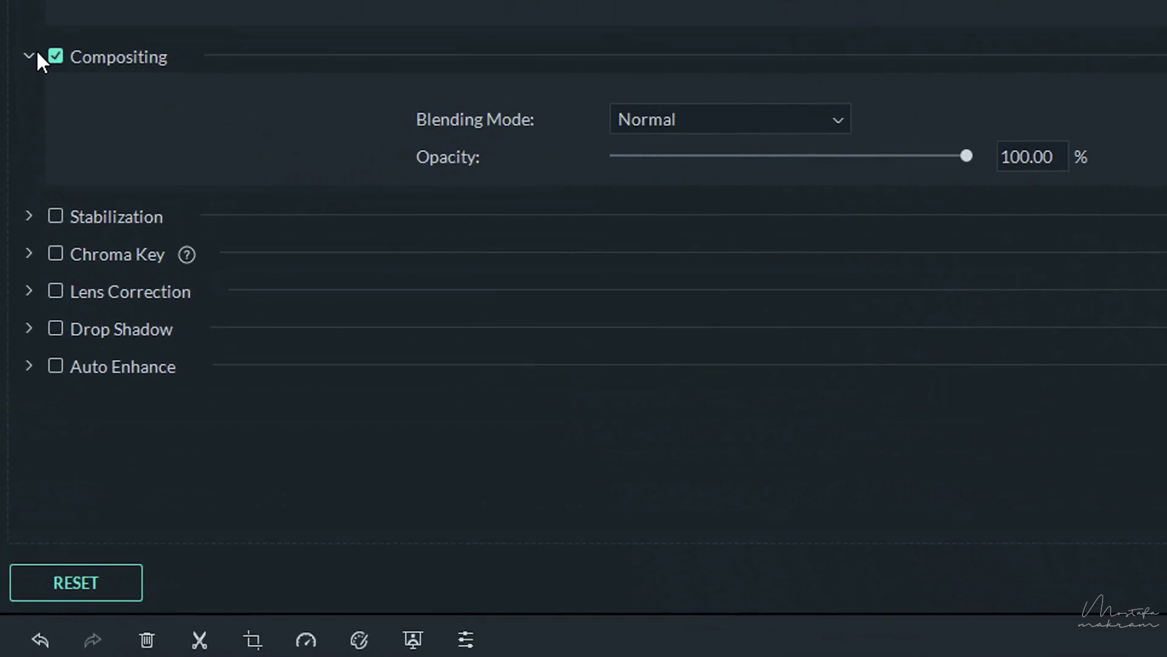
left_click(789, 116)
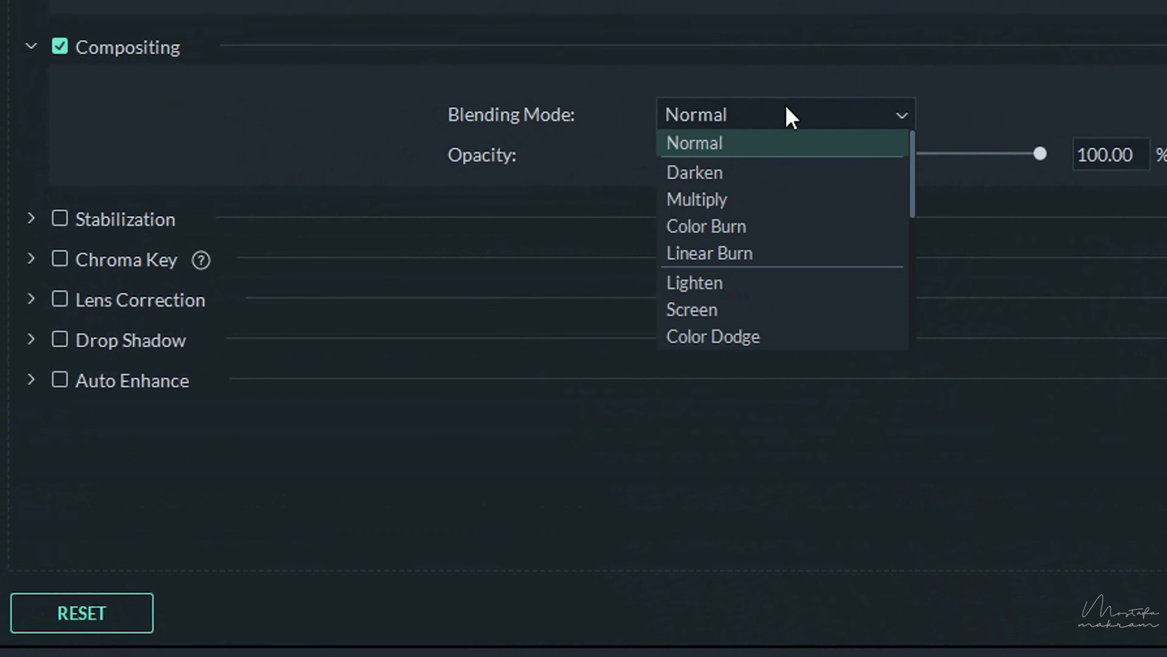
left_click(827, 113)
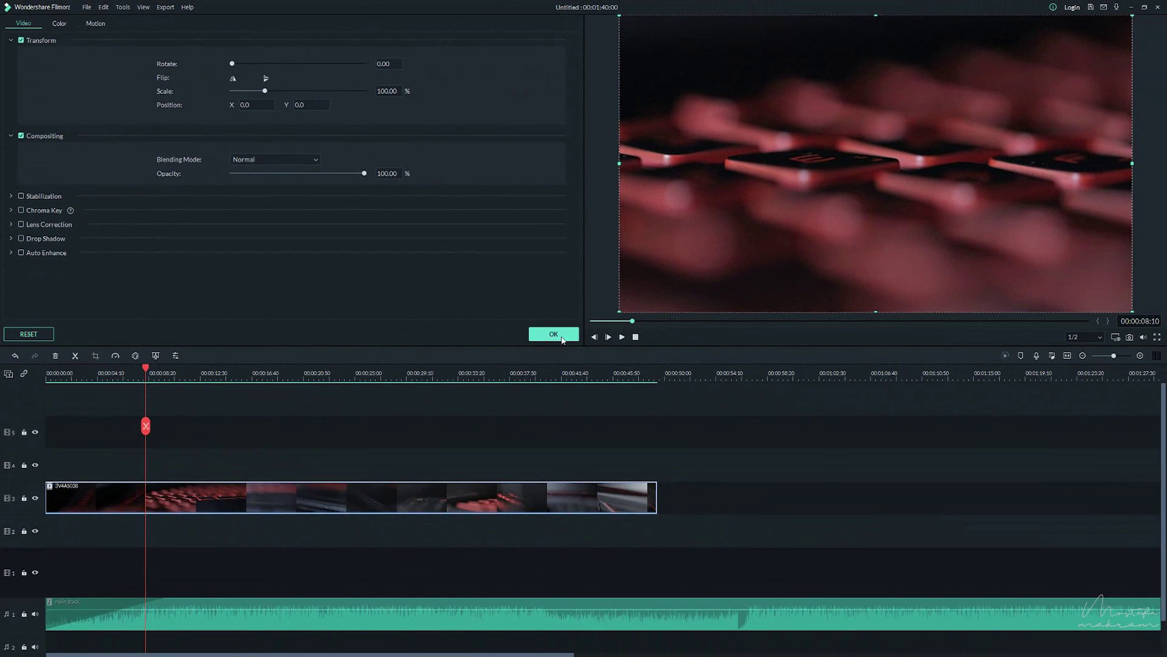
left_click(554, 335)
Add 3V4A5036 at the start of video track 4, set its blending mode to Multiply, and scrub through the result.
left_click(12, 28)
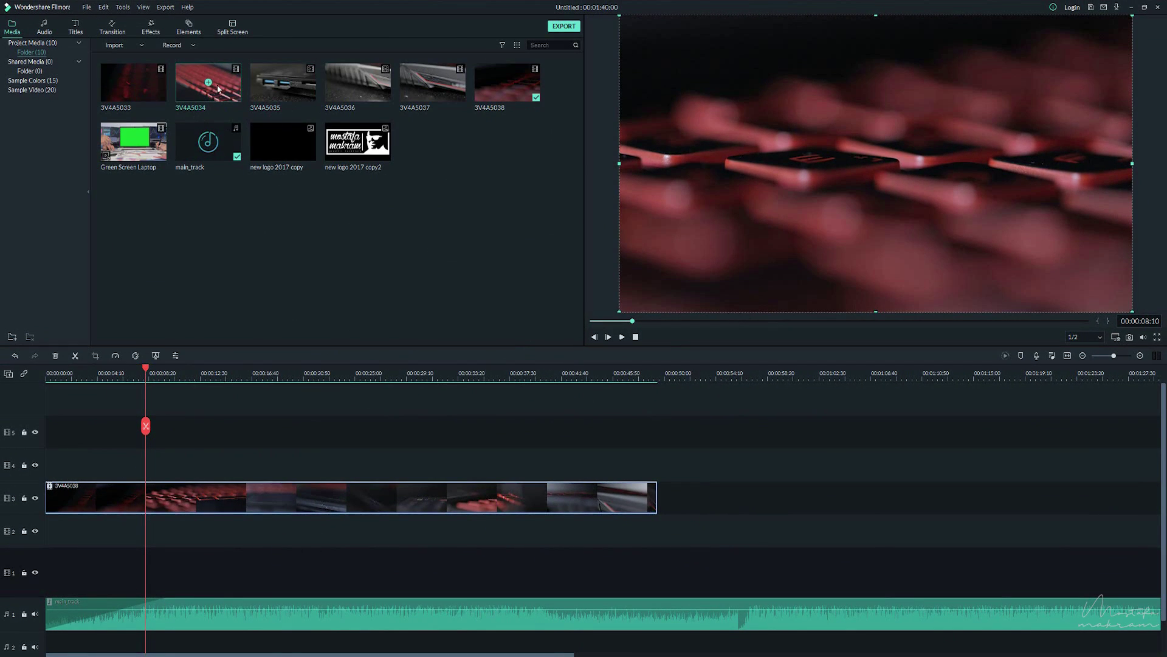
left_click_drag(371, 82, 50, 469)
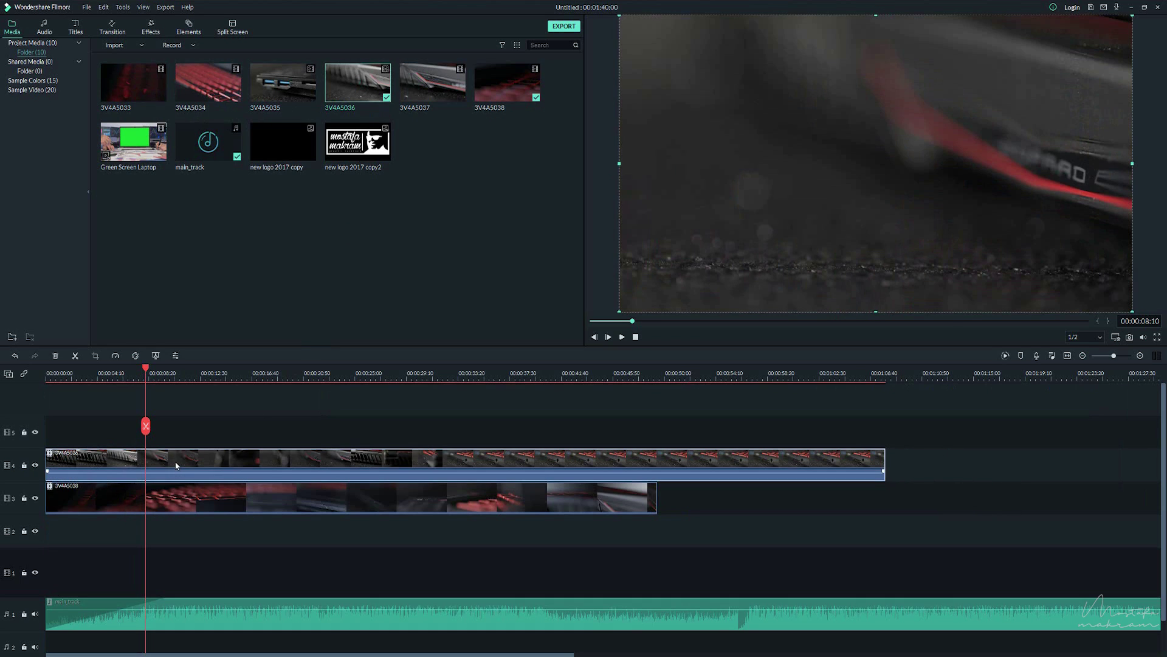
double_click(181, 457)
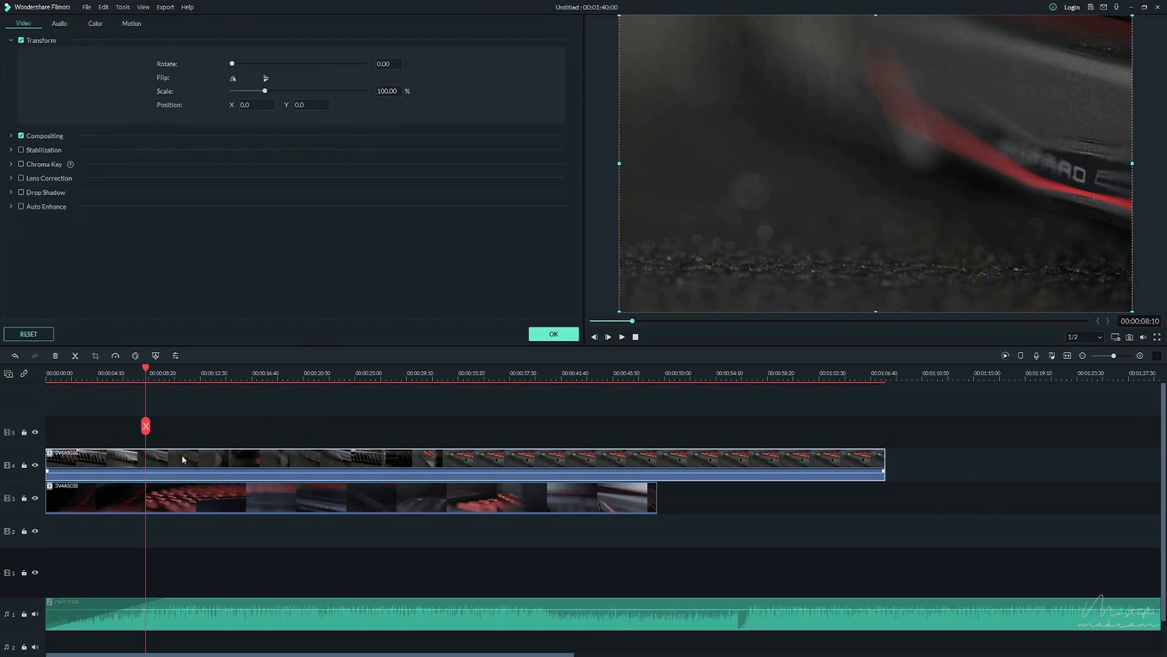
left_click(43, 133)
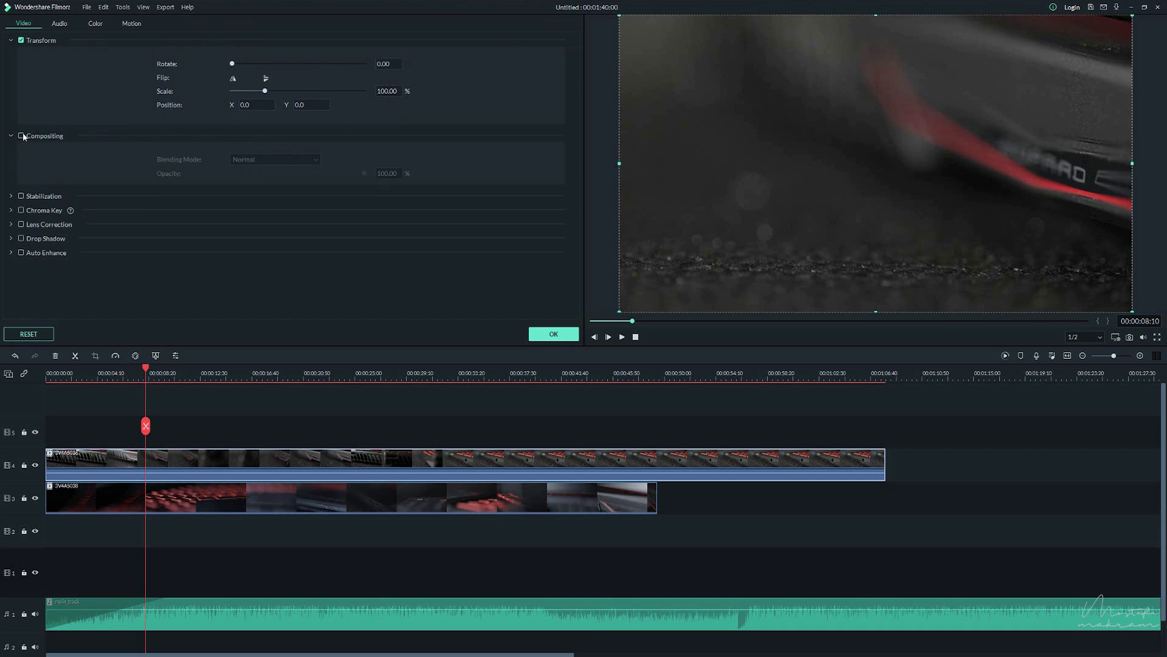
left_click(20, 136)
left_click(286, 159)
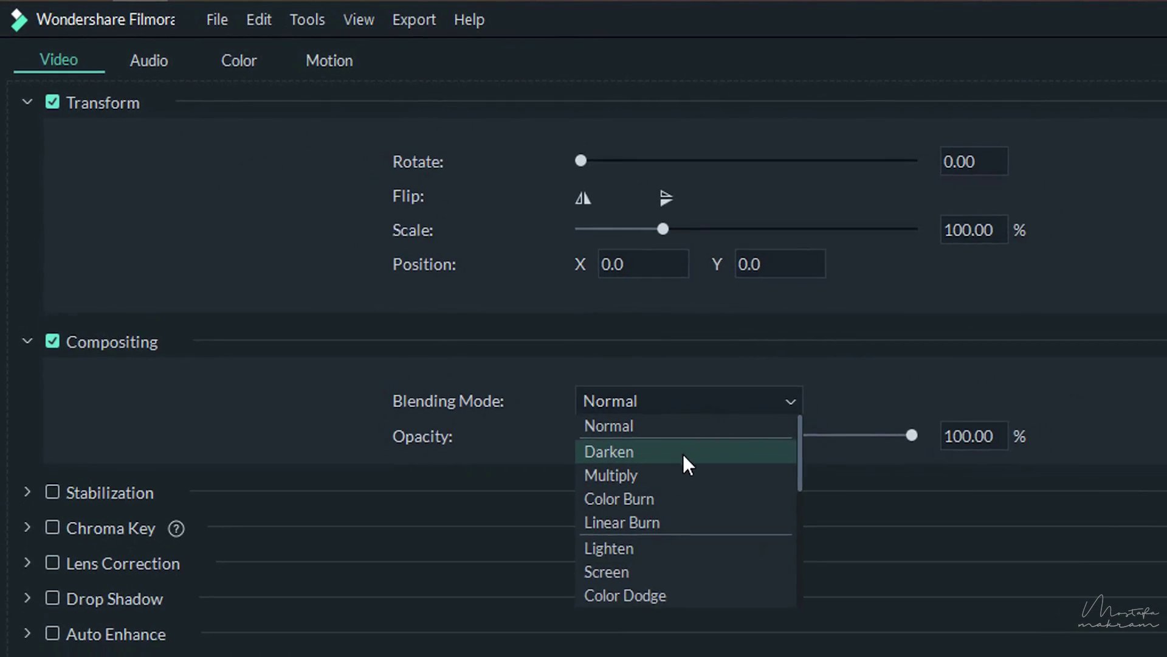
left_click(675, 492)
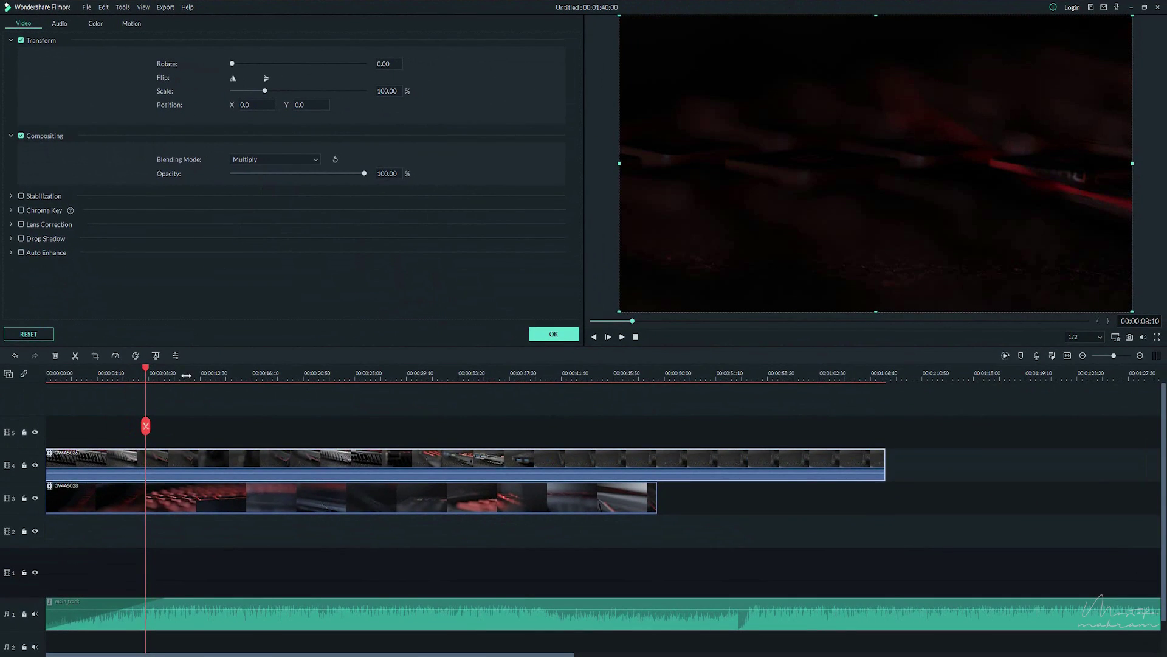
left_click_drag(146, 369, 271, 367)
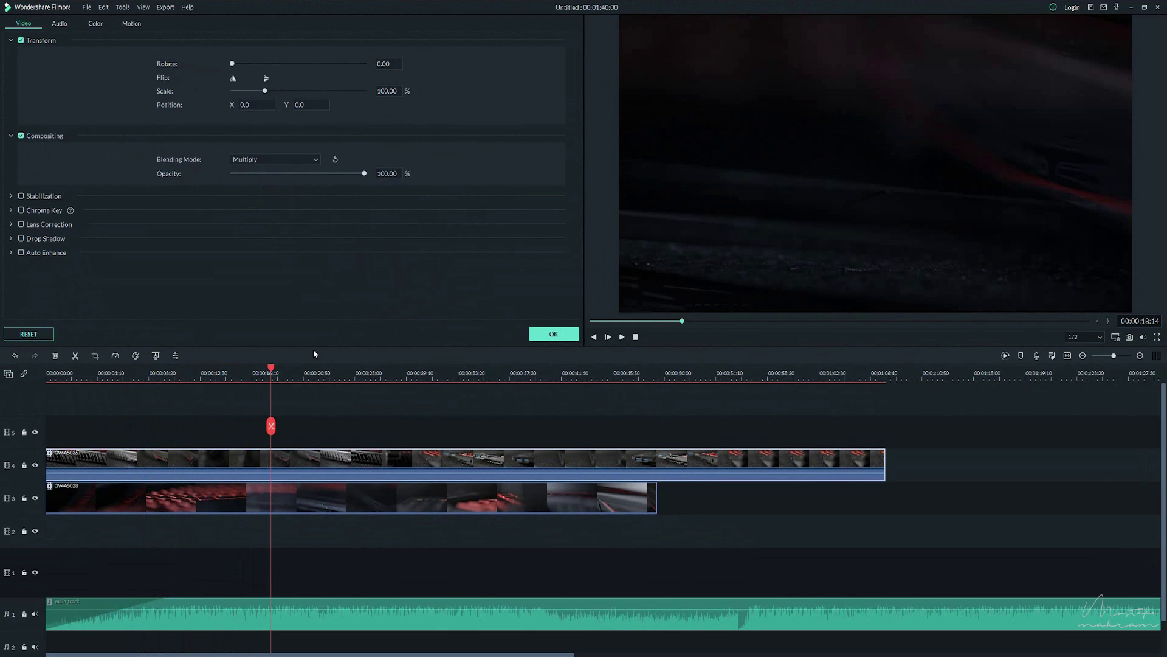
Set the blending mode of the track 4 clip to Screen and scrub the playhead forward to preview it.
left_click(268, 159)
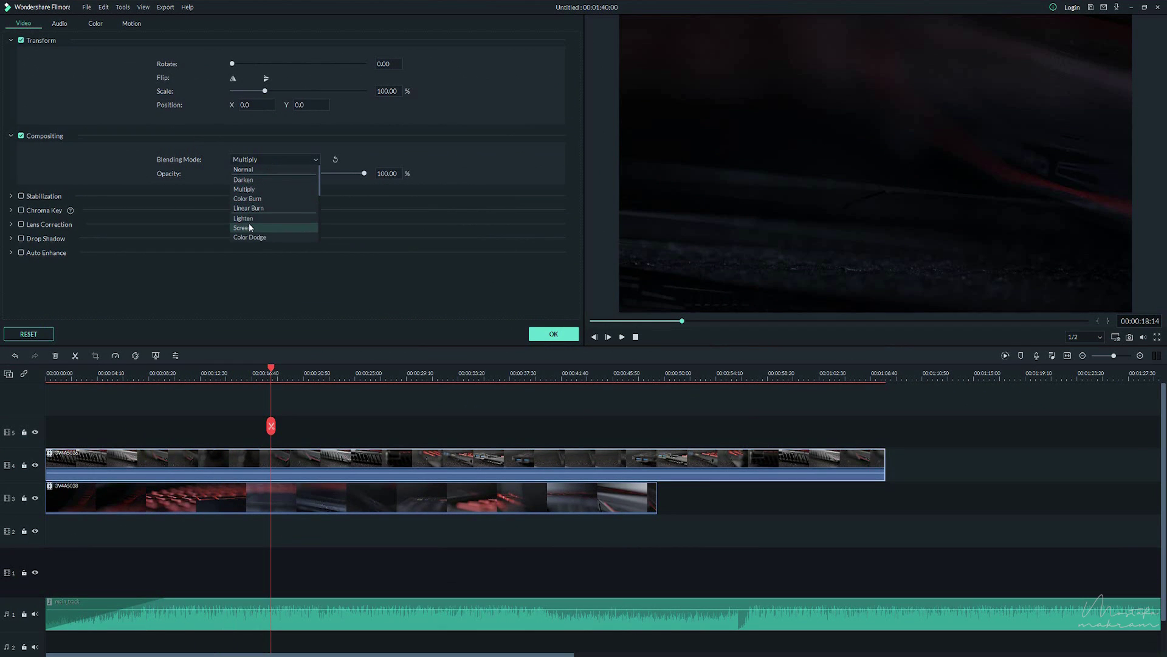
left_click(250, 228)
left_click_drag(271, 367, 360, 364)
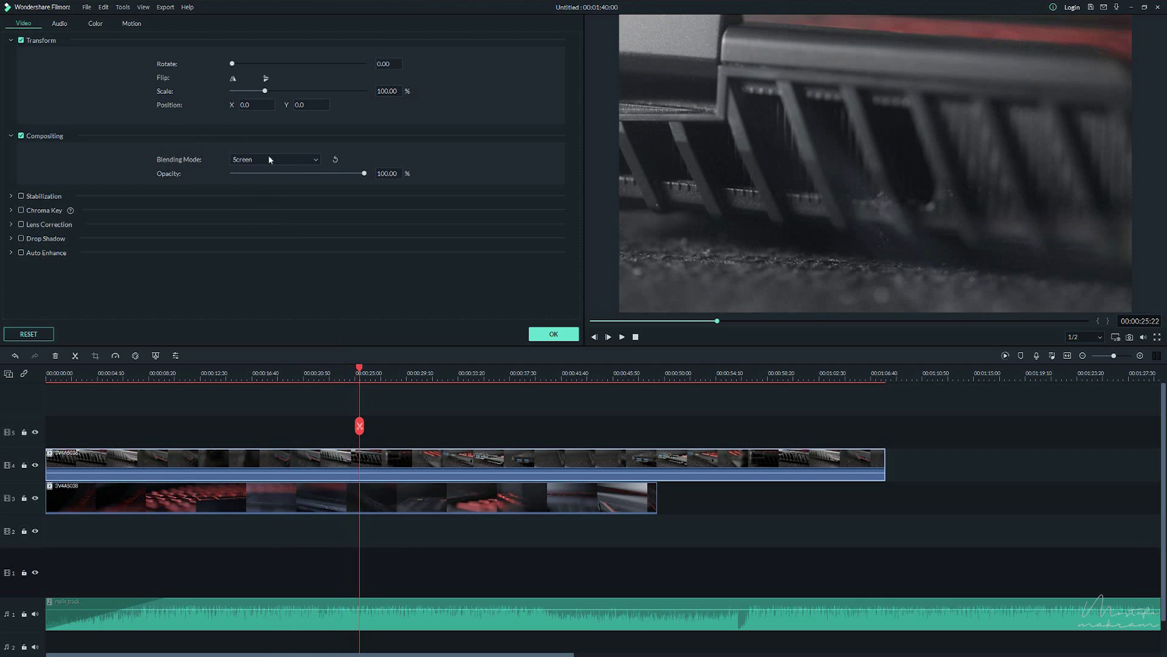
Try Vivid Light blending, set the track 4 clip's mode to Soft Light, and compare it using the track's visibility.
left_click(282, 158)
scroll(258, 193, "down", 3)
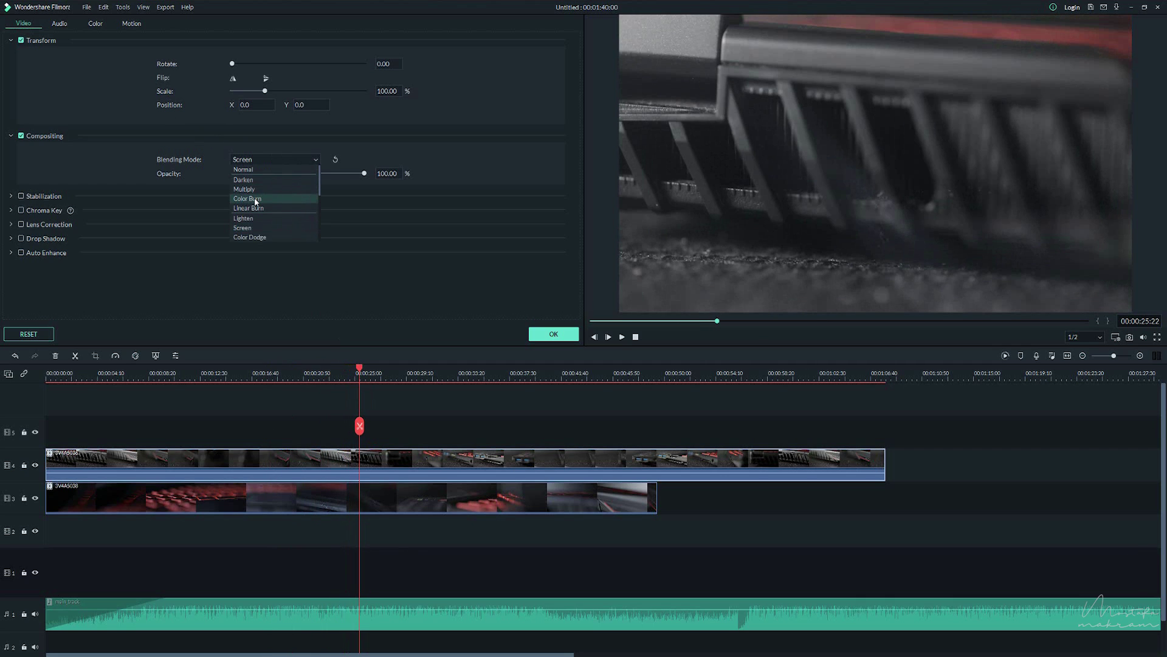
left_click(255, 197)
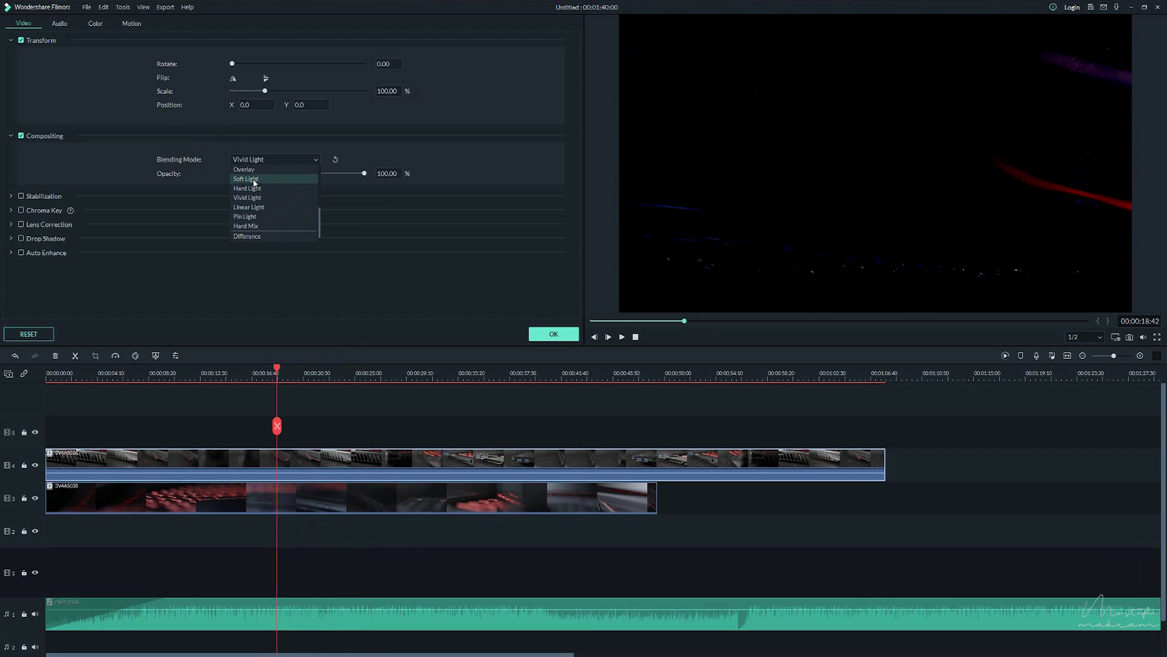
left_click(254, 181)
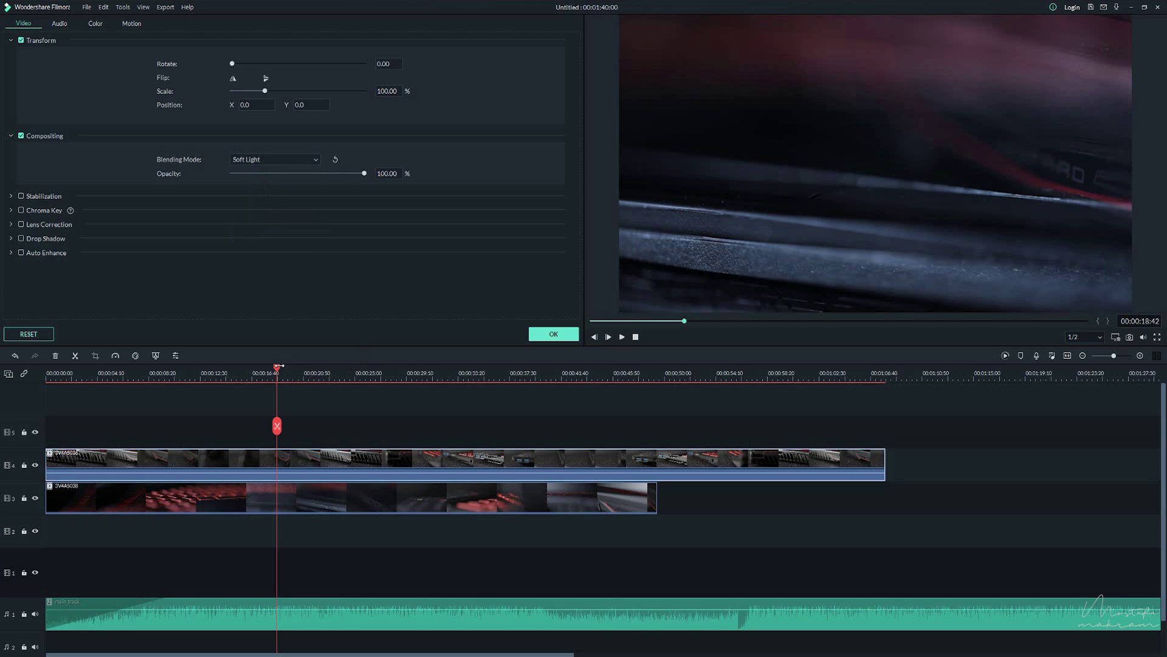
left_click_drag(279, 368, 245, 377)
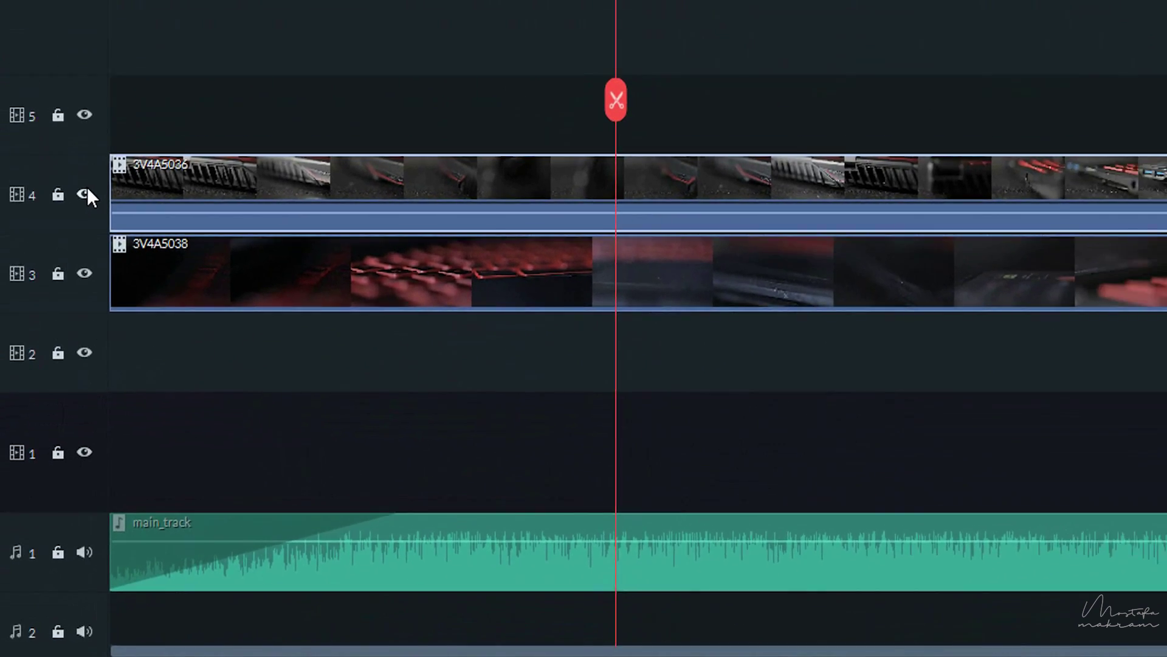
left_click(35, 464)
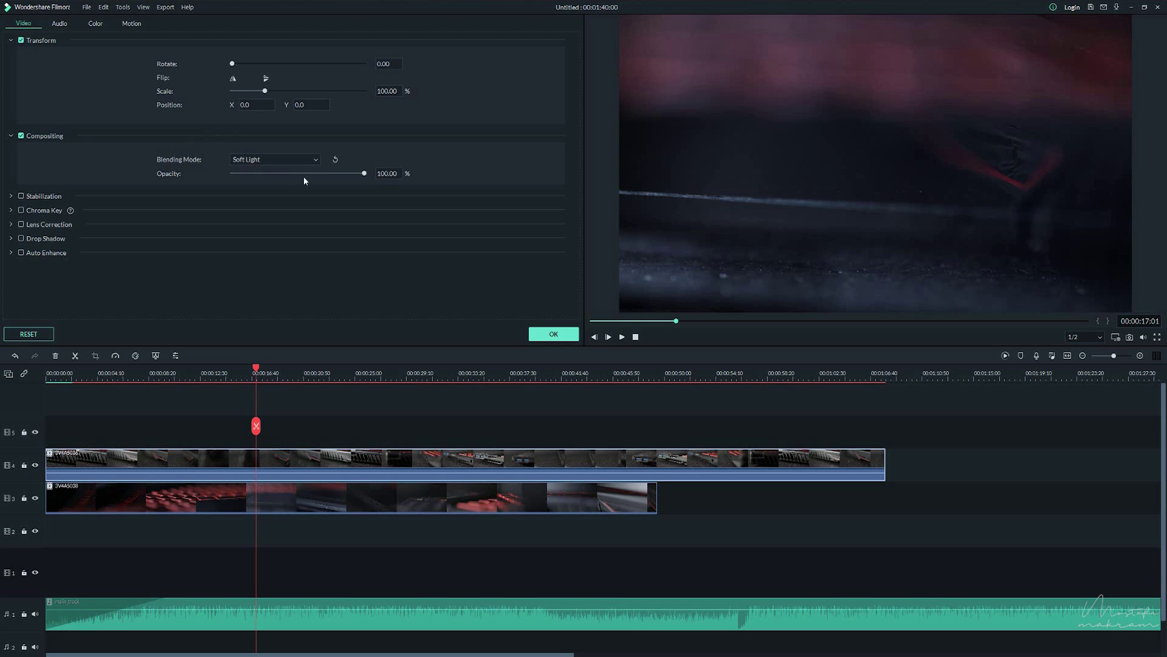
Try the opacity of the track 4 clip, return it to 100%, and delete 3V4A5036 from the timeline.
left_click_drag(364, 175, 431, 181)
key("Delete")
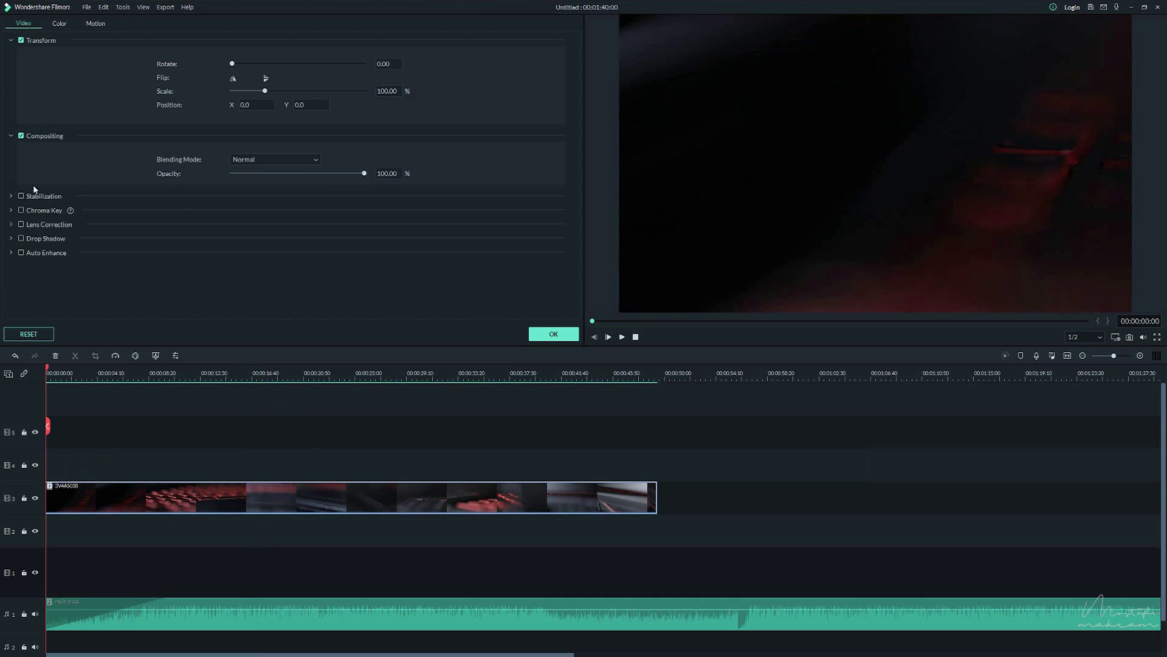
Expand the Stabilization section of the 3V4A5038 clip on video track 3 and enable stabilization.
left_click(34, 193)
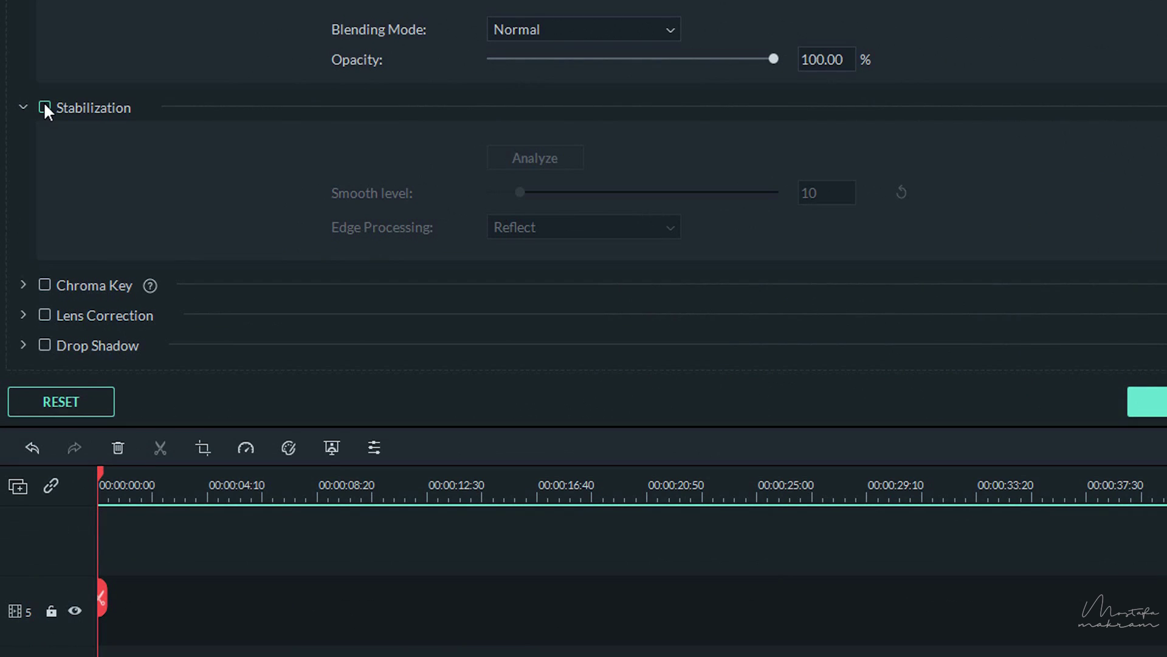
left_click(45, 108)
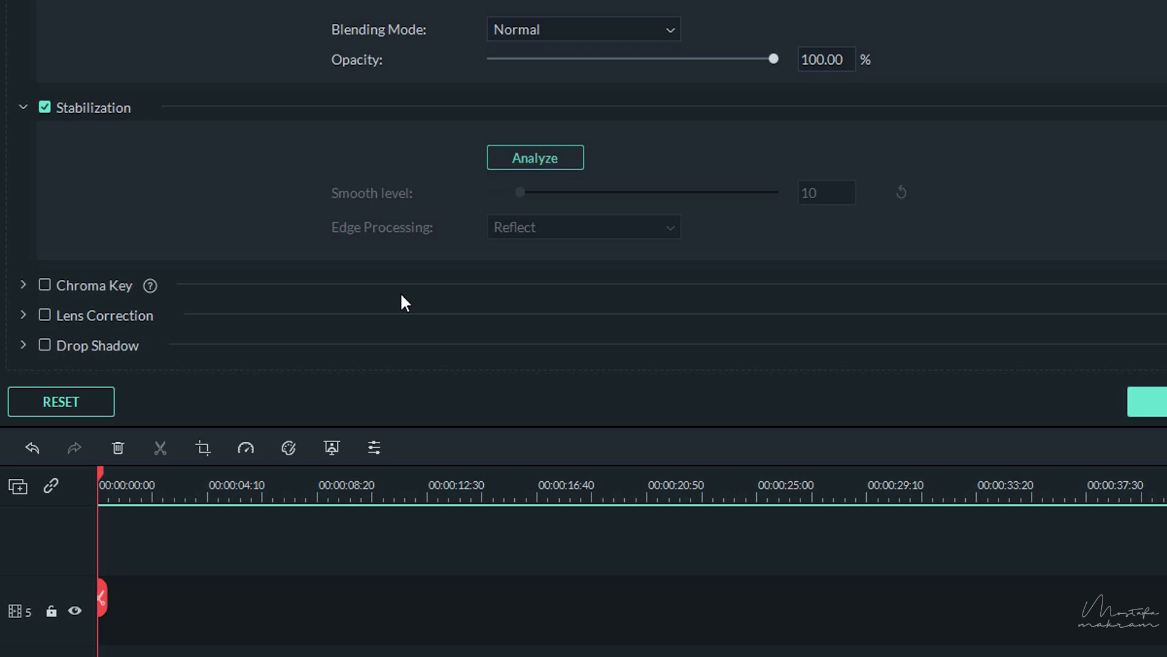
left_click(533, 160)
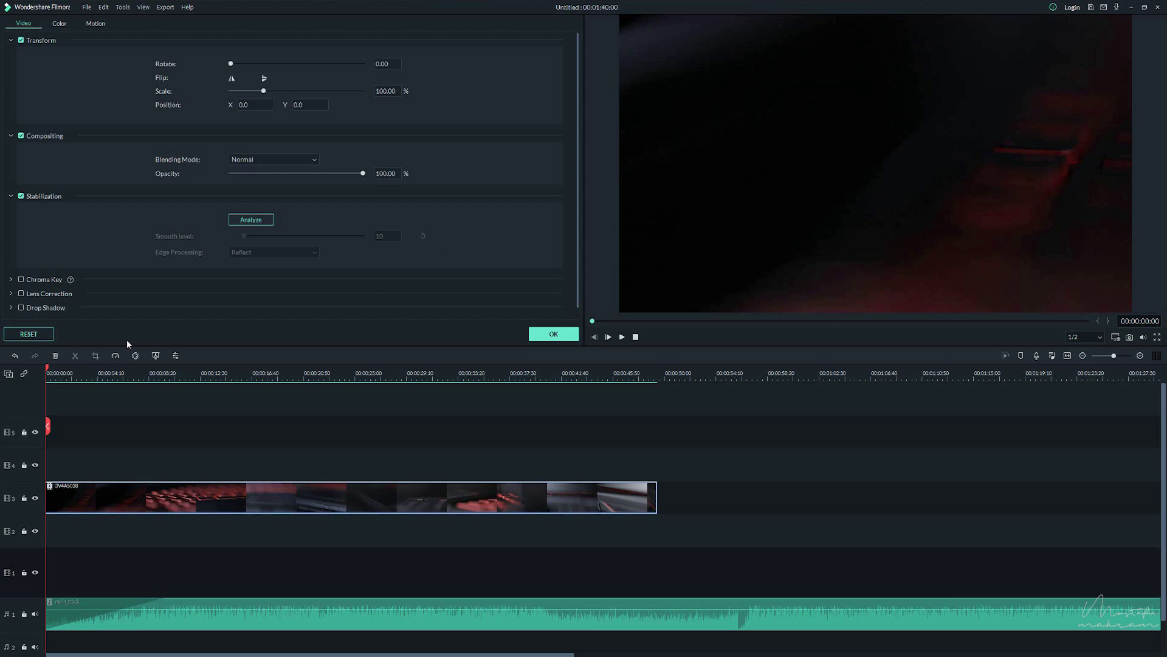
Expand the Chroma Key section of the clip to view its options and confirm the video settings.
left_click(42, 279)
scroll(195, 287, "down", 3)
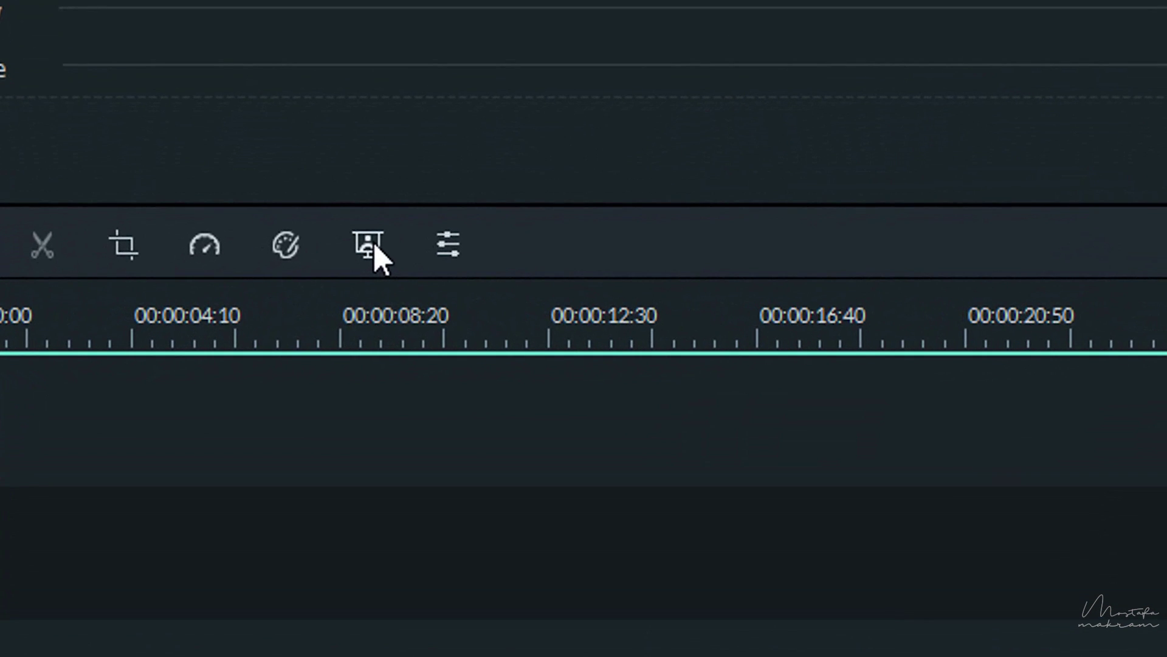
left_click(367, 243)
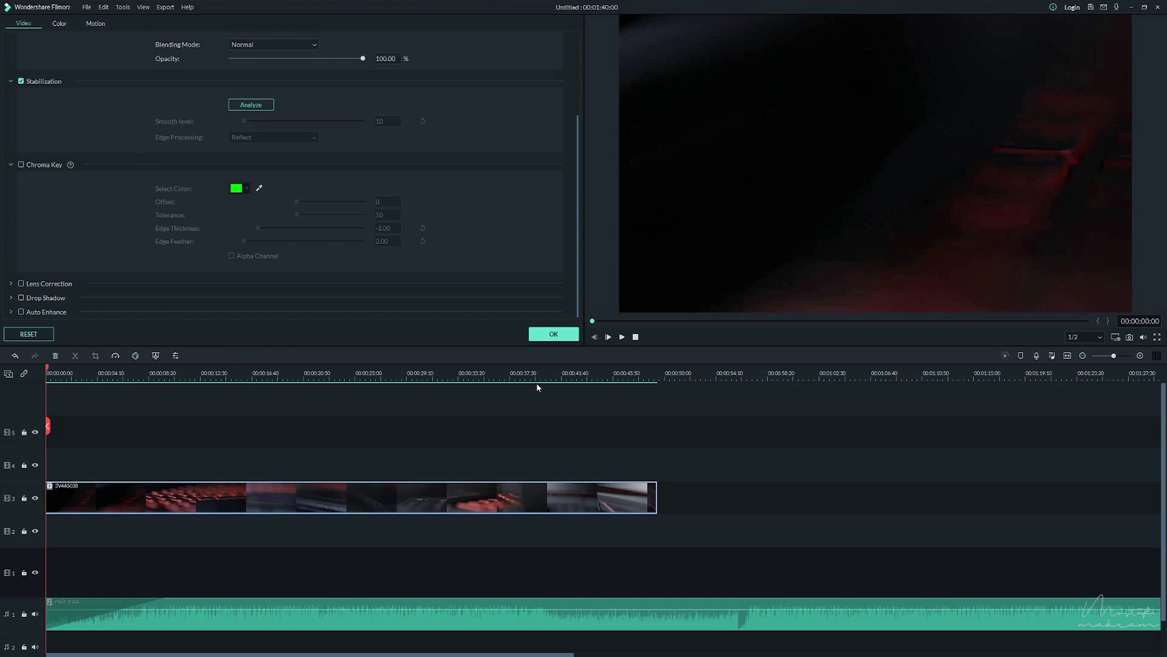
left_click(551, 334)
Add the Green Screen Laptop clip at the start of video track 4 and enable Chroma Key with the green key color.
left_click_drag(140, 141, 47, 481)
left_click(120, 377)
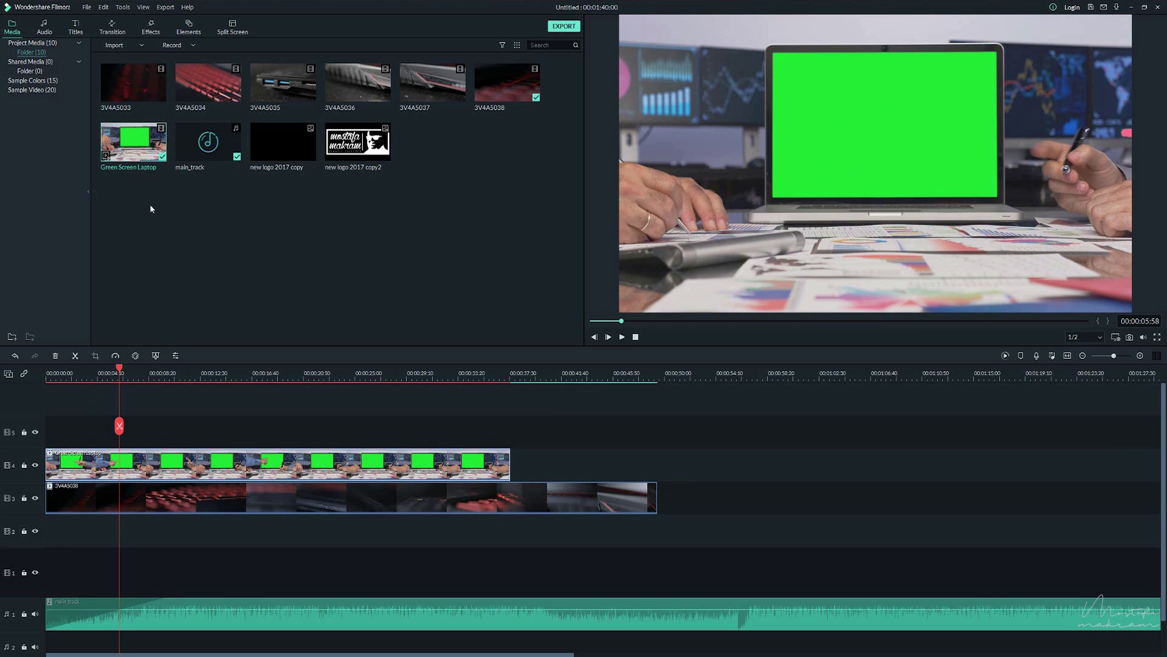
double_click(202, 467)
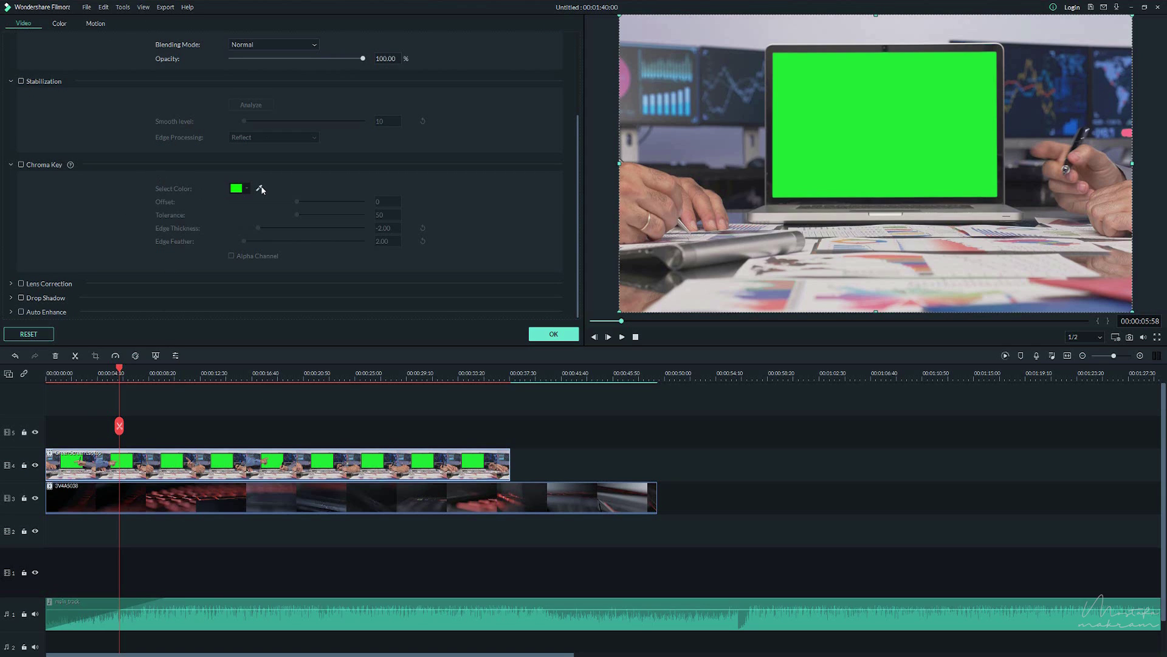
left_click(20, 164)
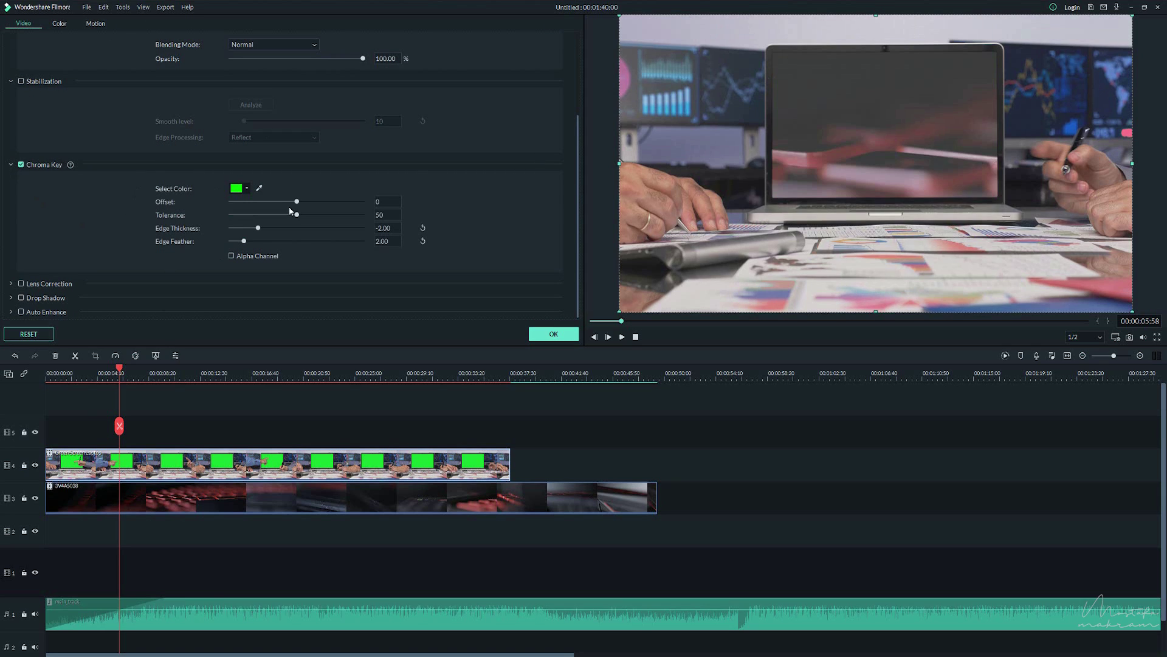
Sample the green laptop screen in the preview as the Chroma Key color and play the composite to check it.
left_click(259, 188)
left_click(889, 139)
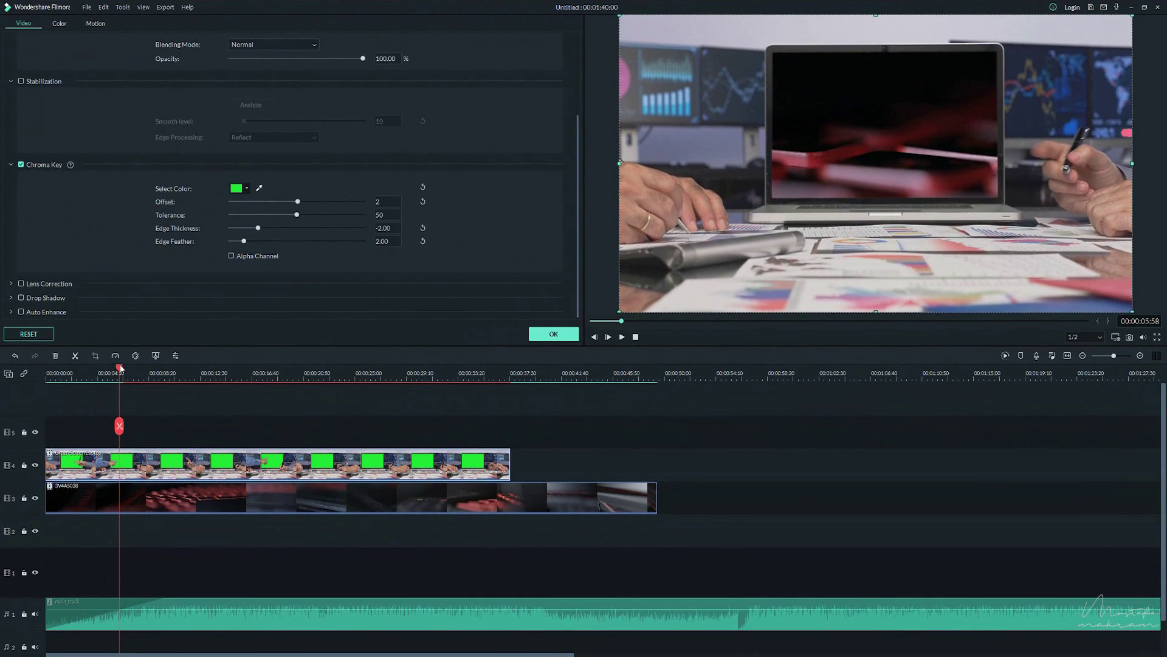
left_click_drag(120, 368, 177, 369)
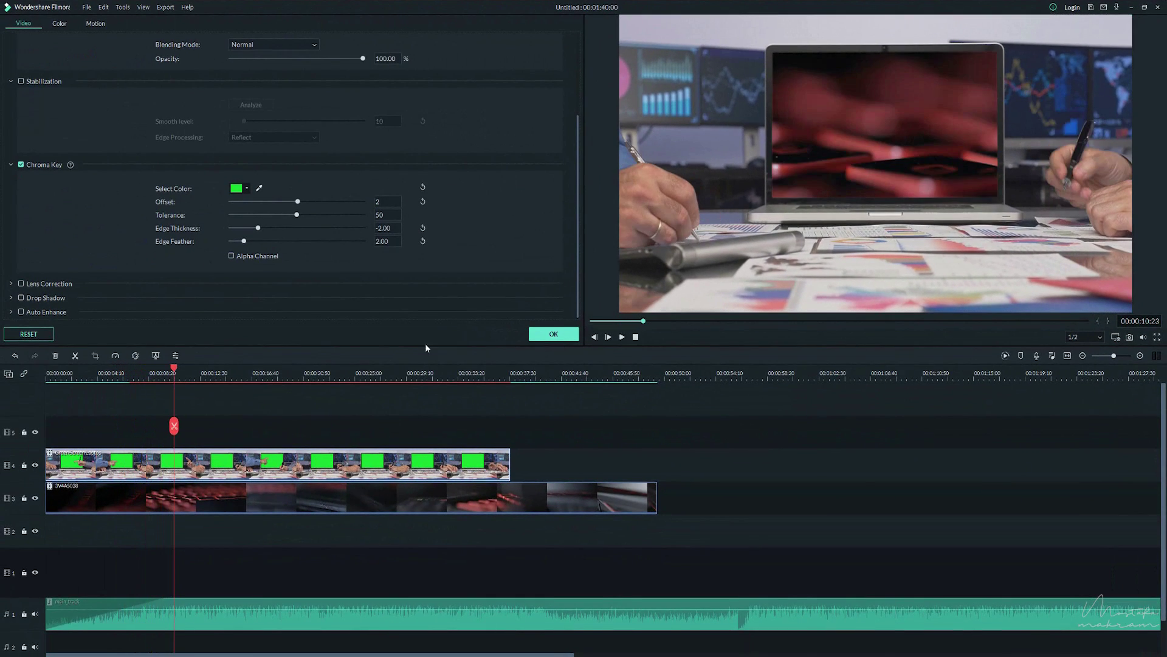
left_click(620, 339)
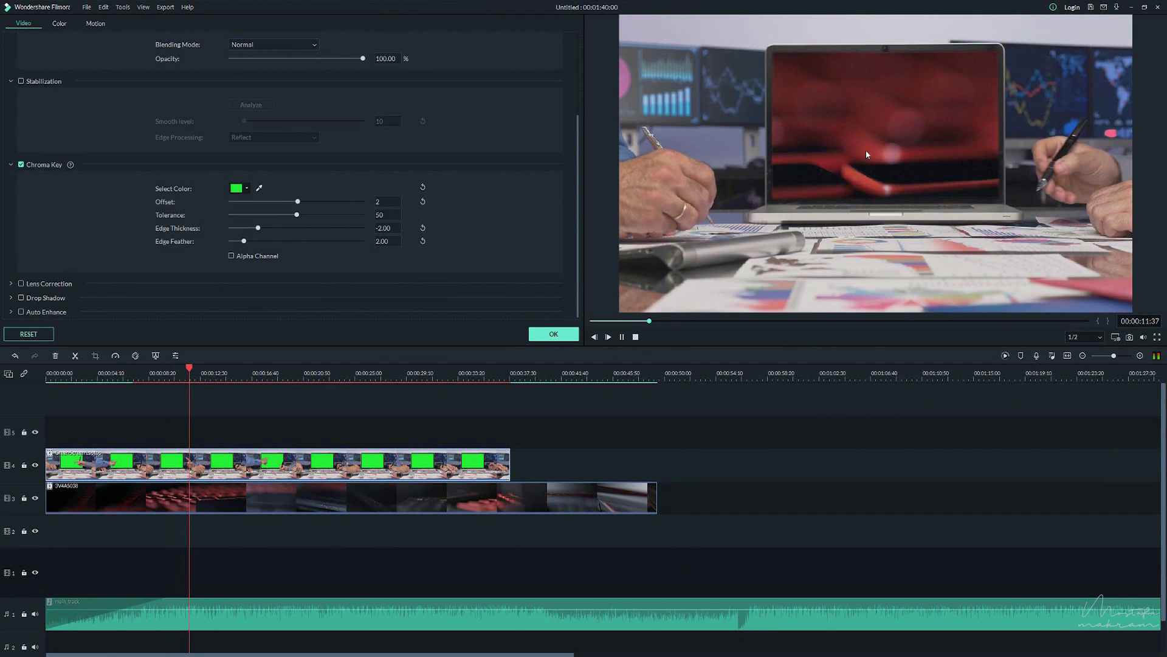
left_click(621, 336)
Scale the 3V4A5038 clip to about 66.72% and position it at about X 65.3, Y 25.1 within the laptop screen, and preview the composite.
left_click(268, 497)
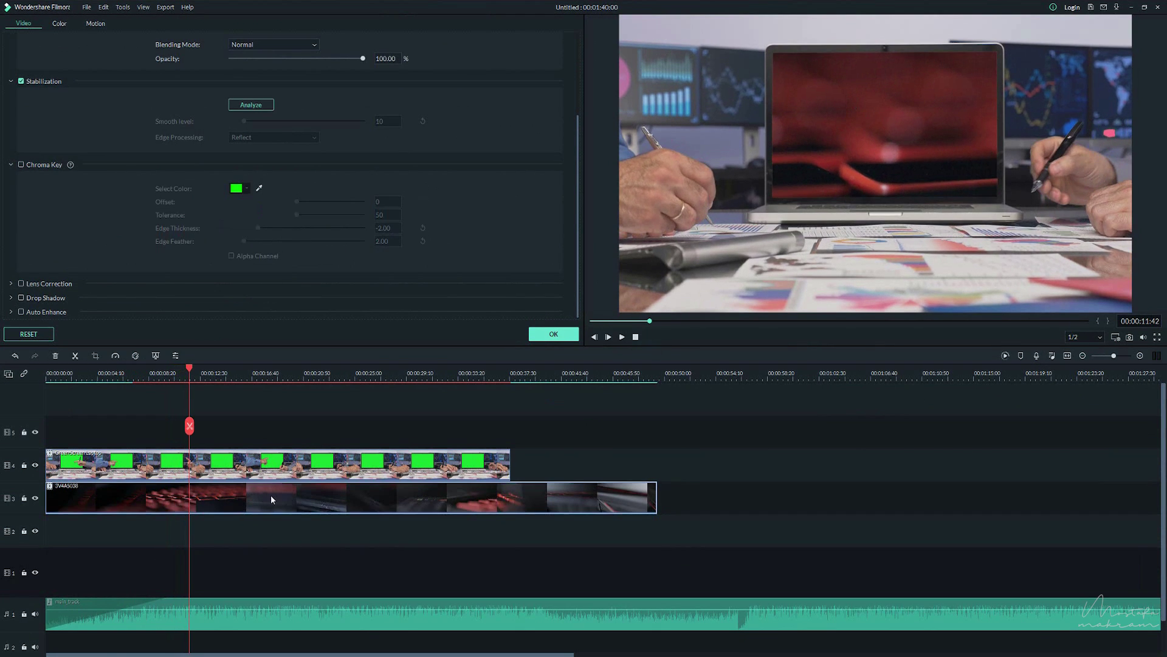
scroll(109, 91, "up", 3)
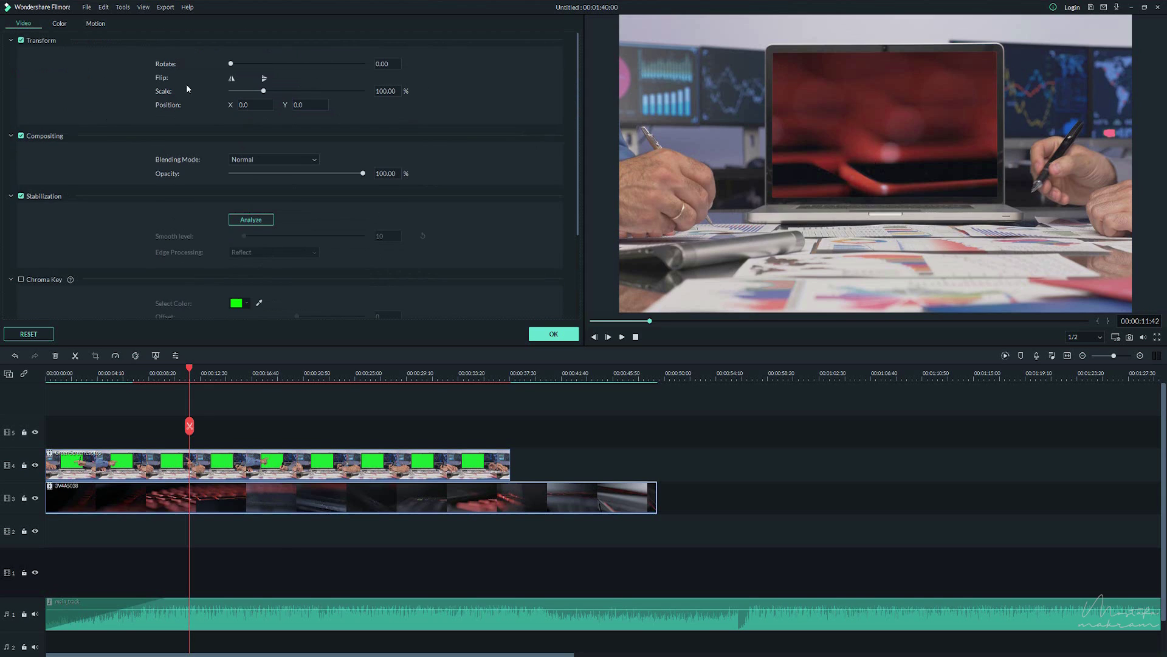
left_click_drag(261, 93, 248, 93)
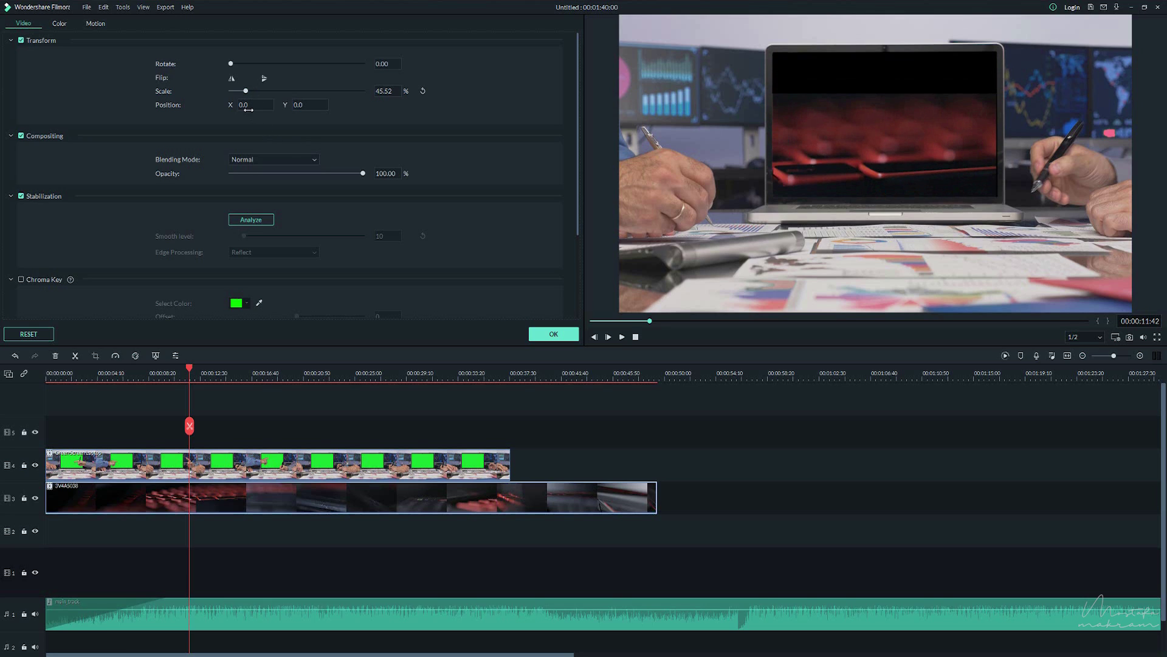
left_click_drag(277, 106, 273, 107)
left_click_drag(991, 128, 1023, 80)
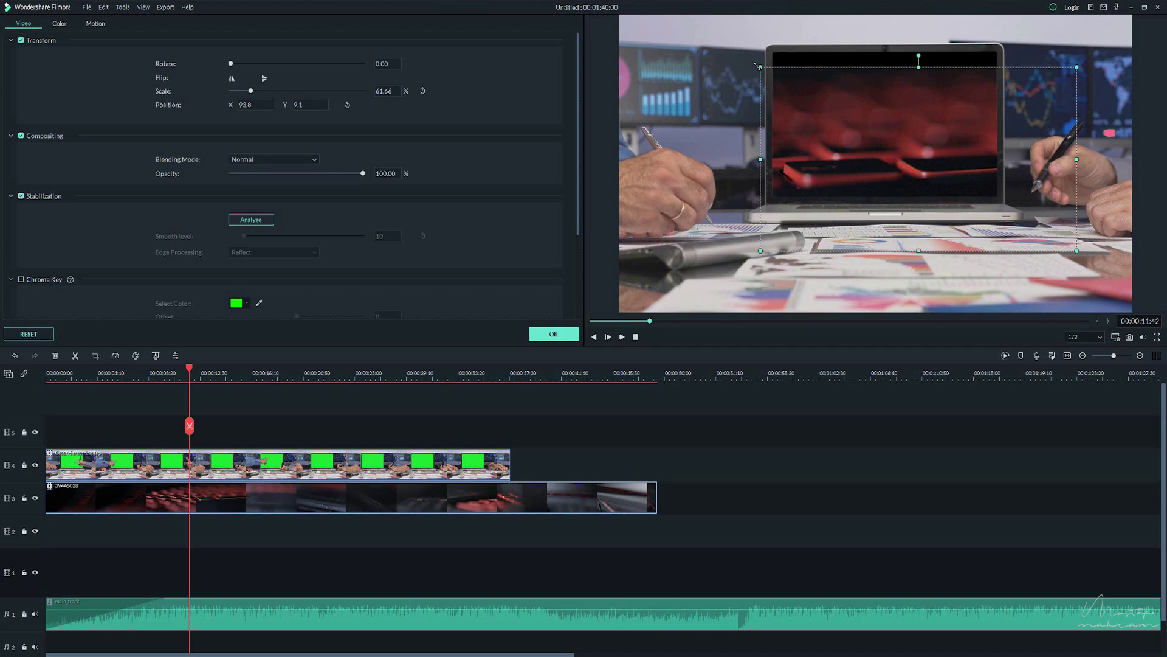
left_click(622, 338)
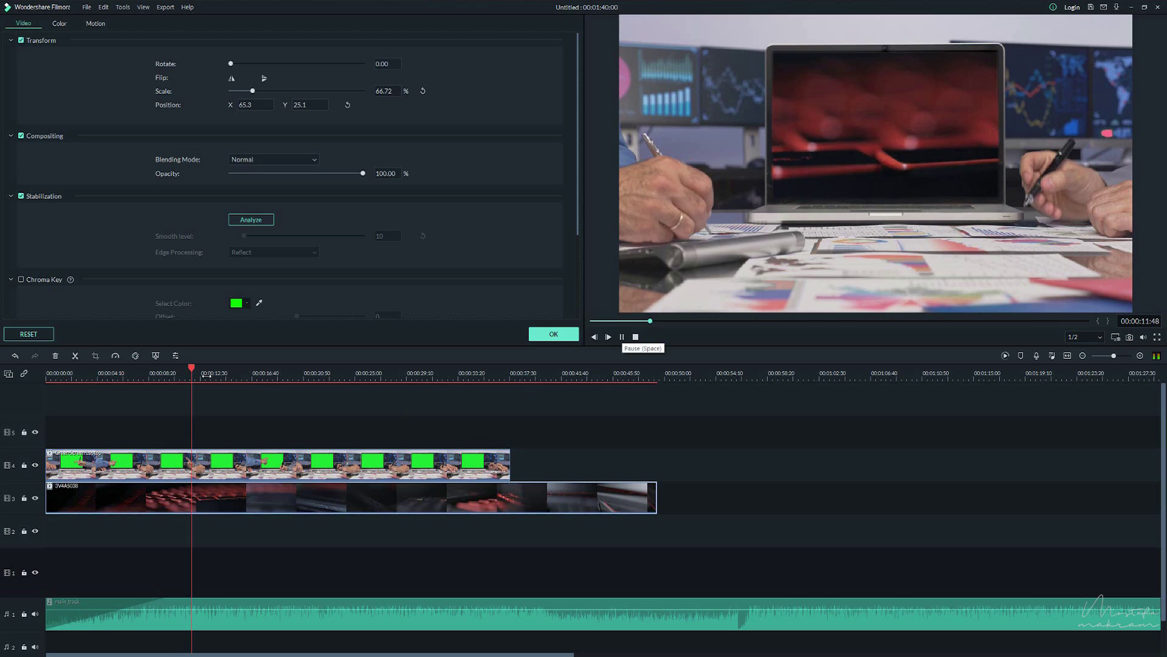
left_click(622, 337)
Delete the Green Screen Laptop clip and enable Lens Correction on the 3V4A5038 clip with the GoPro Hero 7, 4K SuperView profile.
left_click(254, 459)
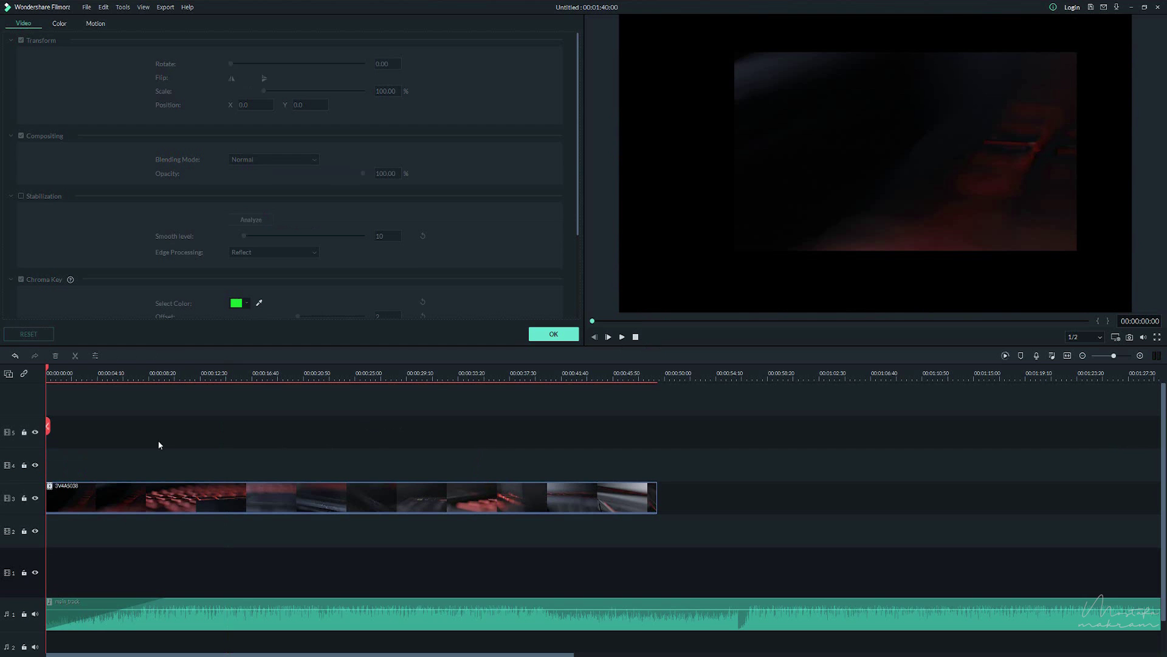
left_click(267, 510)
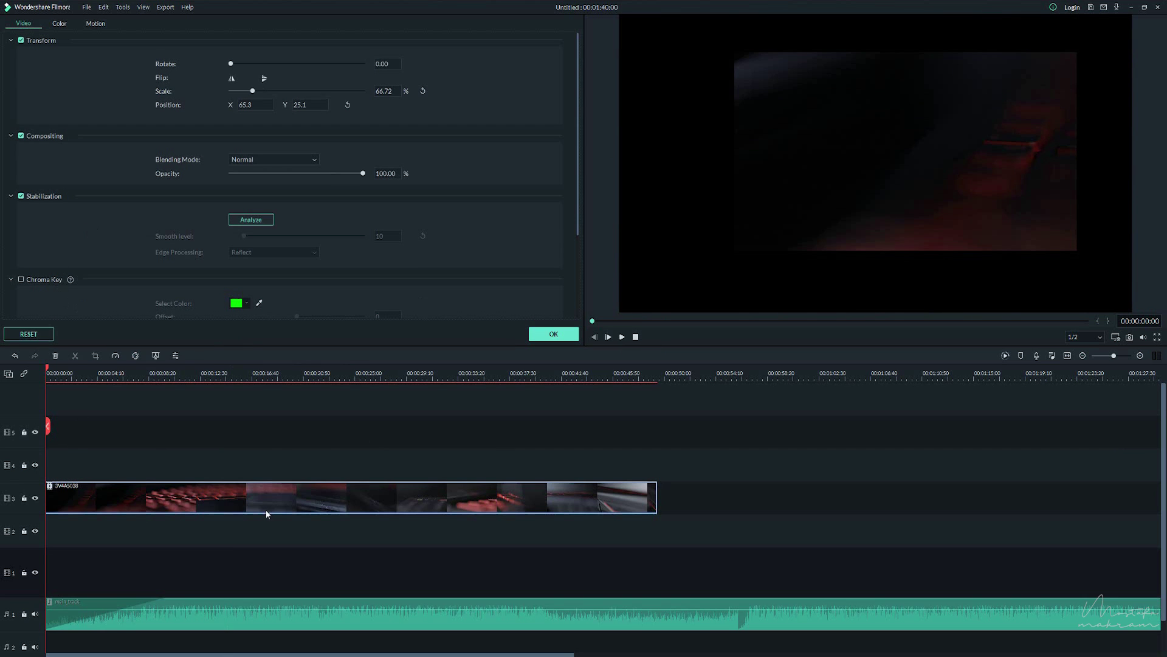
scroll(104, 221, "down", 3)
left_click(25, 282)
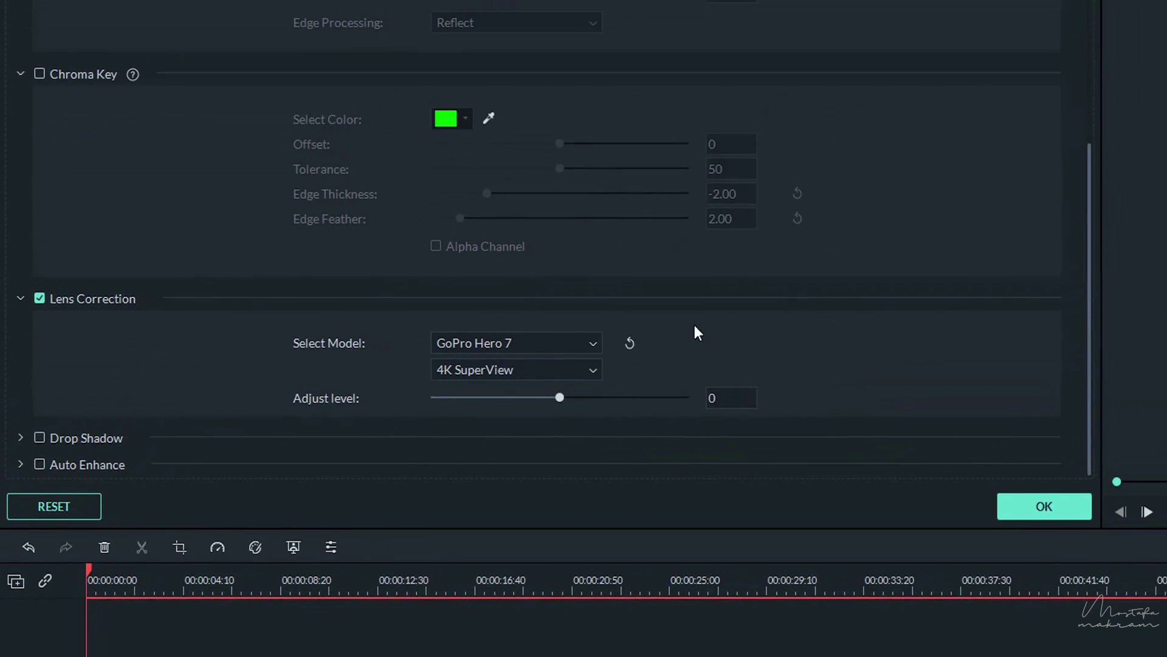
left_click(522, 351)
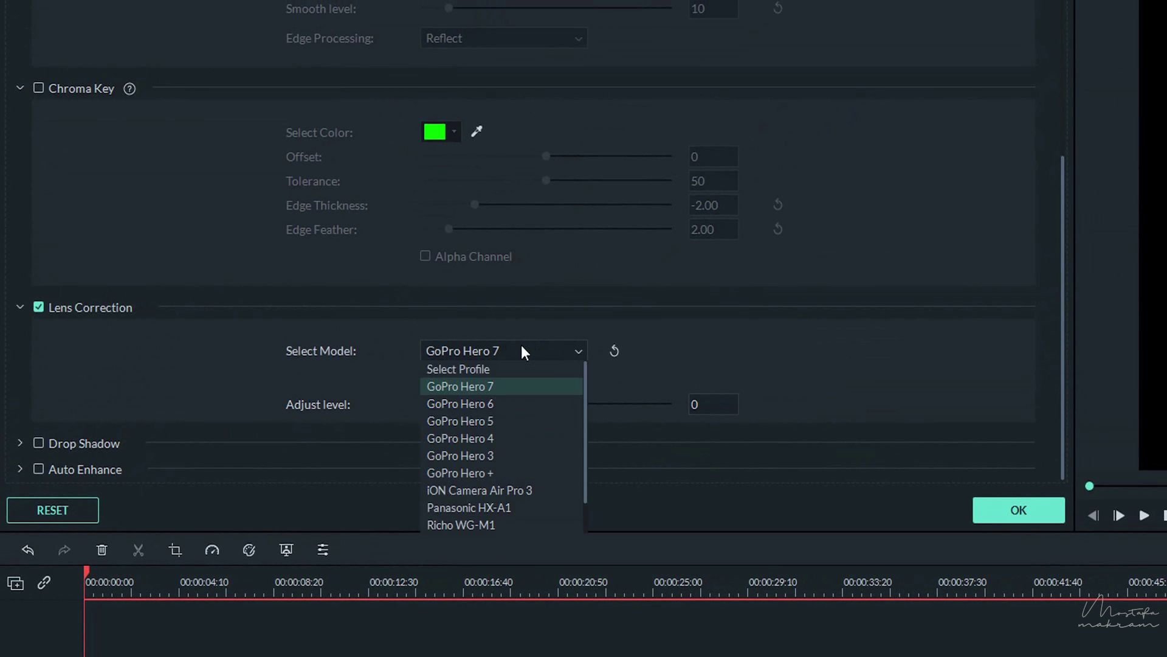
scroll(498, 438, "down", 1)
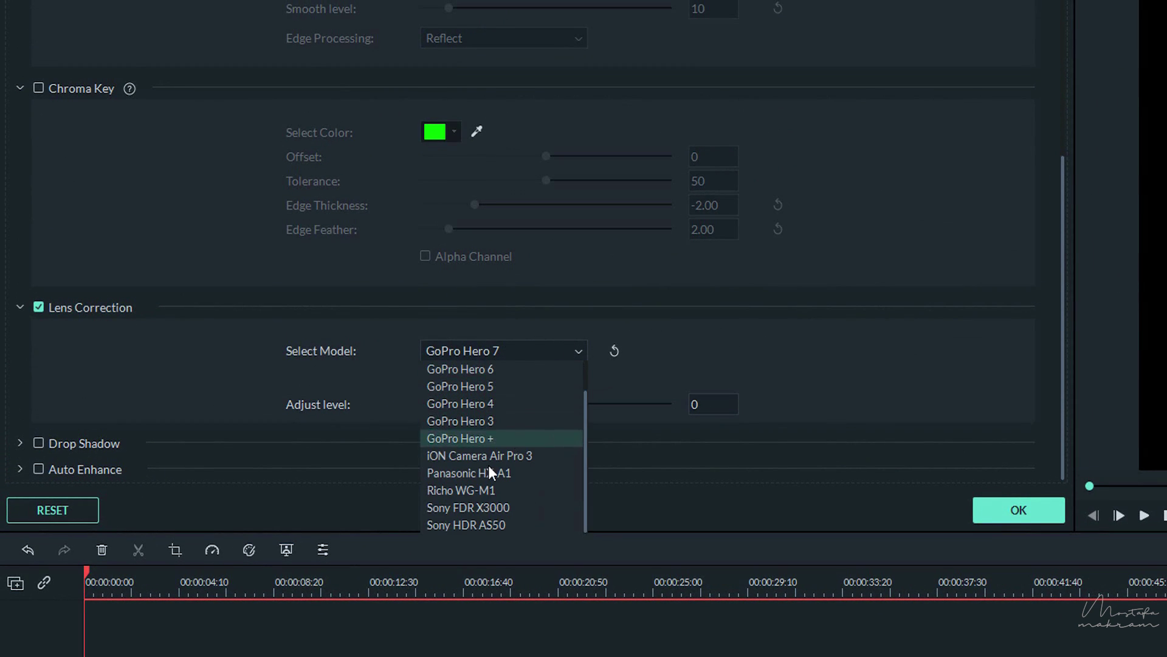
left_click(743, 347)
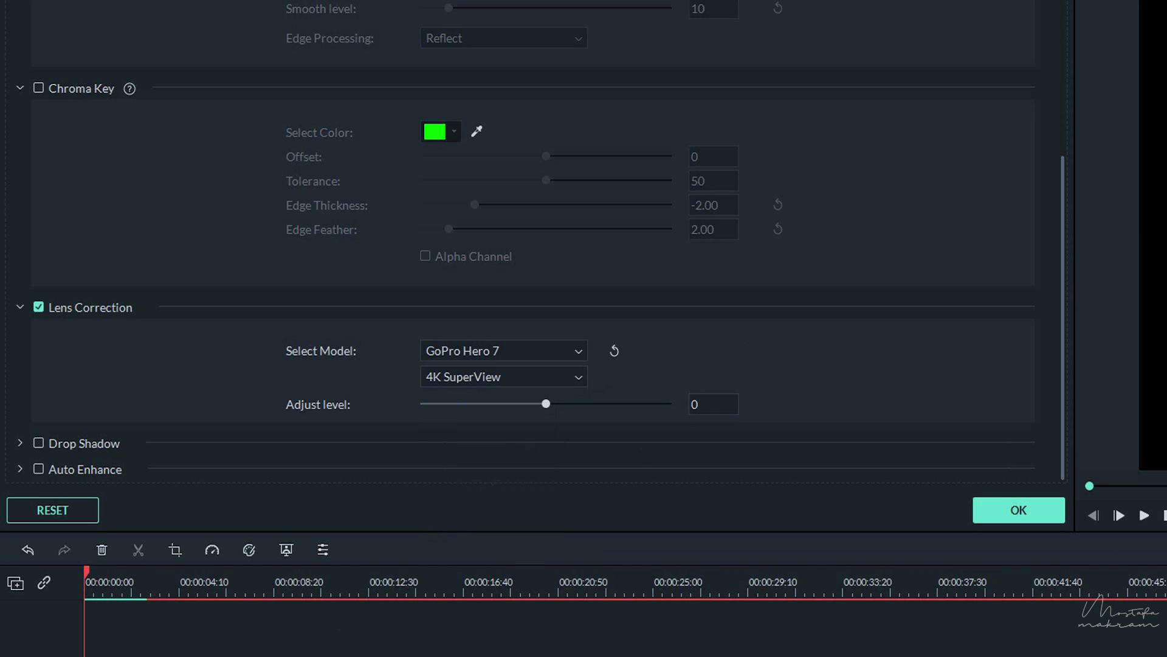
Enable Drop Shadow for the clip, expand the Auto Enhance section to view its option, and confirm the video settings.
scroll(77, 203, "up", 5)
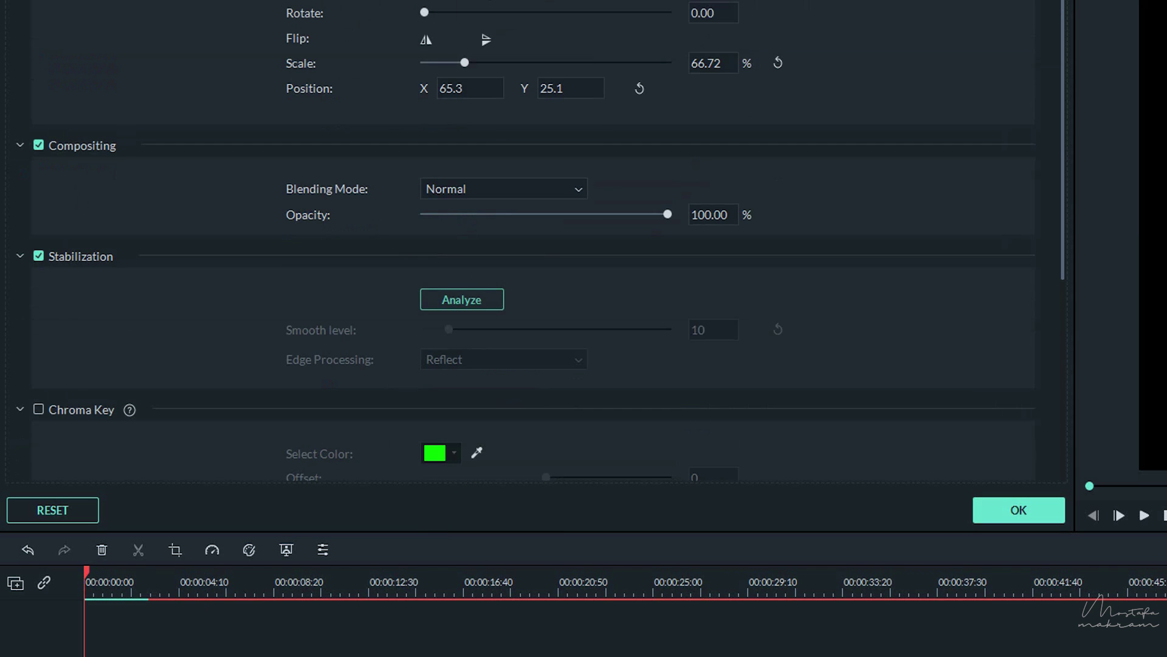
scroll(44, 443, "down", 5)
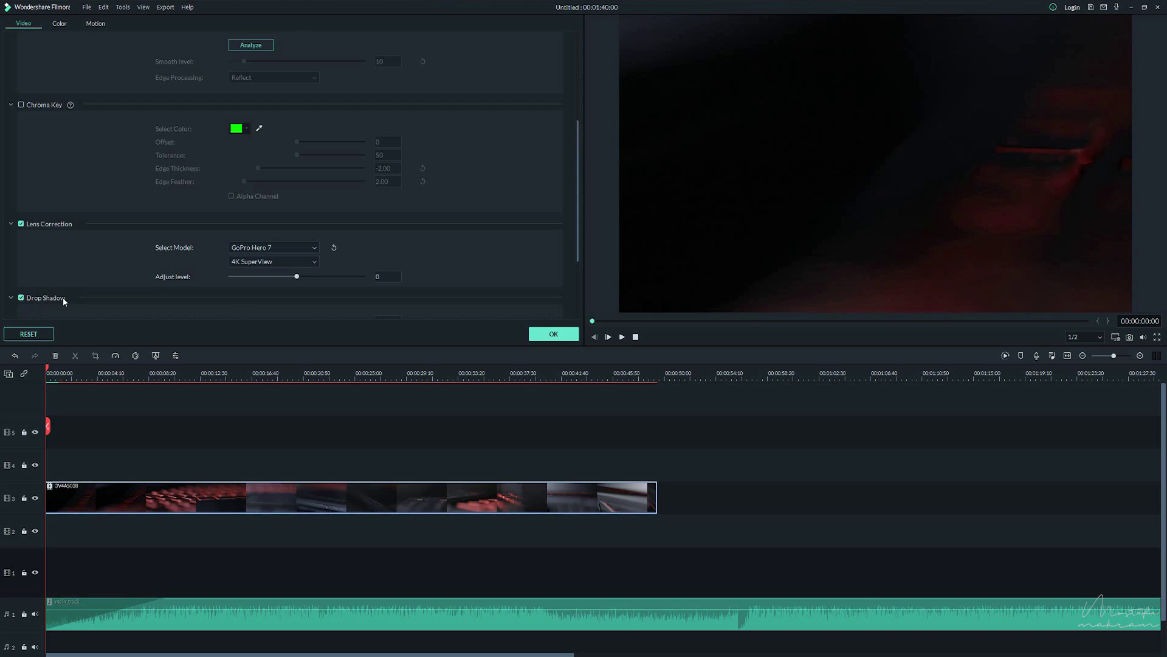
scroll(63, 296, "down", 3)
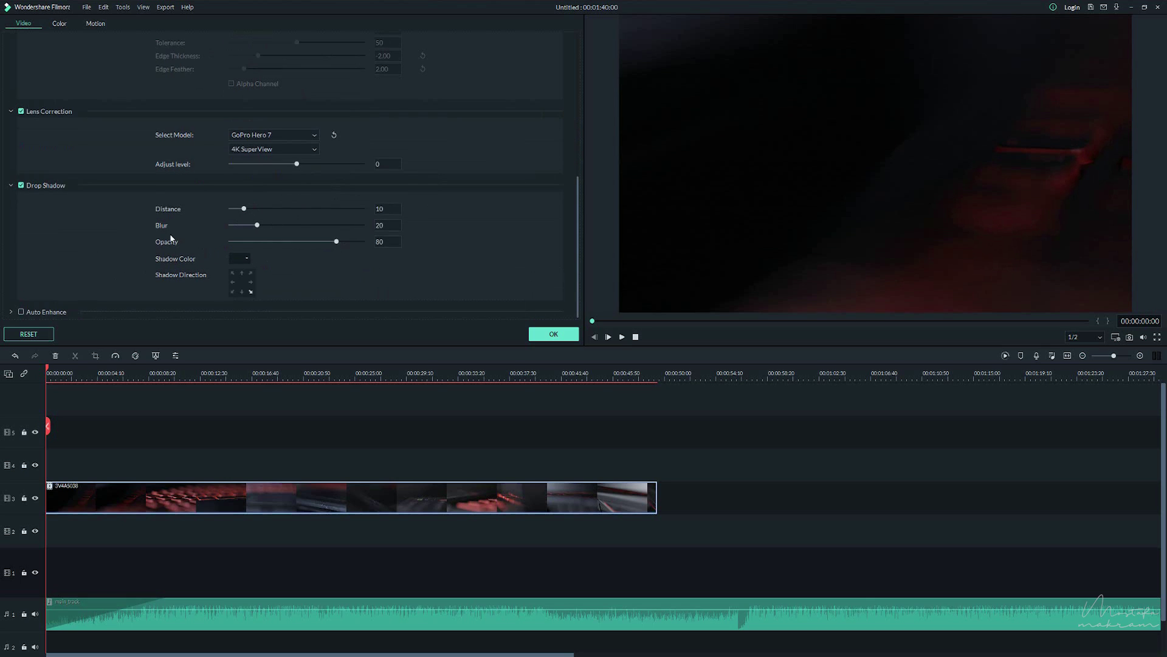
left_click(10, 312)
scroll(25, 261, "down", 2)
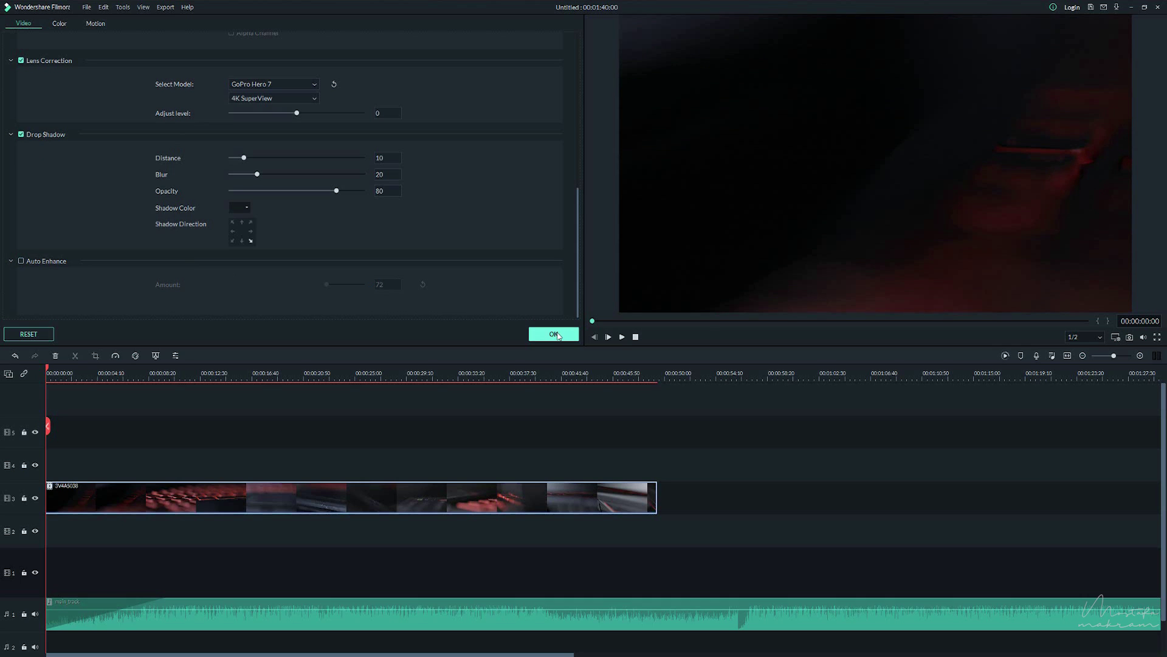
left_click(554, 334)
Move the playhead to about 00:00:08:04 and open the color settings of the 3V4A5038 clip.
left_click(144, 375)
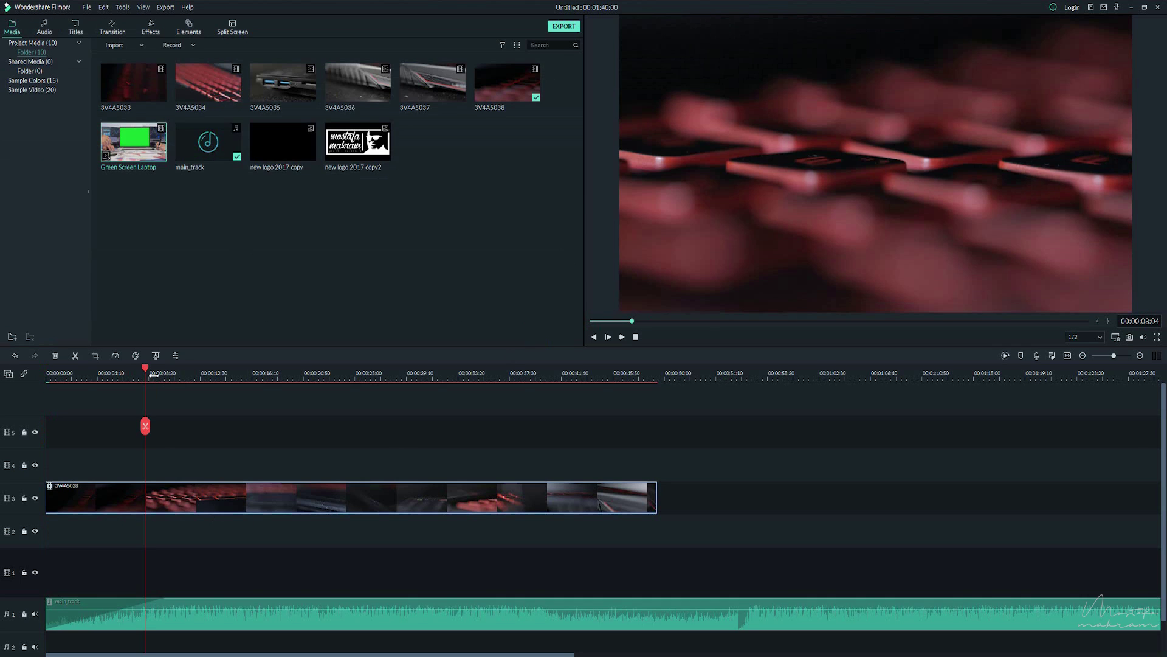
double_click(201, 496)
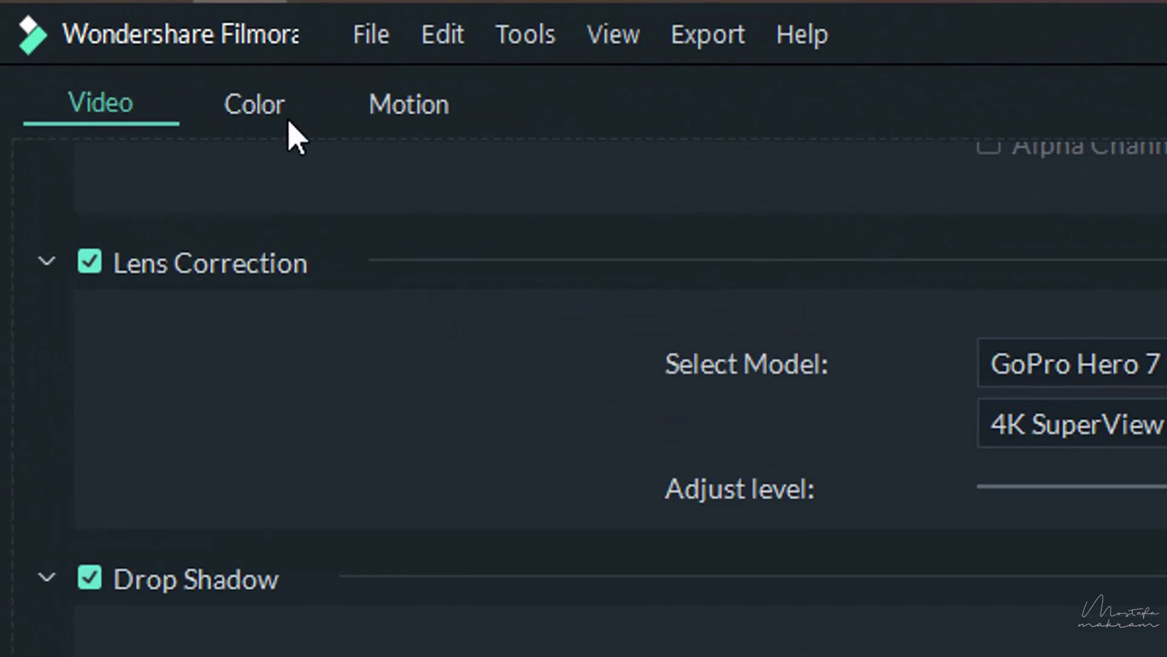
left_click(61, 25)
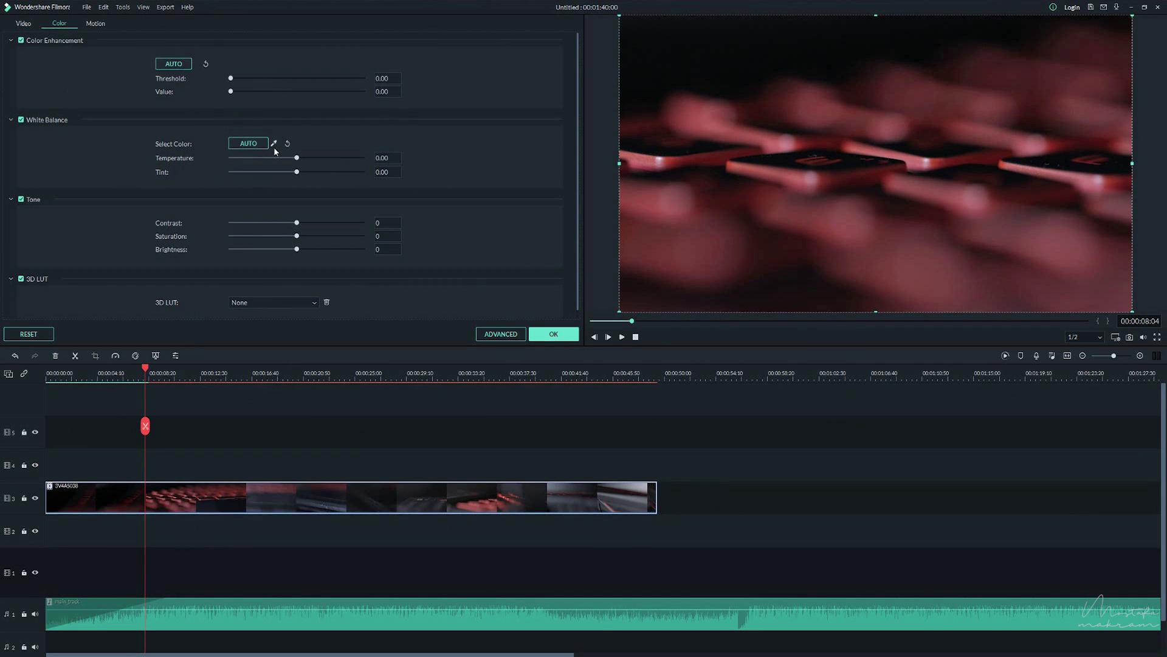
Try cooler and warmer white balance temperatures, up to about 61, and reset the temperature.
left_click_drag(297, 159, 252, 162)
left_click_drag(242, 157, 353, 159)
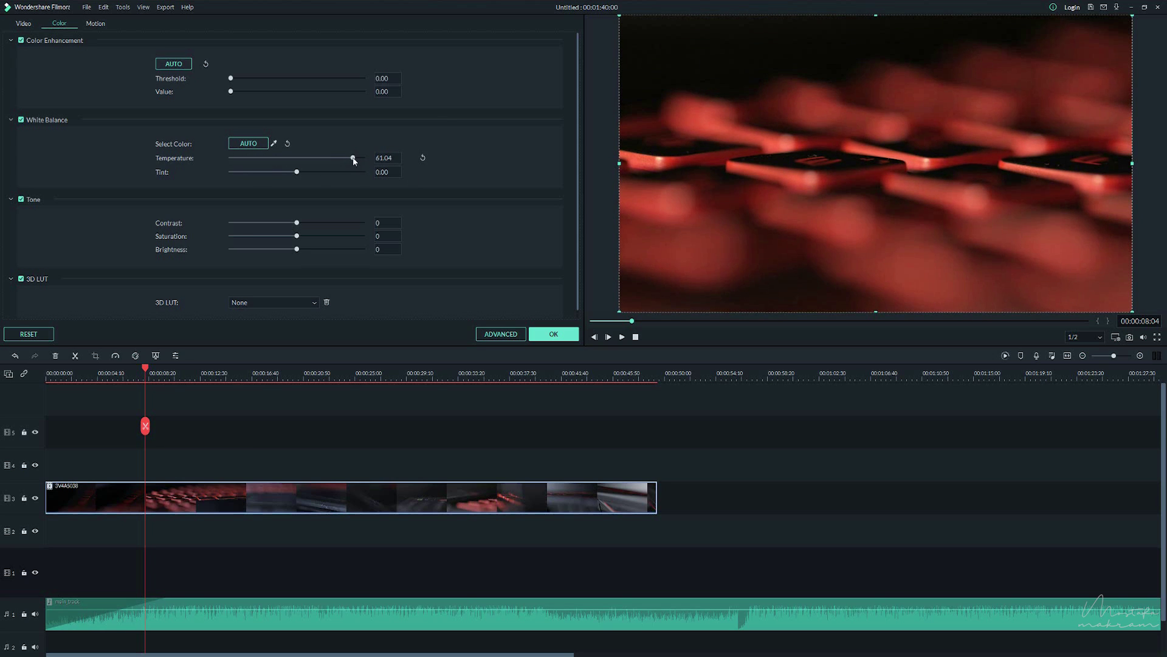
left_click(423, 157)
Set the clip's contrast to 38, saturation to 68 and brightness to 9, compare with Tone off and on, confirm, and preview.
scroll(276, 227, "down", 1)
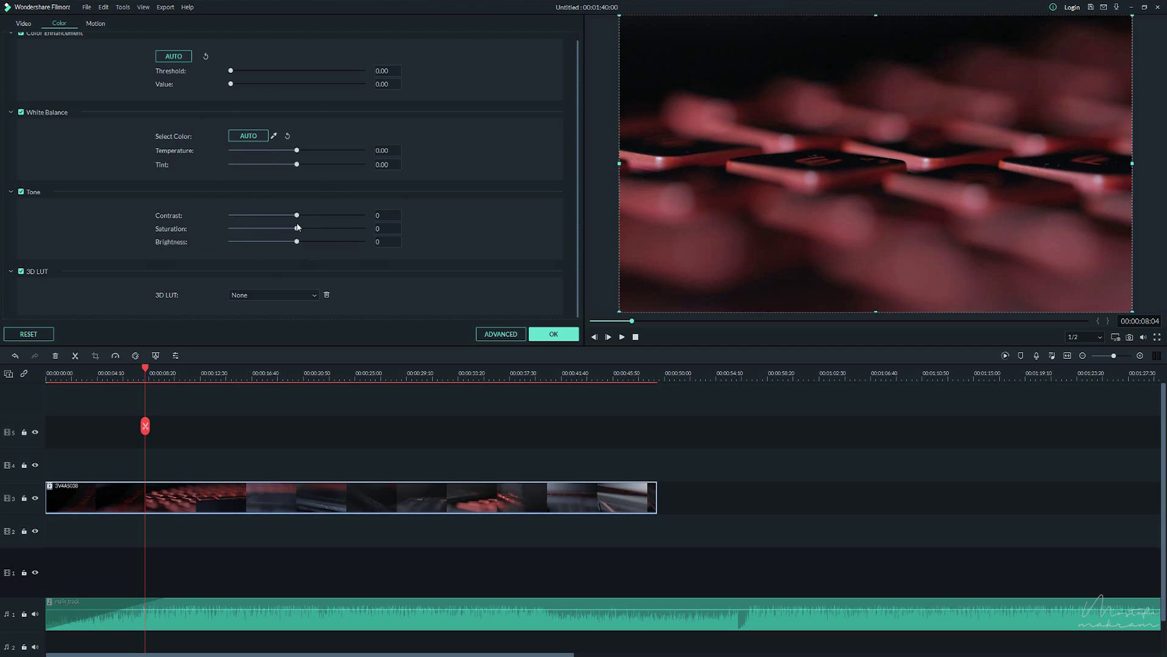
left_click_drag(297, 215, 329, 216)
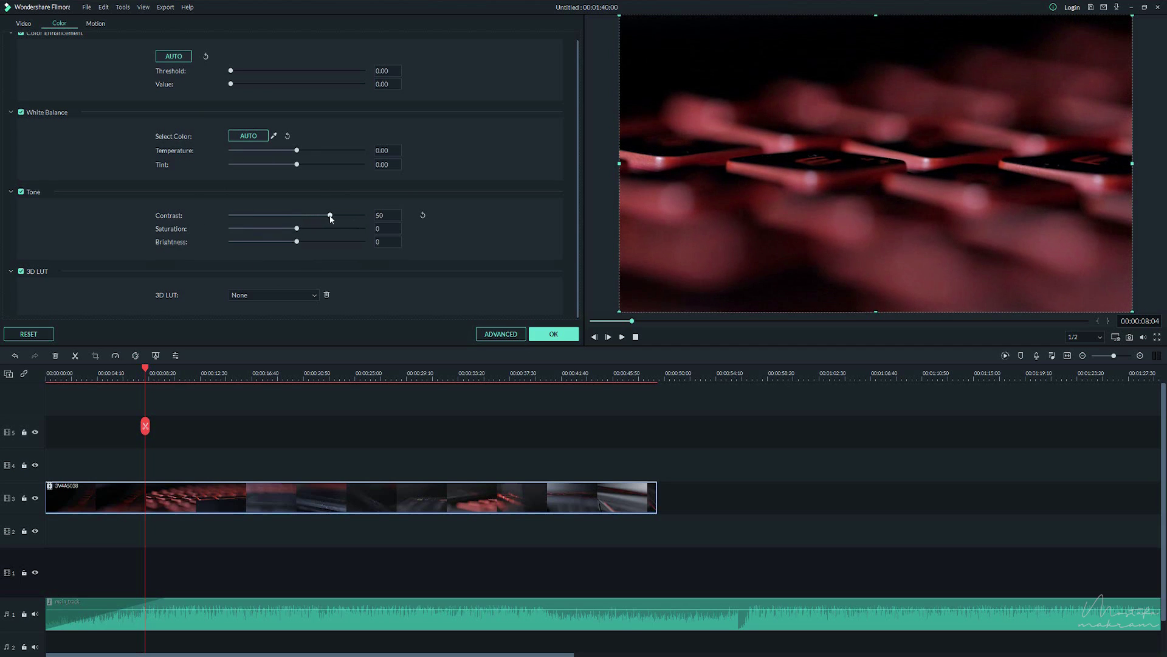
left_click_drag(297, 229, 335, 229)
left_click(22, 193)
left_click(22, 193)
left_click(22, 193)
left_click(22, 193)
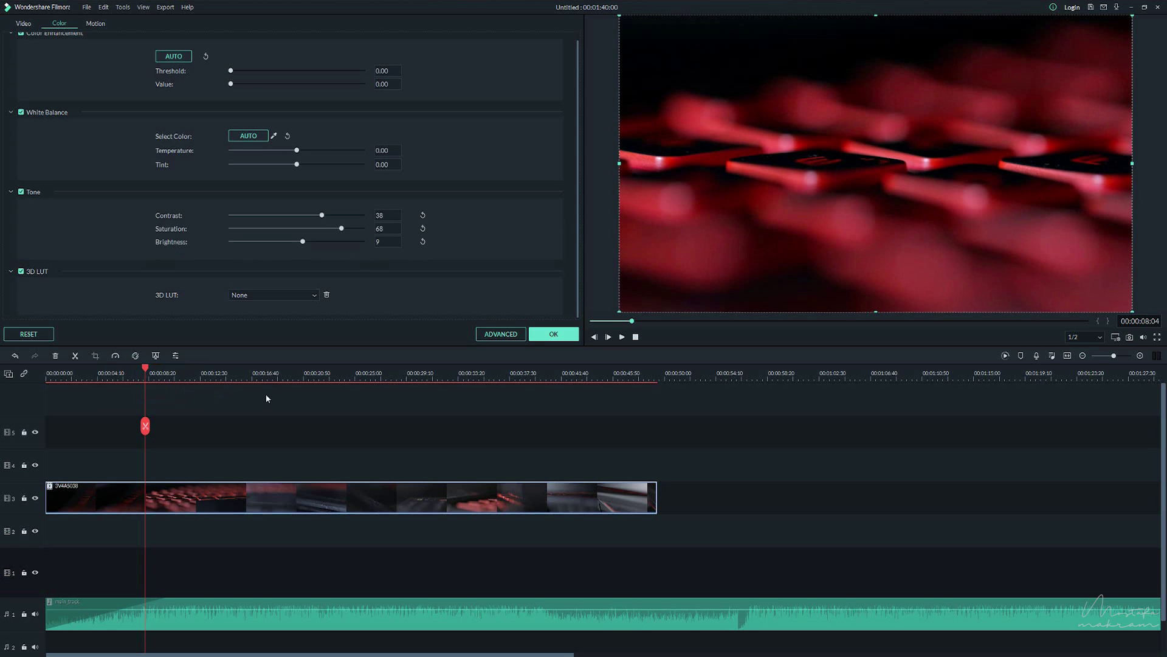
left_click(553, 334)
left_click(621, 338)
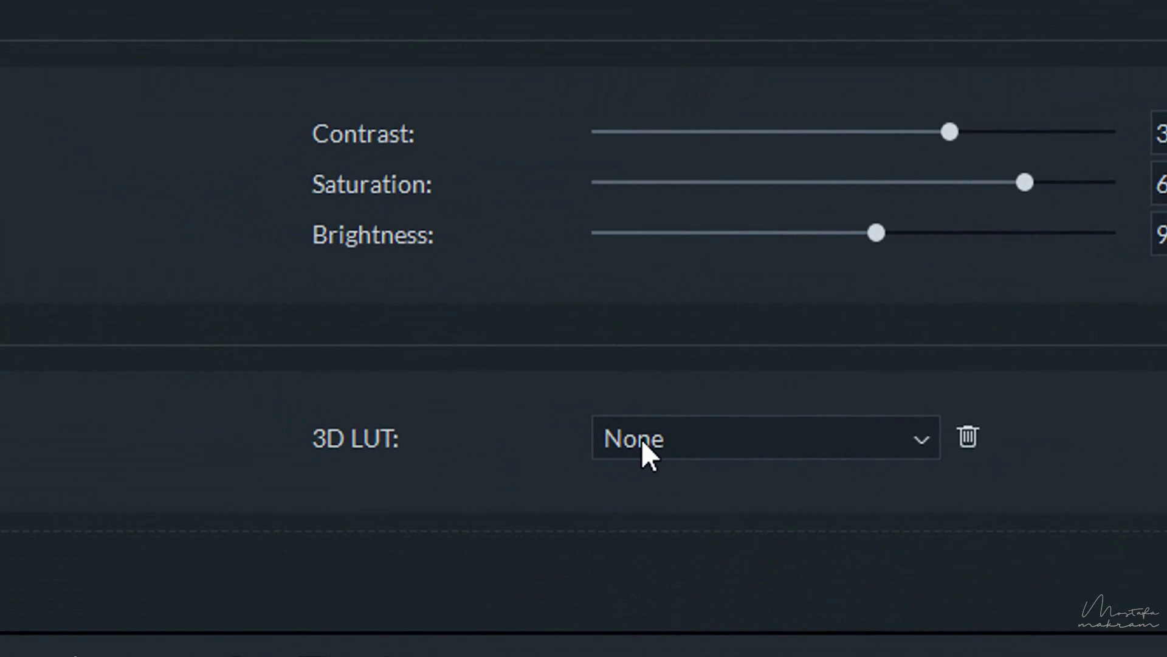
Try 3D LUTs such as B&W Film, Dark Film, Game of Thrones and Harry Potter on the clip and choose Mission Impossible.
left_click(899, 433)
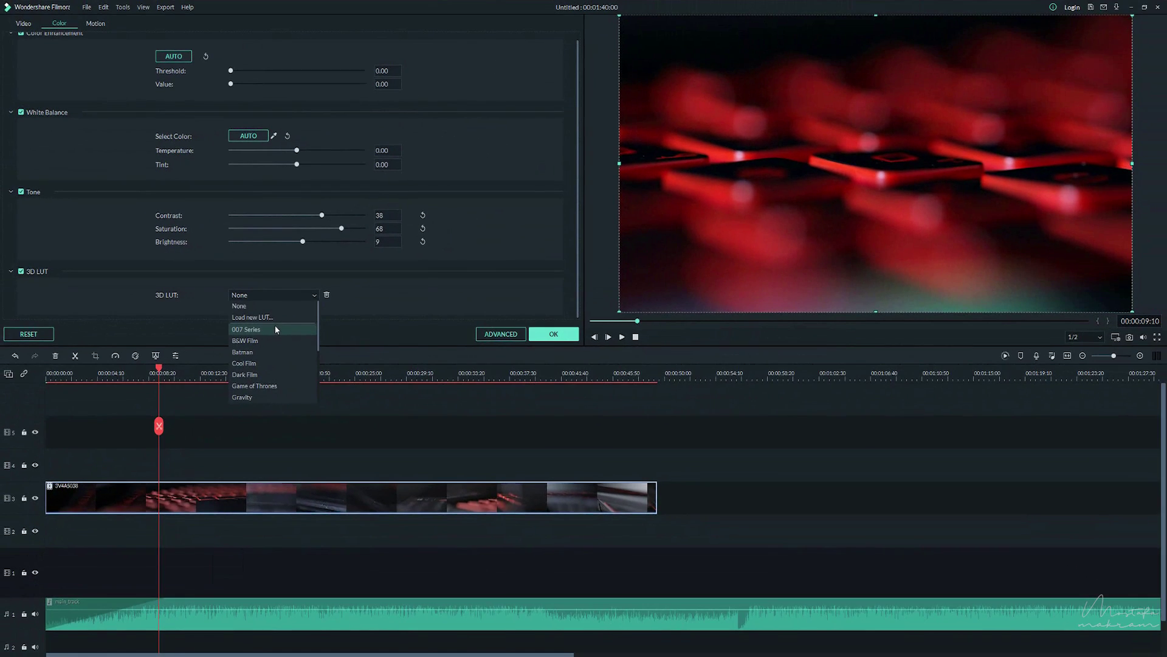
left_click(275, 328)
scroll(262, 296, "down", 1)
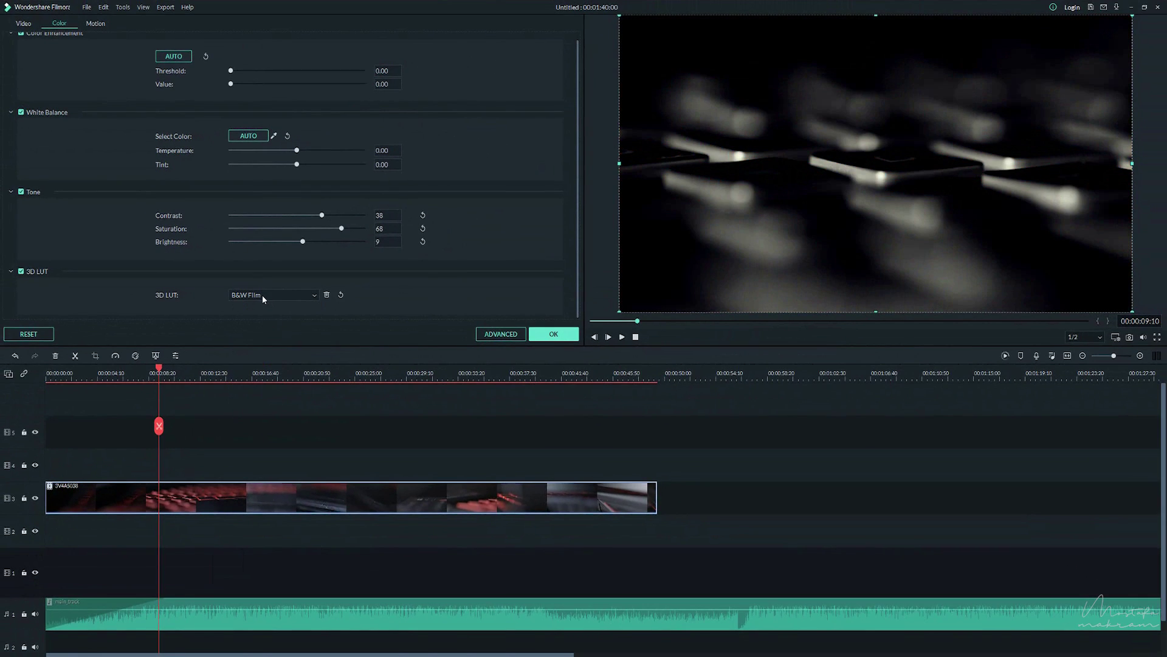
scroll(263, 297, "down", 1)
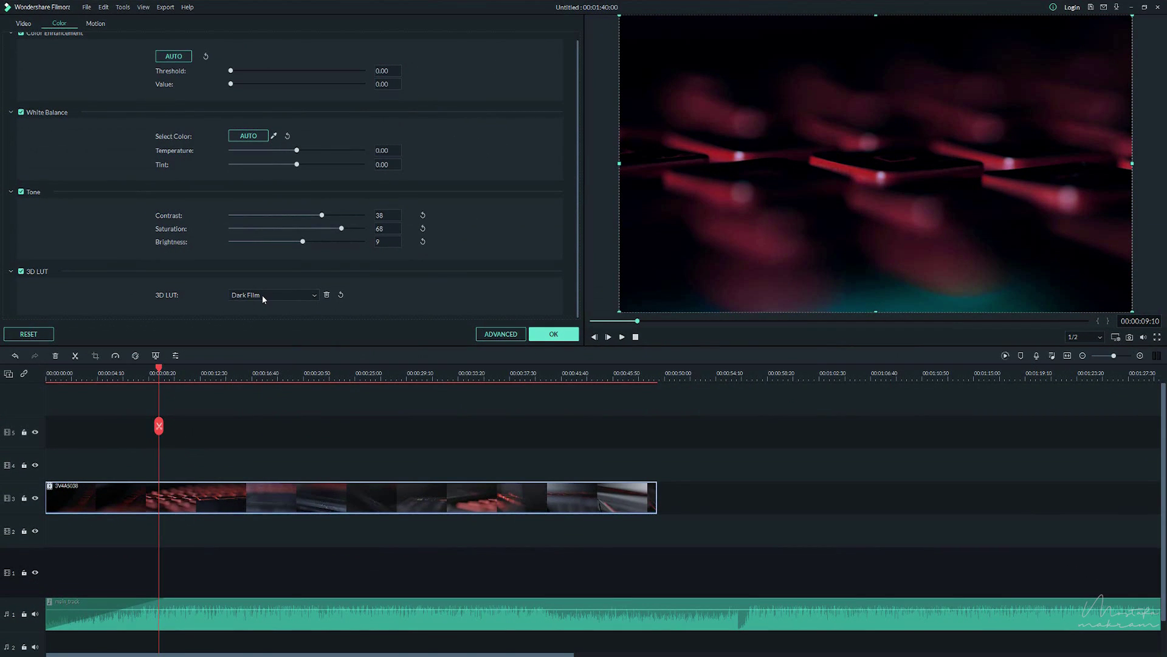
scroll(263, 297, "down", 1)
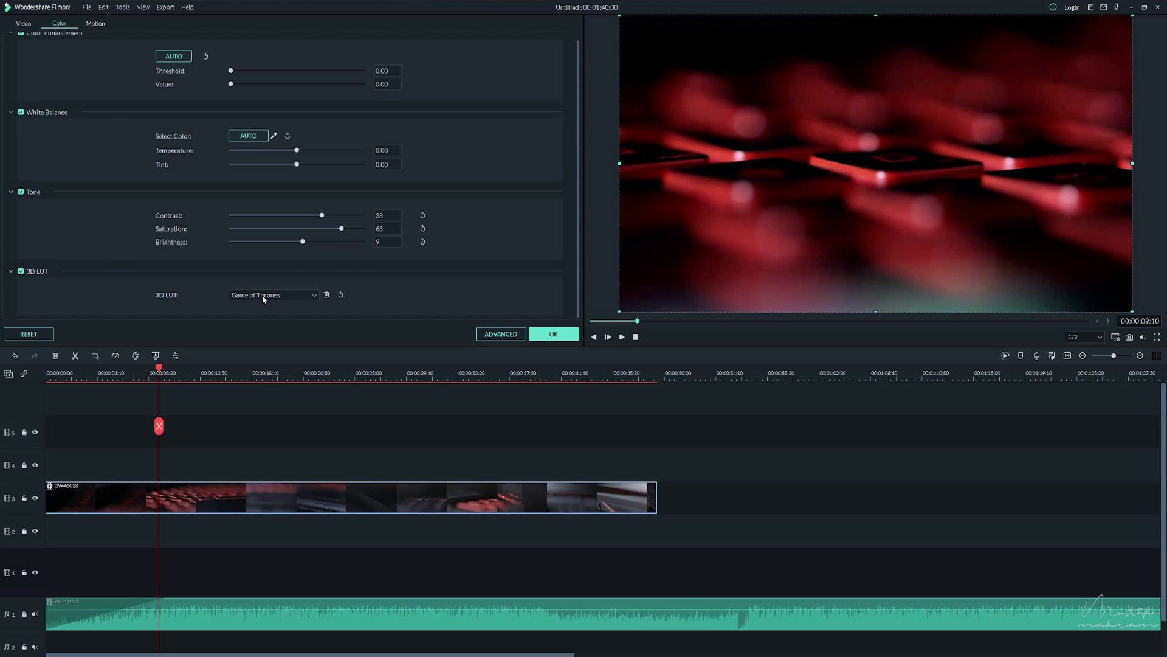
scroll(262, 297, "down", 1)
scroll(264, 298, "down", 1)
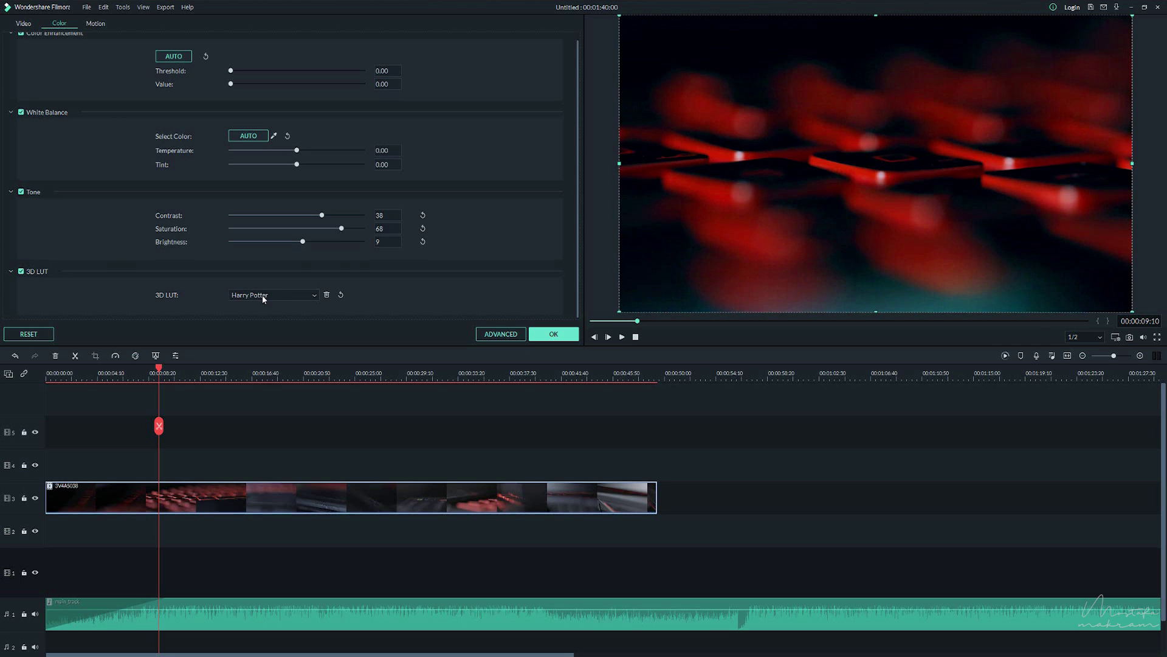
scroll(263, 298, "down", 1)
scroll(263, 298, "down", 1)
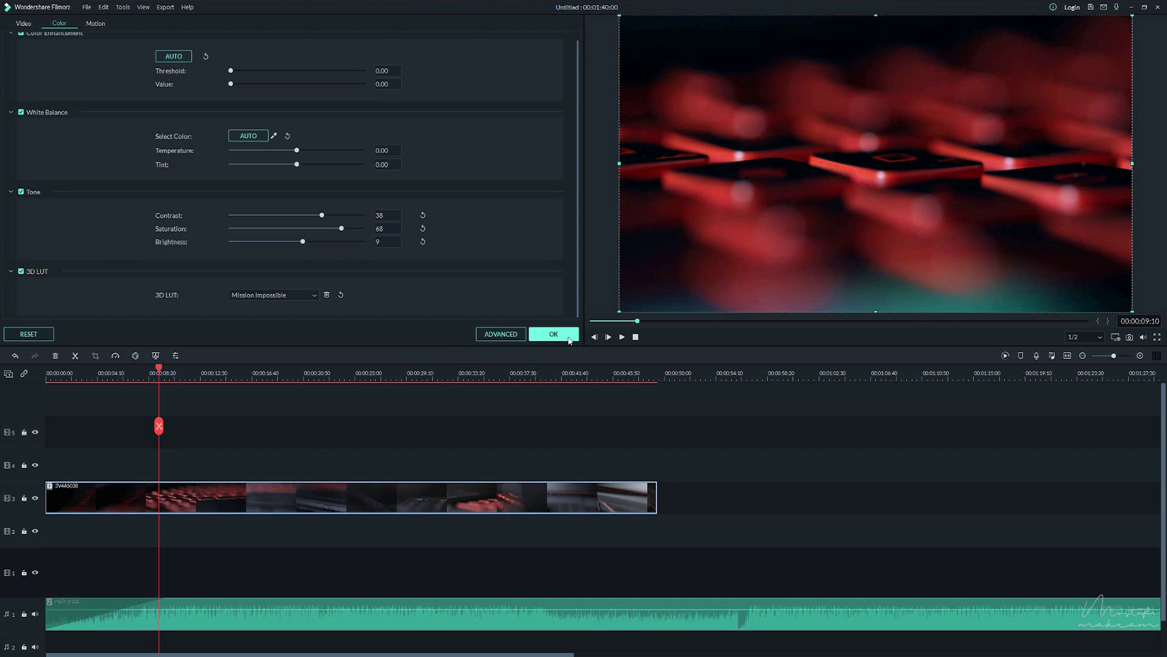
Play the graded clip from an earlier point to review the color look, and pause it.
left_click(96, 369)
left_click(621, 336)
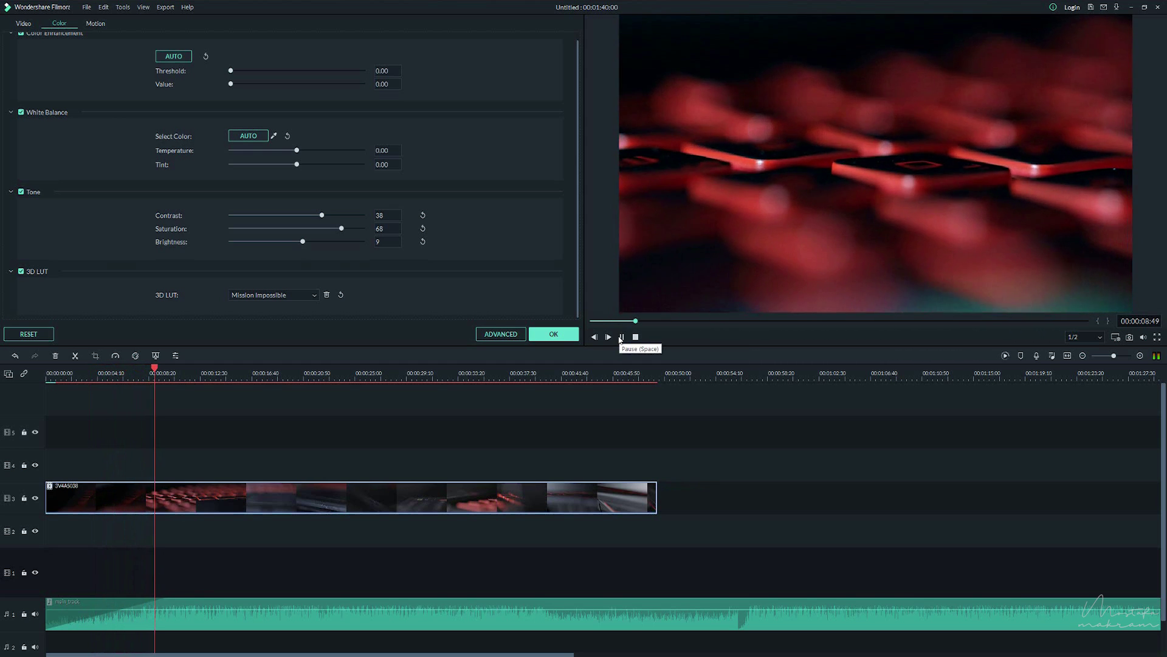
left_click(621, 336)
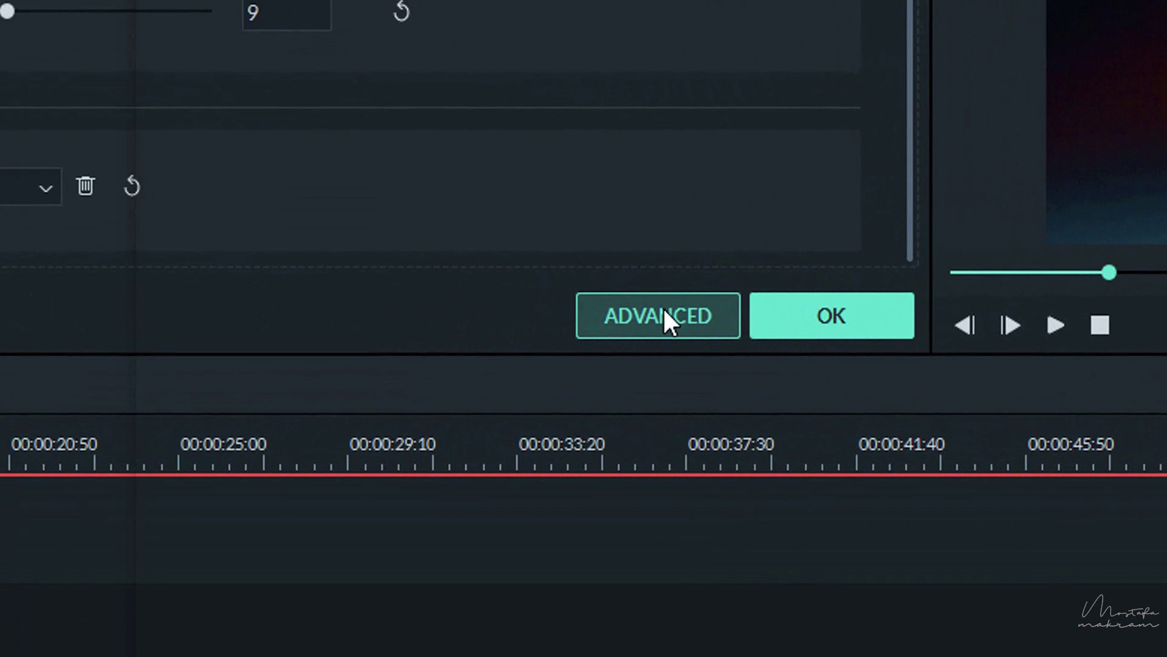
Open Advanced Color Correction for the 3V4A5038 clip.
left_click(663, 311)
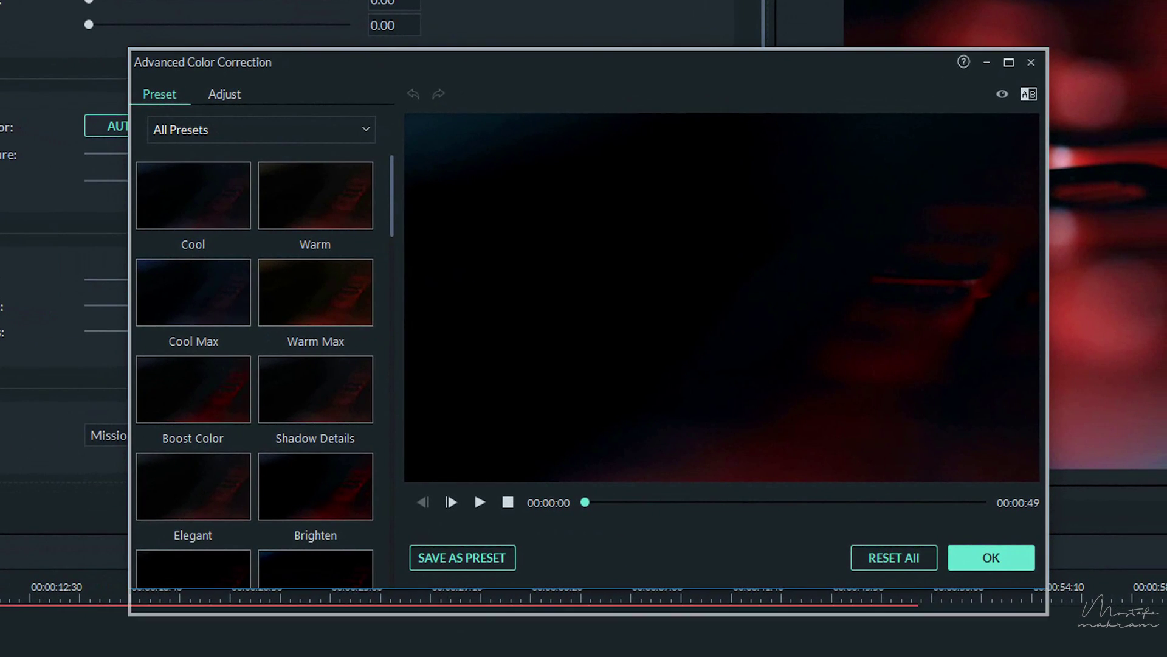
Try color correction presets such as Harry Potter on the clip, choose Brighten, and play the corrected preview.
scroll(210, 394, "down", 10)
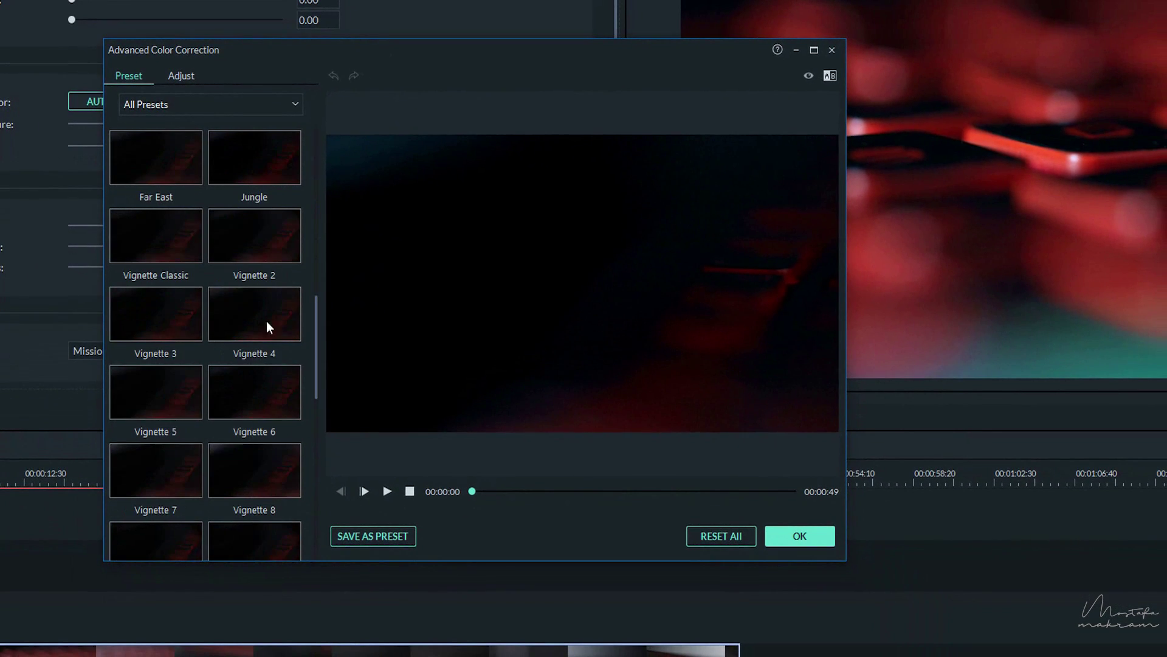
left_click(282, 435)
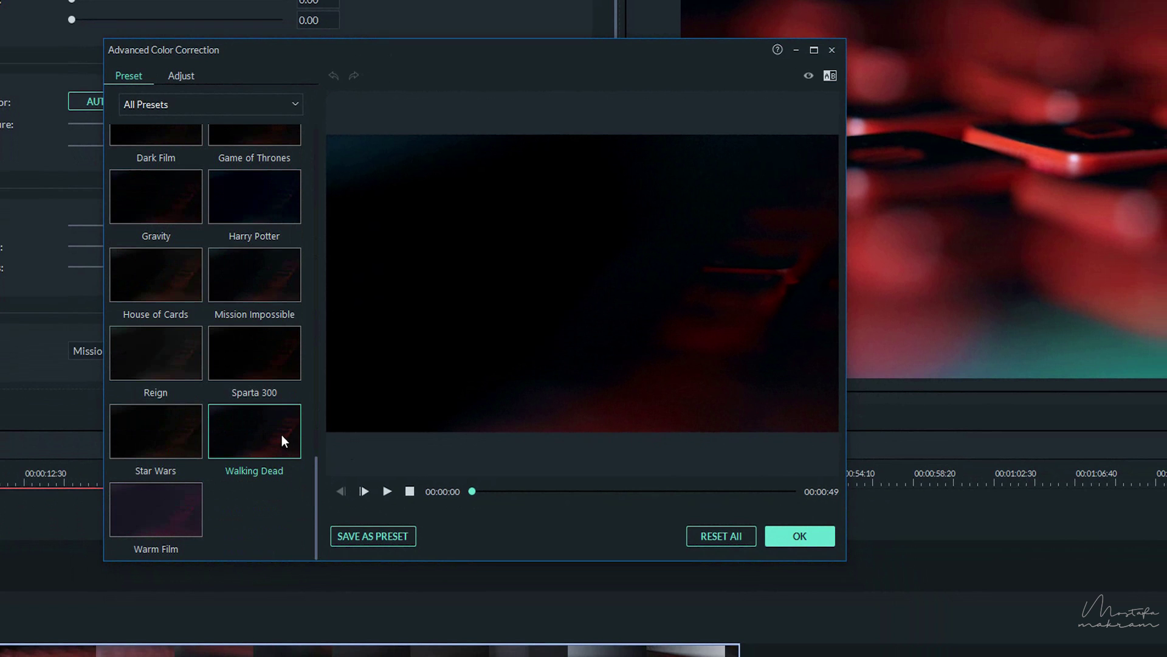
left_click(268, 358)
left_click(259, 199)
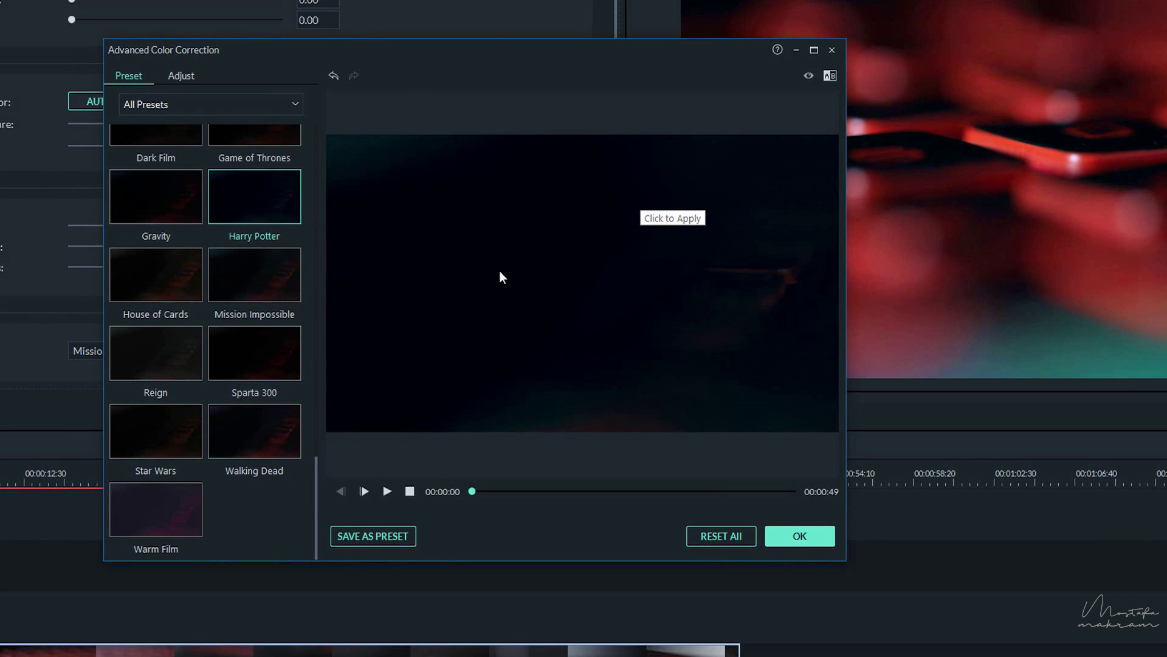
left_click(183, 74)
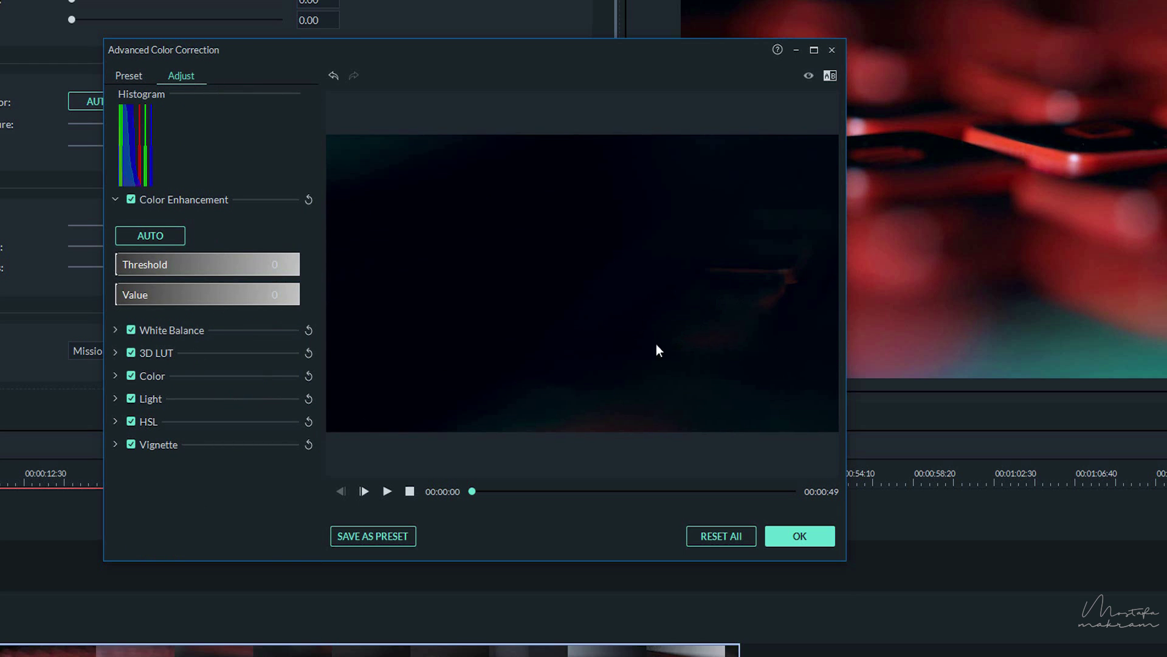
left_click(130, 84)
scroll(258, 330, "up", 10)
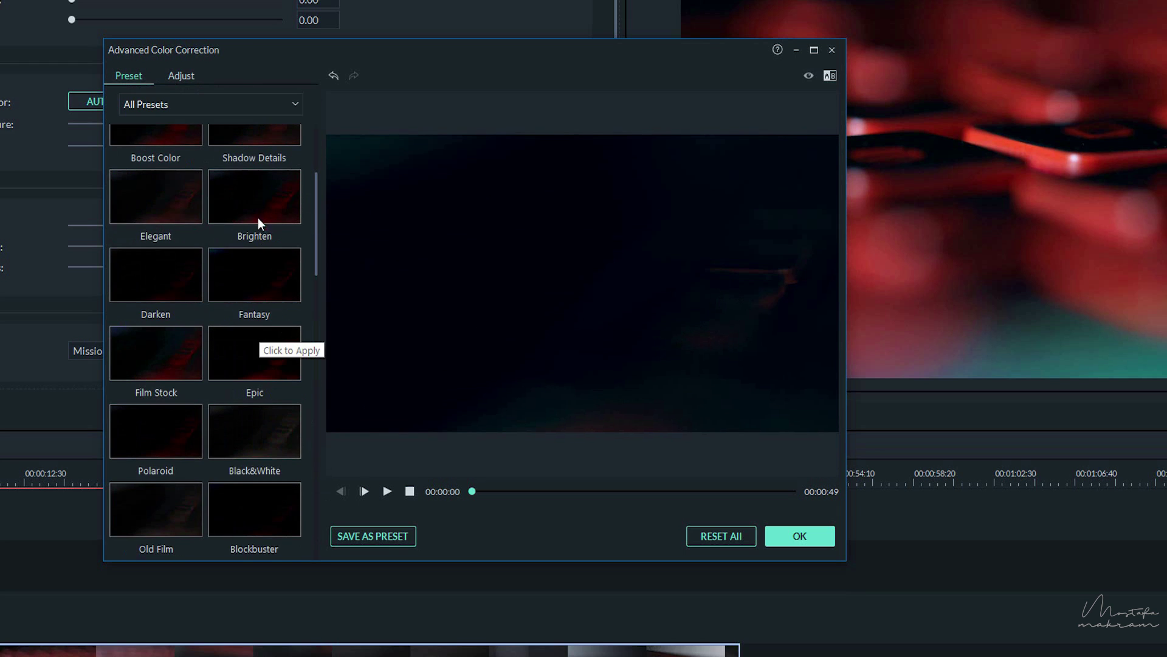
left_click(256, 207)
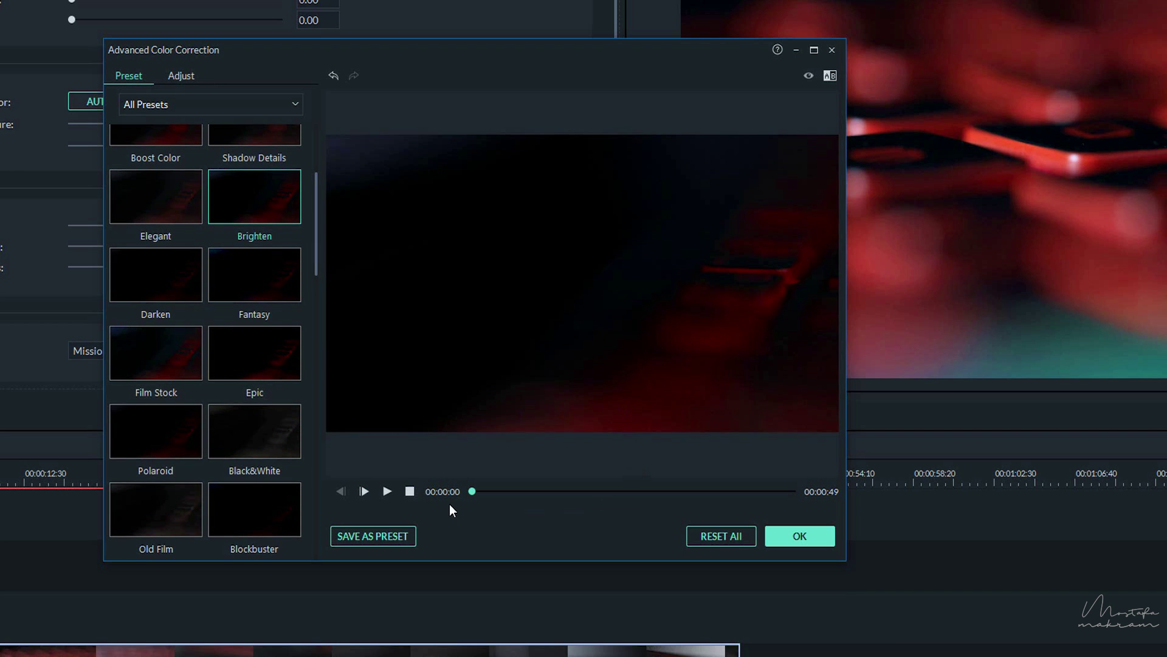
left_click(387, 491)
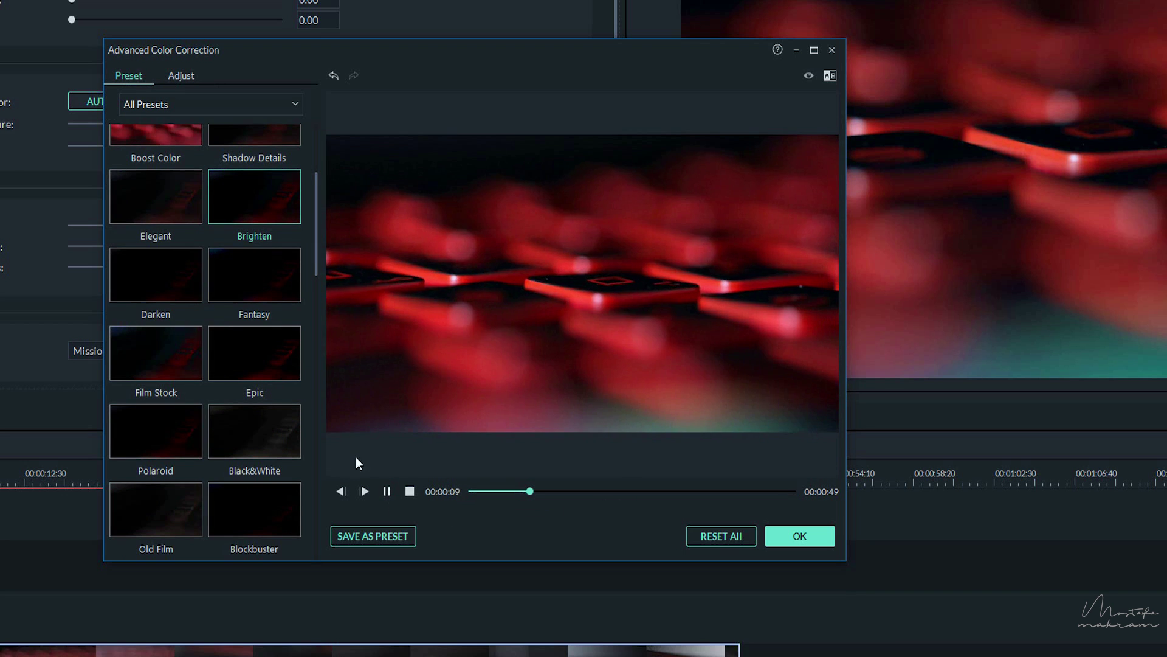
Set the exposure to 42 in the advanced Color adjustments and confirm the clip's color correction.
left_click(180, 75)
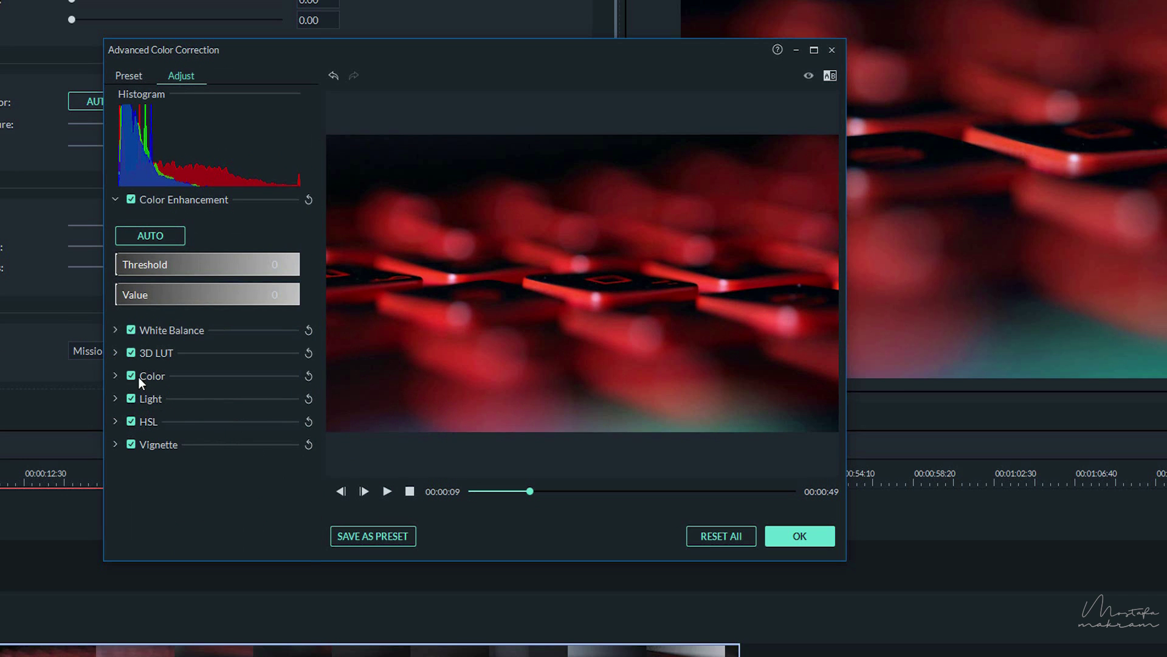
left_click(108, 380)
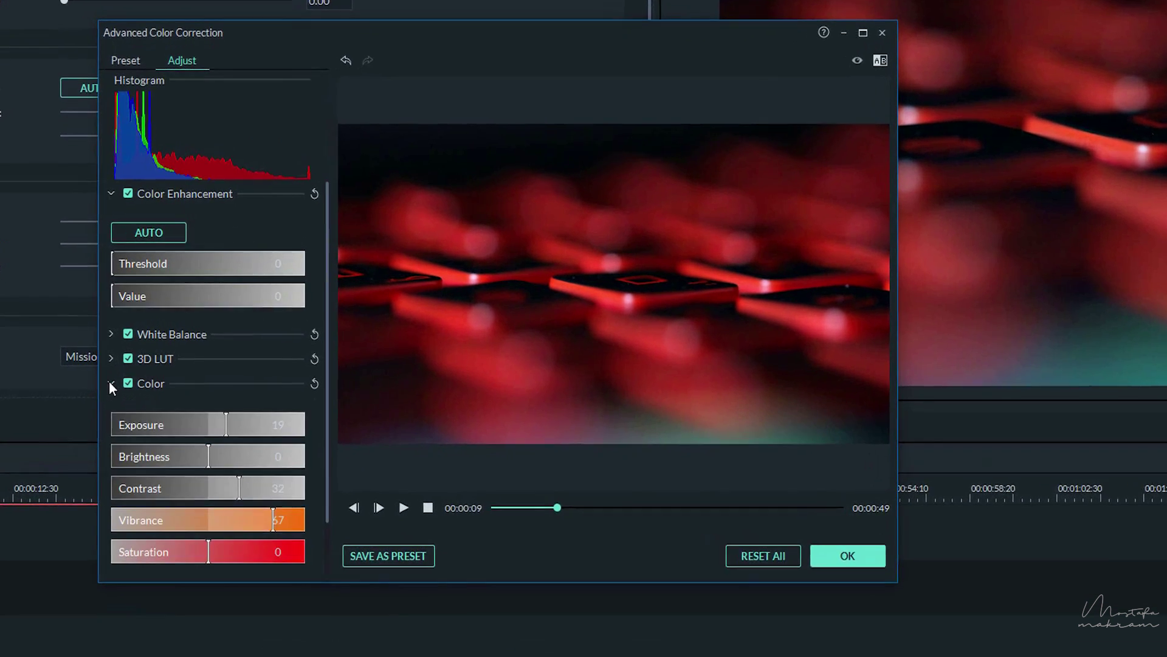
scroll(137, 469, "down", 2)
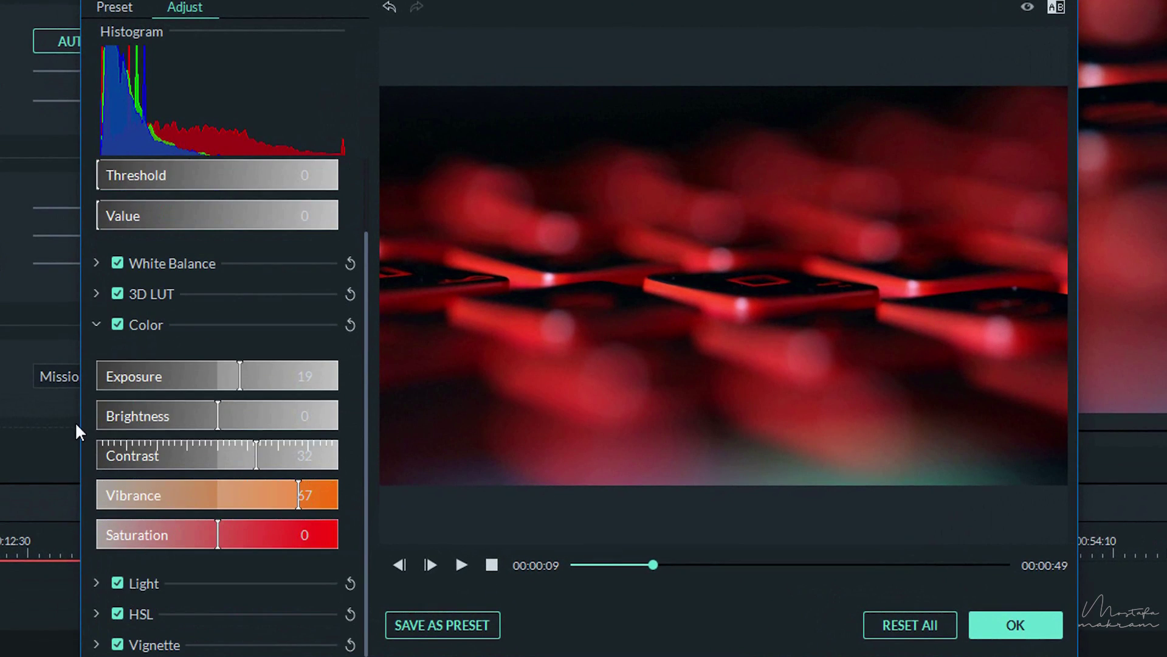
left_click_drag(239, 366, 268, 380)
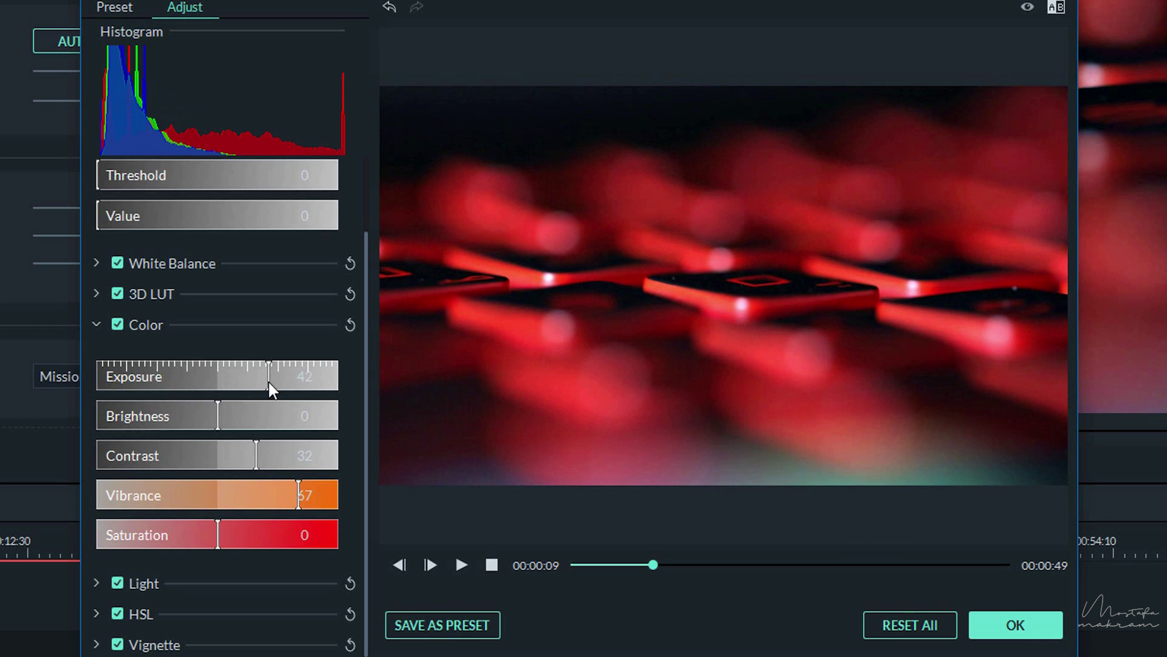
left_click(99, 324)
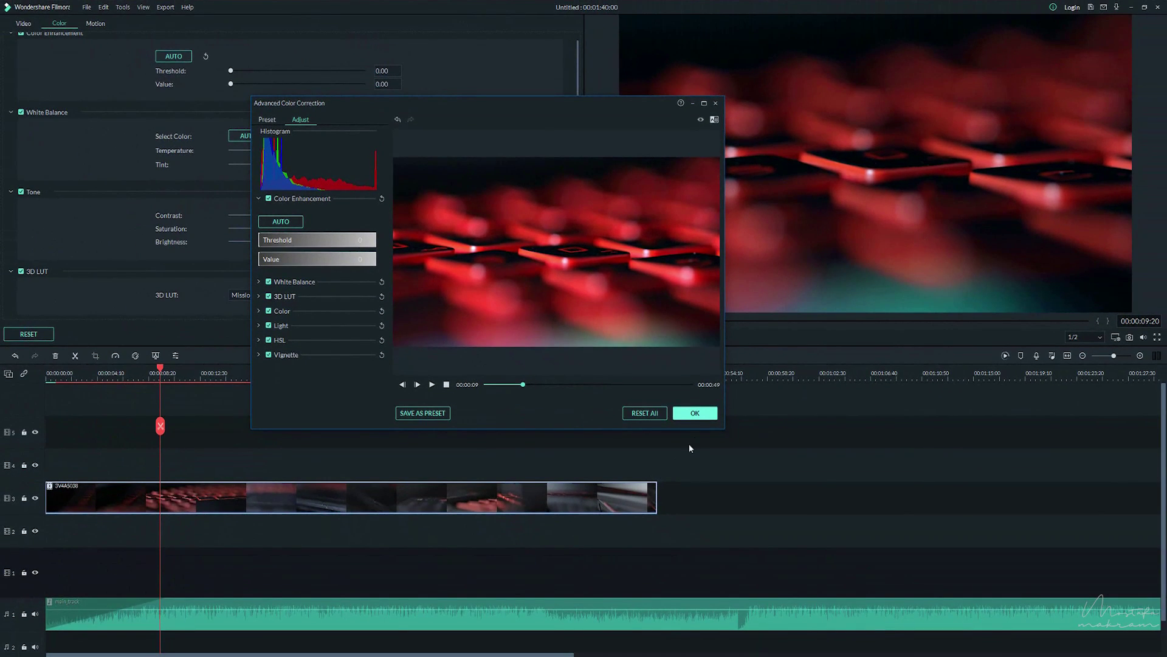
left_click(696, 414)
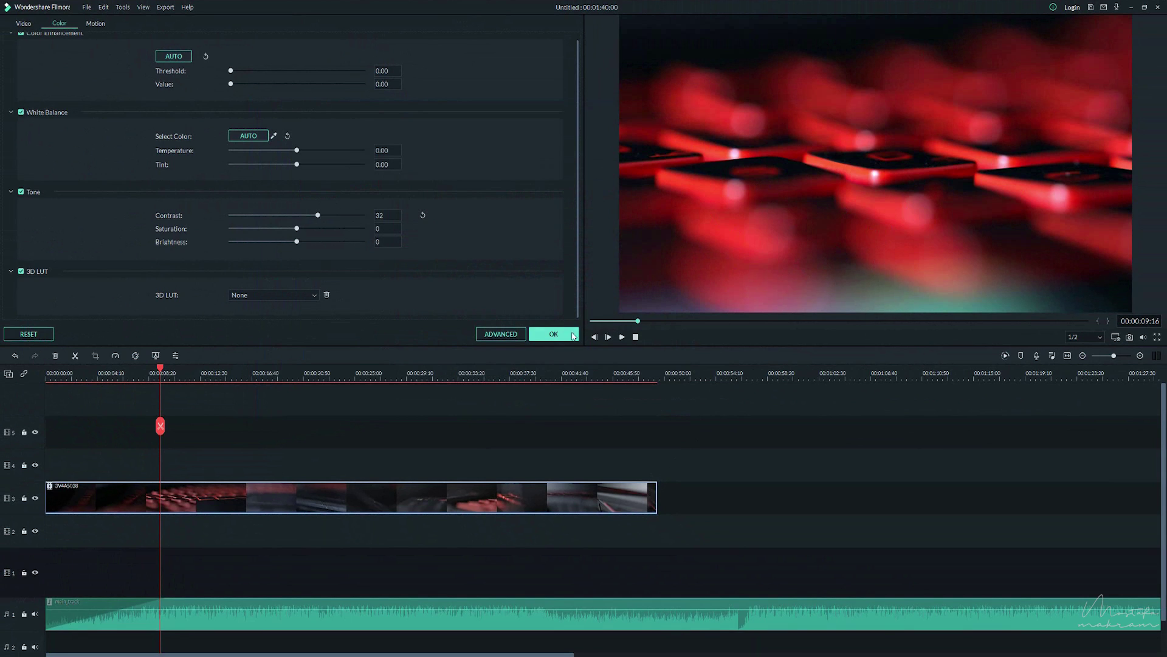
left_click(554, 335)
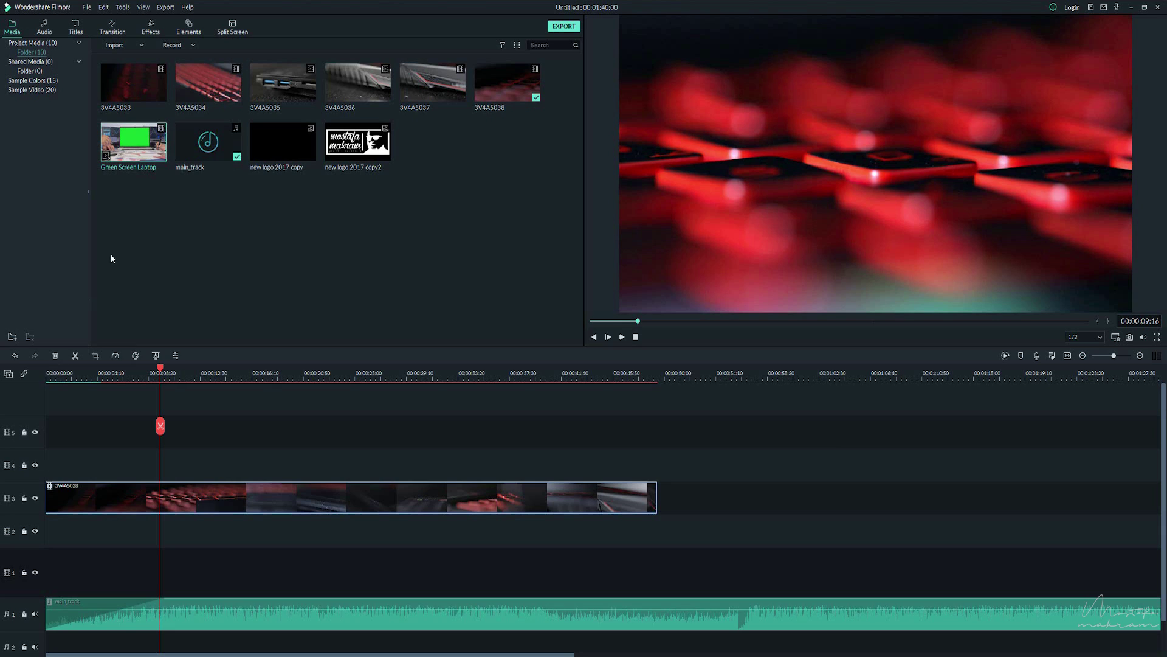
Add new logo 2017 copy2 at the start of track 4 and shrink it into the video frame's lower-right corner.
mouse_move(372, 150)
left_mouse_down()
mouse_move(107, 491)
mouse_move(60, 480)
mouse_move(72, 460)
left_mouse_up()
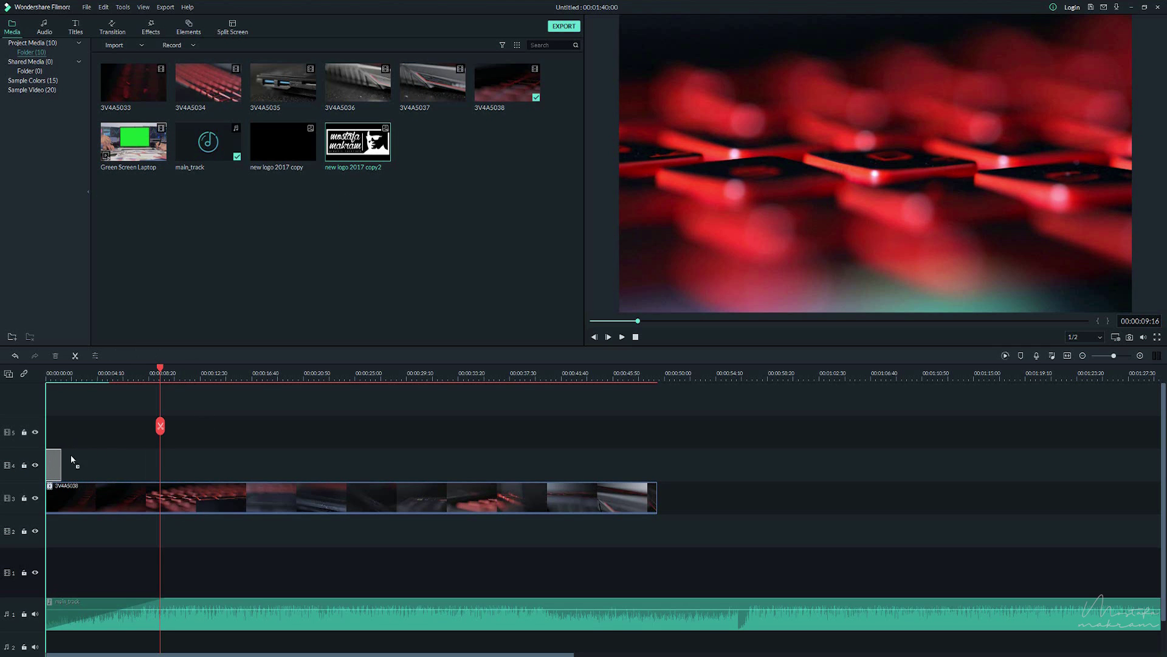
left_click(54, 379)
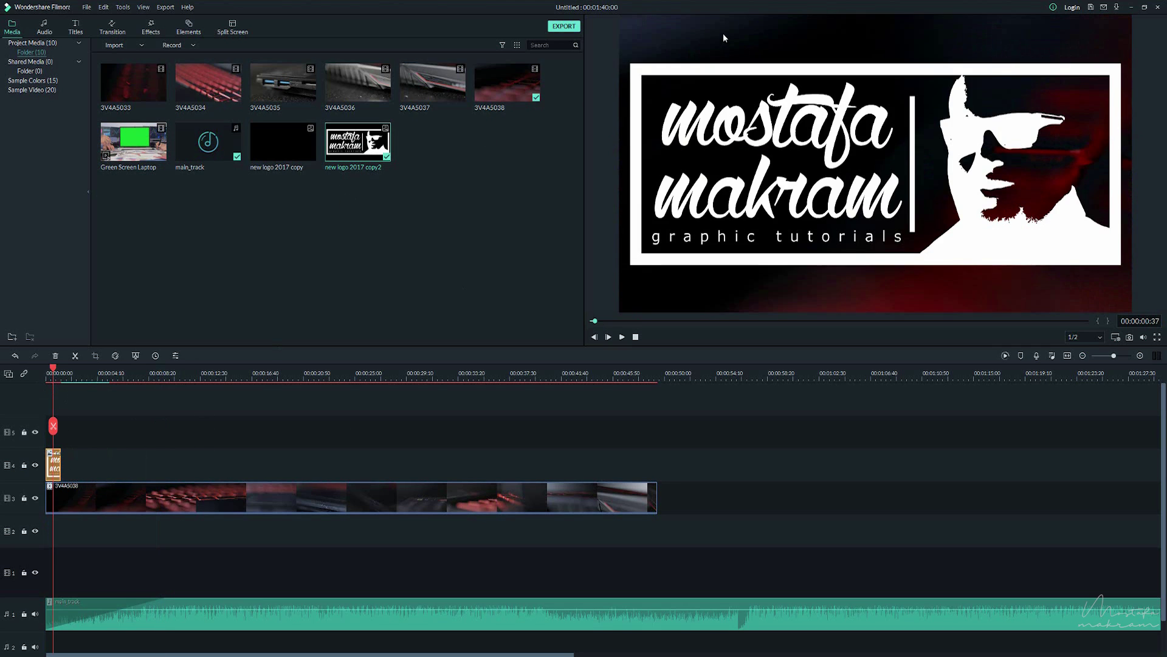
left_click(702, 76)
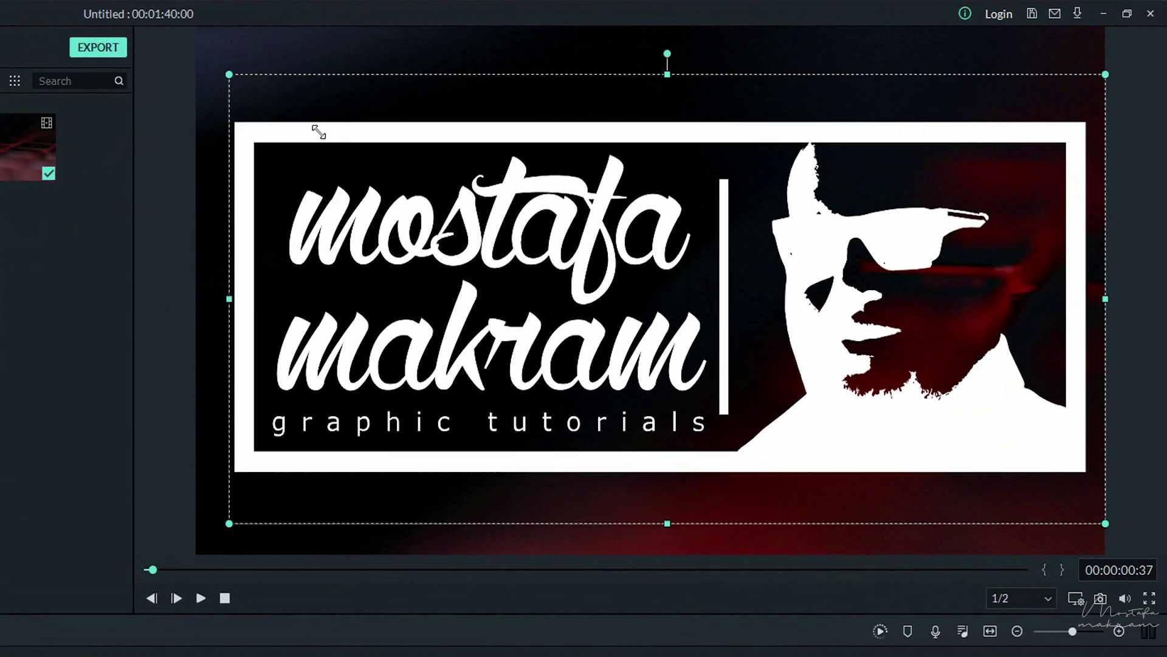
left_click_drag(689, 72, 919, 166)
left_click_drag(728, 295, 1068, 488)
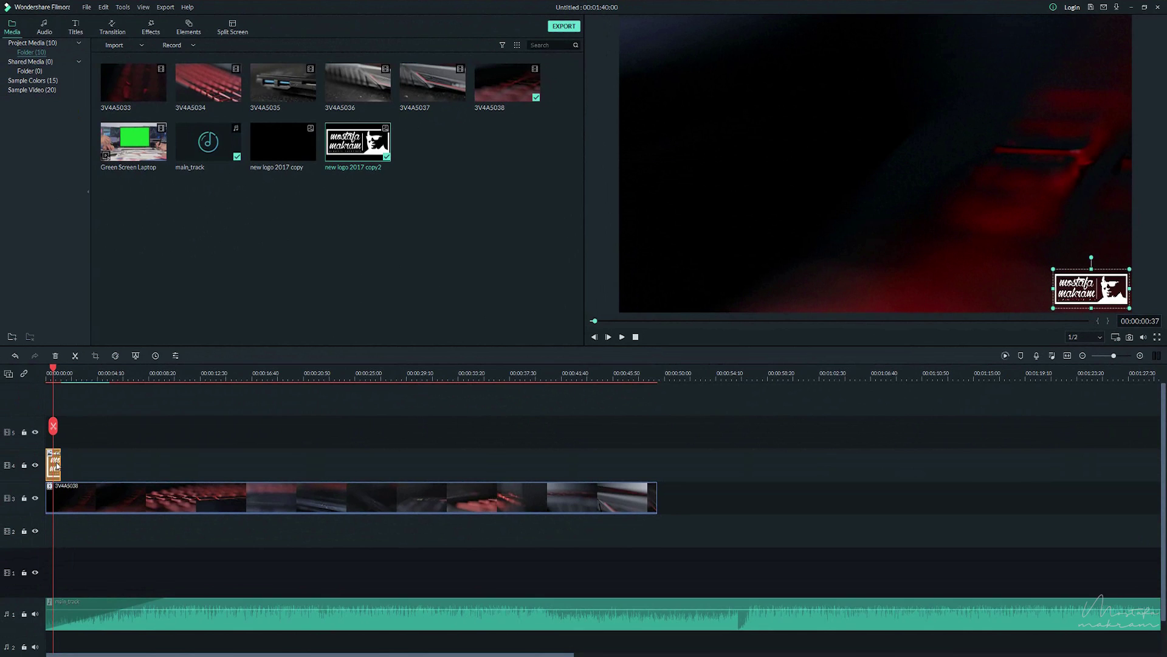
Set the logo's compositing opacity to 17.24% with Normal blending and confirm.
double_click(49, 472)
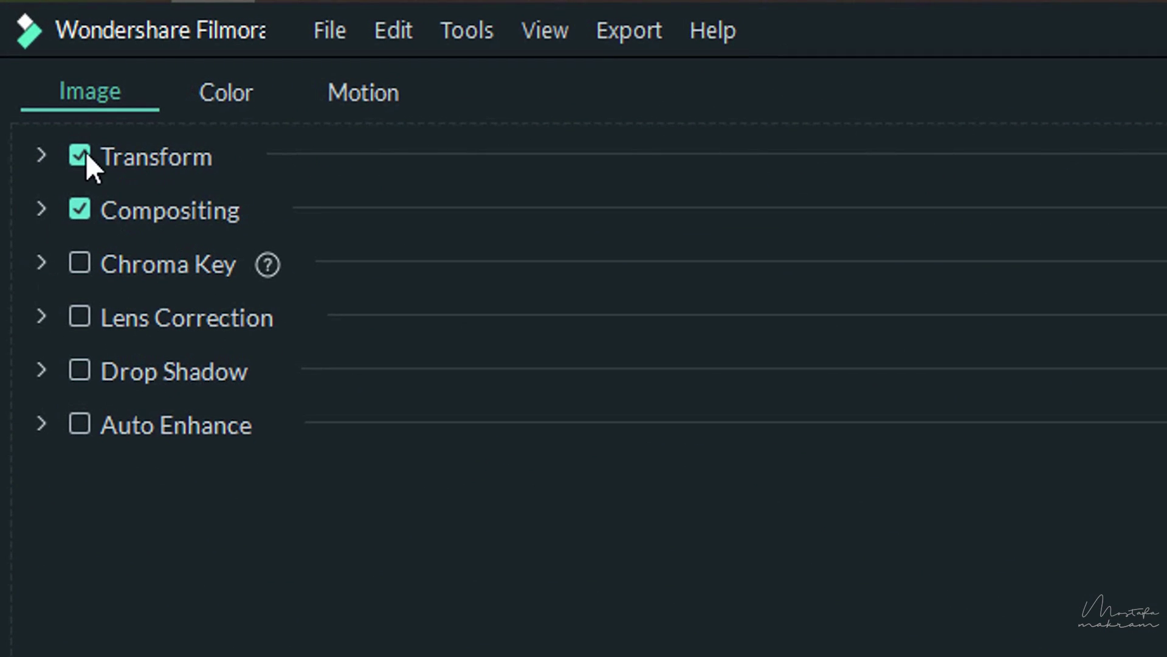
left_click(41, 208)
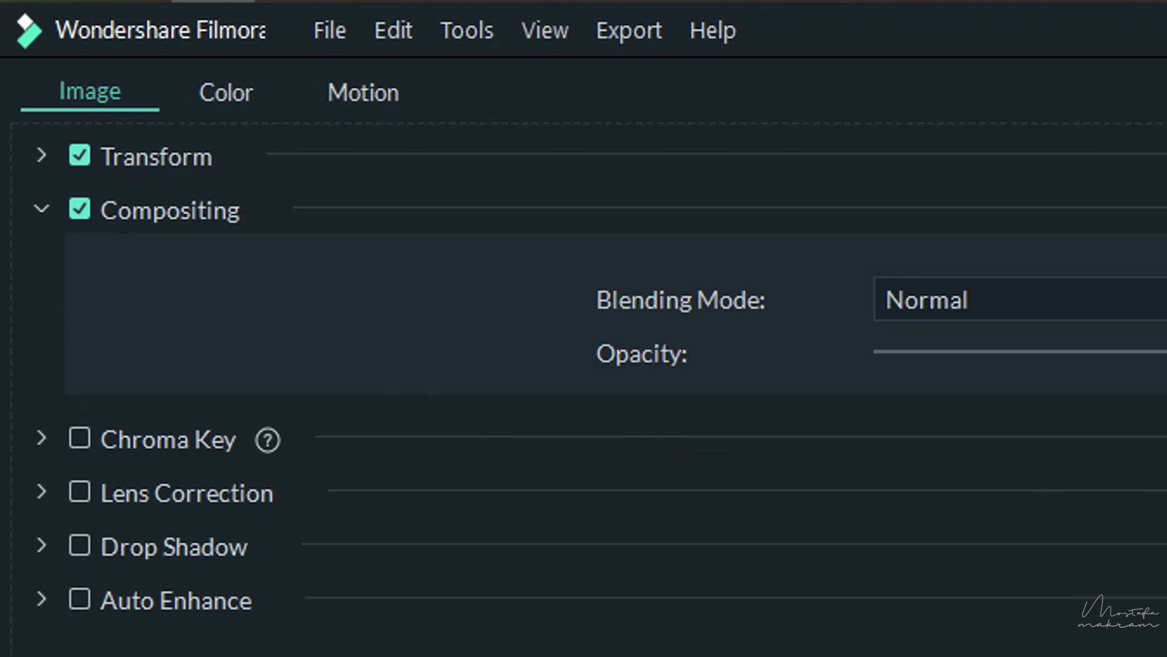
left_click_drag(1021, 274, 708, 241)
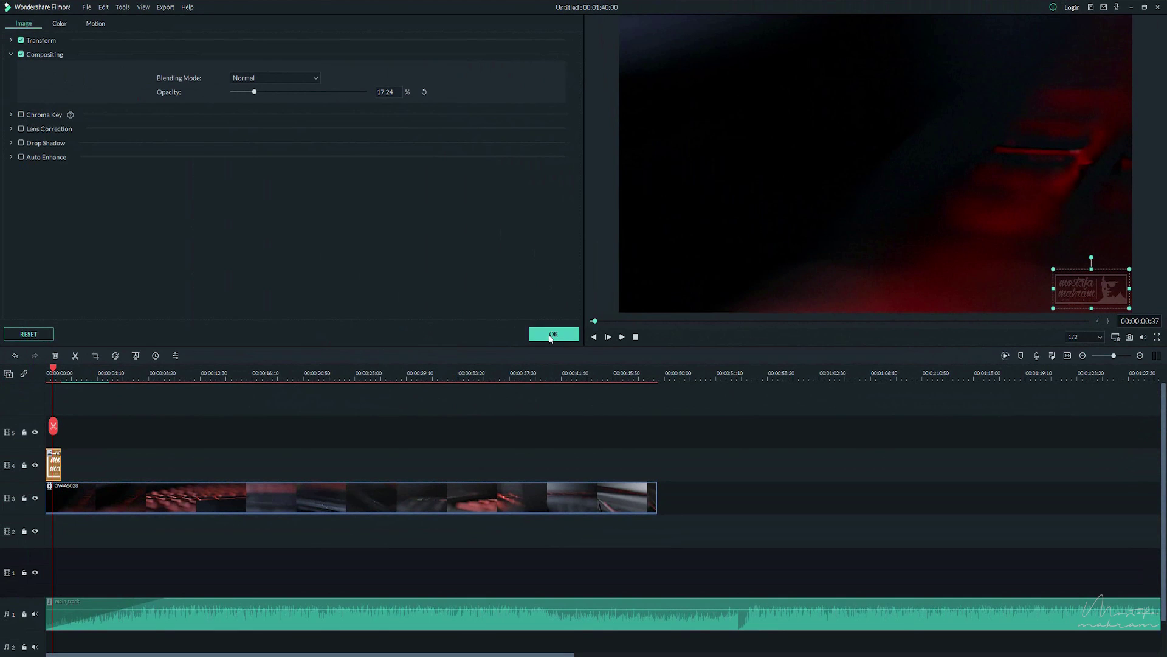
left_click(781, 422)
left_click(779, 422)
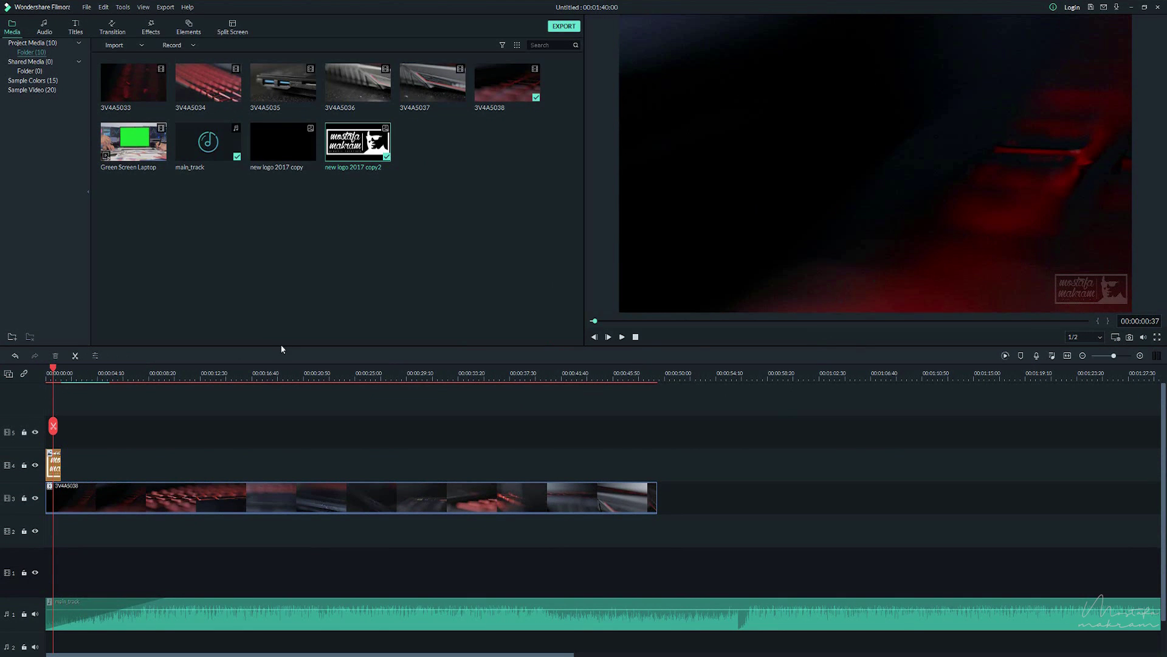
Preview the watermark, then extend the logo on track 4 to the end of the 3V4A5038 clip.
left_click(622, 338)
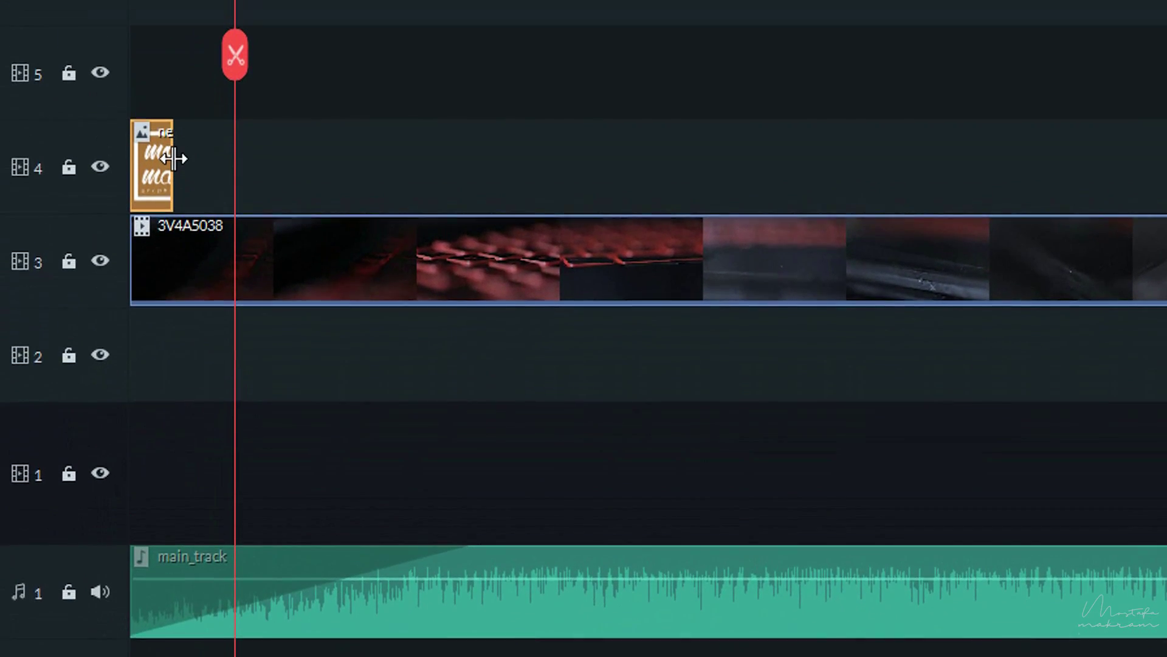
left_click_drag(173, 159, 1166, 166)
left_click_drag(991, 391, 1166, 396)
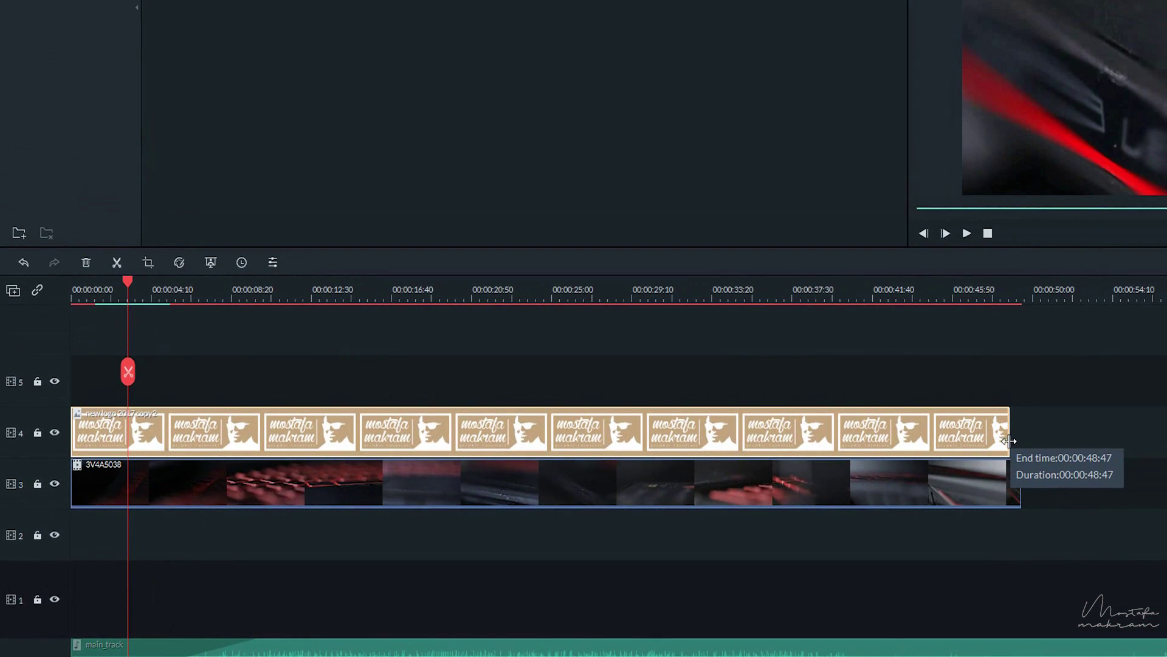
left_click_drag(1019, 441, 1019, 442)
Play the video from about 00:00:34 to check the watermark, and pause it.
left_click(742, 293)
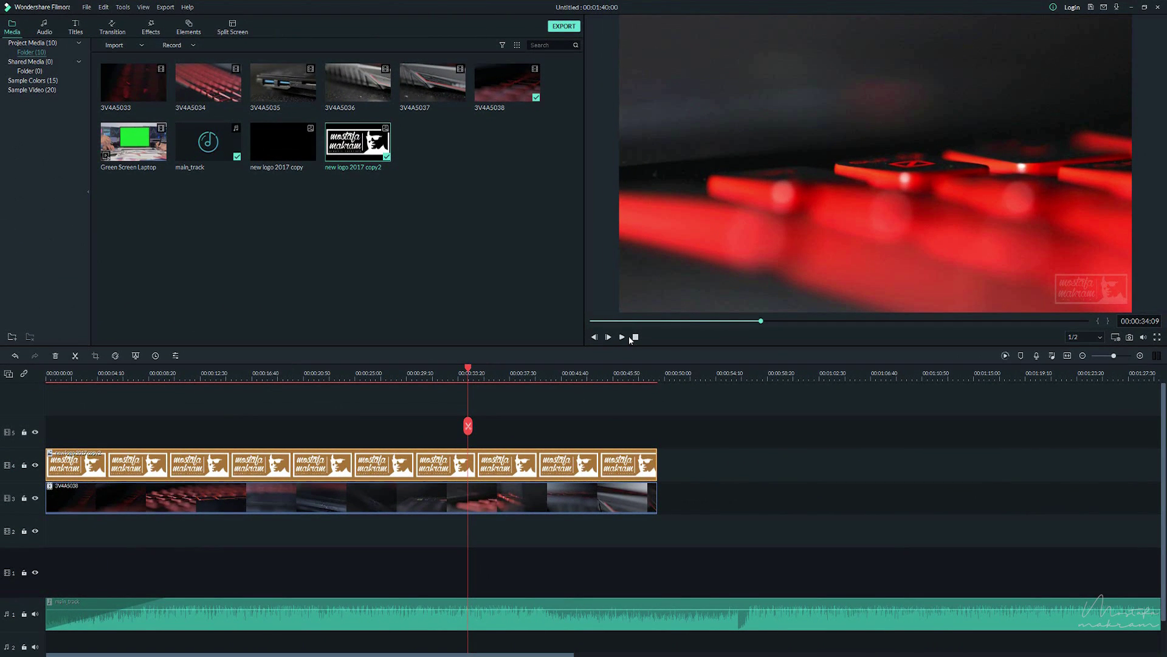
left_click(622, 336)
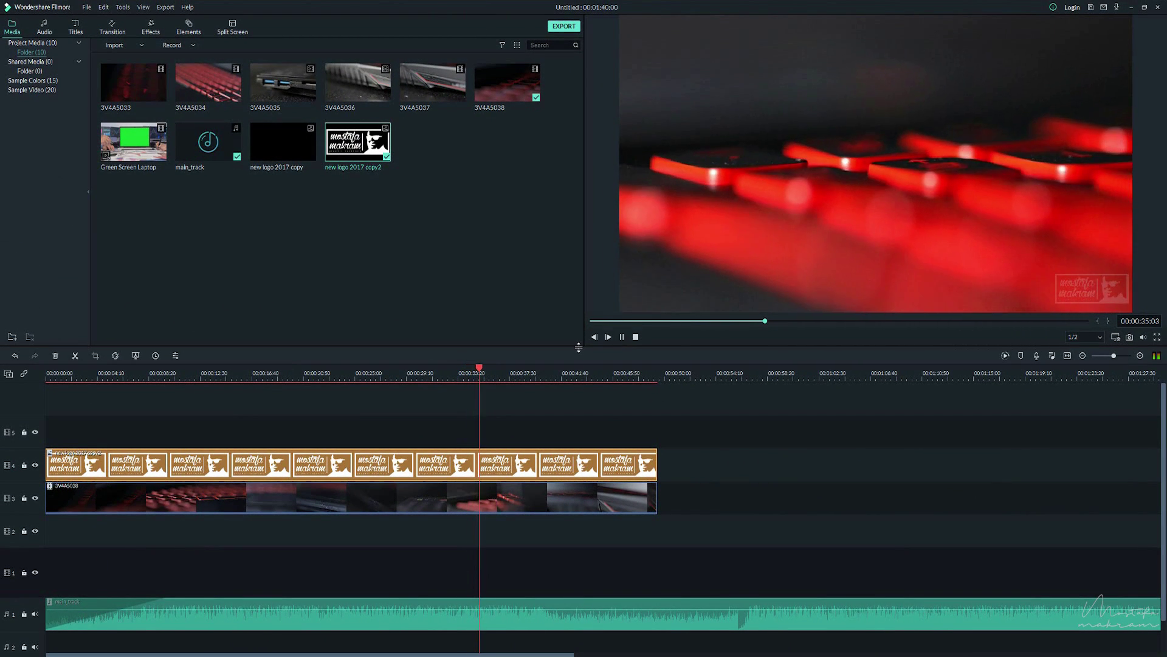
left_click(622, 336)
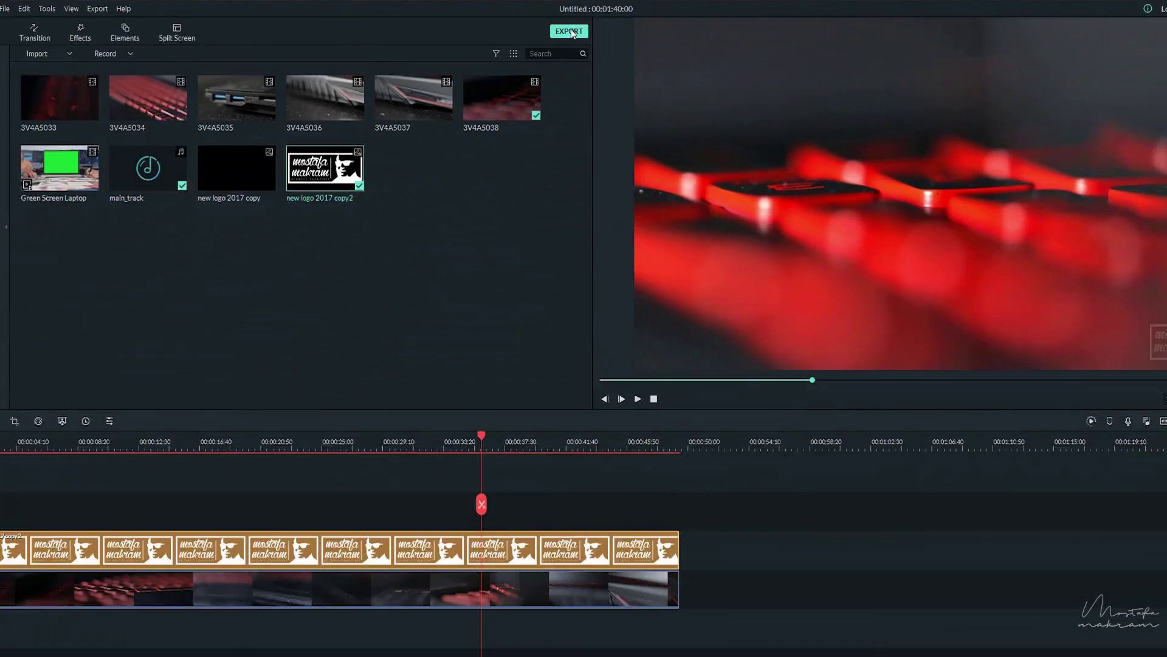
Open the export settings, examine the Device, YouTube, Vimeo and DVD options, and return to the Local options.
left_click(851, 104)
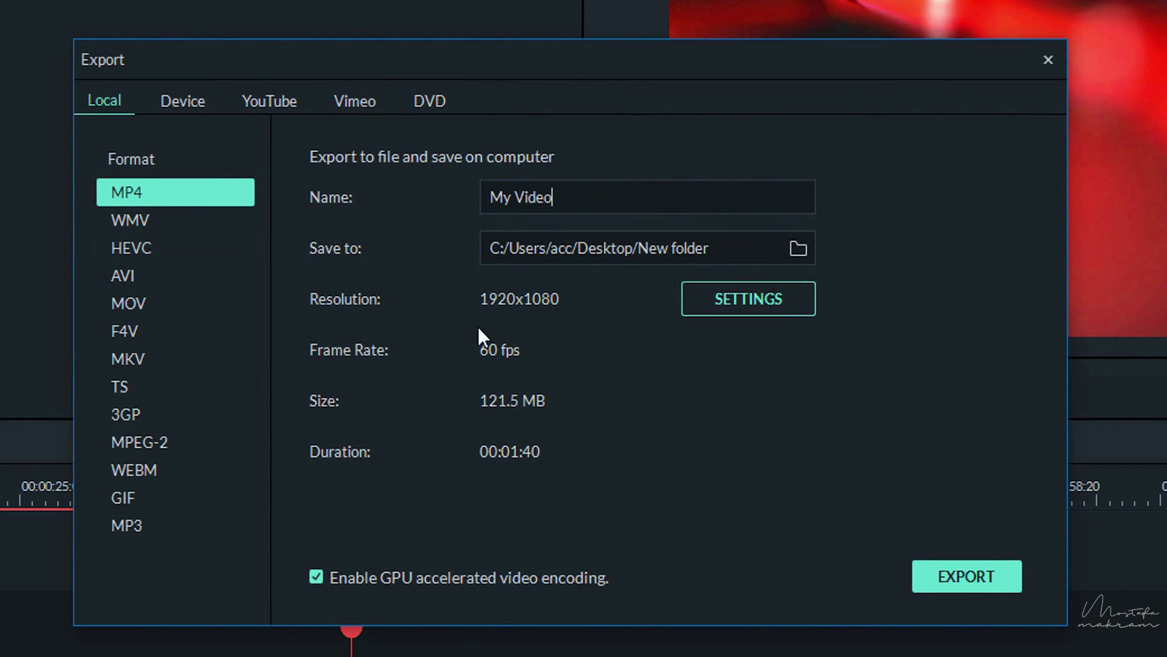
left_click(189, 89)
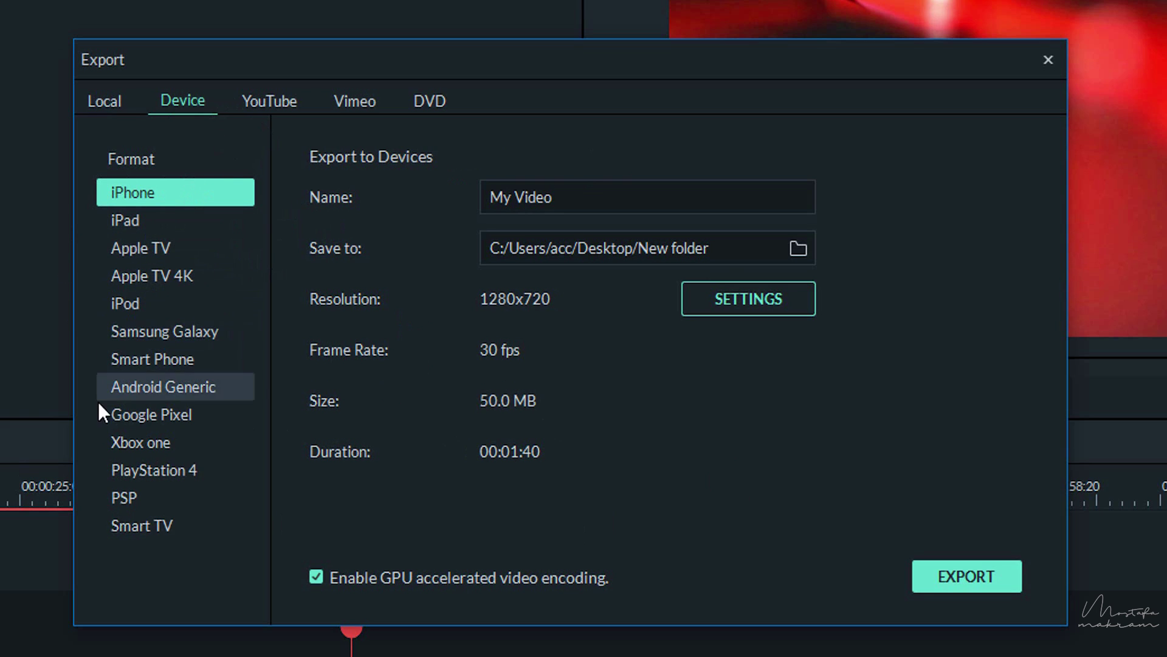
left_click(288, 92)
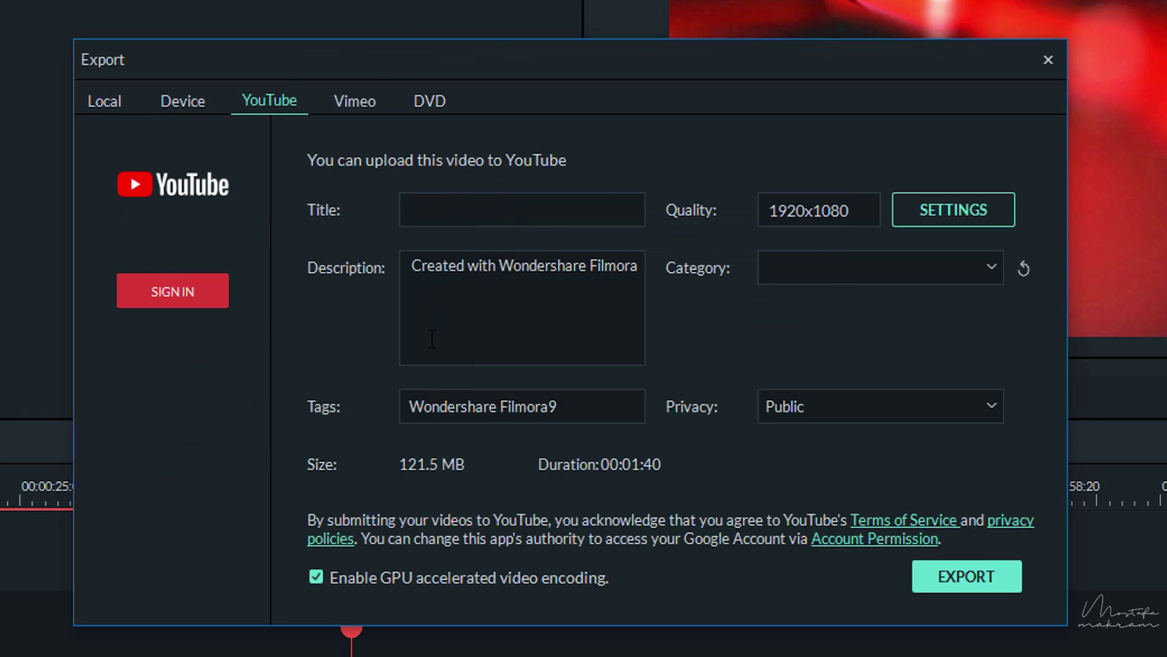
key("Tab")
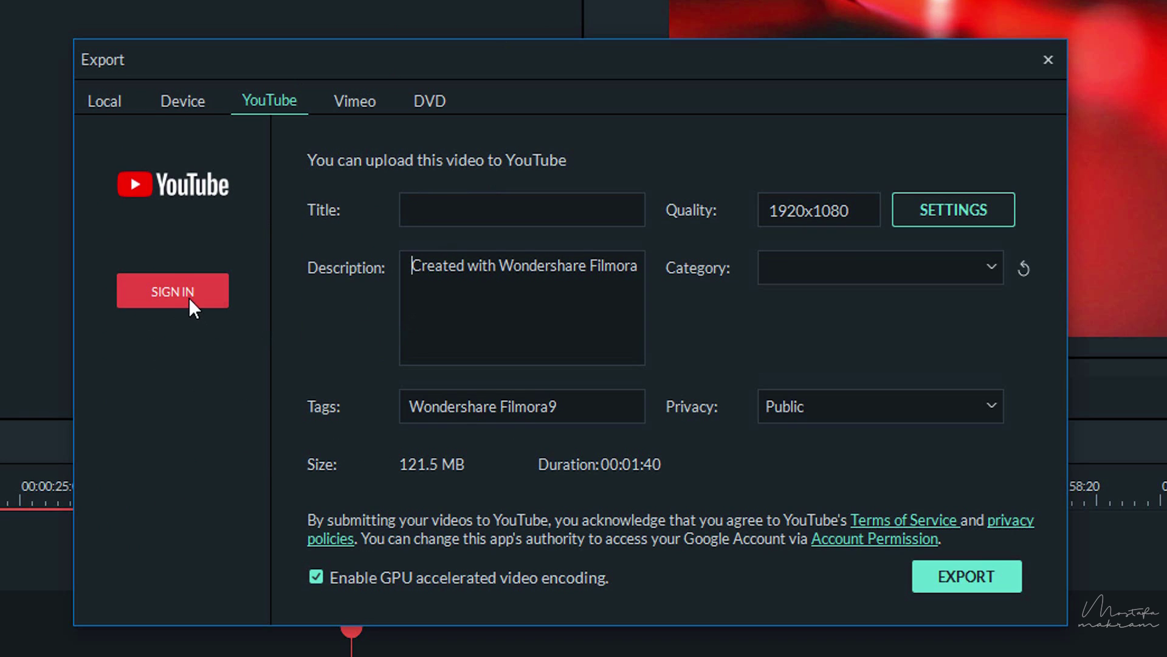
left_click(471, 207)
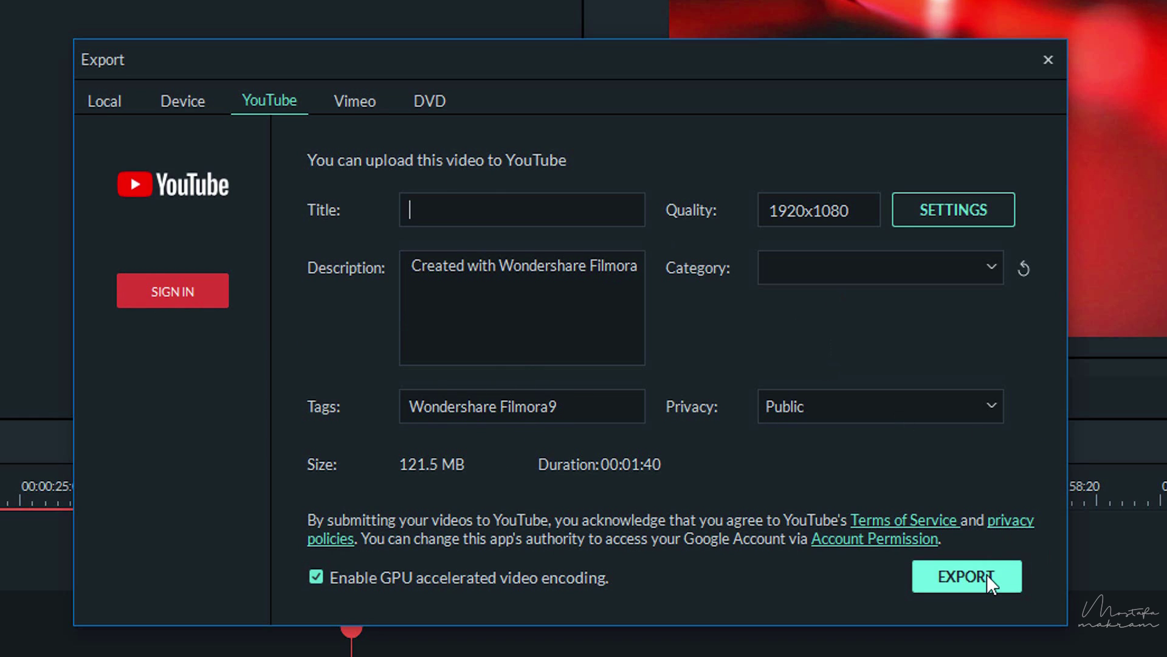
left_click(354, 100)
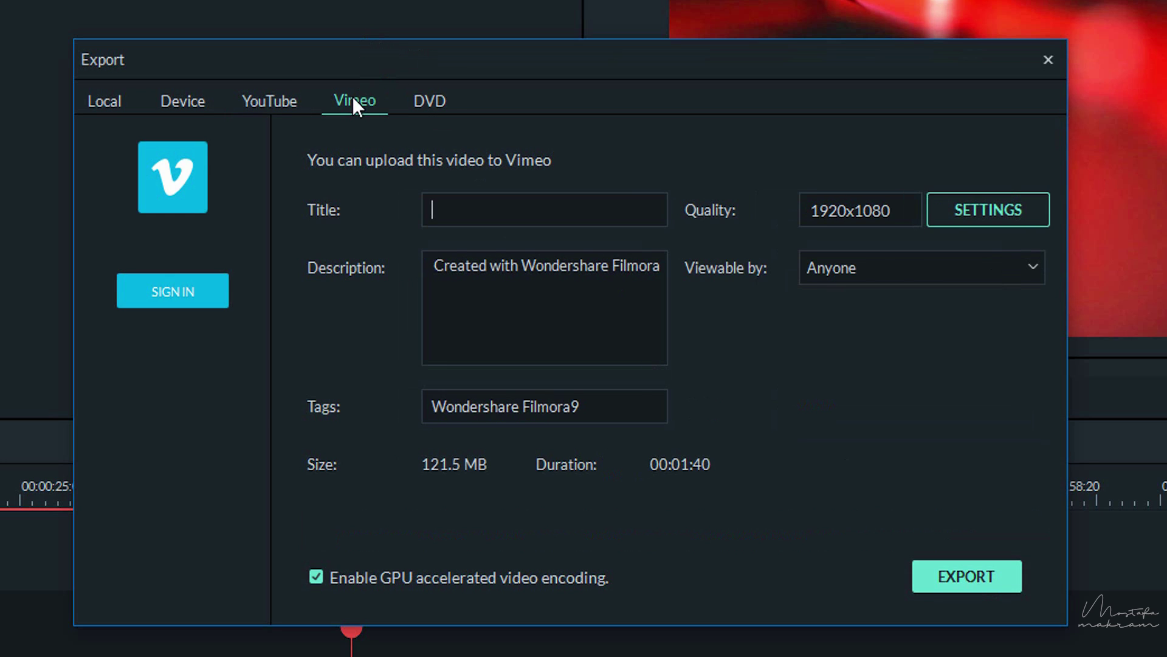
left_click(438, 99)
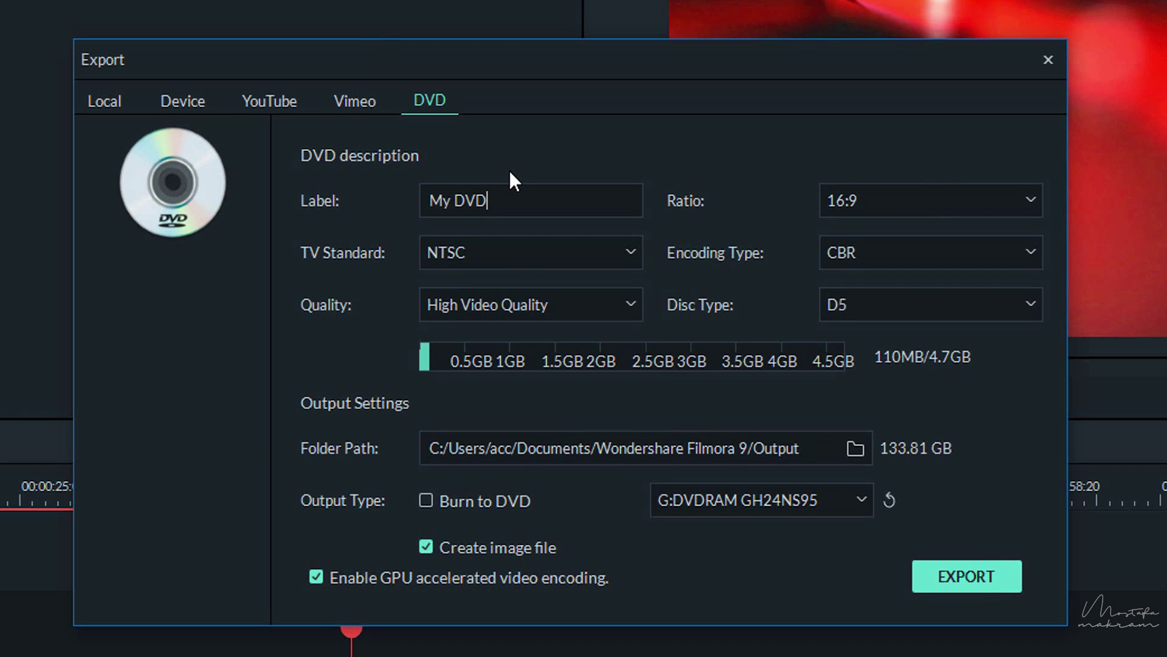
left_click(116, 97)
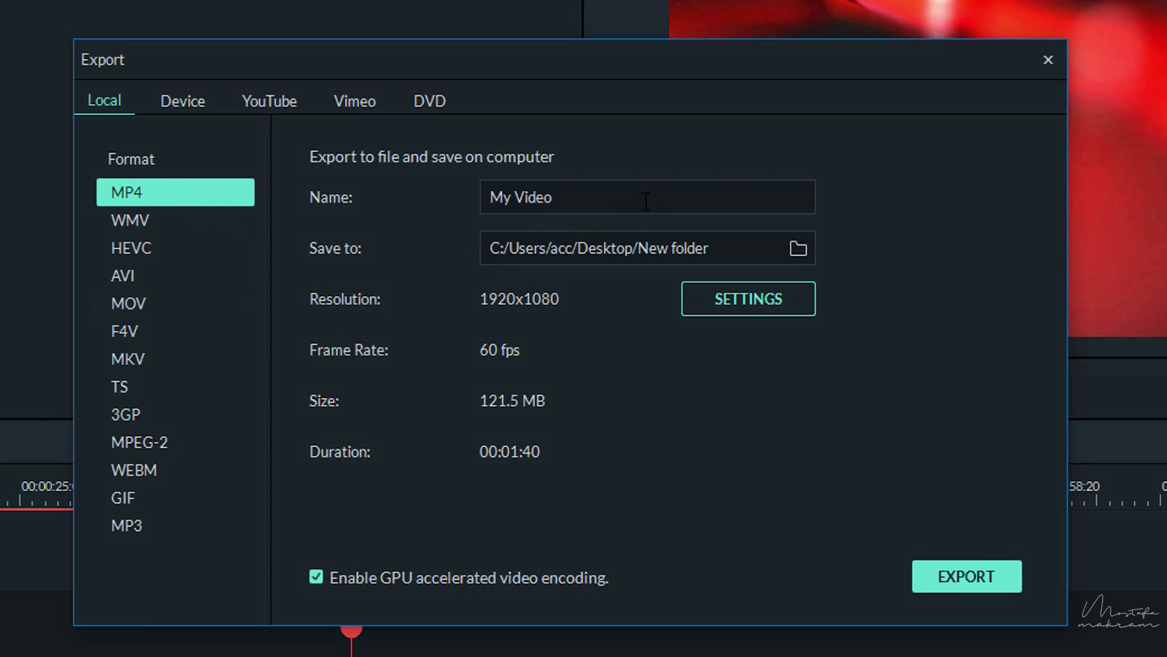
Name the MP4 export file with the creator's first name followed by "test".
key("ctrl+a")
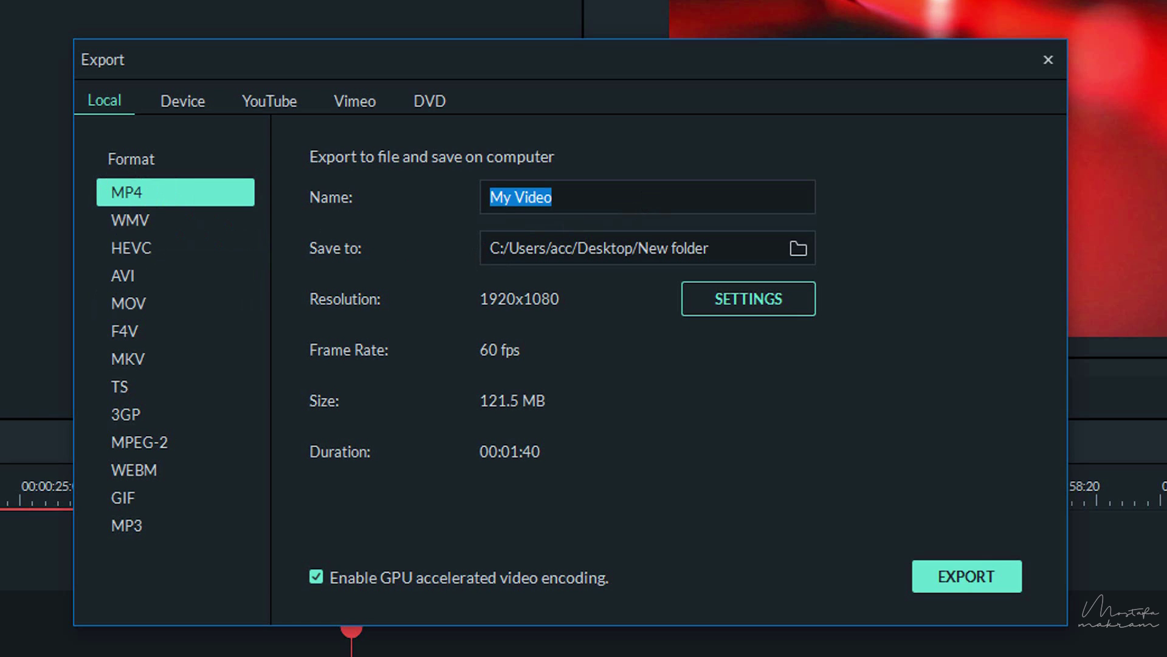
type("mostafa ")
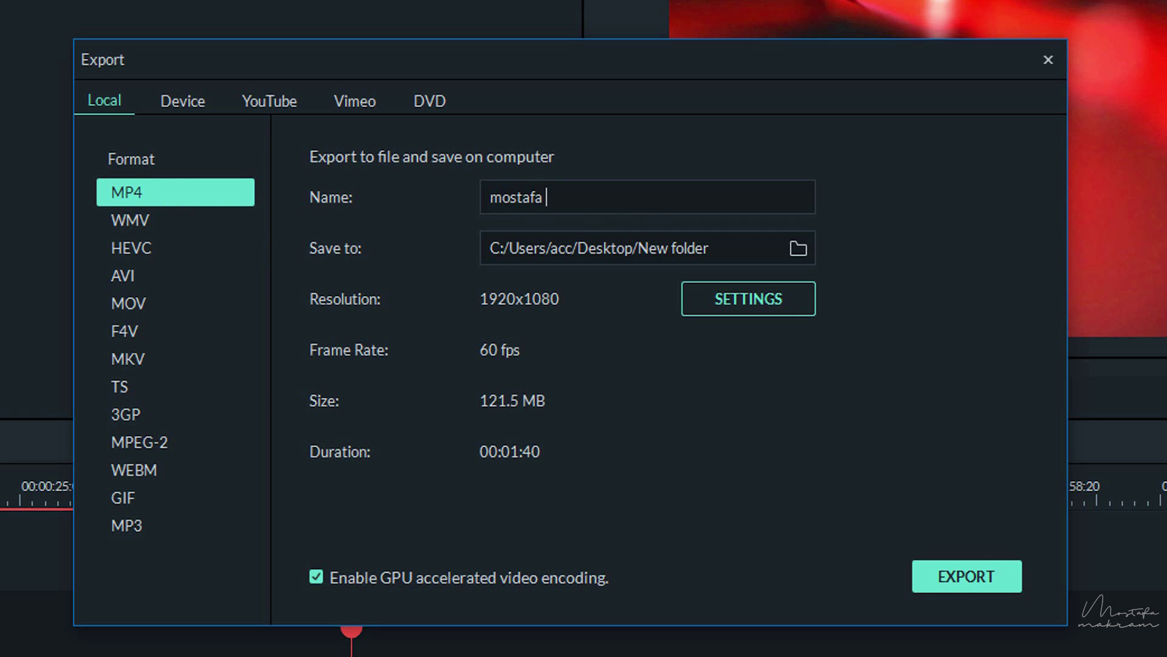
type("test")
Choose the H.264 video encoder in the MP4 export settings and confirm them.
left_click(757, 295)
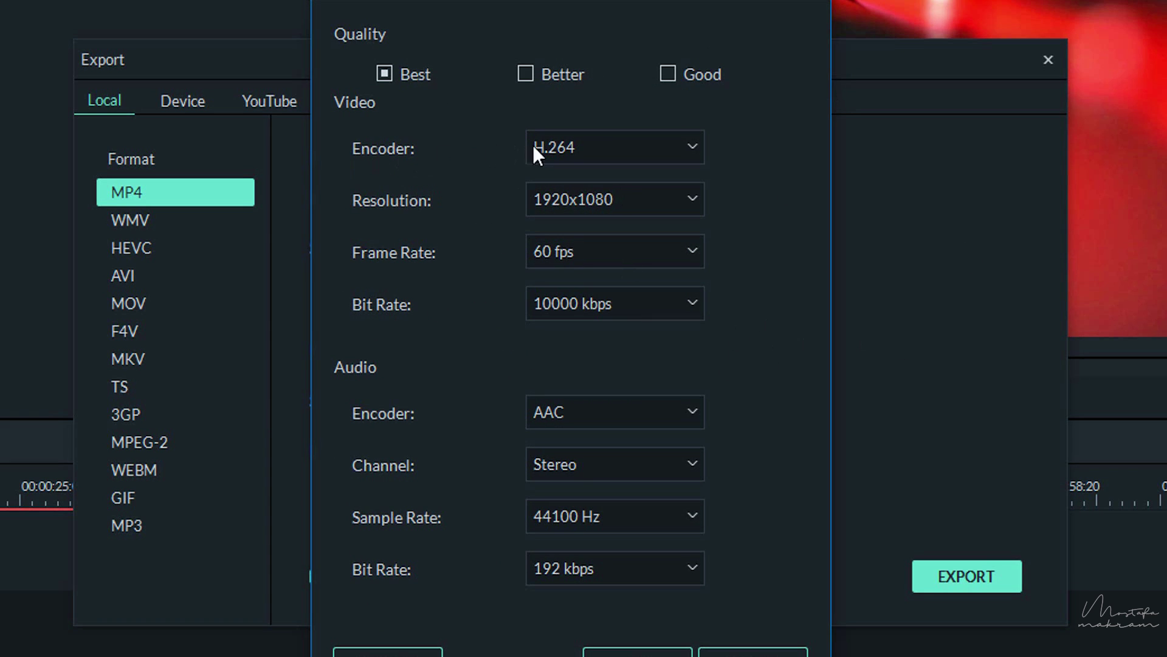
left_click(608, 146)
left_click(594, 162)
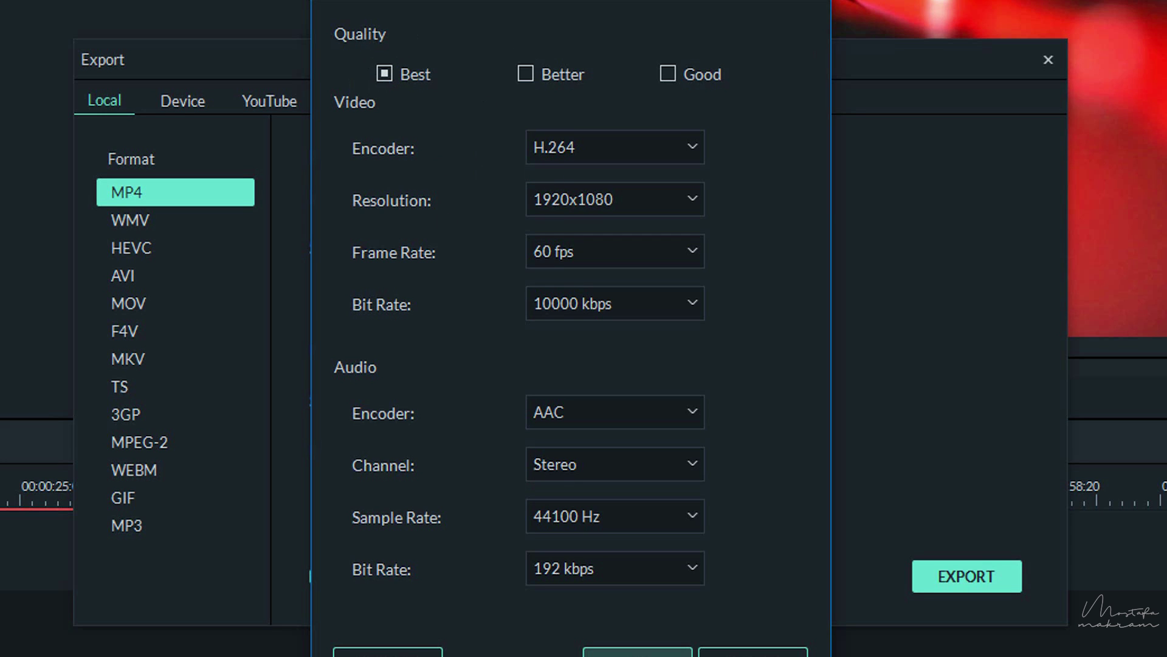
left_click(637, 653)
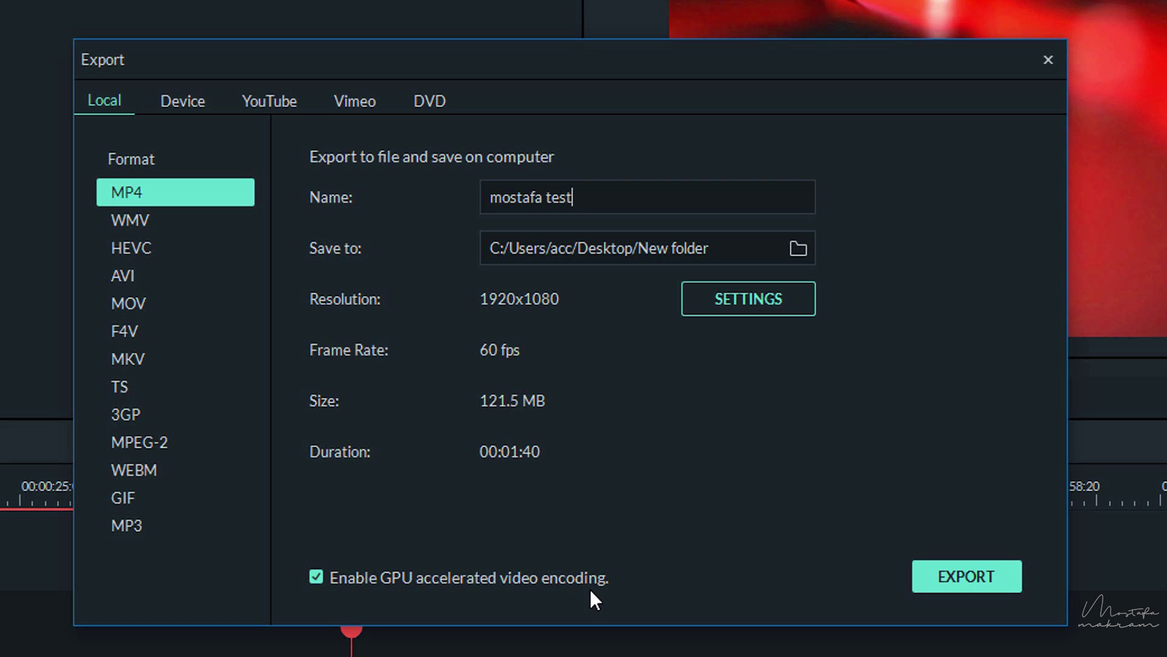
Start exporting the video and choose Sound reminder as the action when the export is done.
left_click(959, 578)
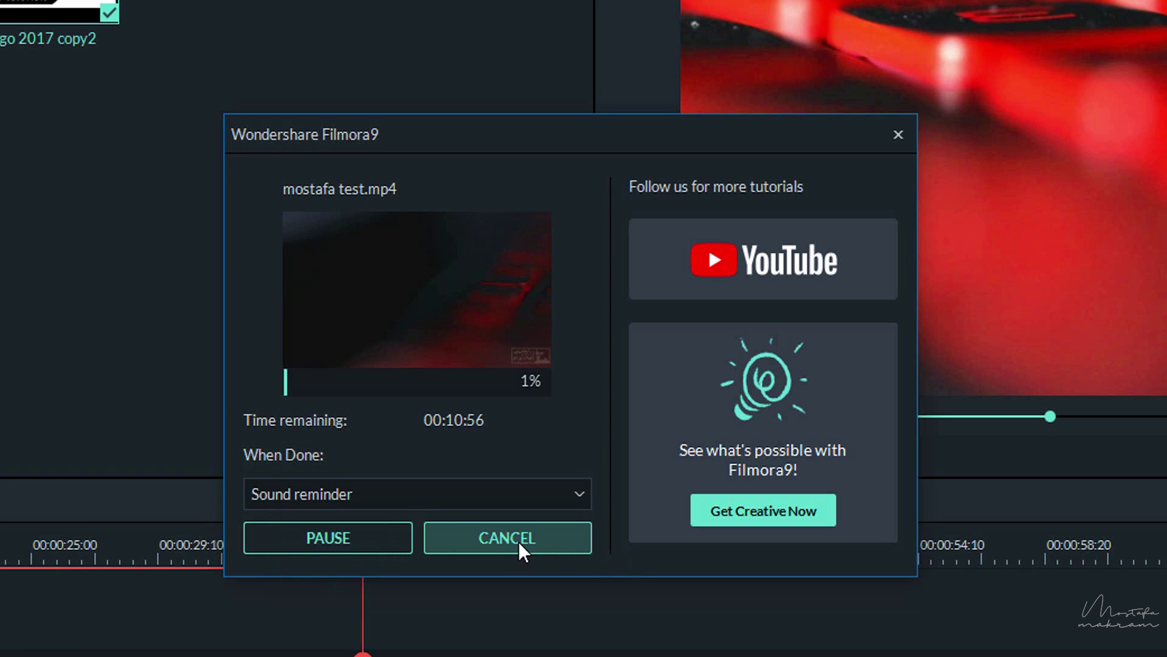
left_click(305, 493)
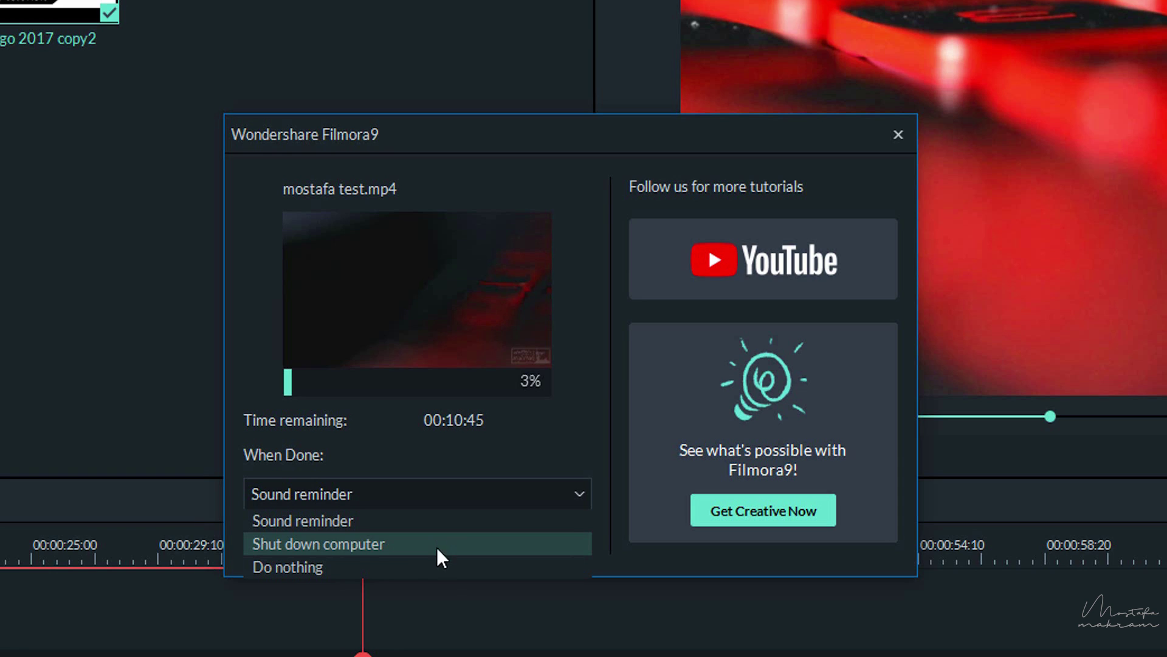
left_click(344, 523)
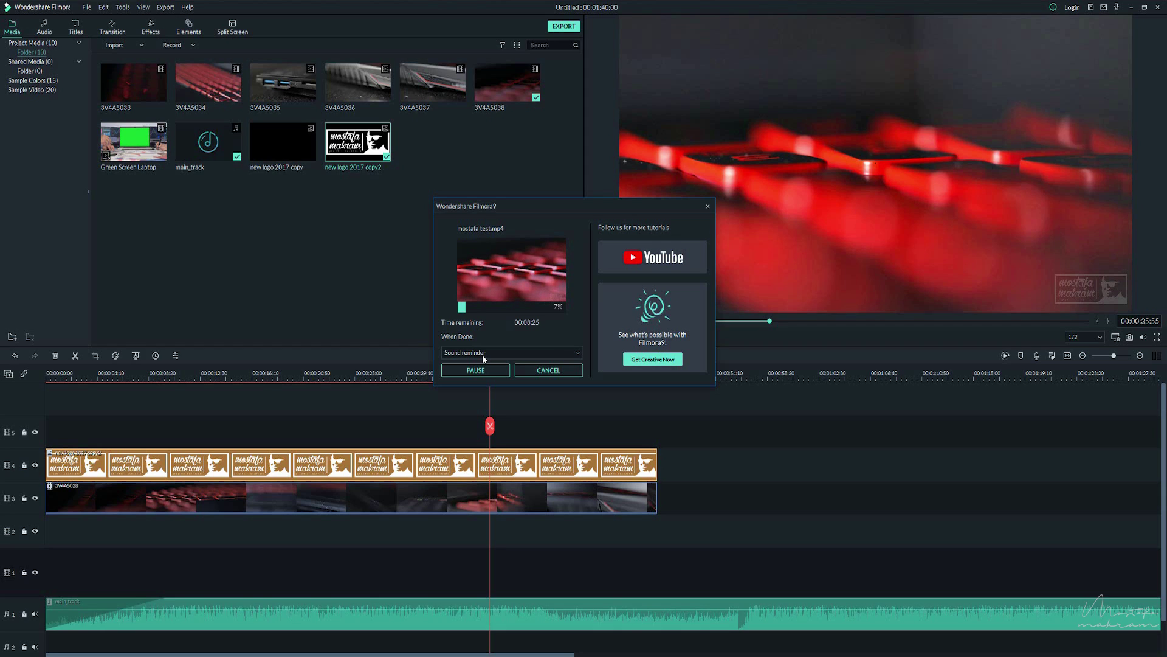
Try to cancel the running export.
left_click(567, 372)
left_click(625, 301)
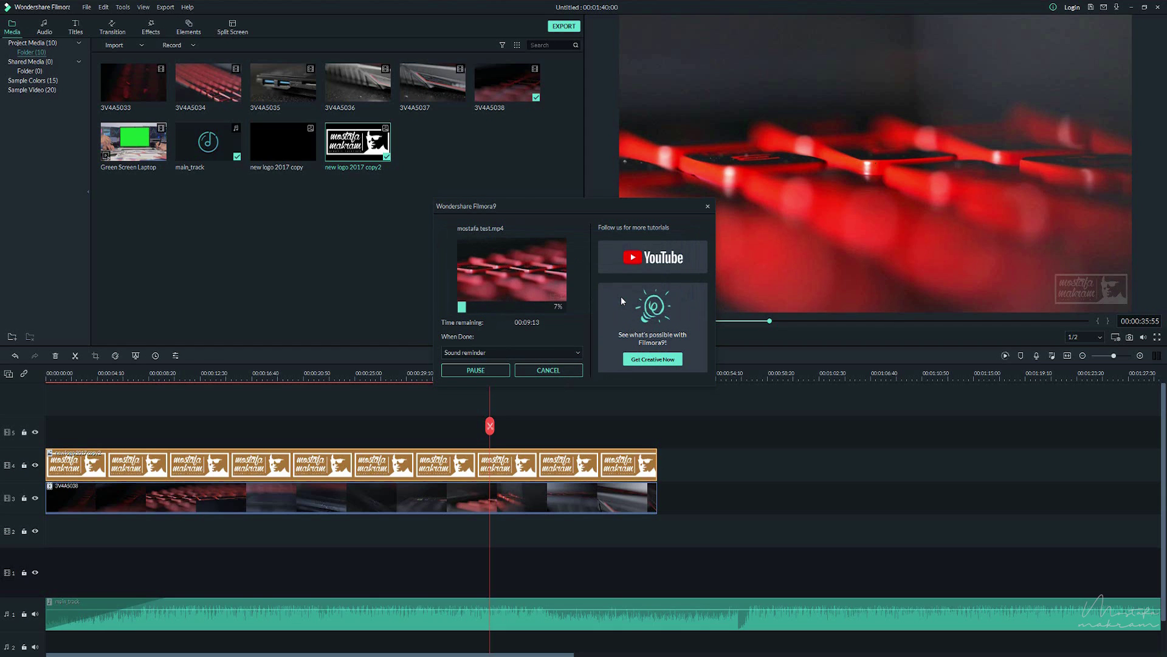